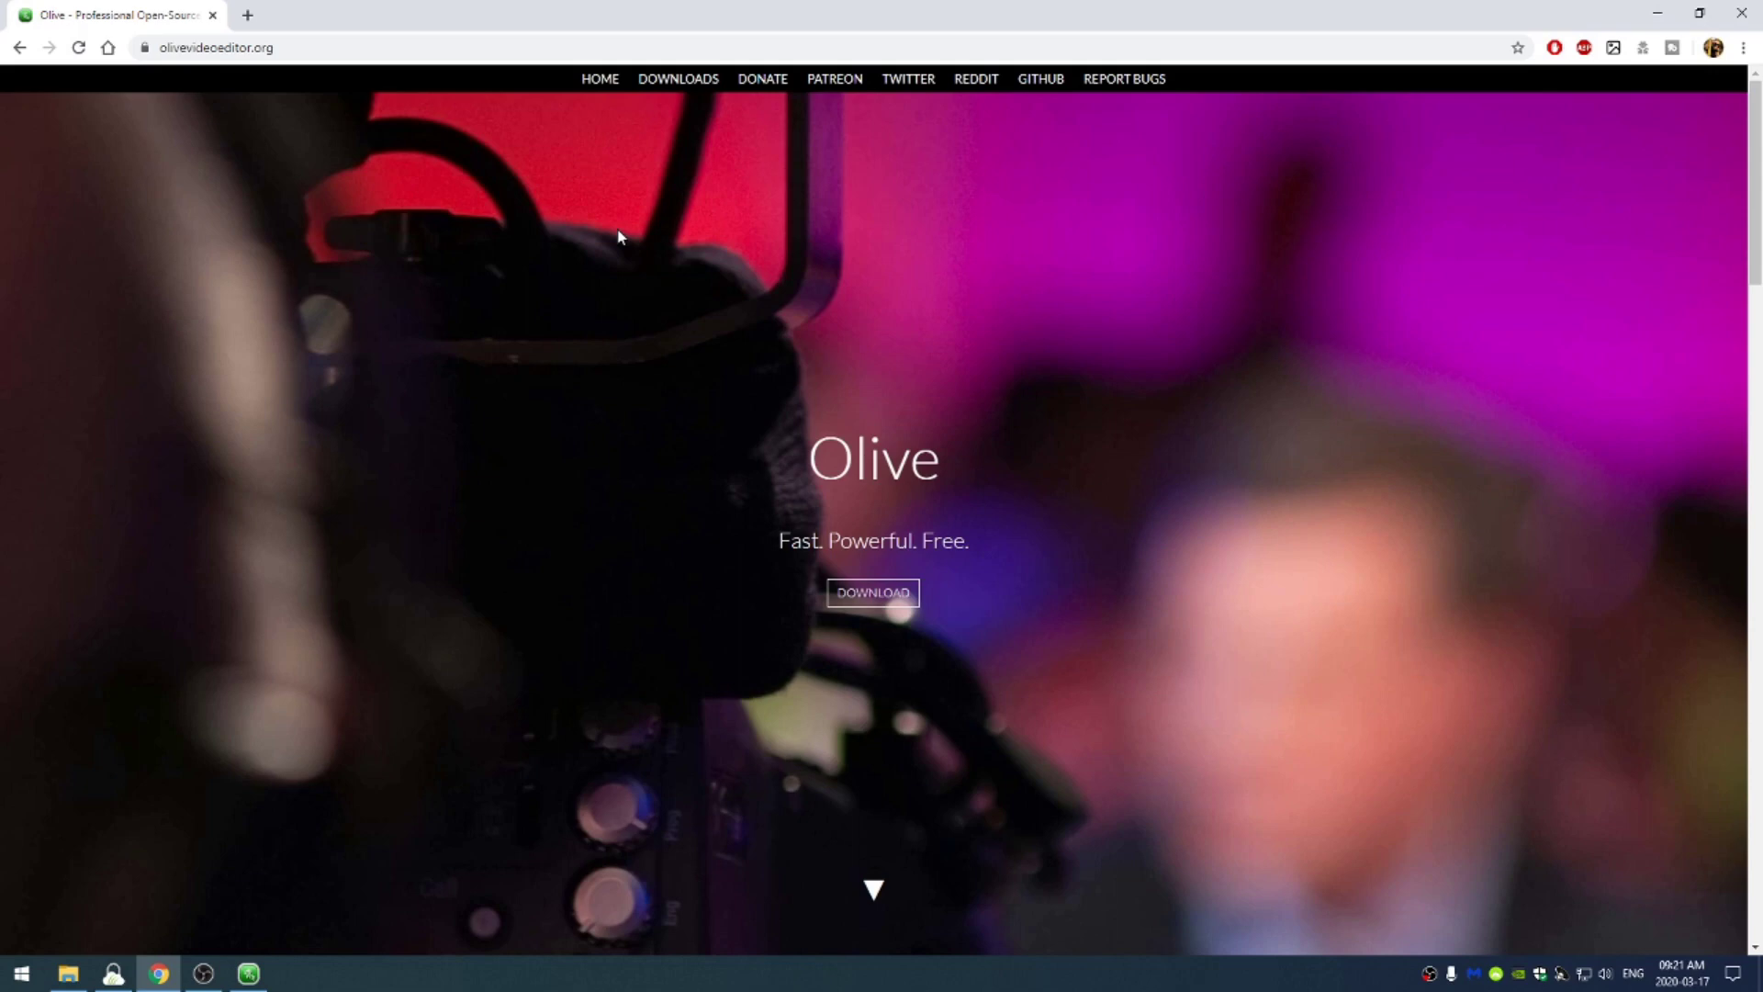
- Go to the Download Olive page, which lists the Windows, Mac and Linux builds
click(873, 594)
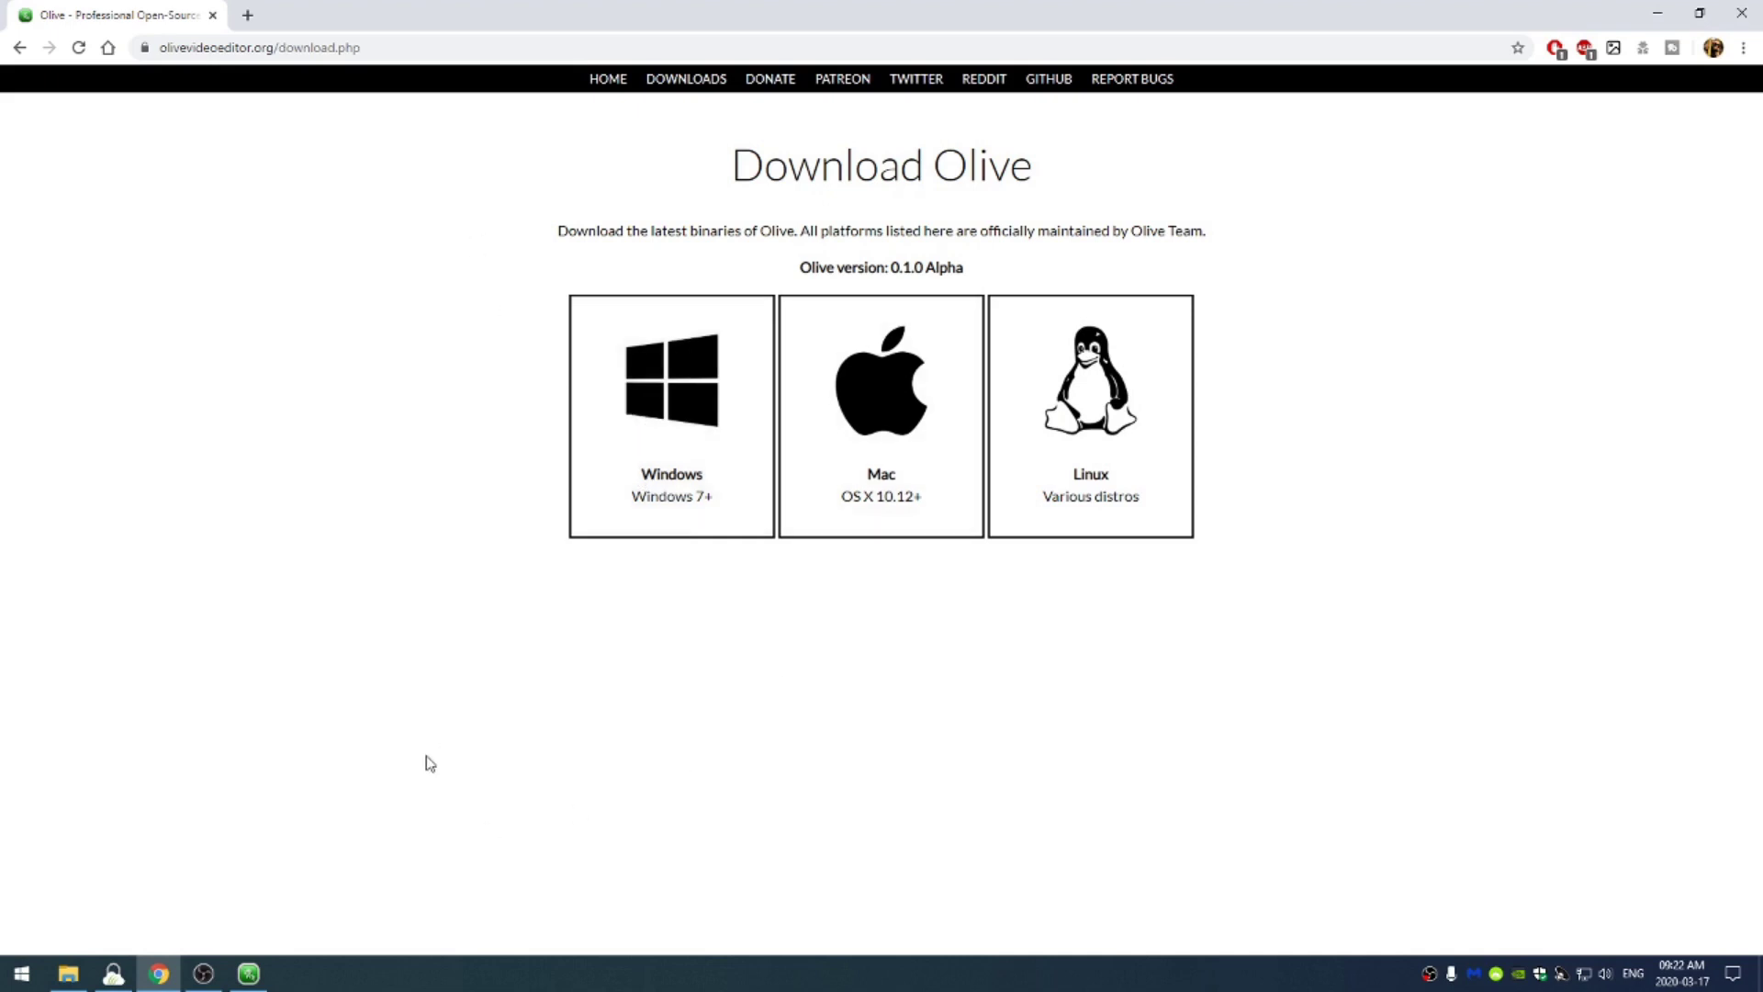
- Switch to the Olive editor, which shows an untitled project and its Welcome to Olive message
click(248, 973)
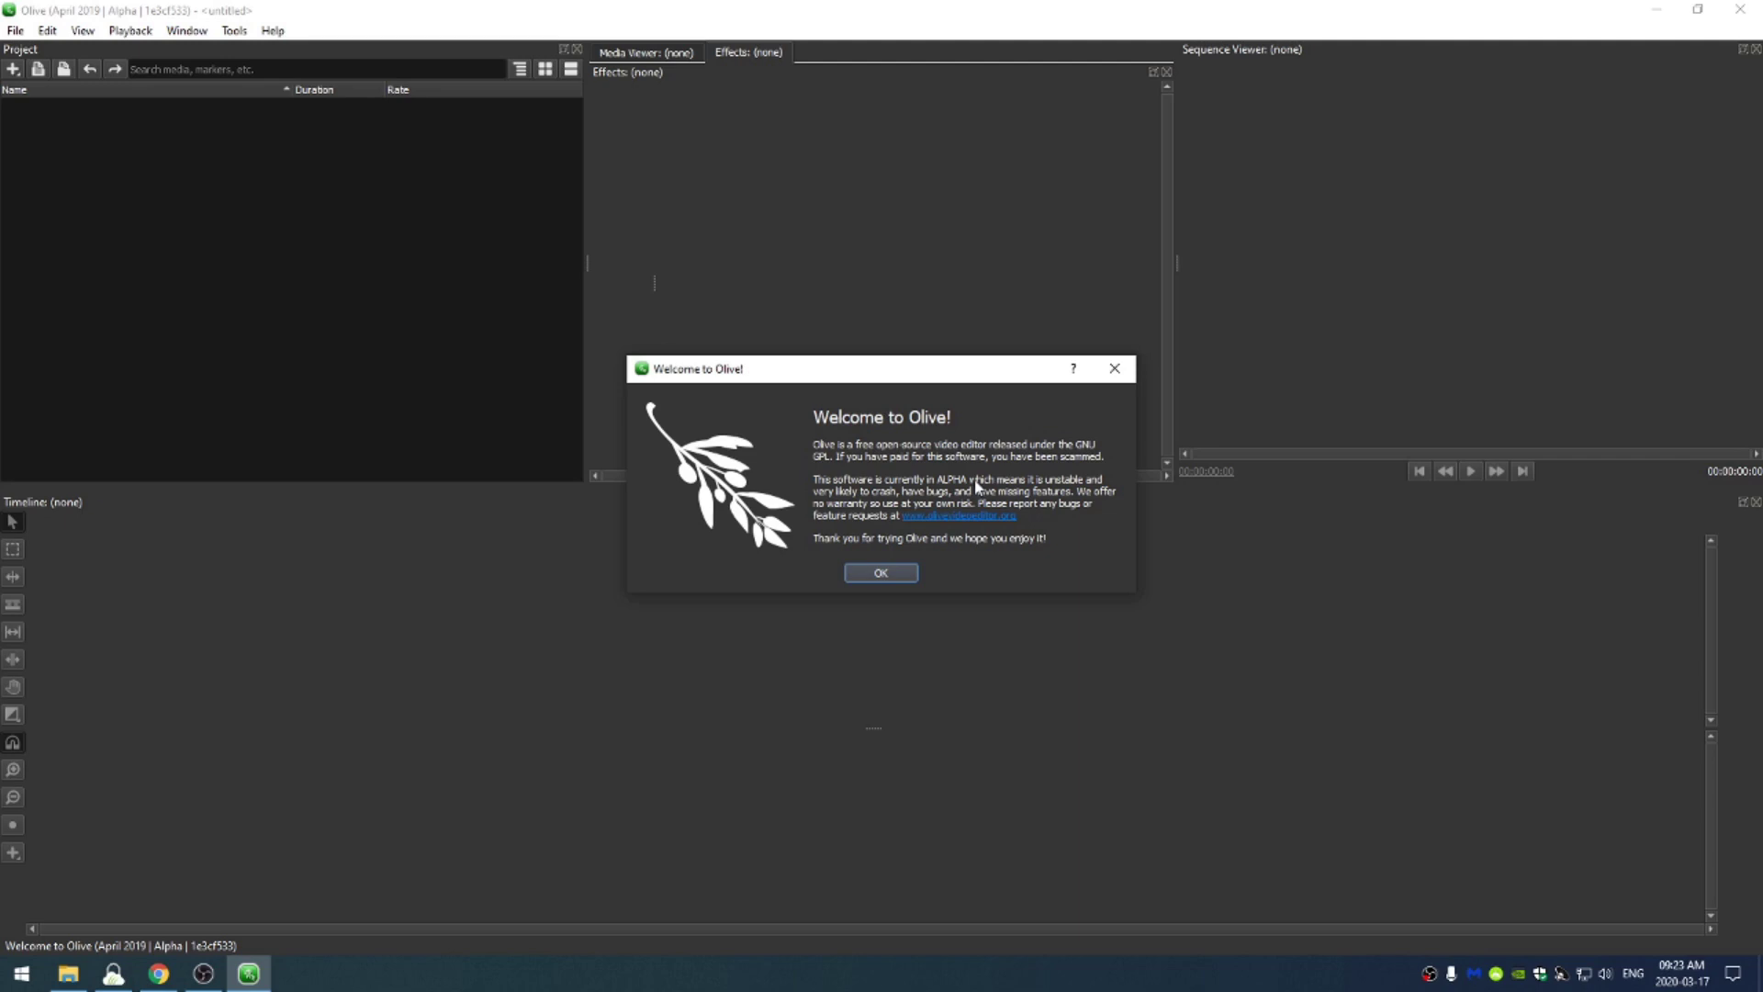
- Import the ten clips and Sunn_Forest.mp3 from the using olive folder into the project
click(879, 574)
key(alt+Tab)
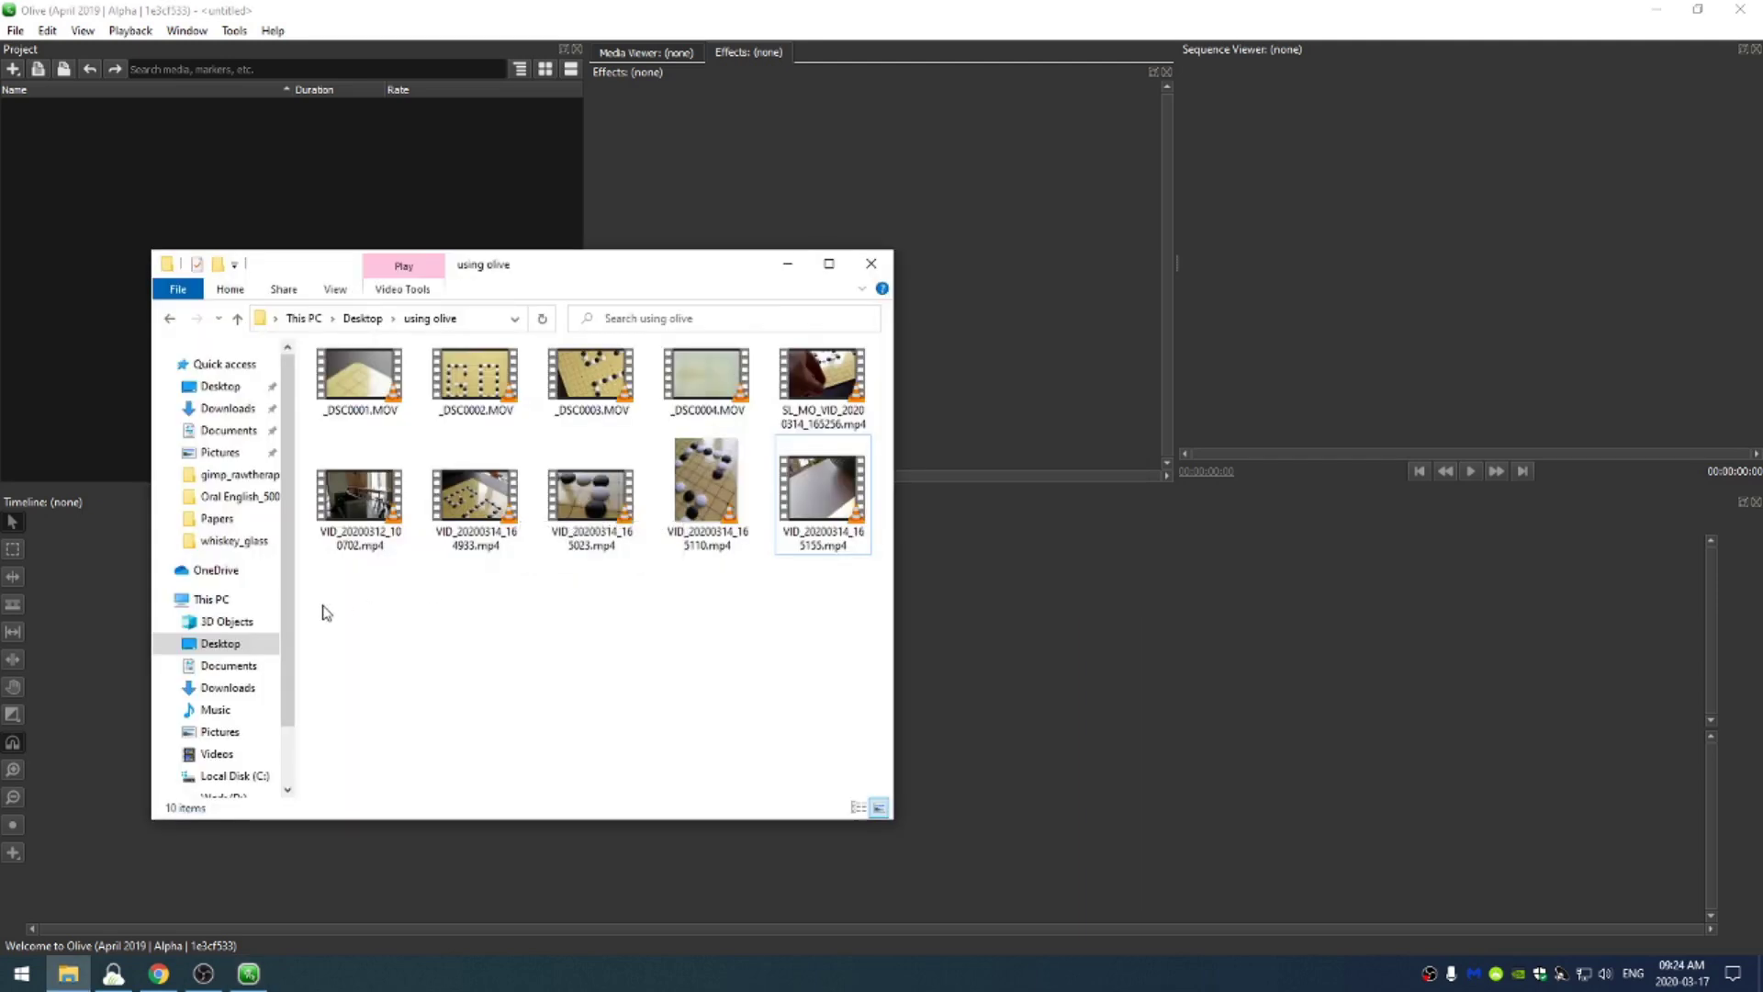
drag(342, 608, 858, 346)
drag(358, 399, 436, 178)
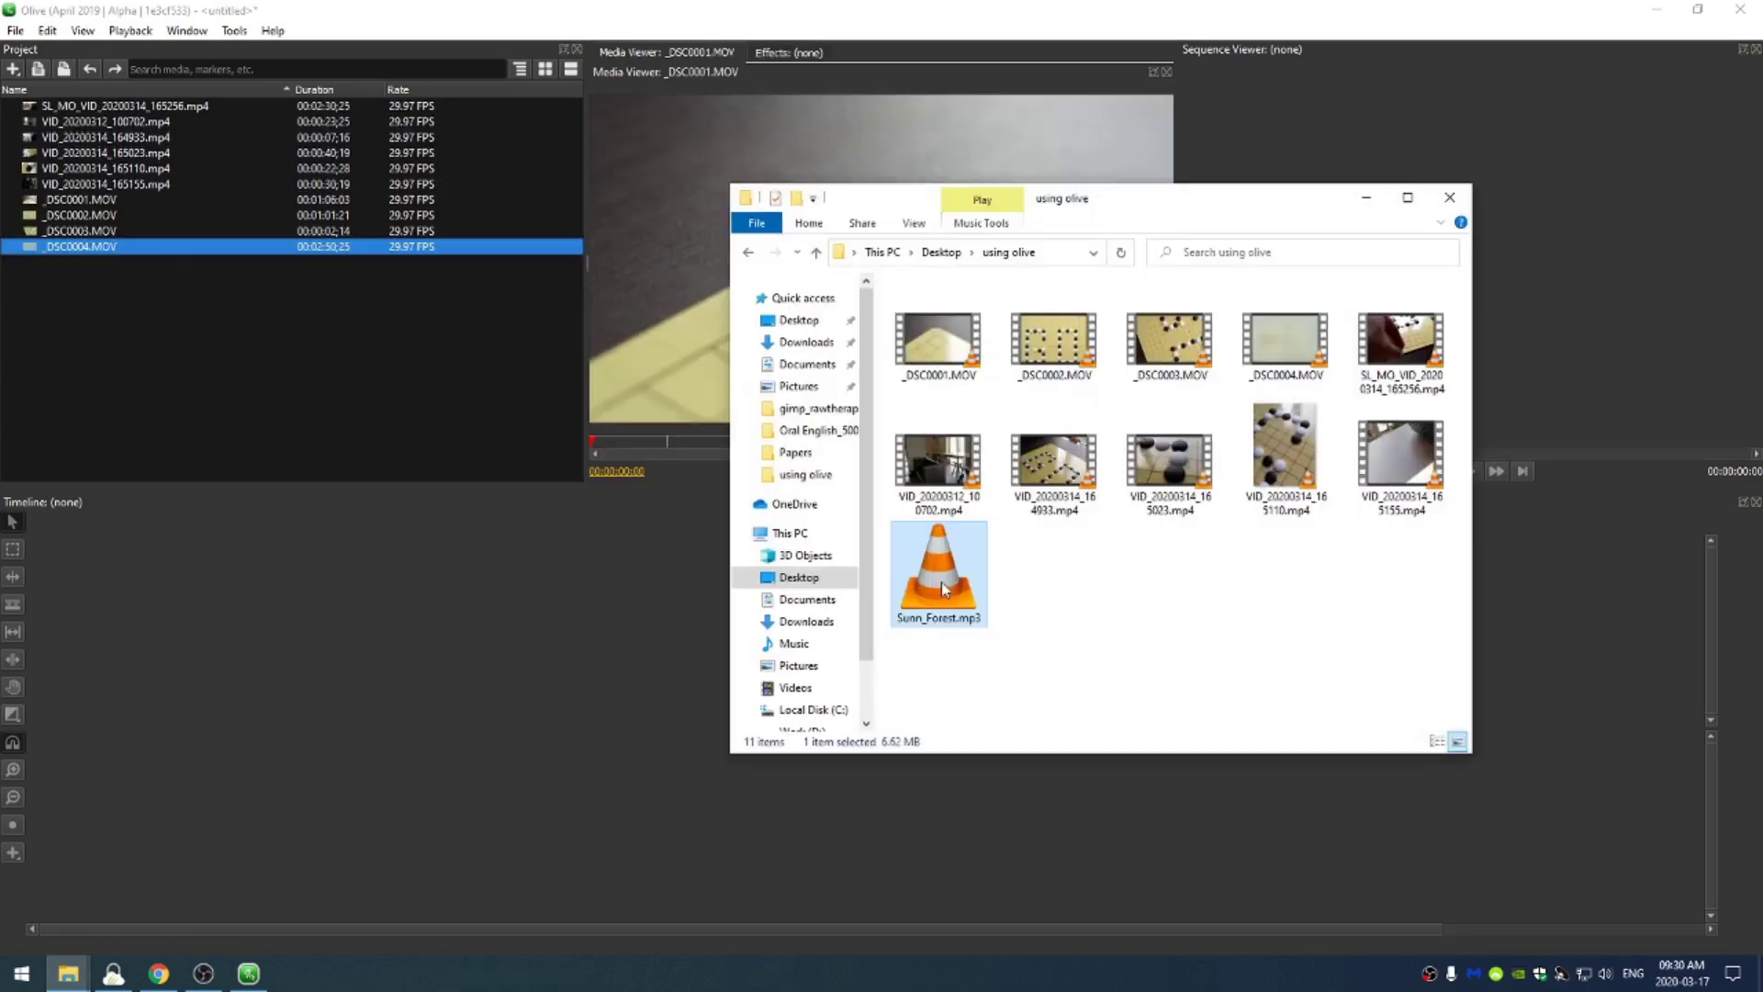
drag(940, 582, 260, 361)
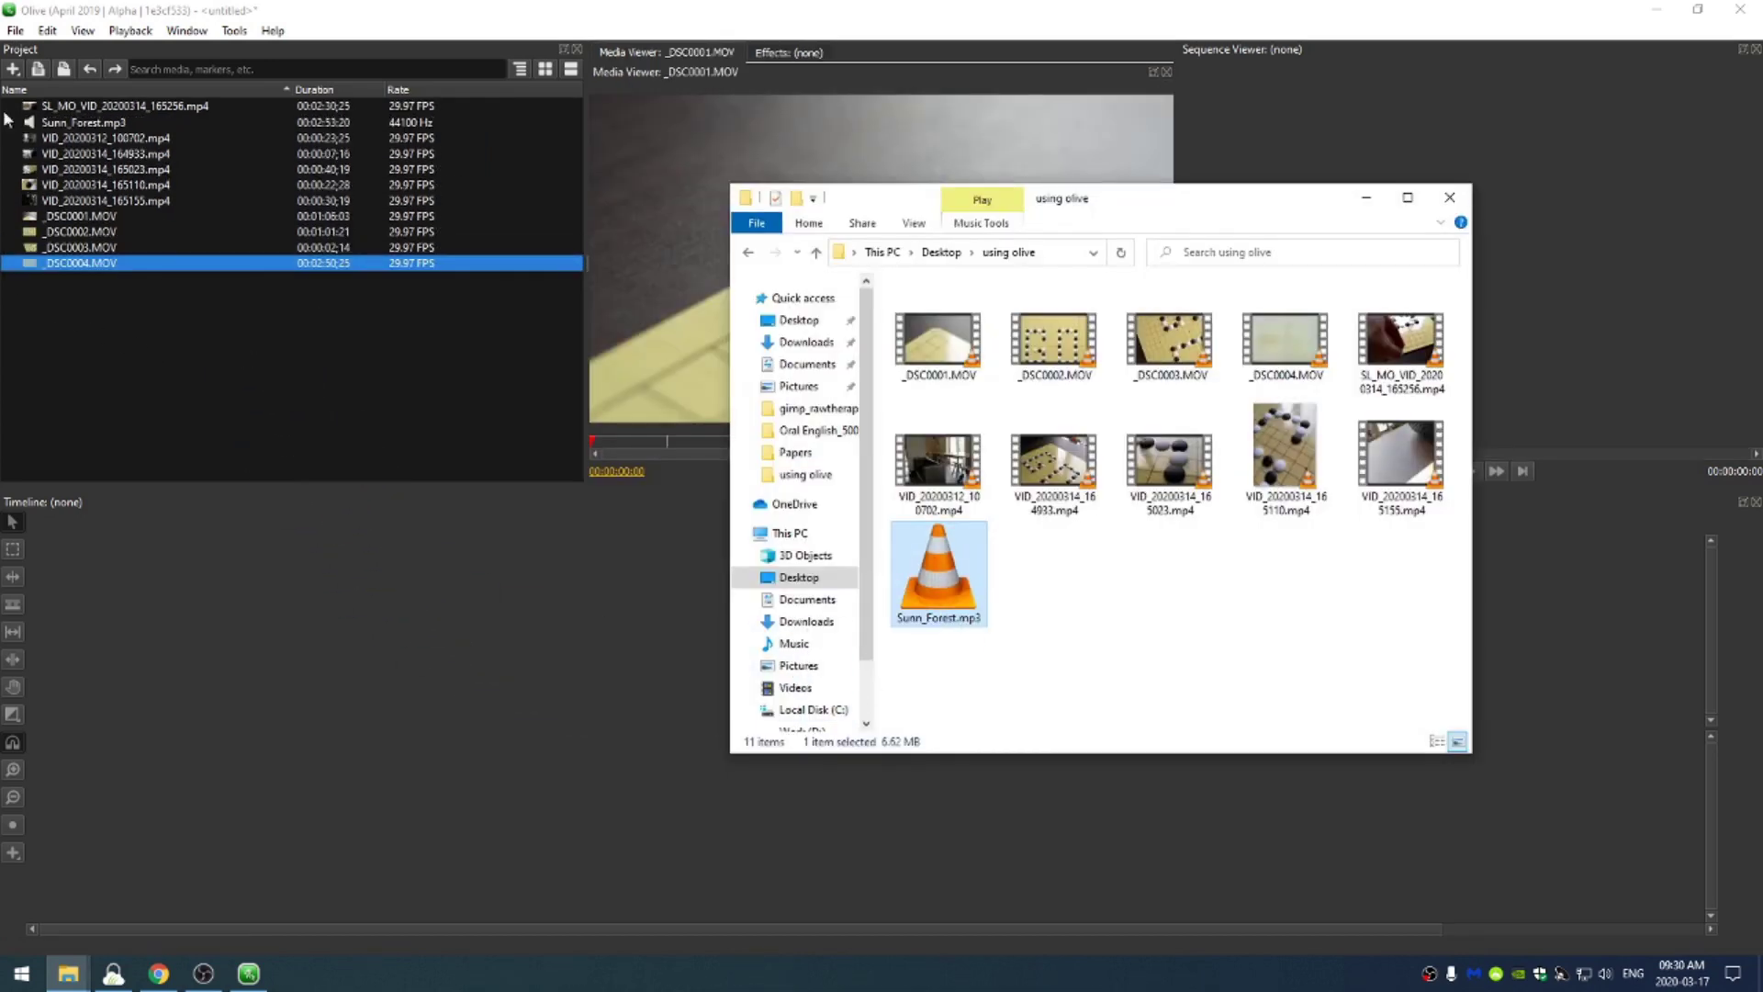
click(1365, 196)
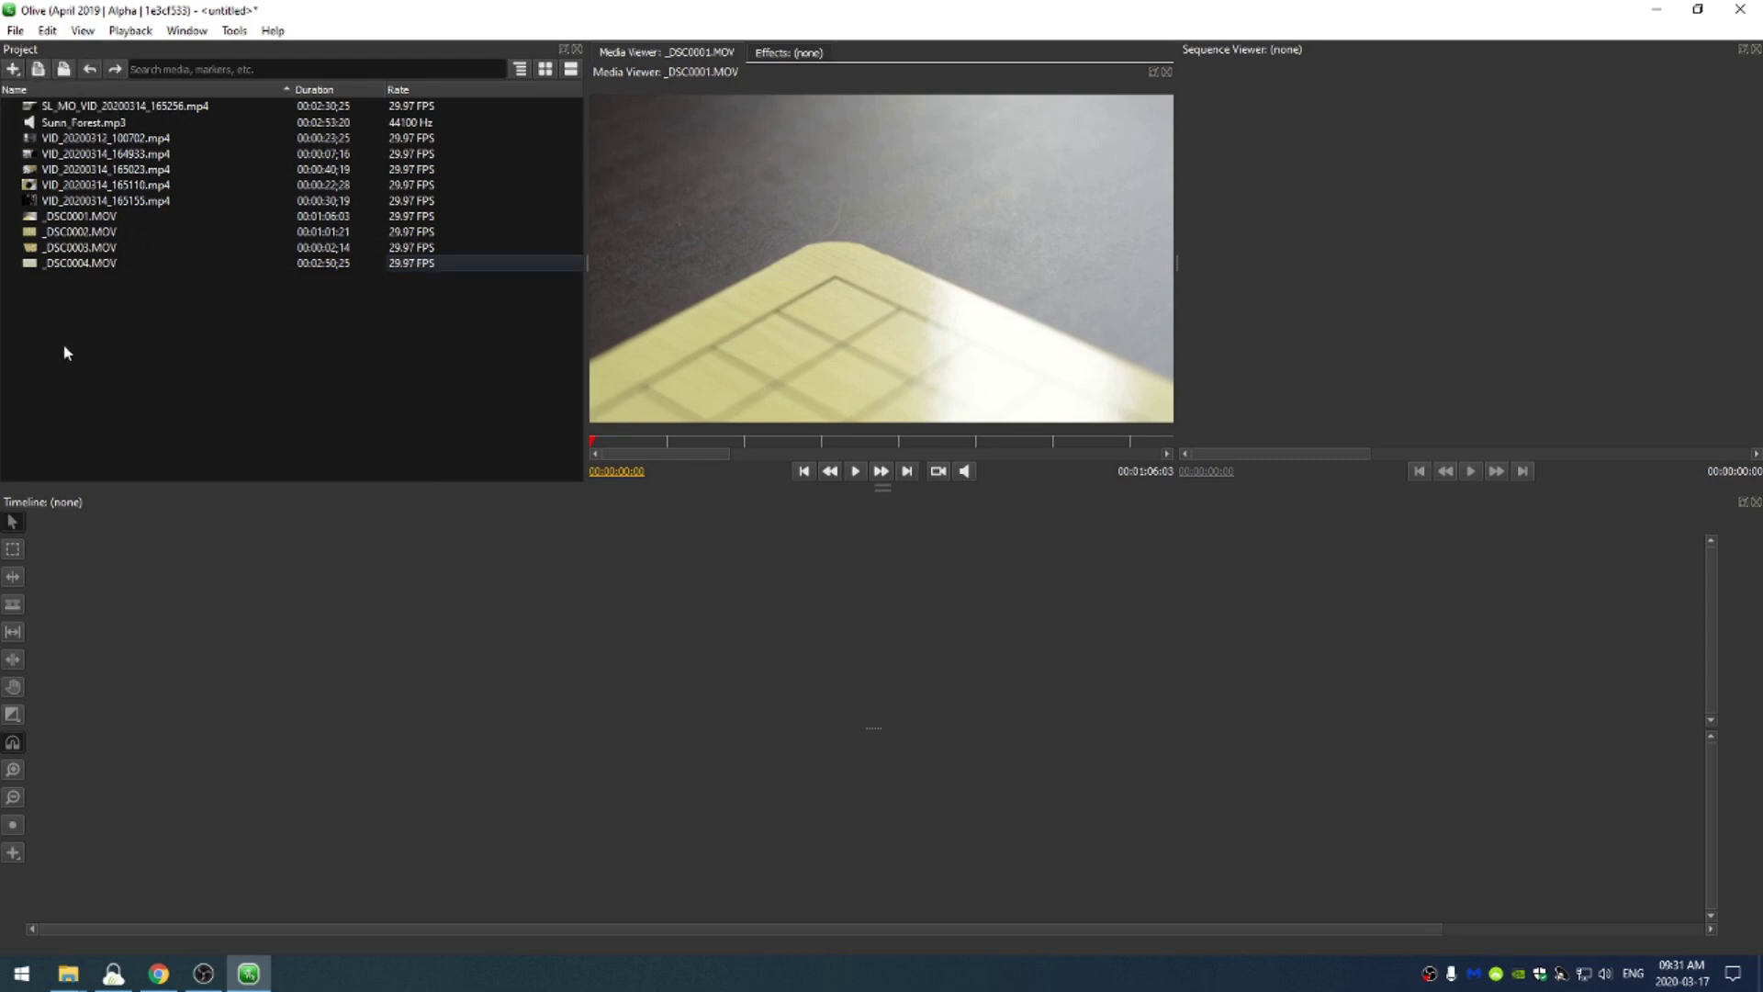
- Create a 'video' folder and a second folder, and move the clips into video
click(12, 71)
click(74, 137)
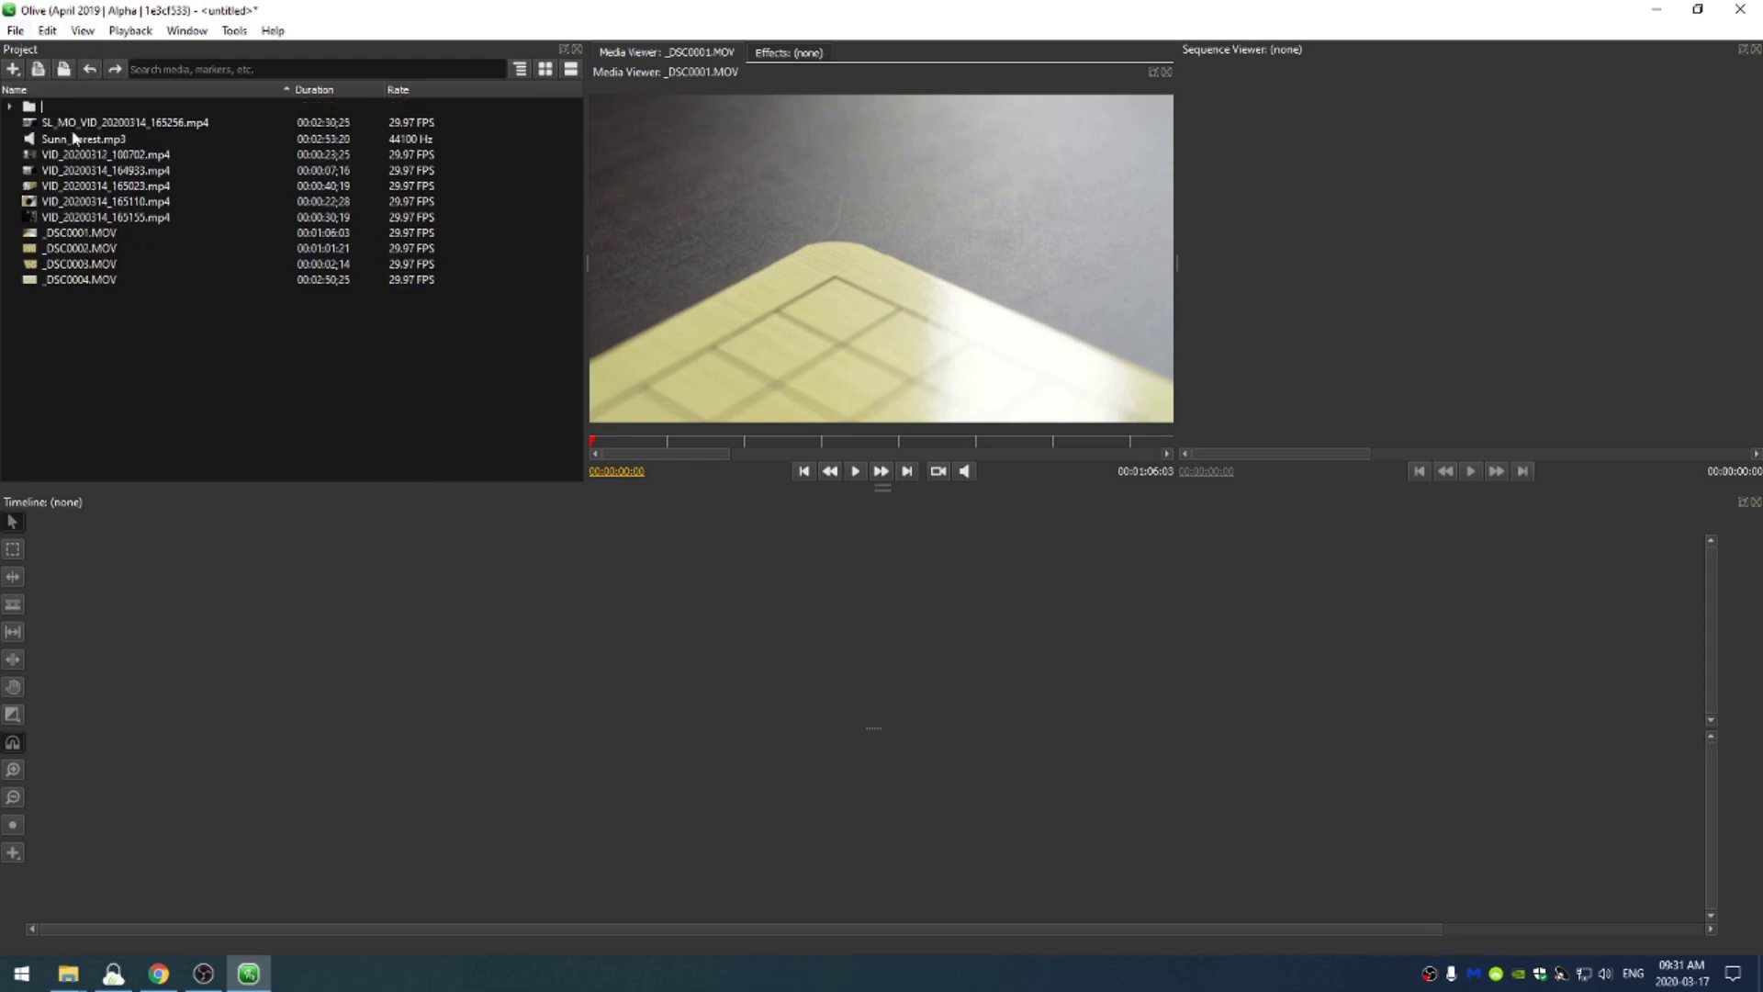
text(video)
key(Return)
click(13, 70)
click(69, 134)
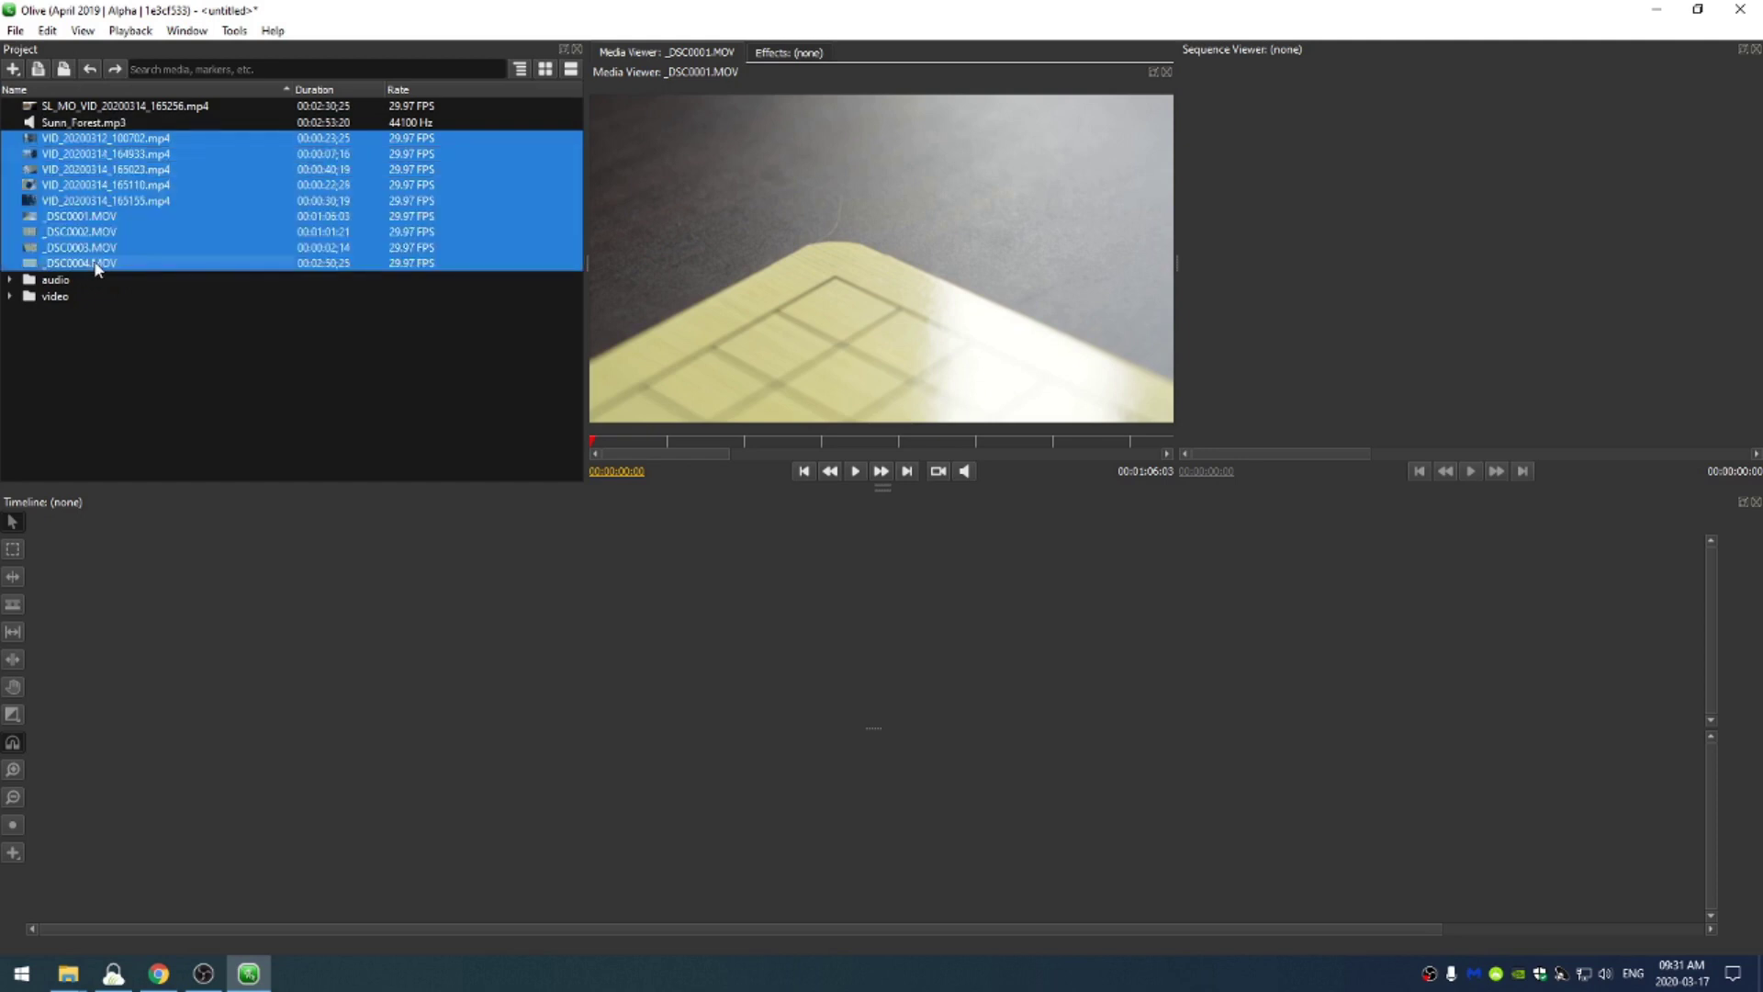
drag(96, 272, 60, 295)
click(103, 106)
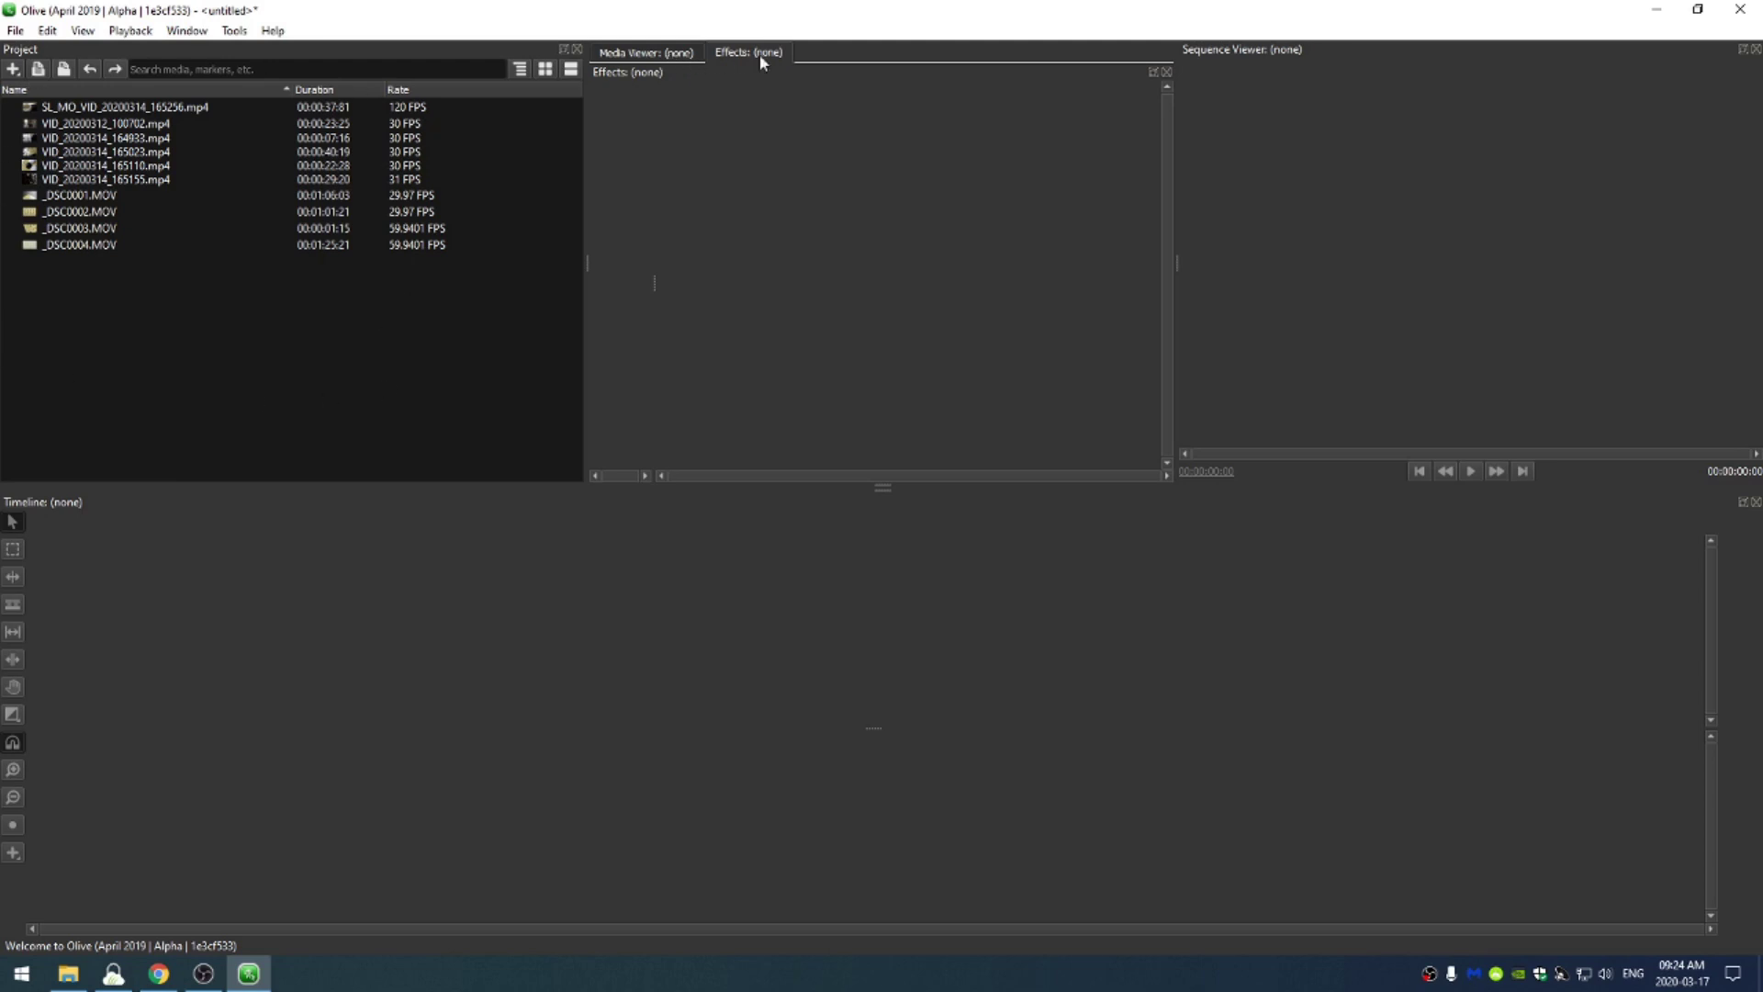
- Toggle between the clip preview and the Effects panel, and step through each project clip's details
click(671, 55)
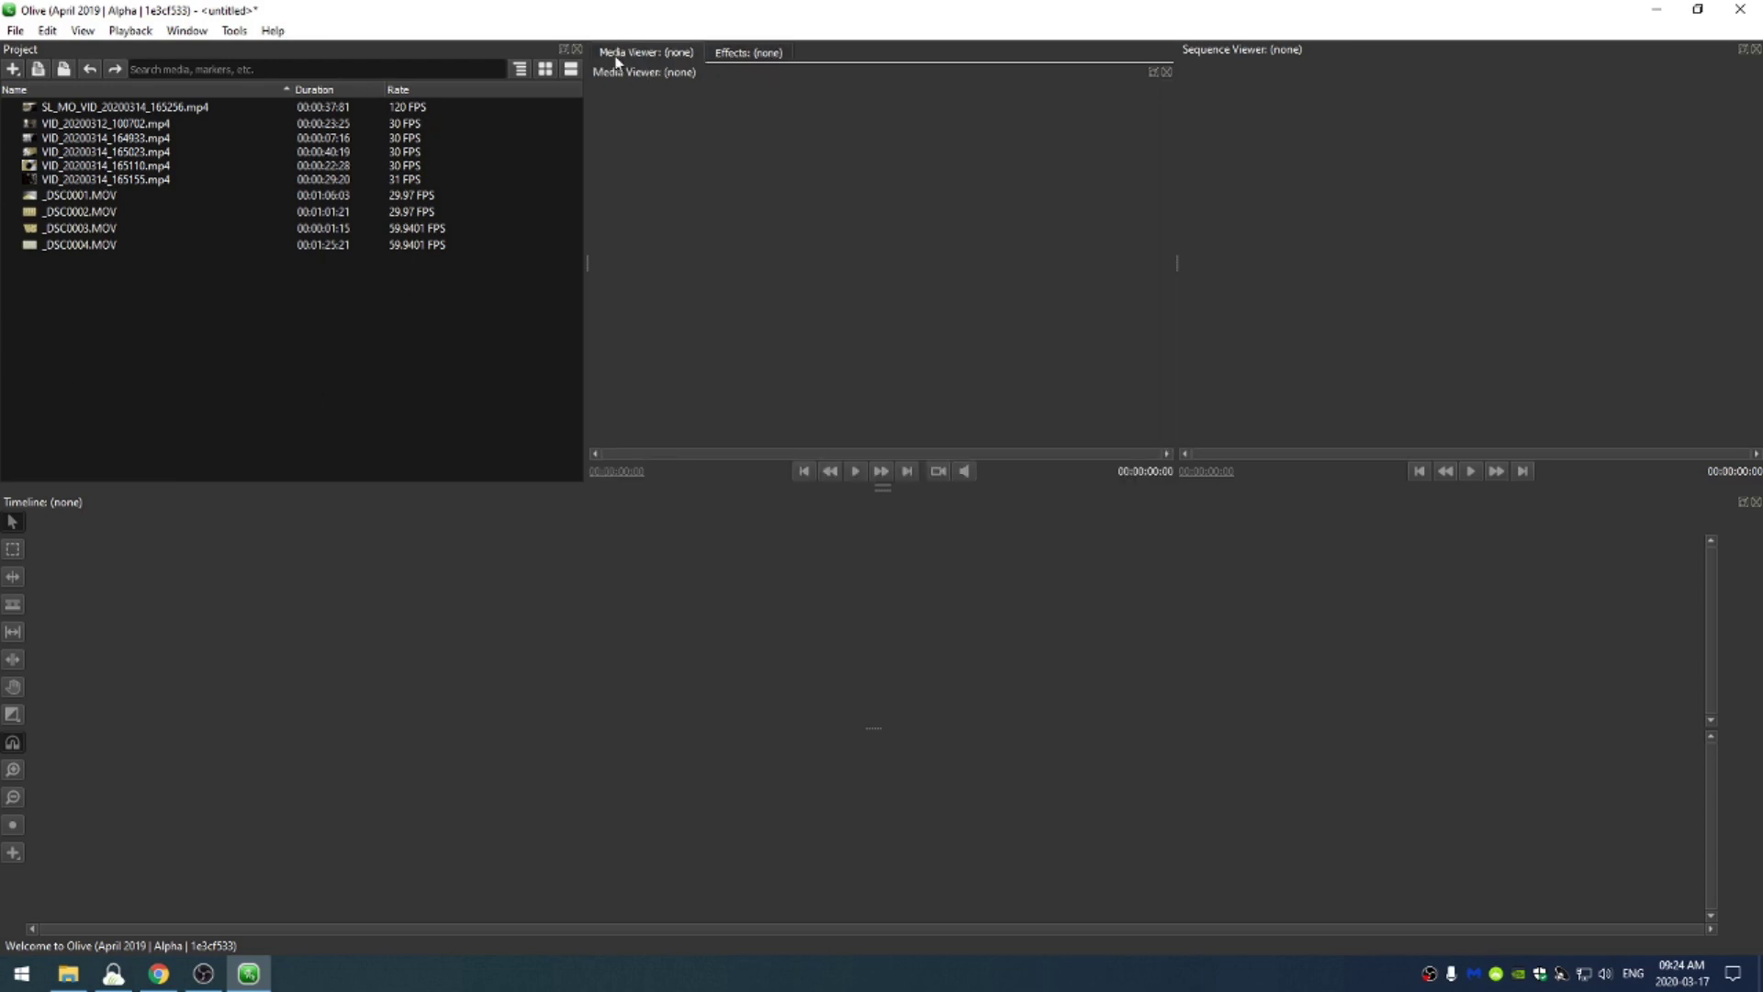
click(768, 55)
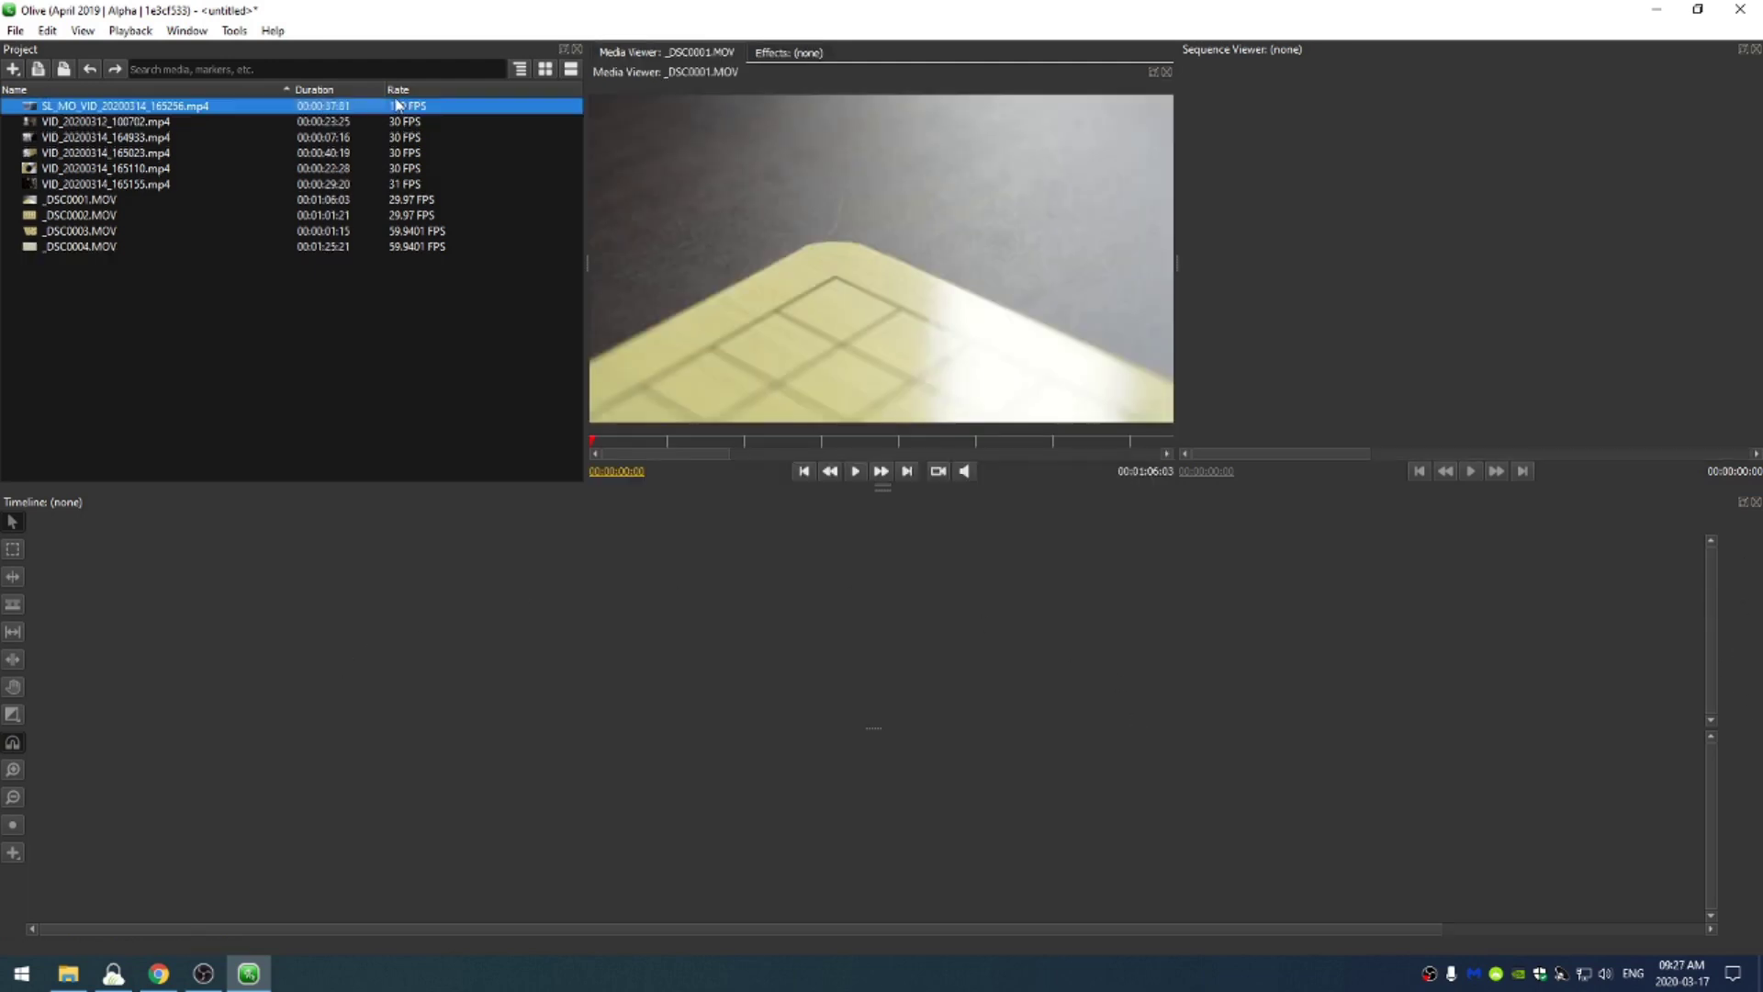
key(Down)
key(Down)
key(Down)
key(Down)
key(Down)
key(Down)
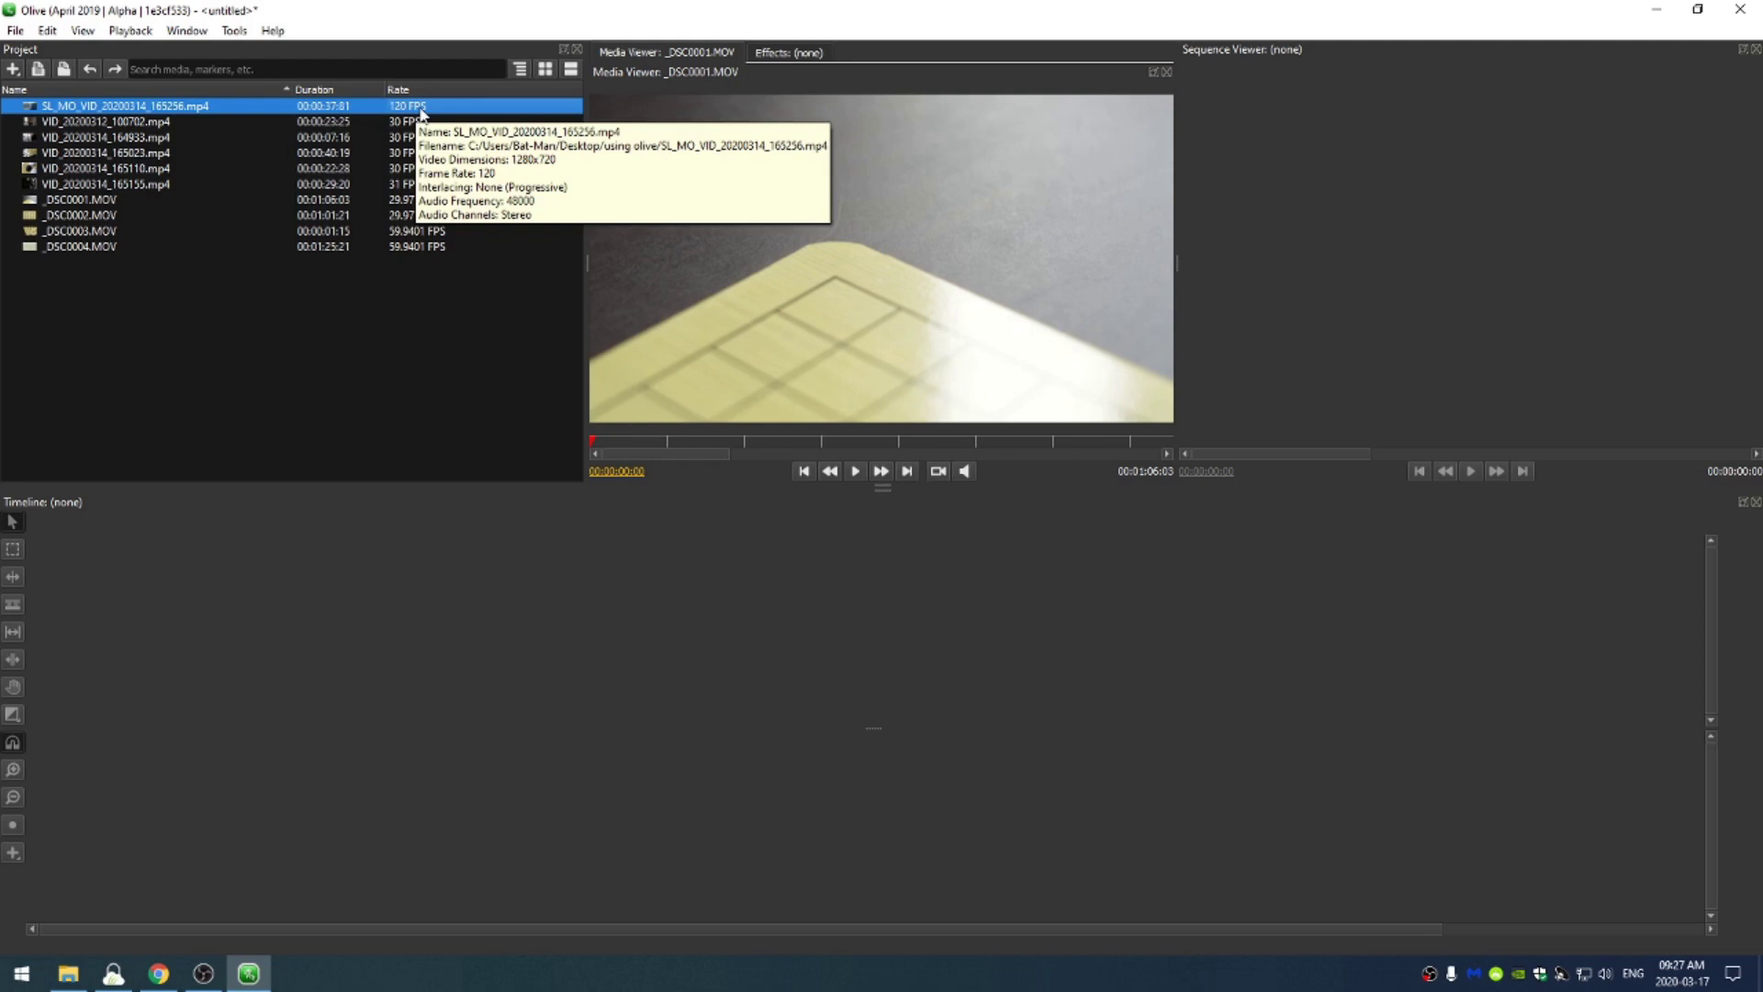
- Conform SL_MO_VID_20200314_165256.mp4 to a frame rate of 30 in its Properties dialog
right_click(95, 107)
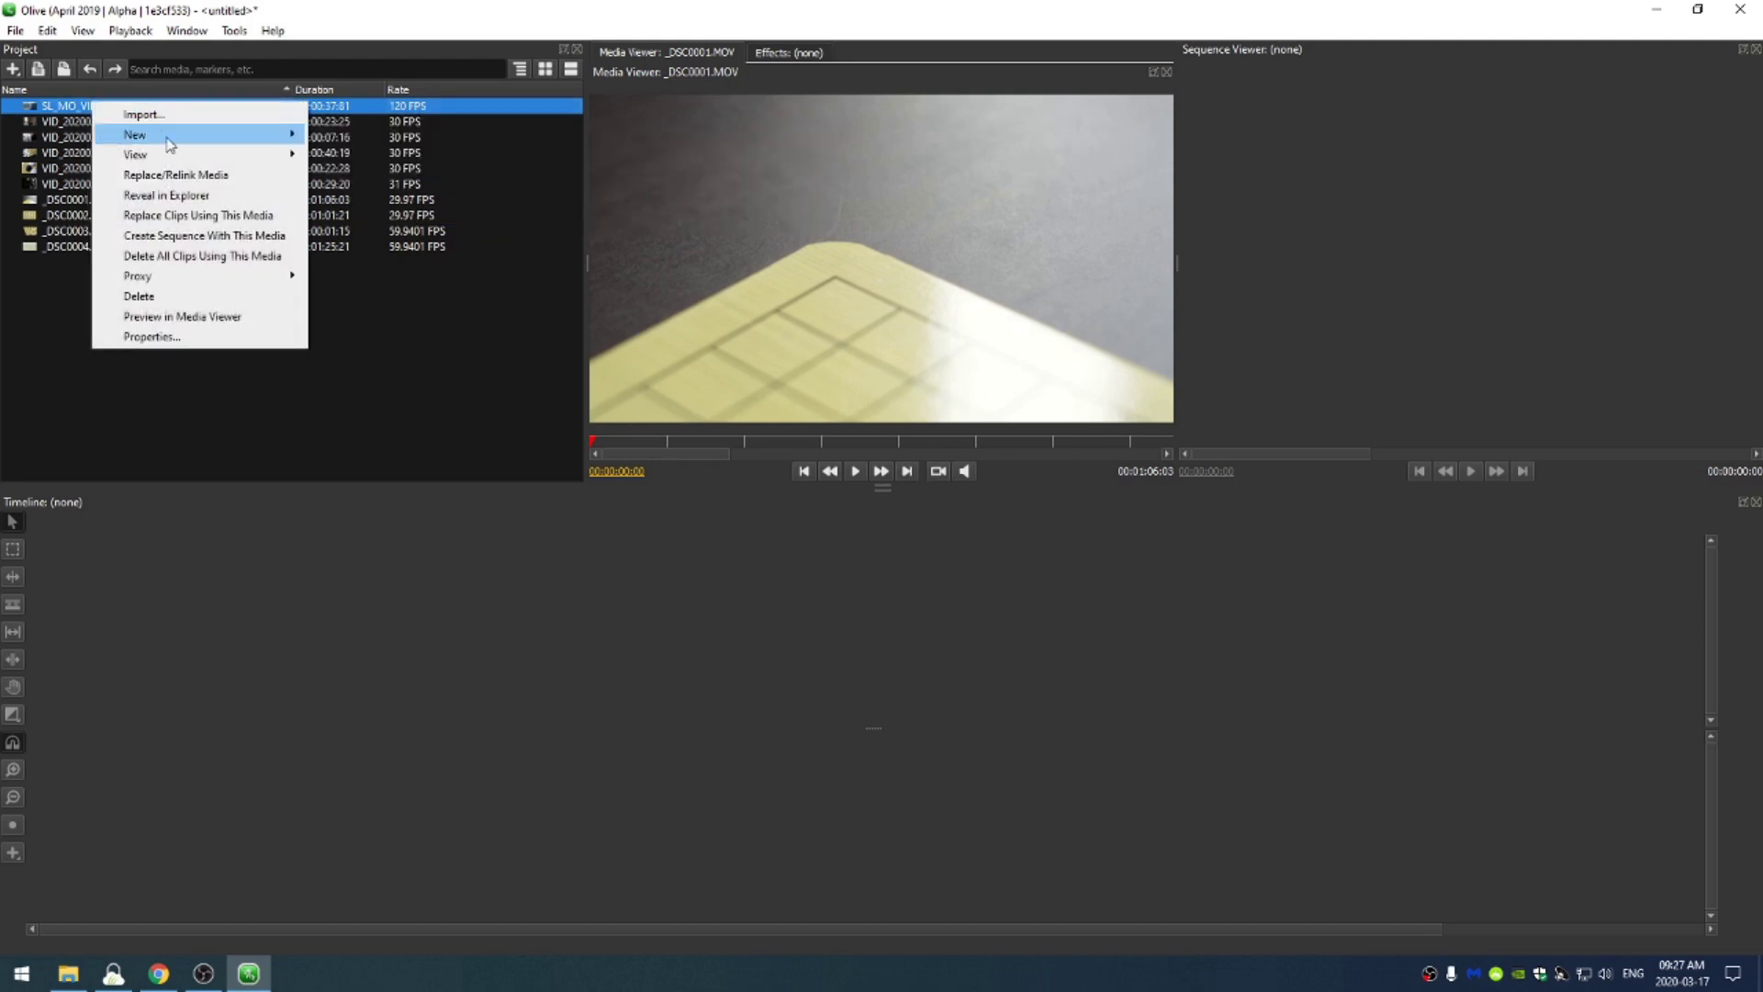
click(182, 338)
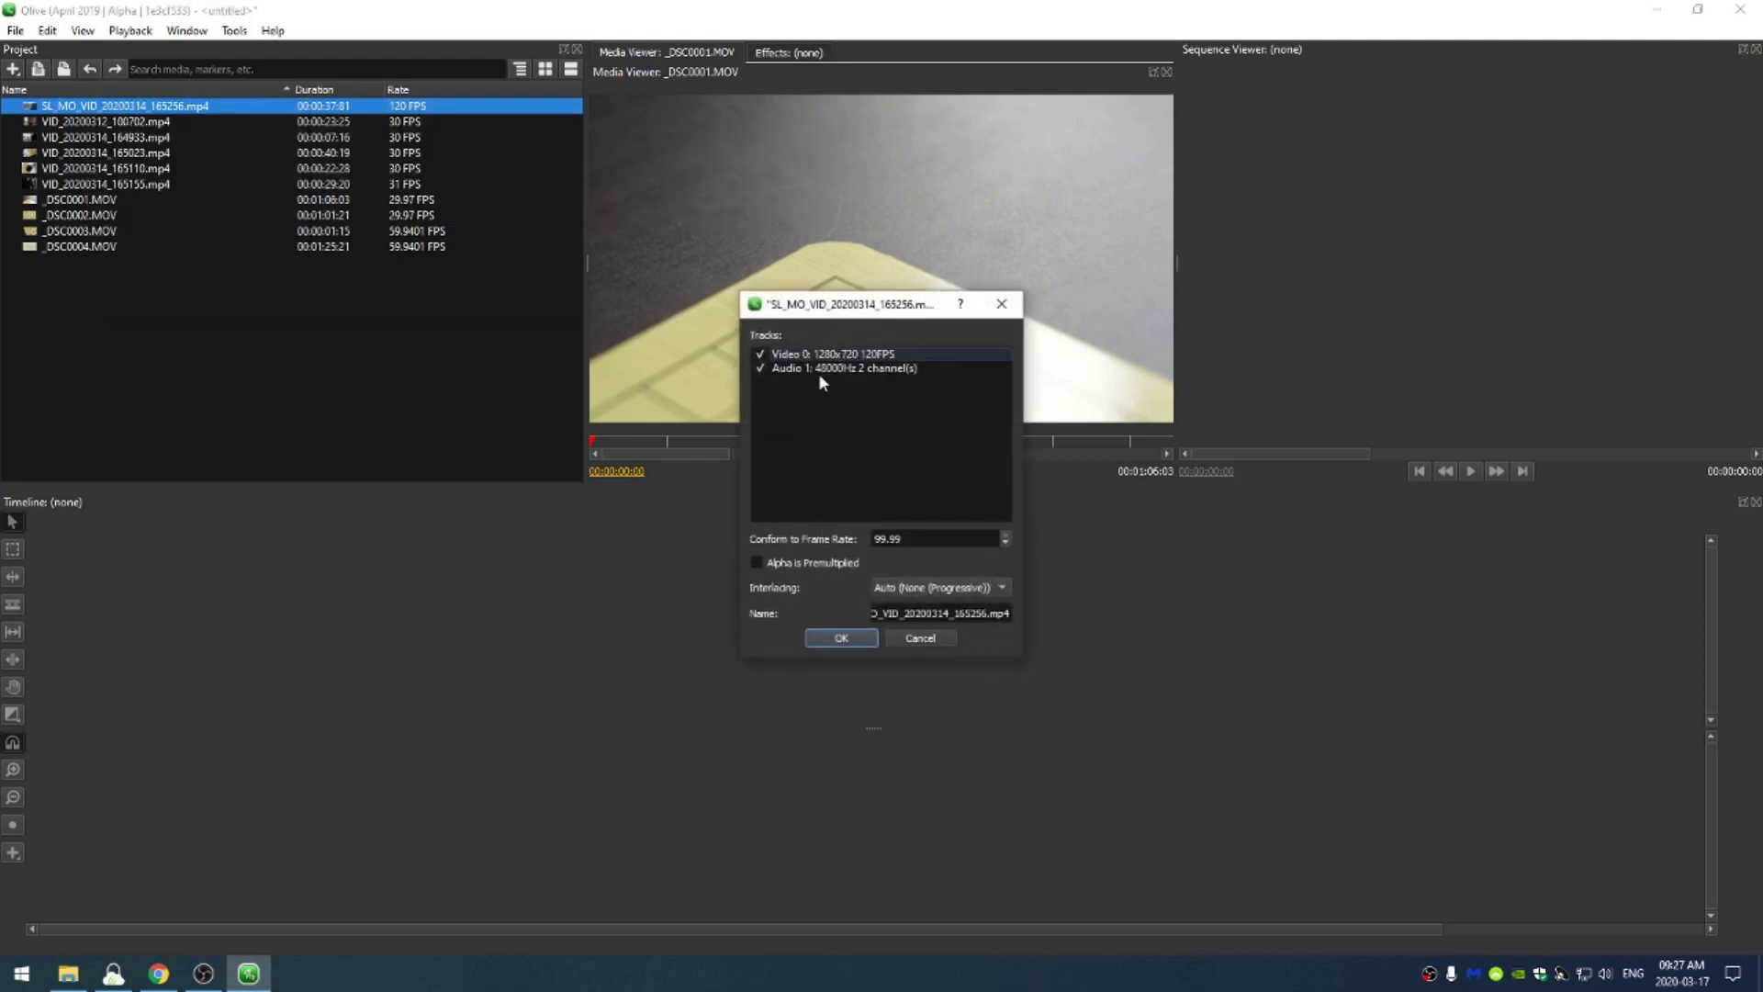
key(Tab)
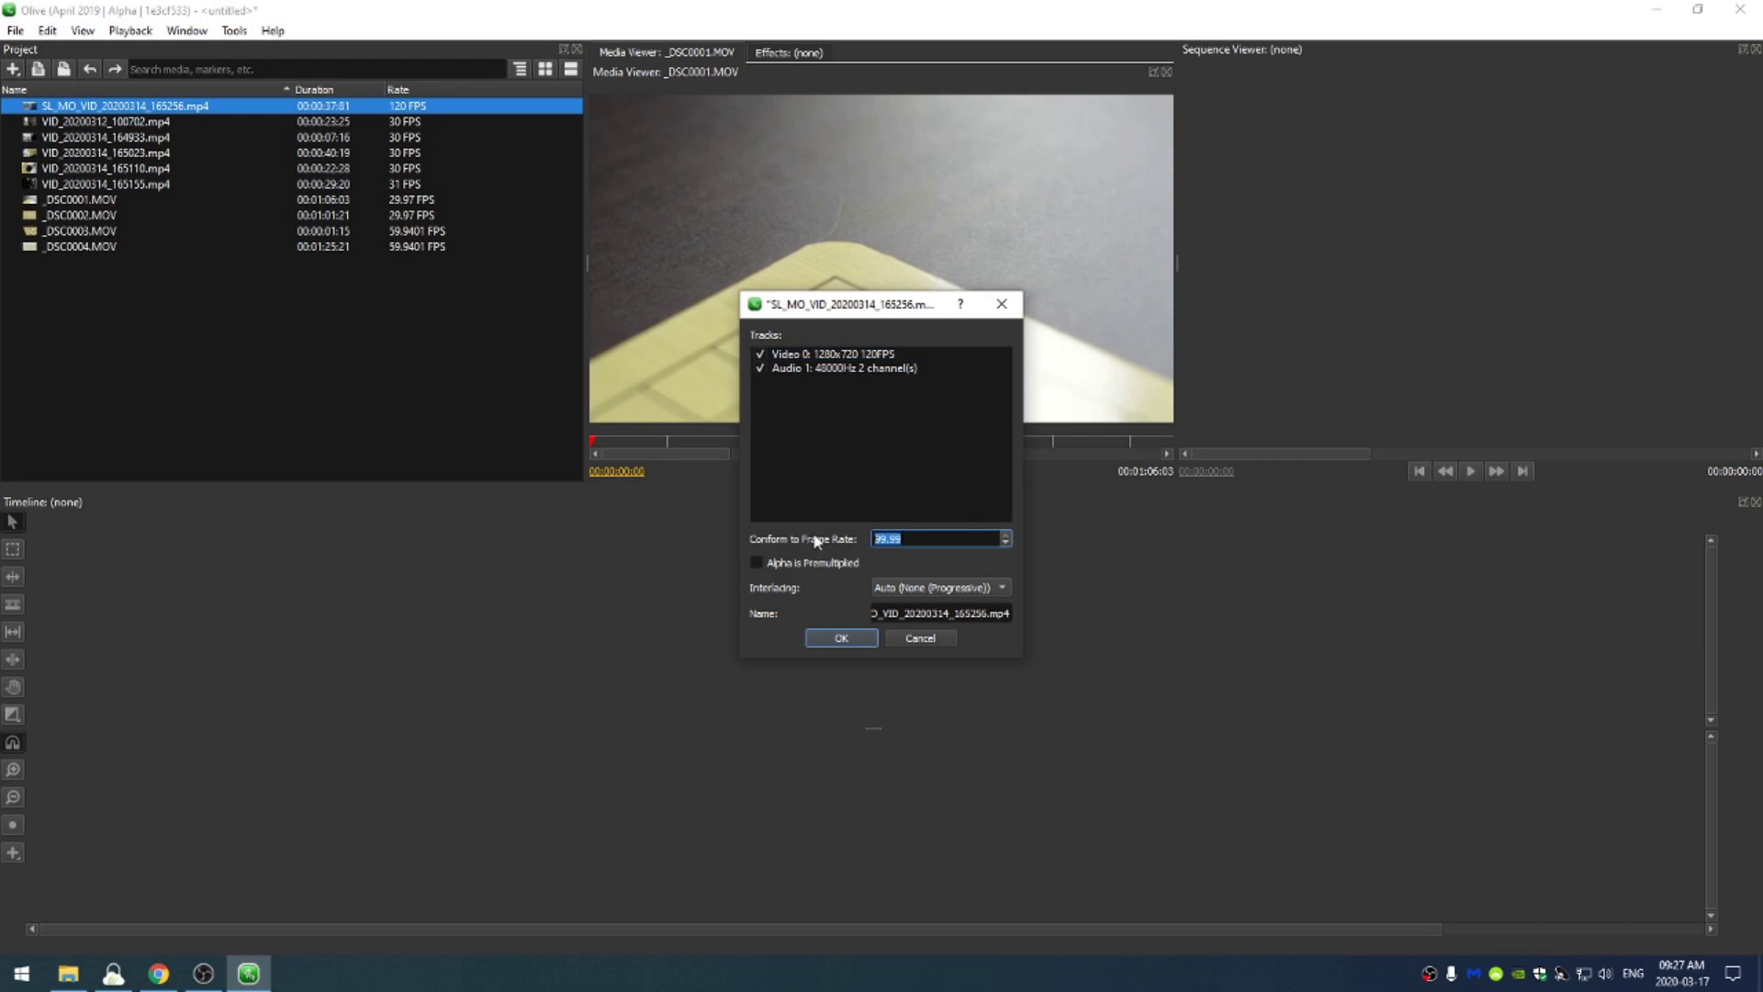
text(302)
click(851, 637)
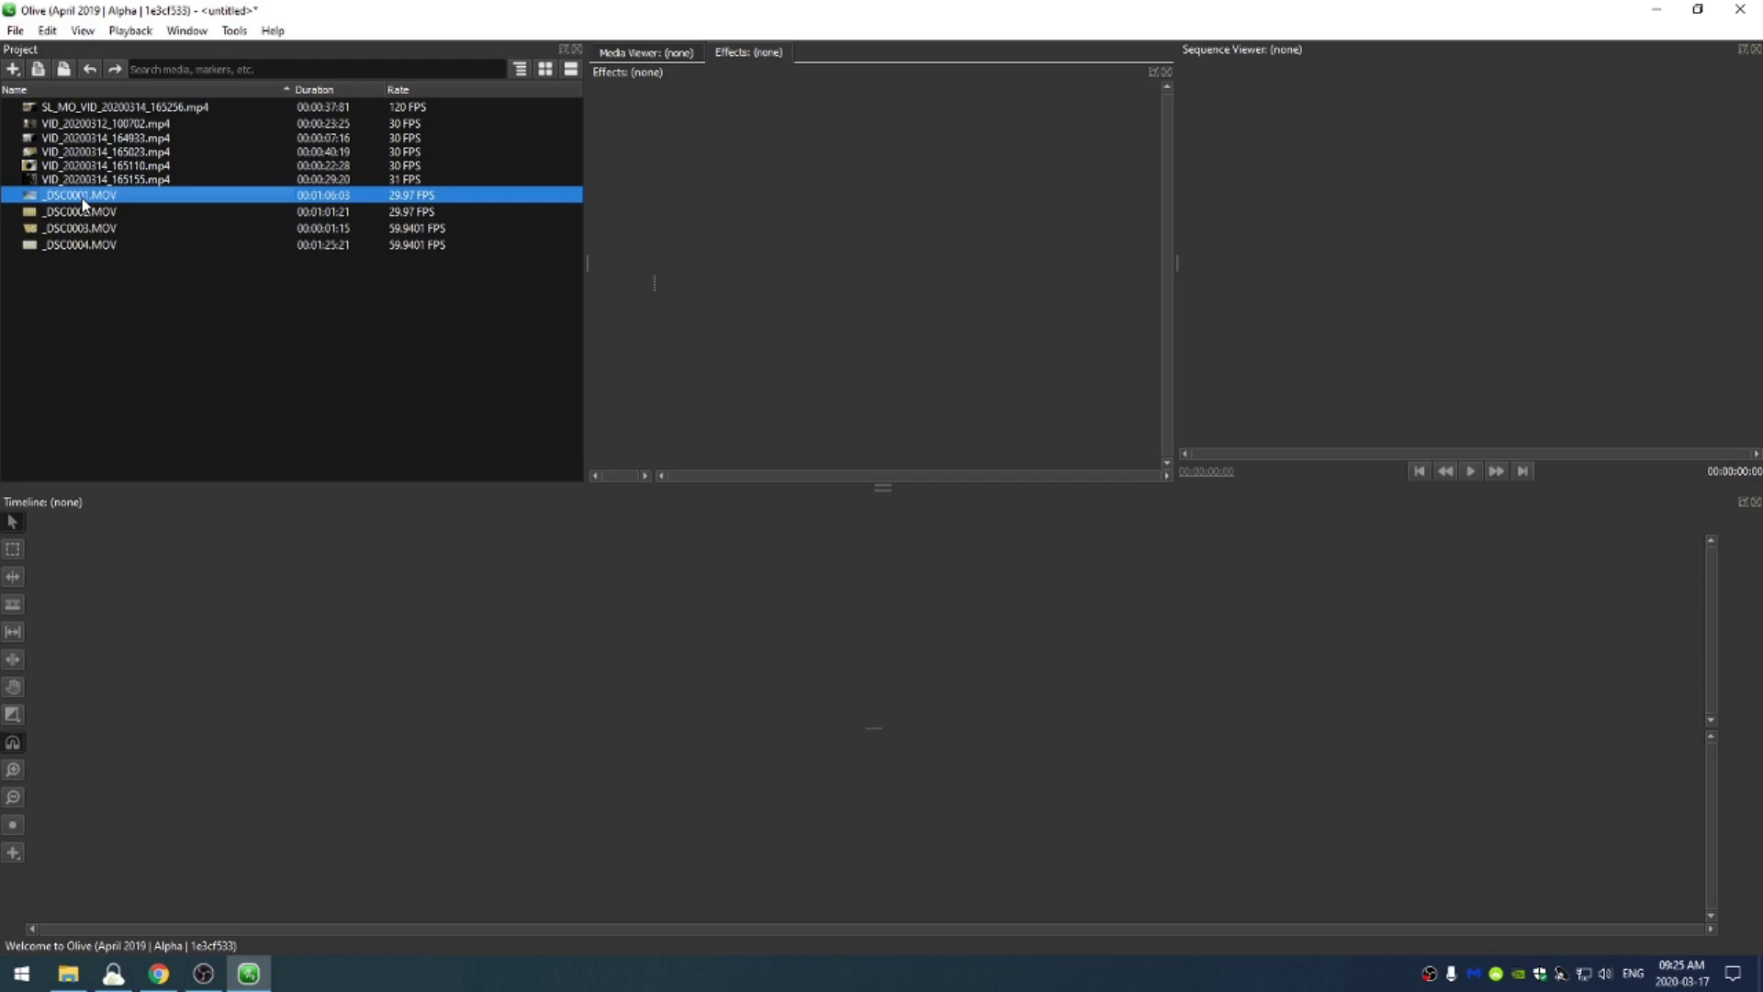
- Load _DSC0001.MOV into the Media Viewer and scrub back and forth through its footage
double_click(30, 199)
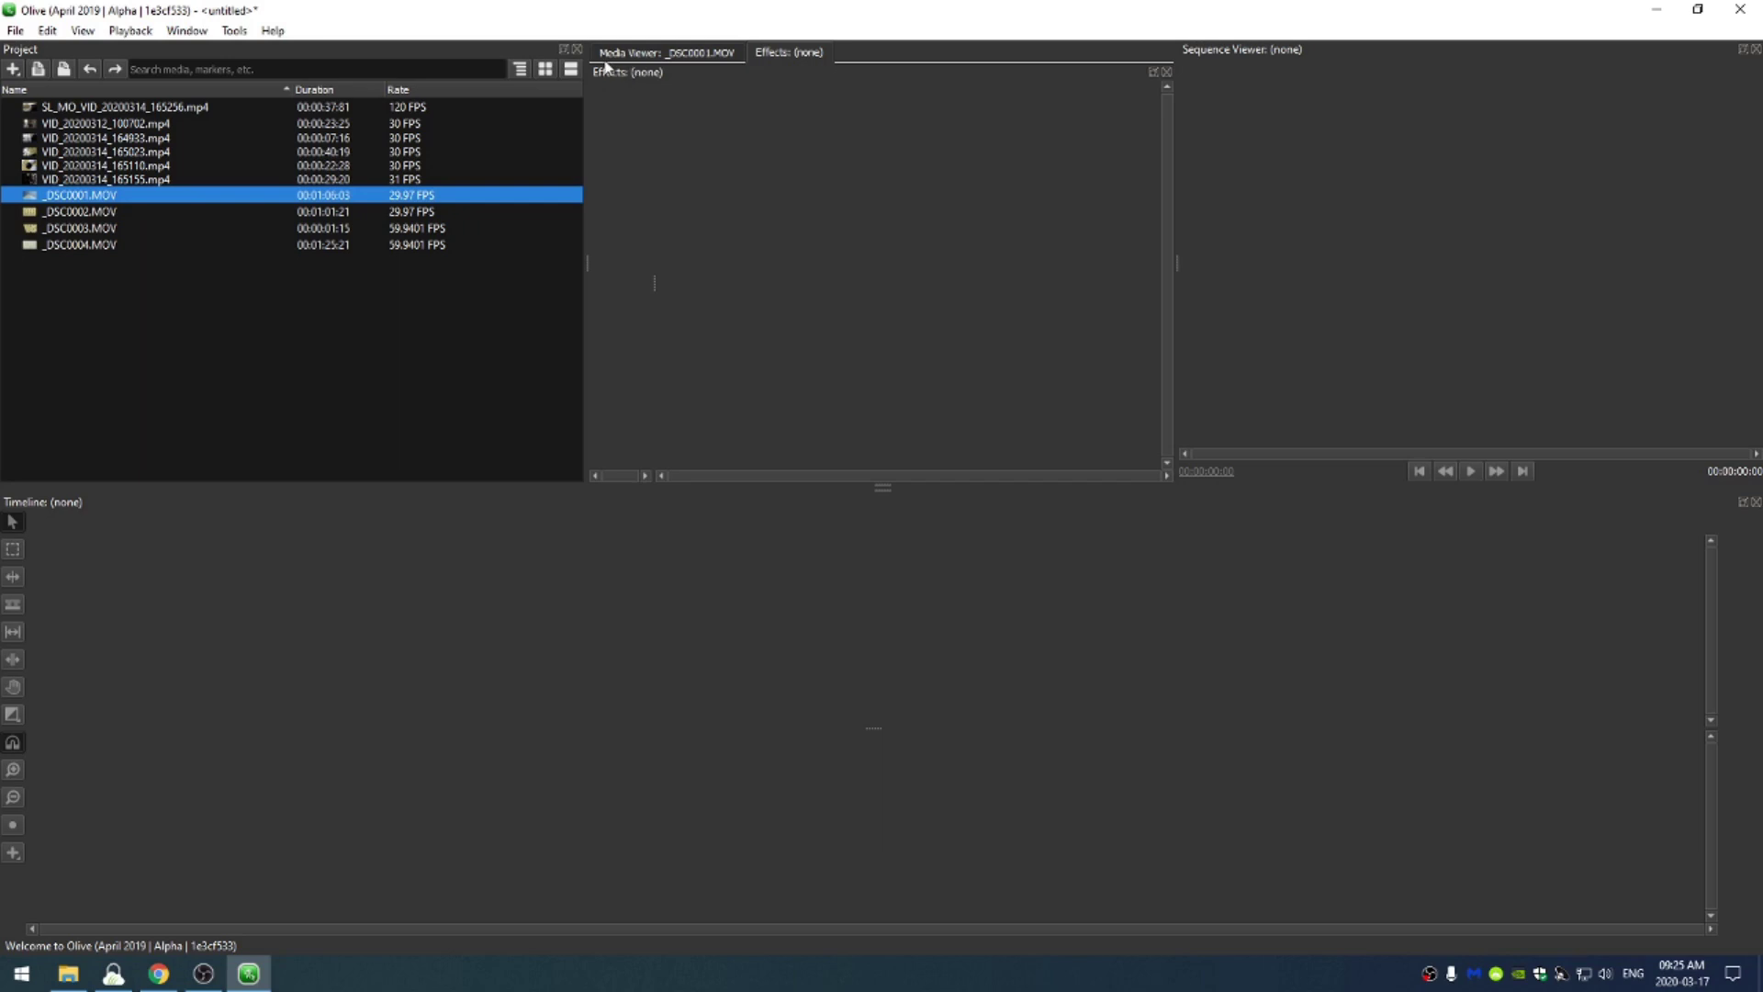
click(674, 55)
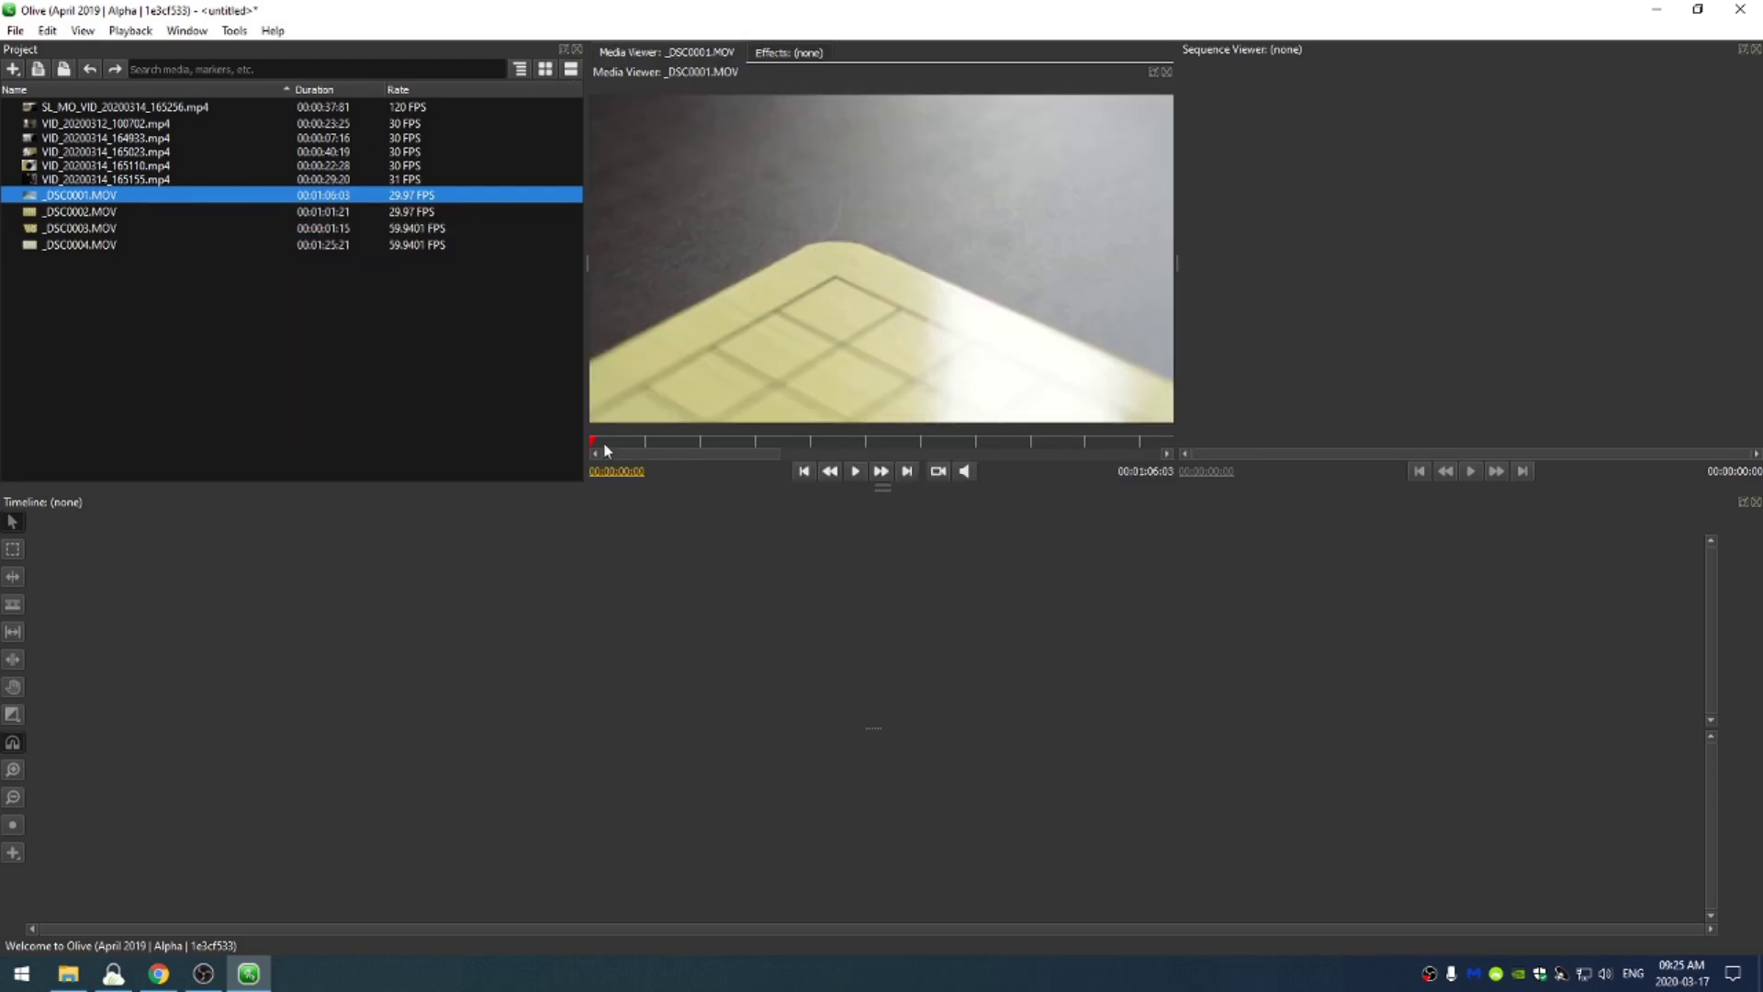
drag(598, 447, 819, 454)
drag(707, 459, 632, 453)
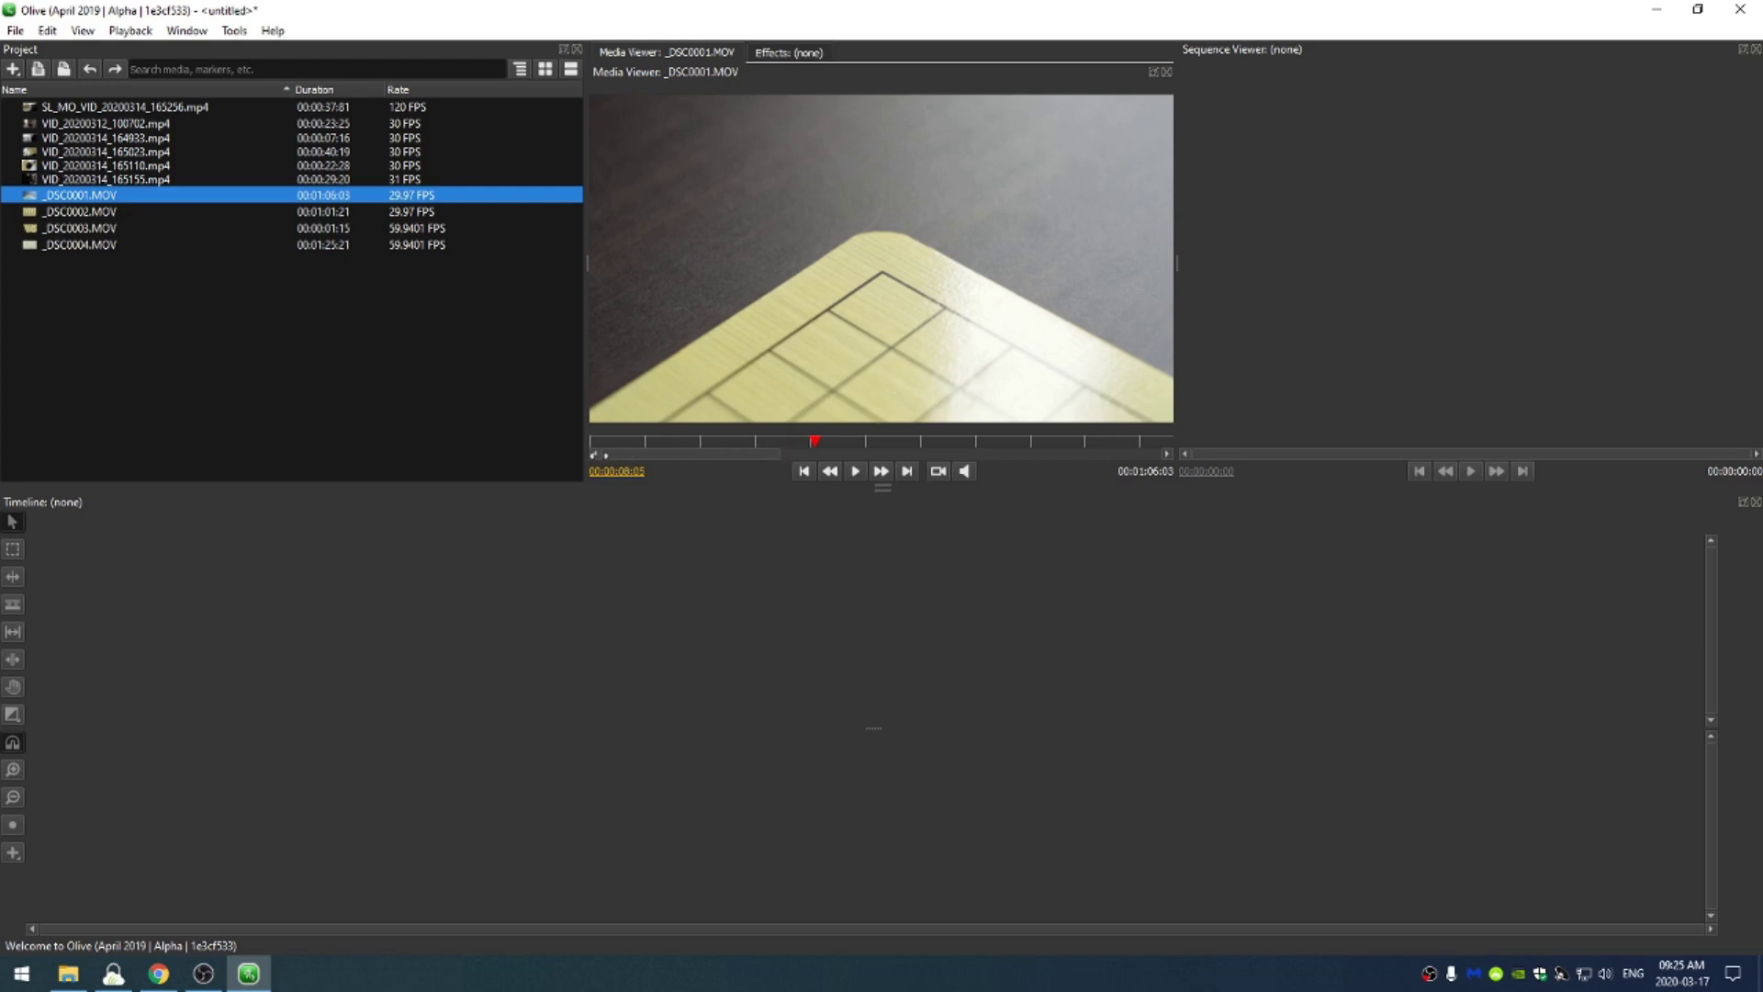
drag(777, 450, 1171, 452)
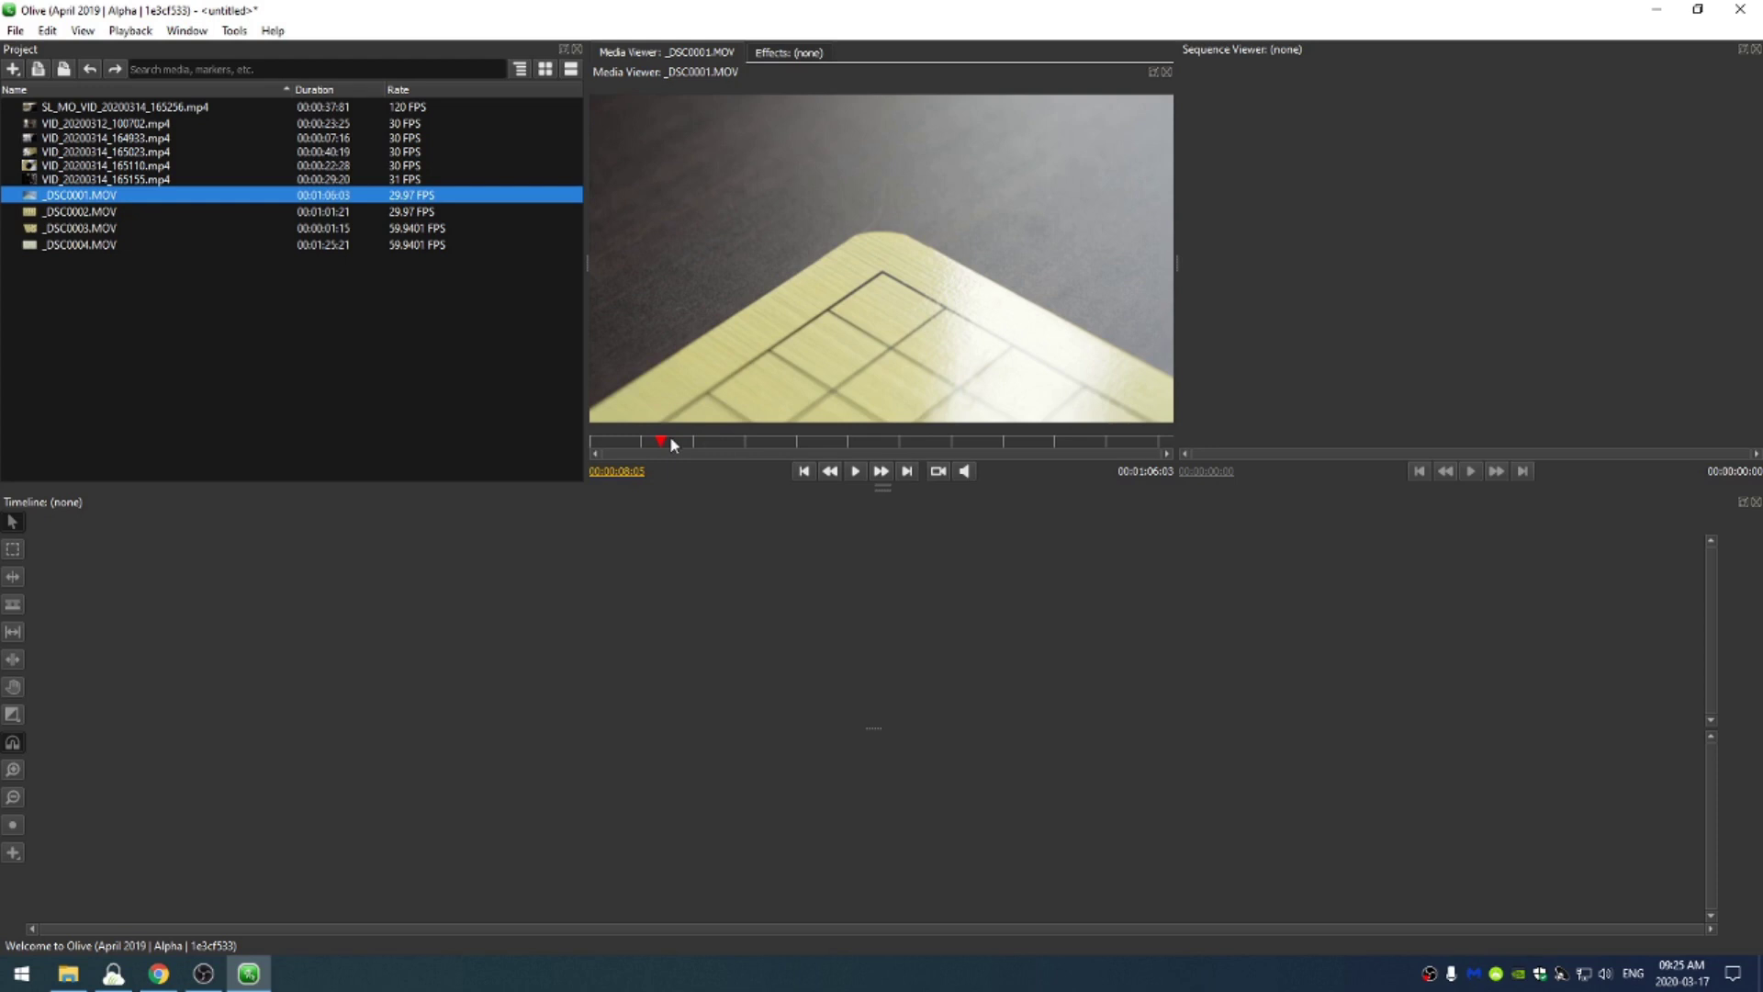
drag(671, 444, 872, 457)
- Play, pause and frame-step _DSC0001.MOV, return to its first frame, and drop it on the timeline
click(855, 471)
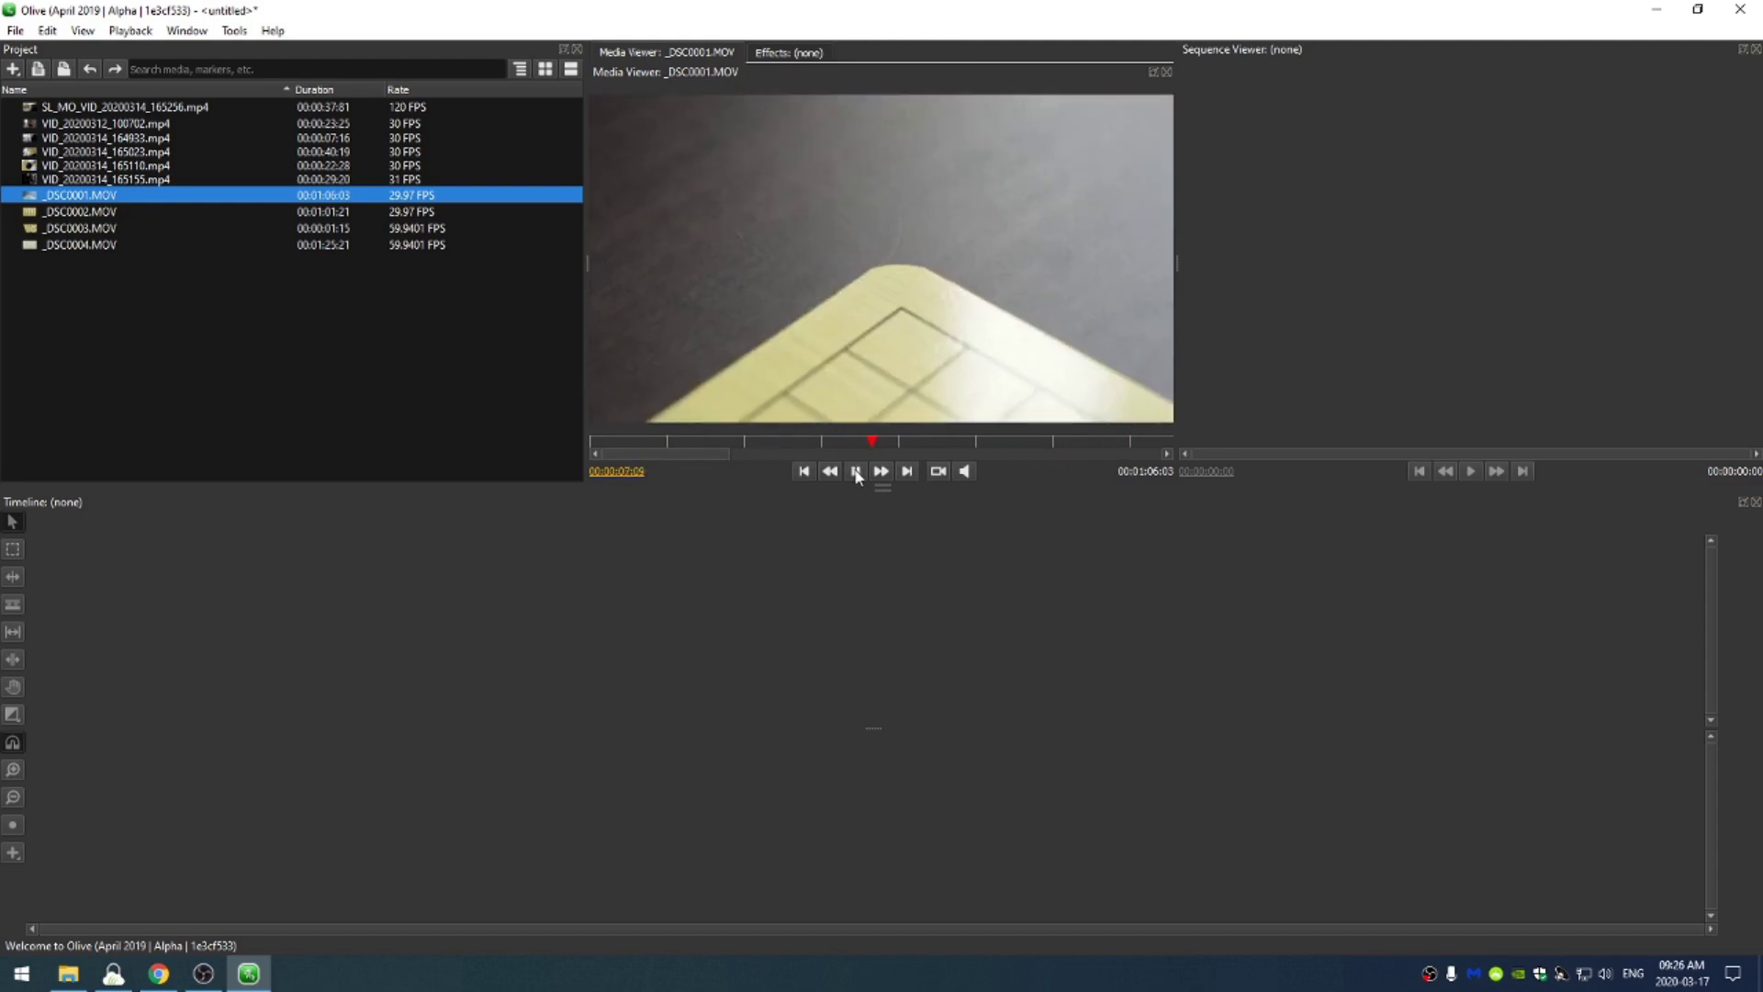
click(855, 471)
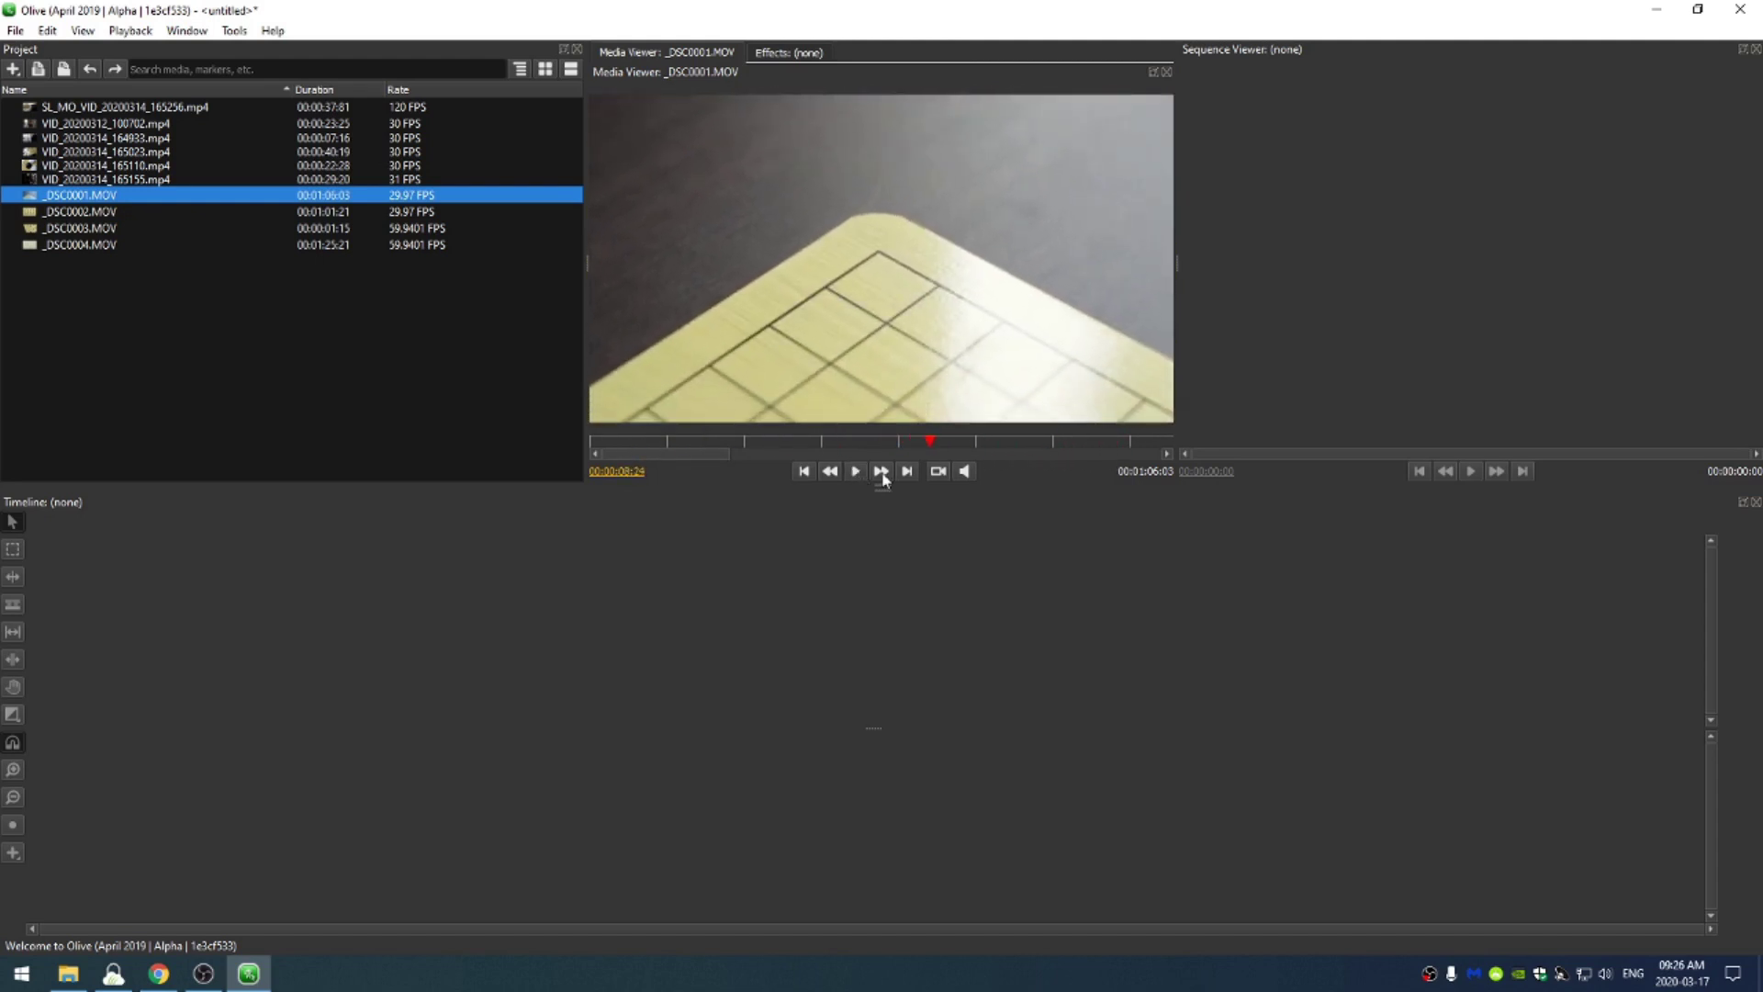
click(881, 471)
click(880, 471)
click(880, 471)
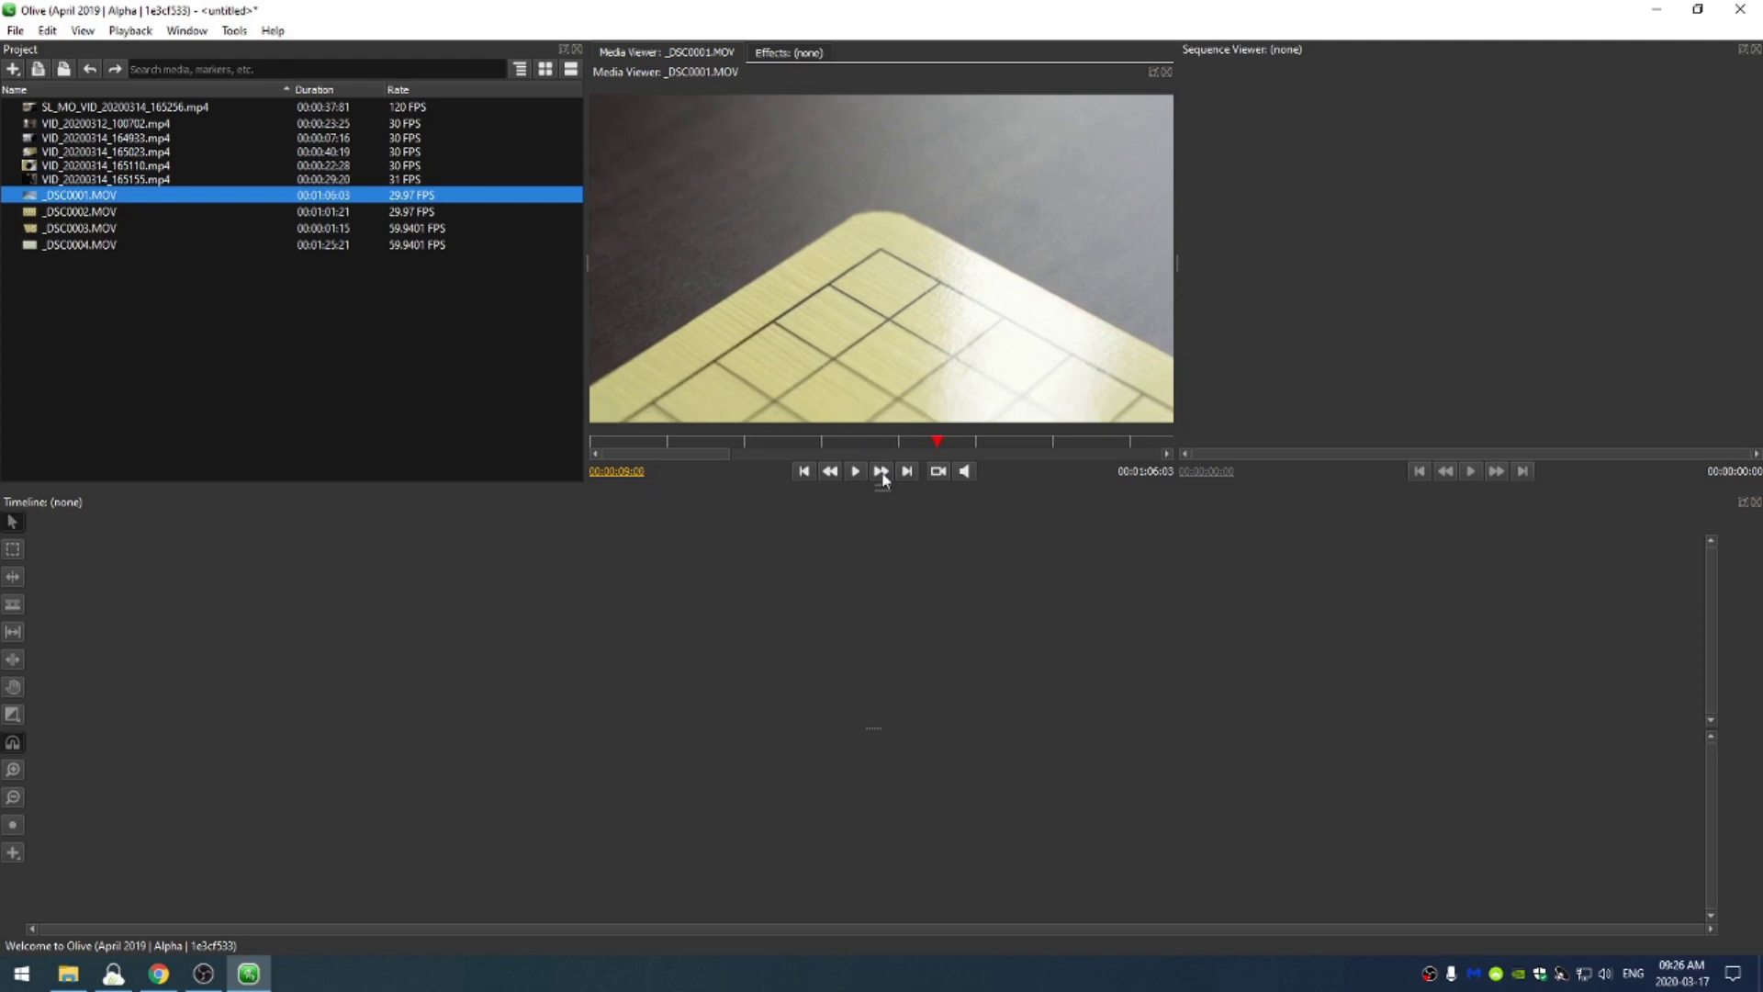
click(880, 471)
click(907, 471)
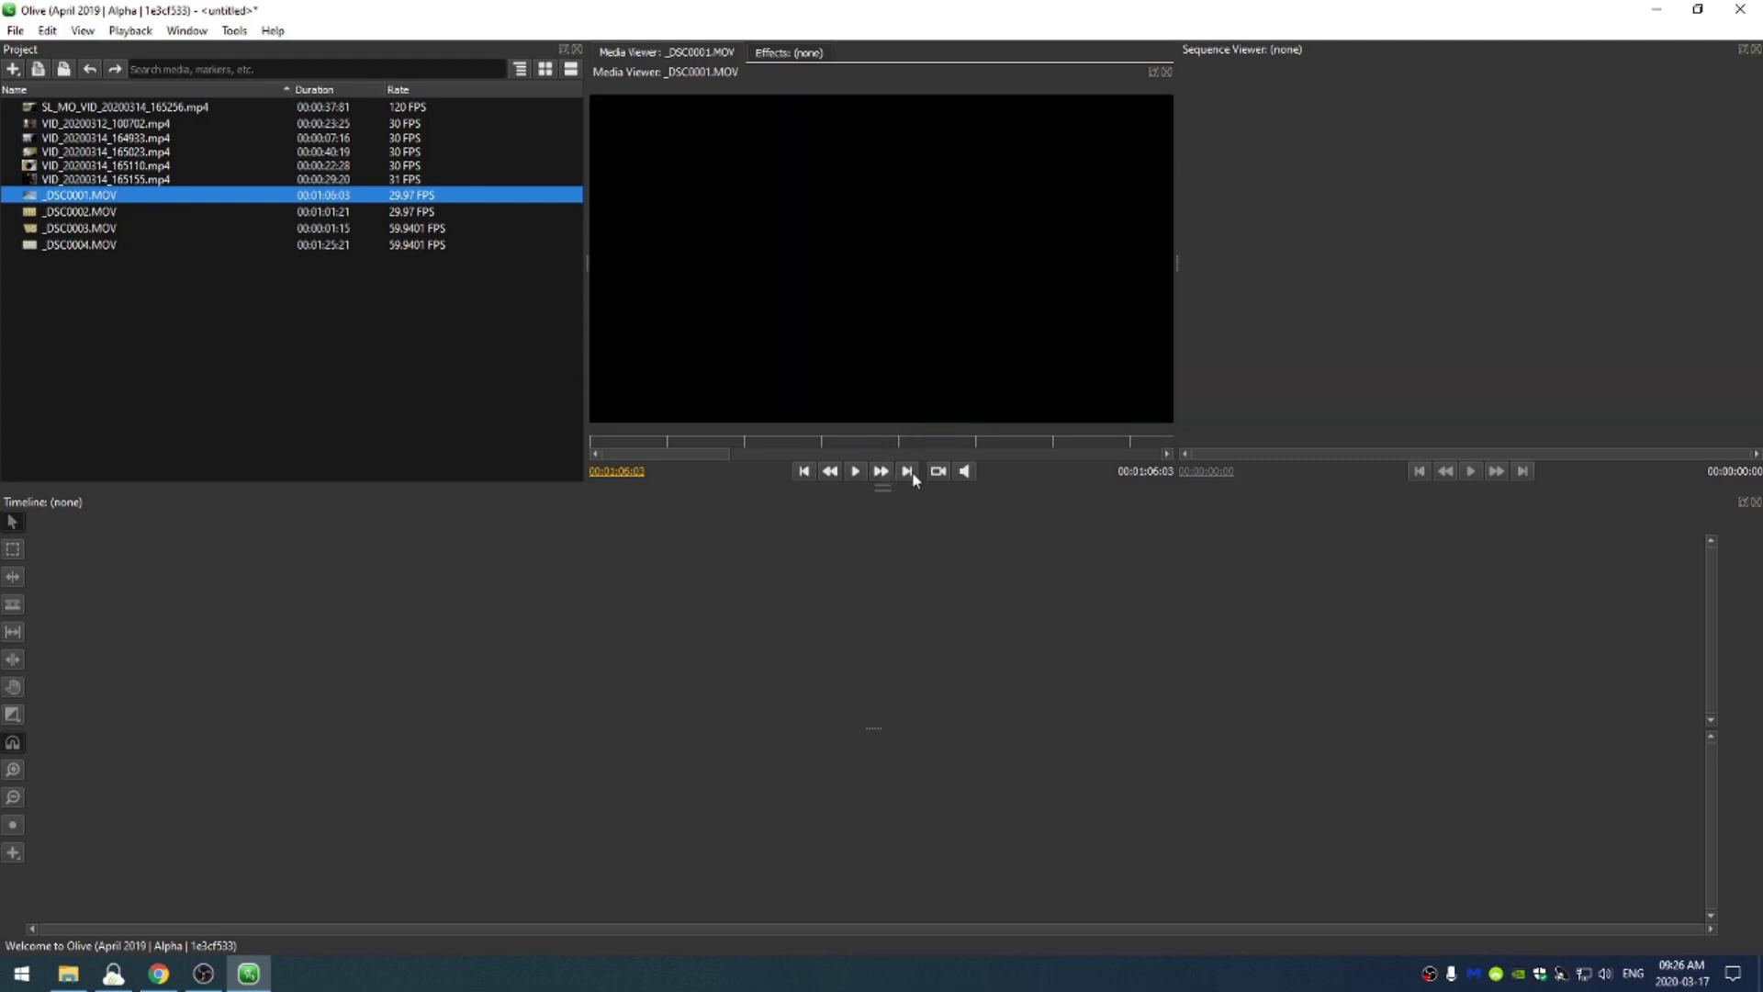
click(805, 472)
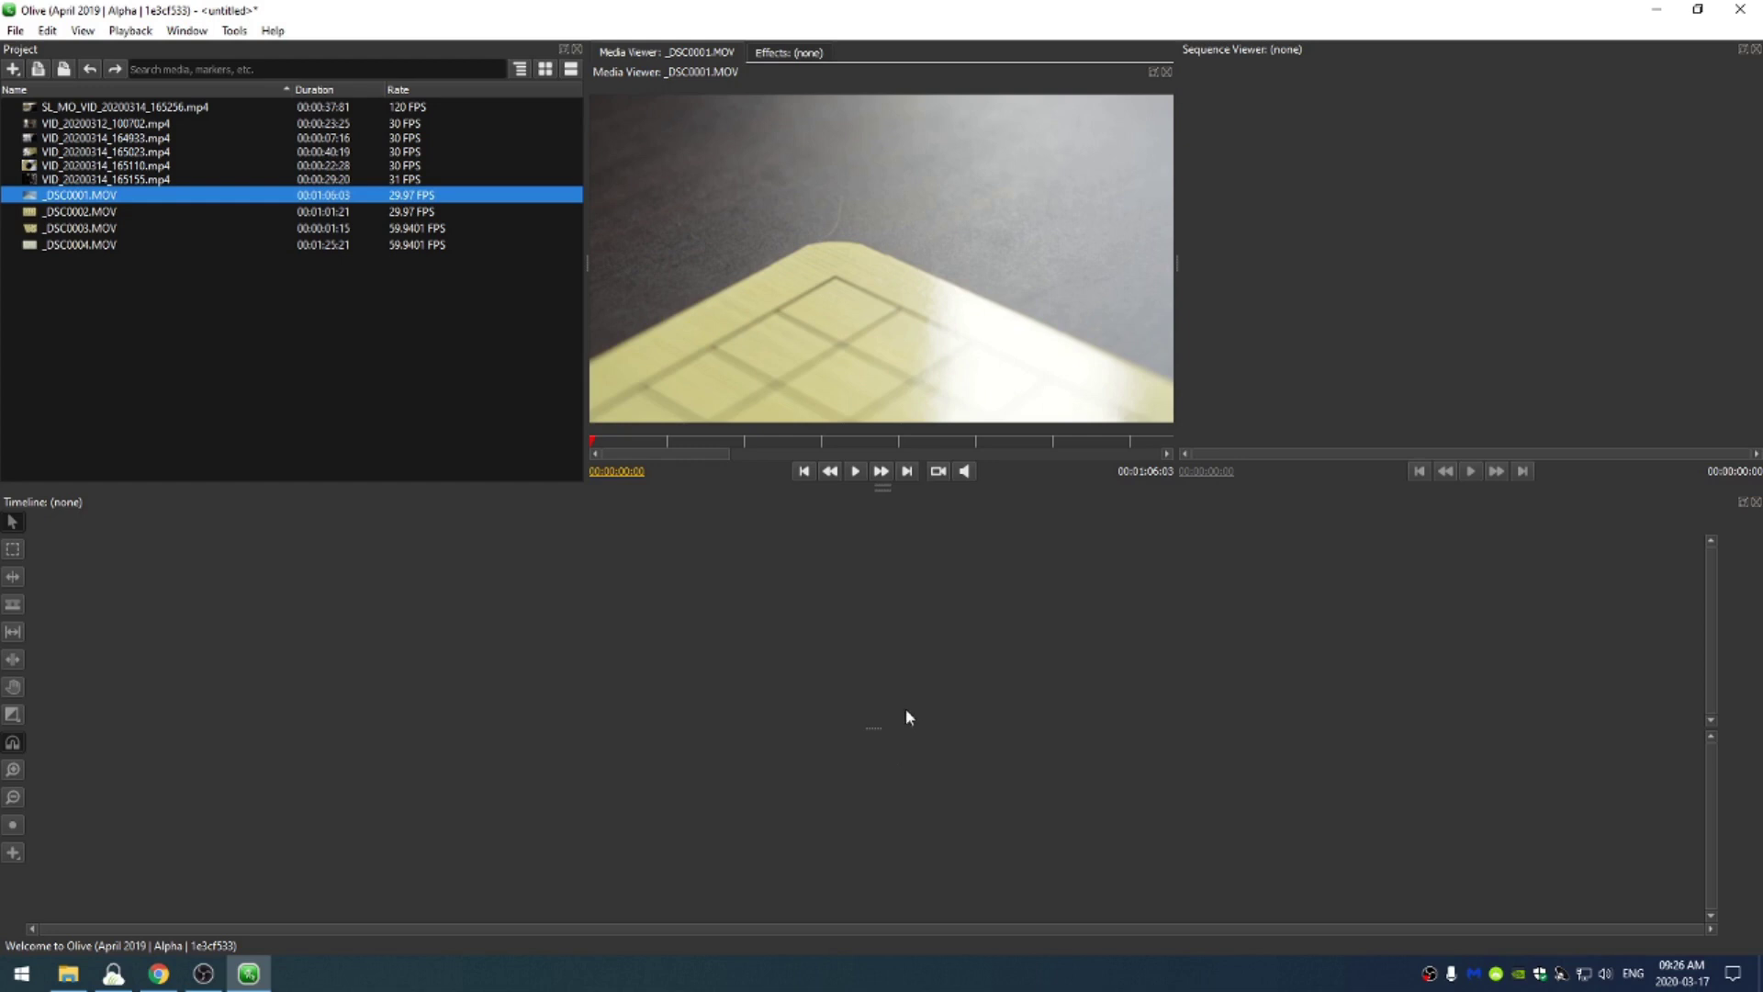
drag(924, 246, 612, 676)
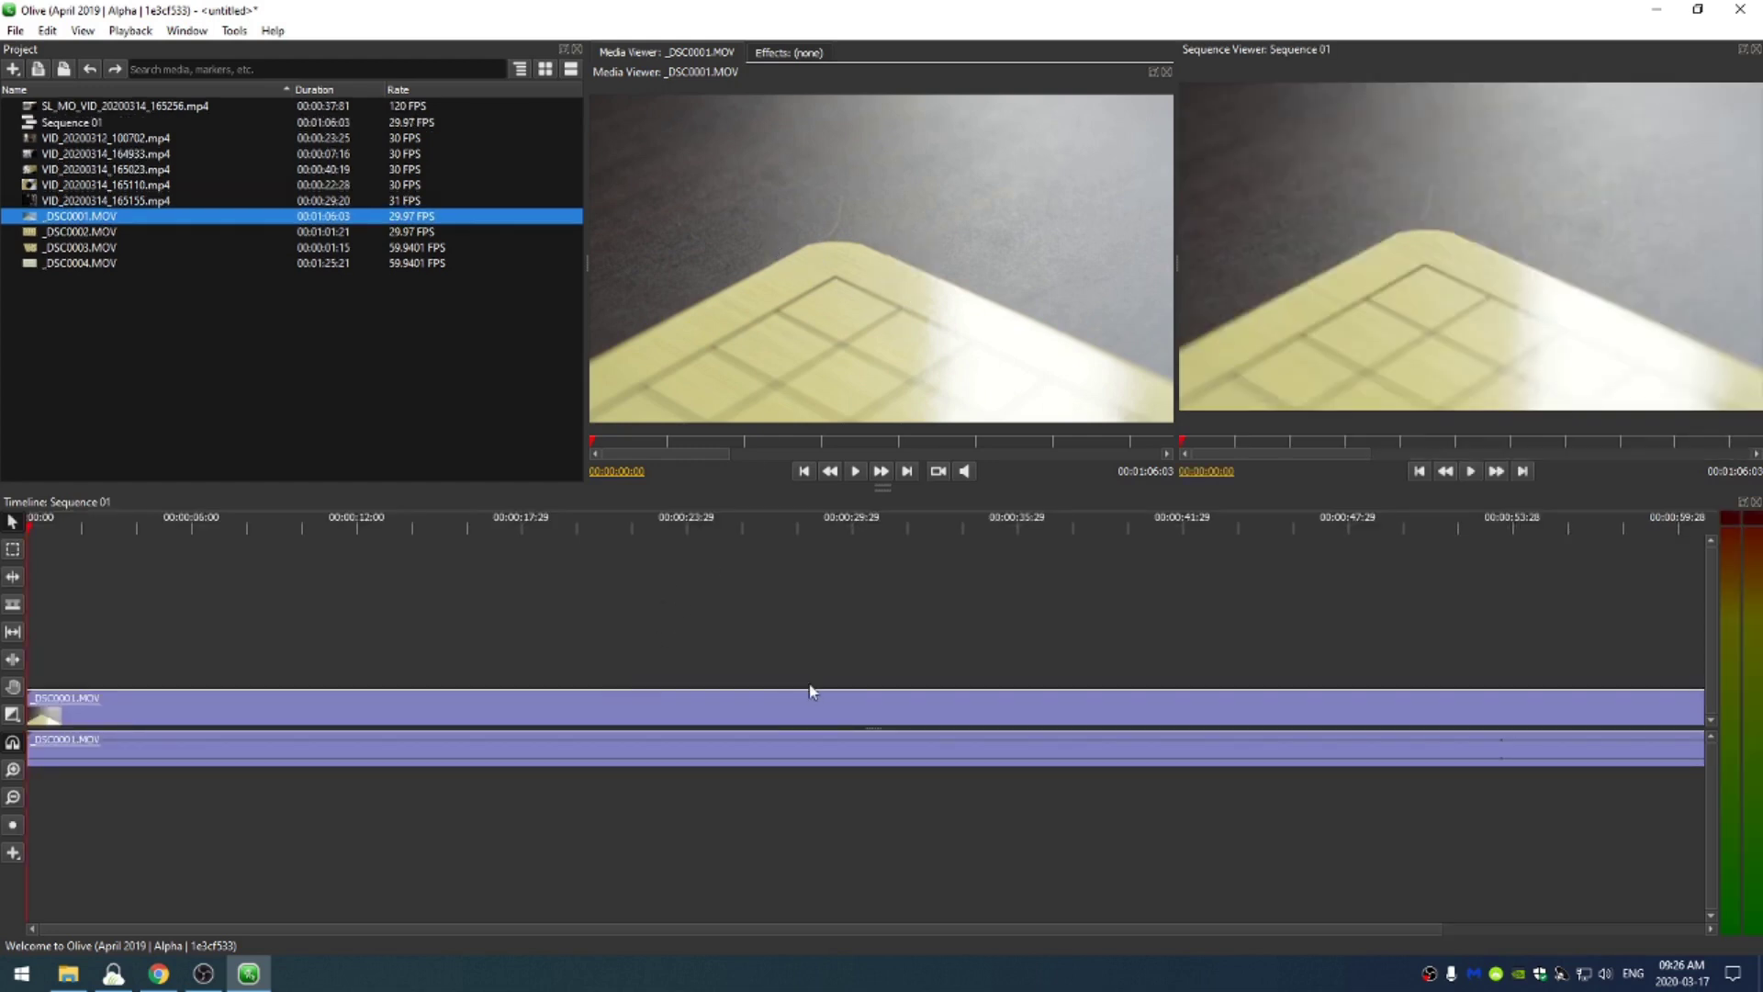
- Create a new sequence named Go_Edit and place Sunn_Forest.mp3 at 00:00:00:00 on its timeline
click(799, 713)
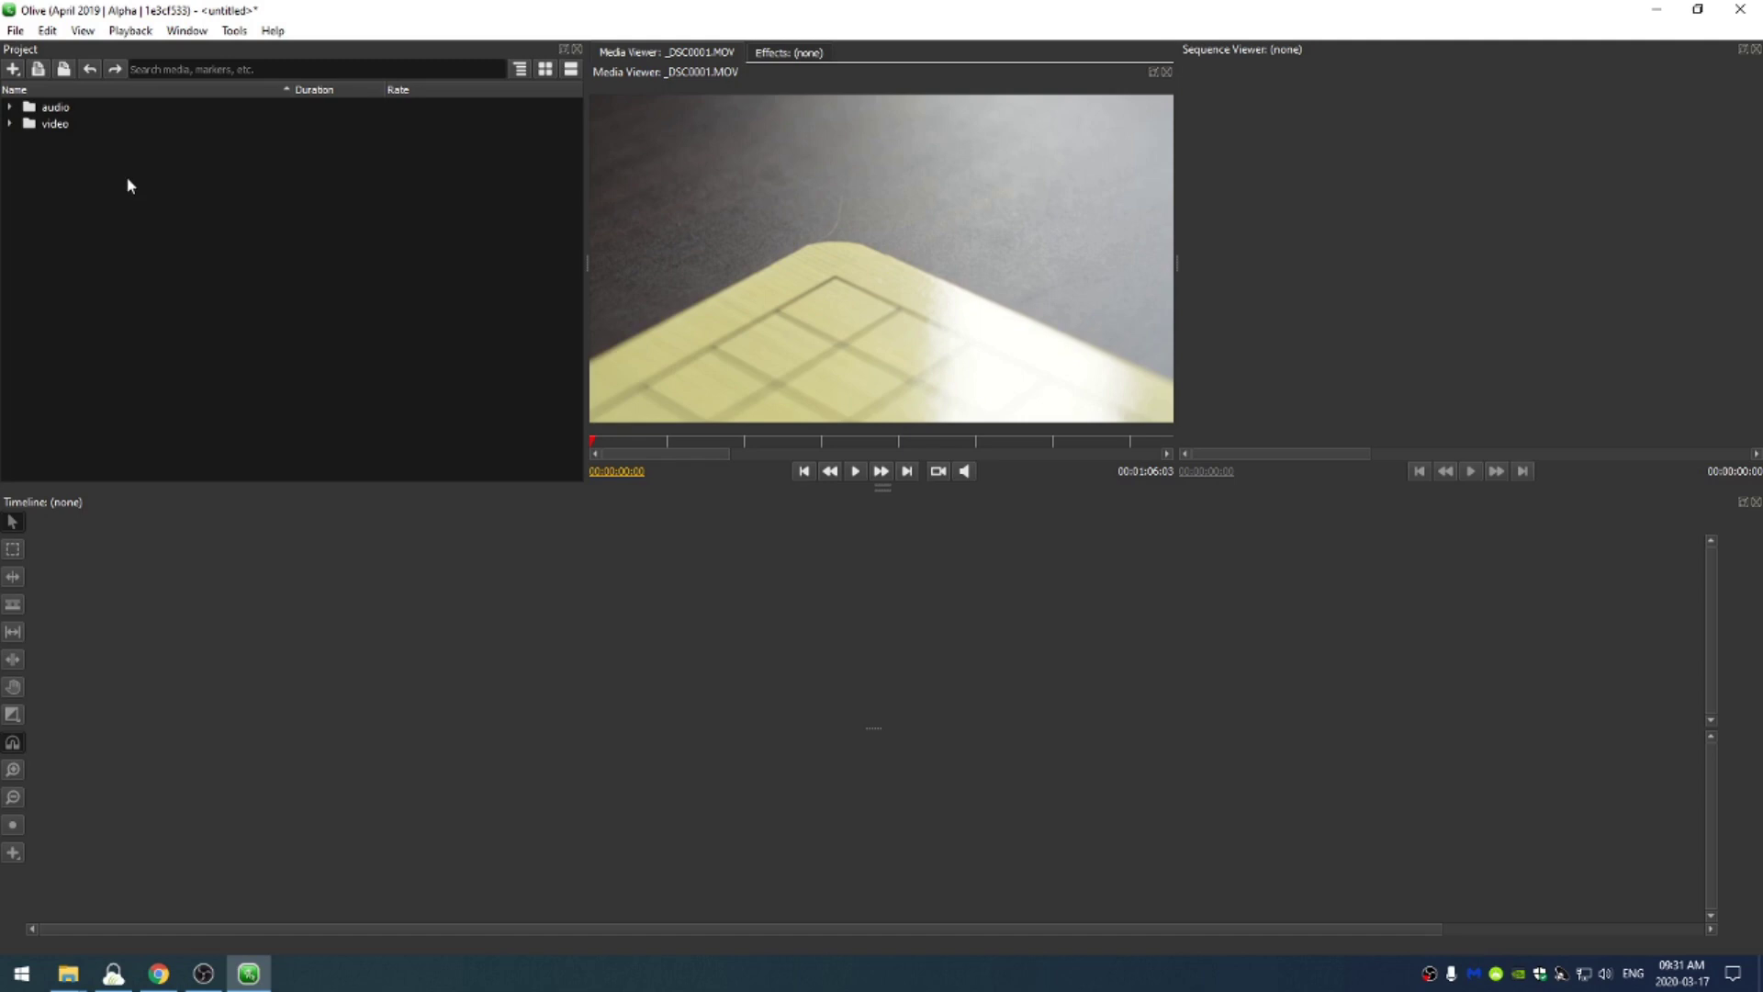
right_click(170, 283)
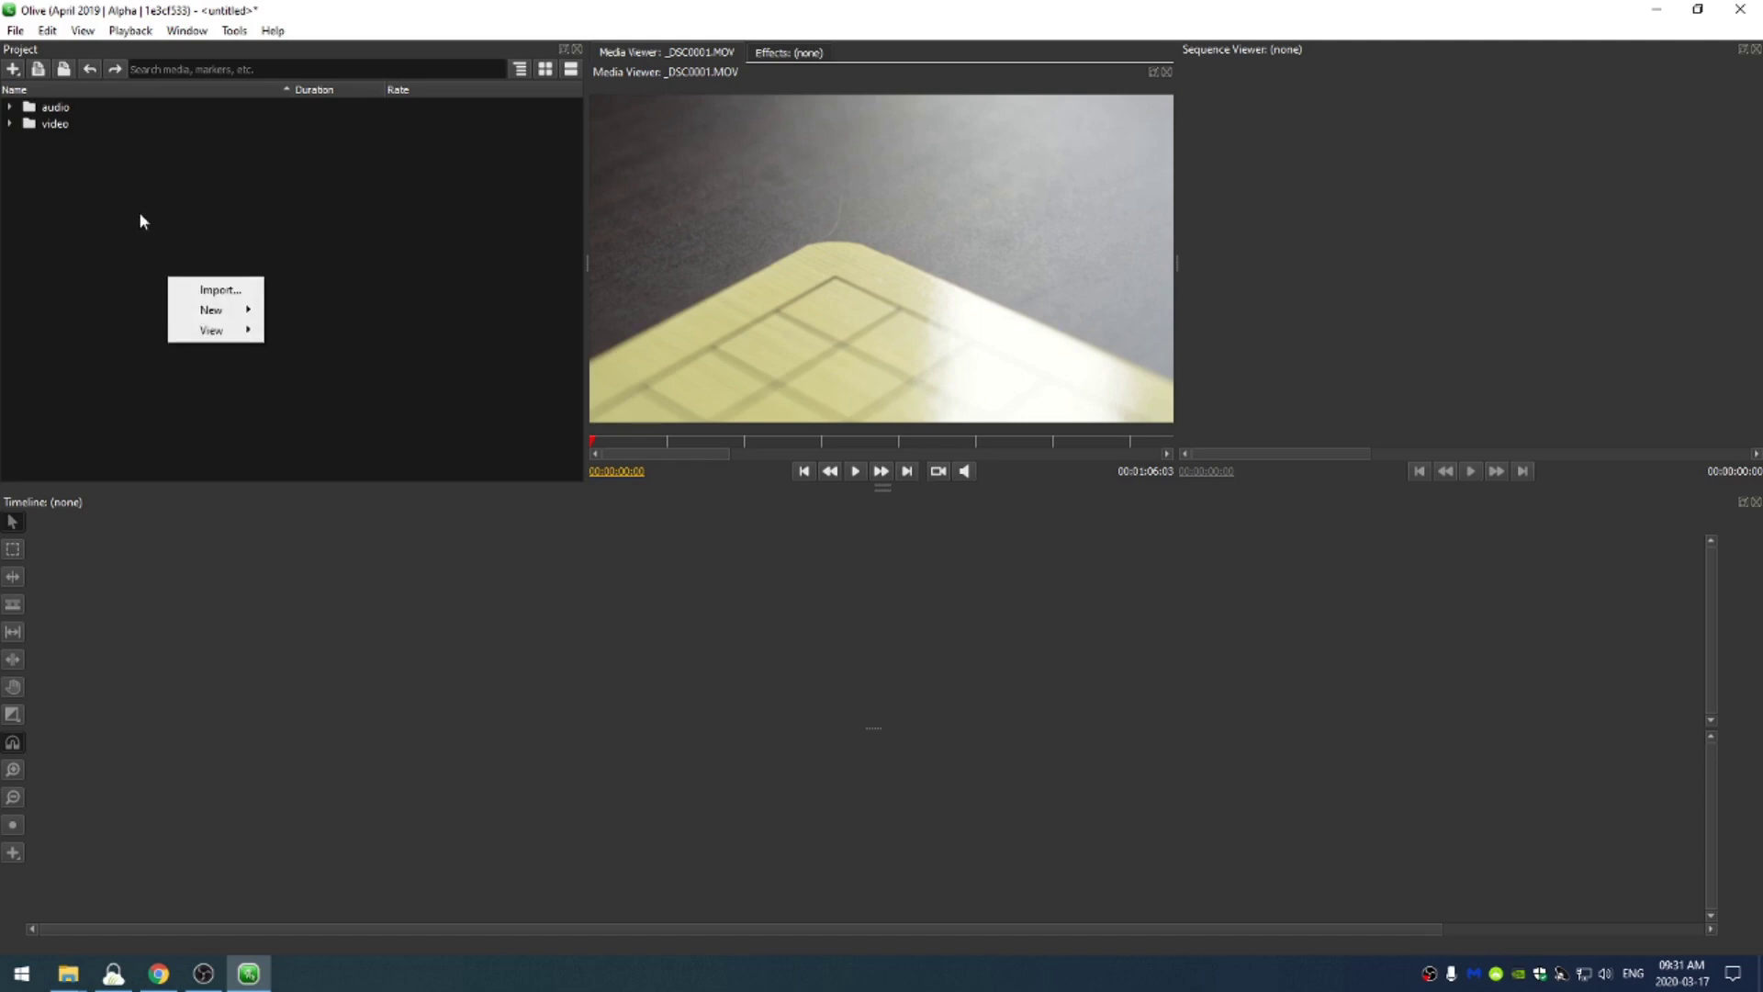
mouse_move(216, 317)
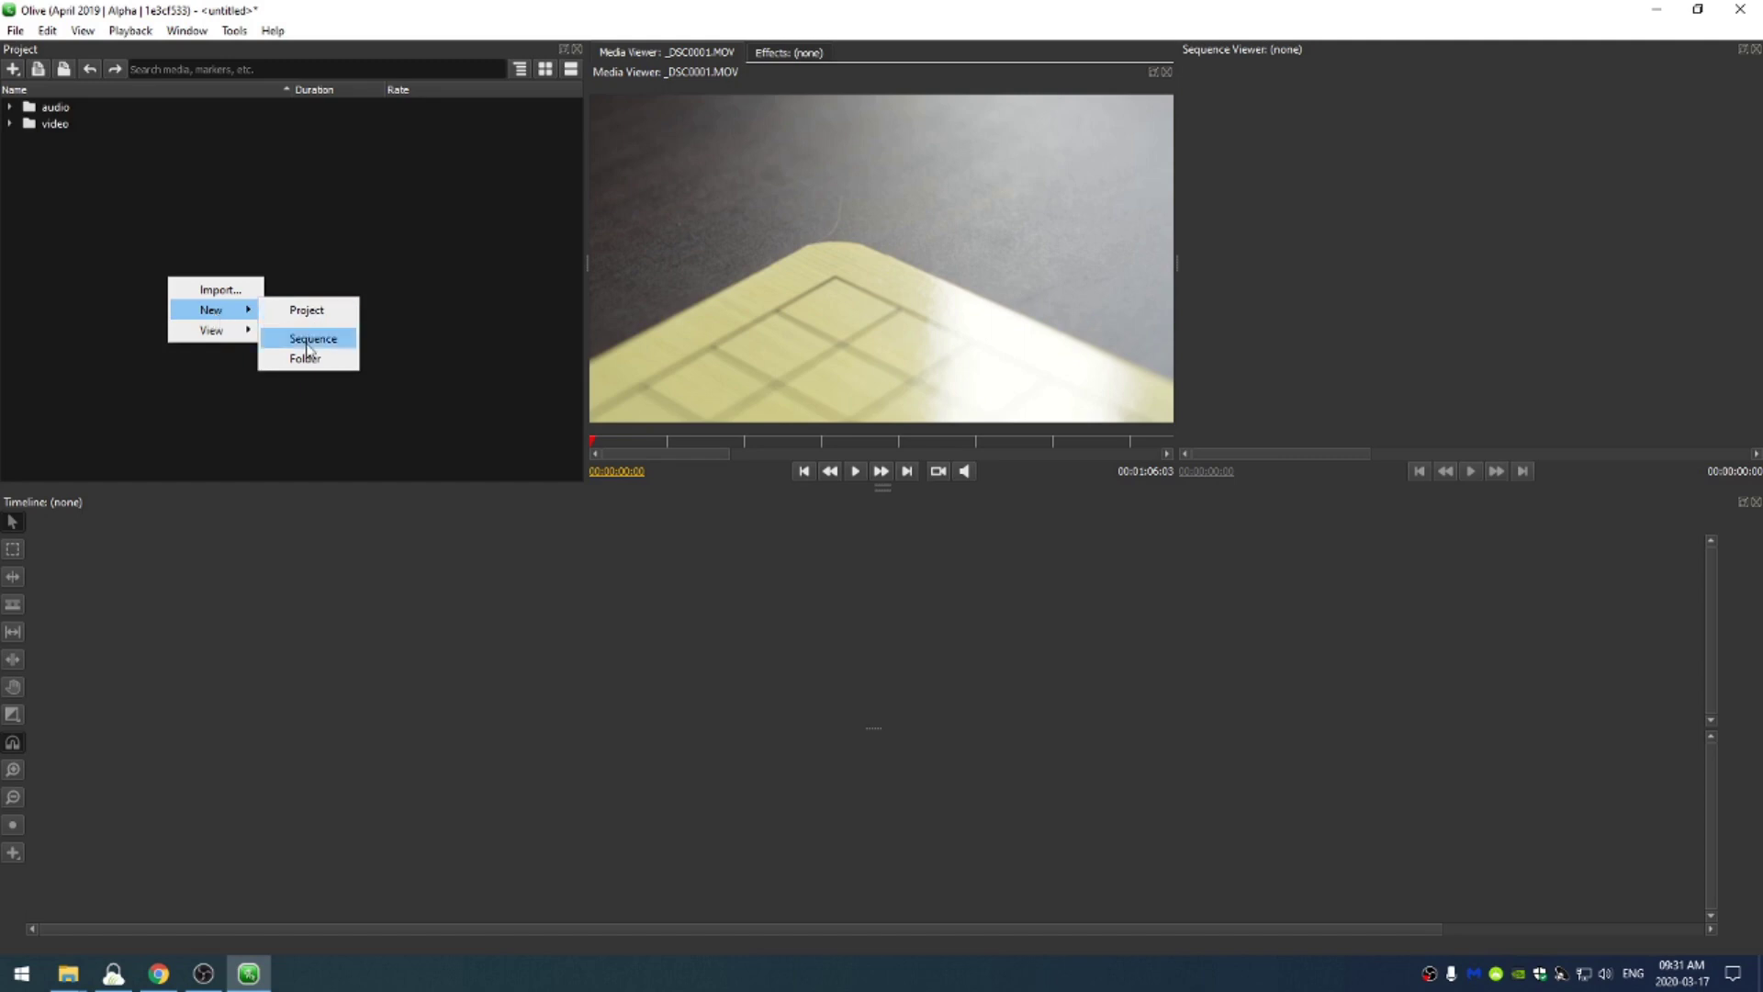
click(308, 339)
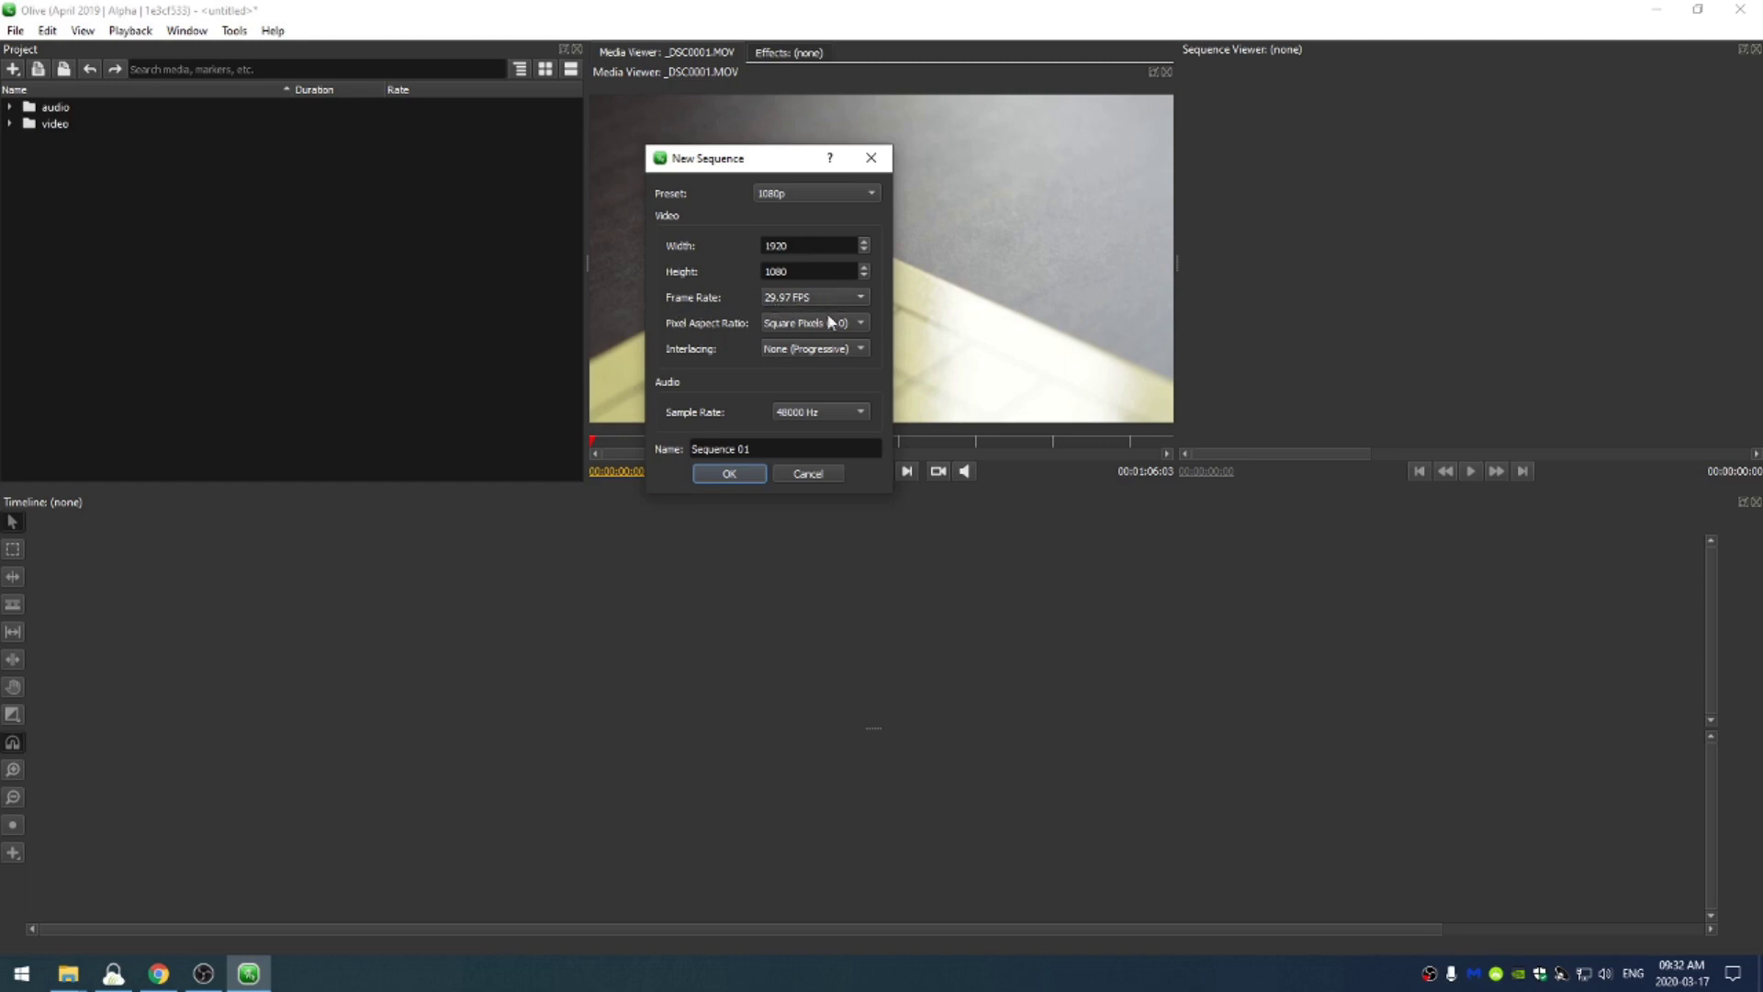
key(Tab)
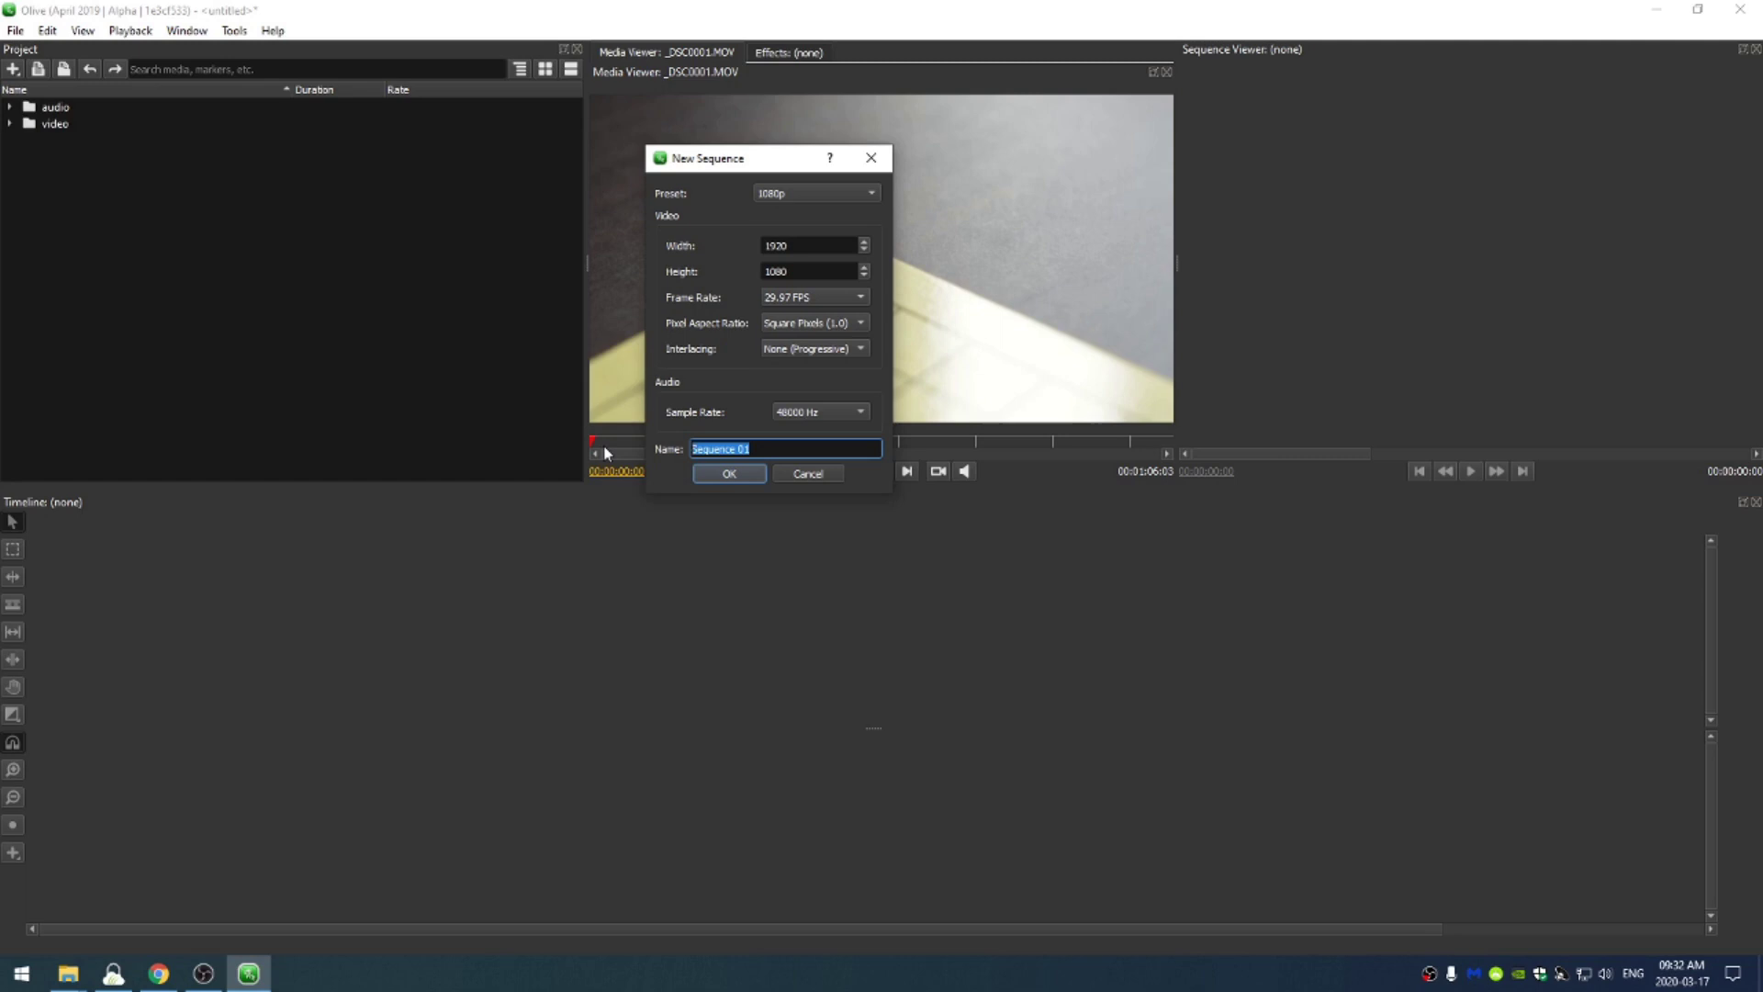
text(Go_Edit)
click(729, 474)
click(9, 123)
drag(50, 139, 82, 740)
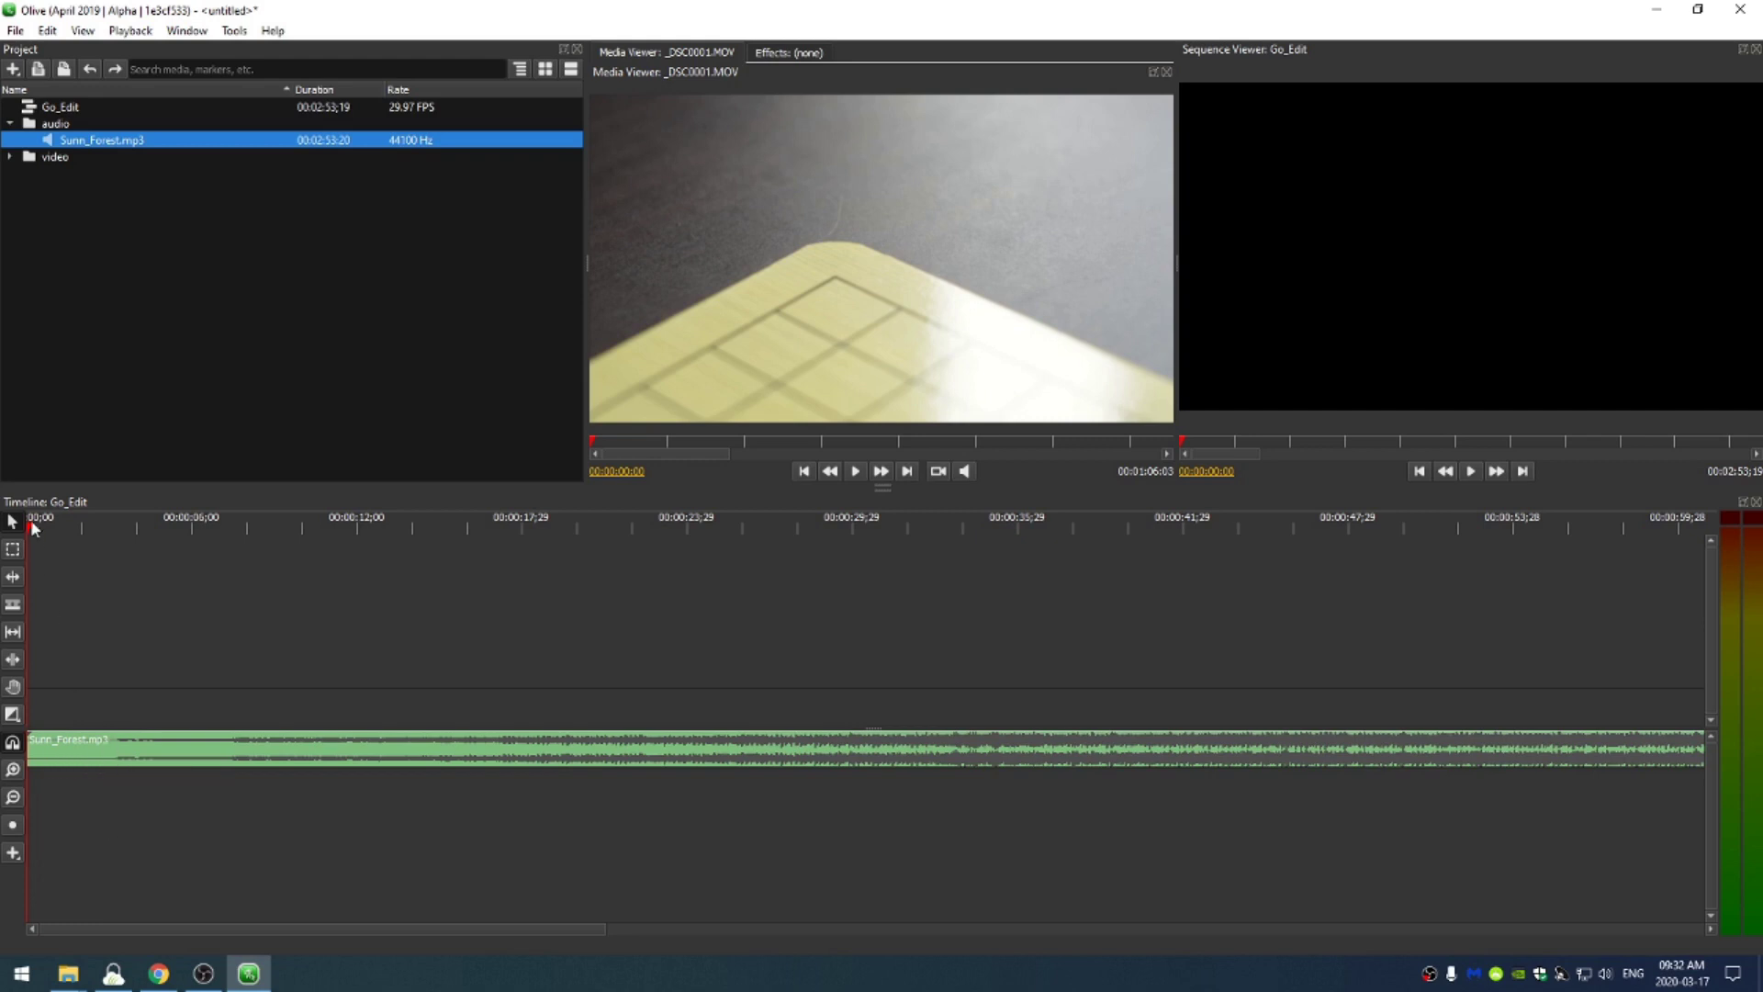
- Razor-split Sunn_Forest.mp3 near 00:00:03;06, delete the opening piece, and ripple-delete the empty gap
drag(33, 531, 114, 544)
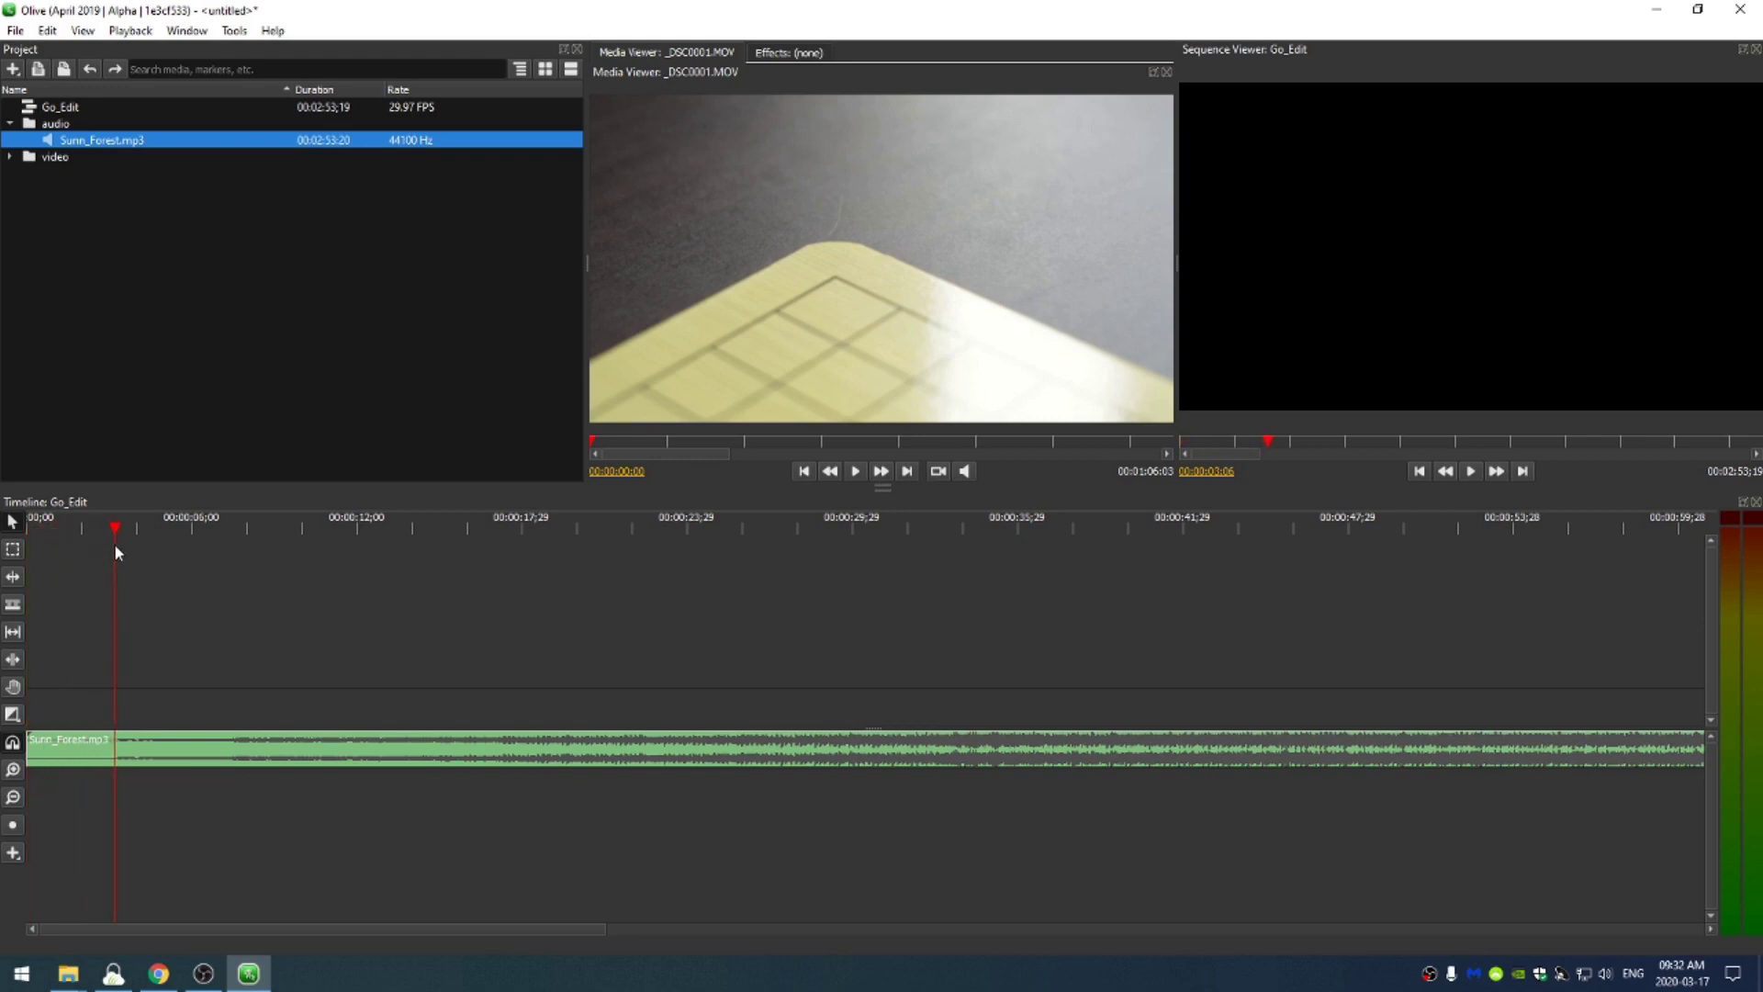
click(13, 606)
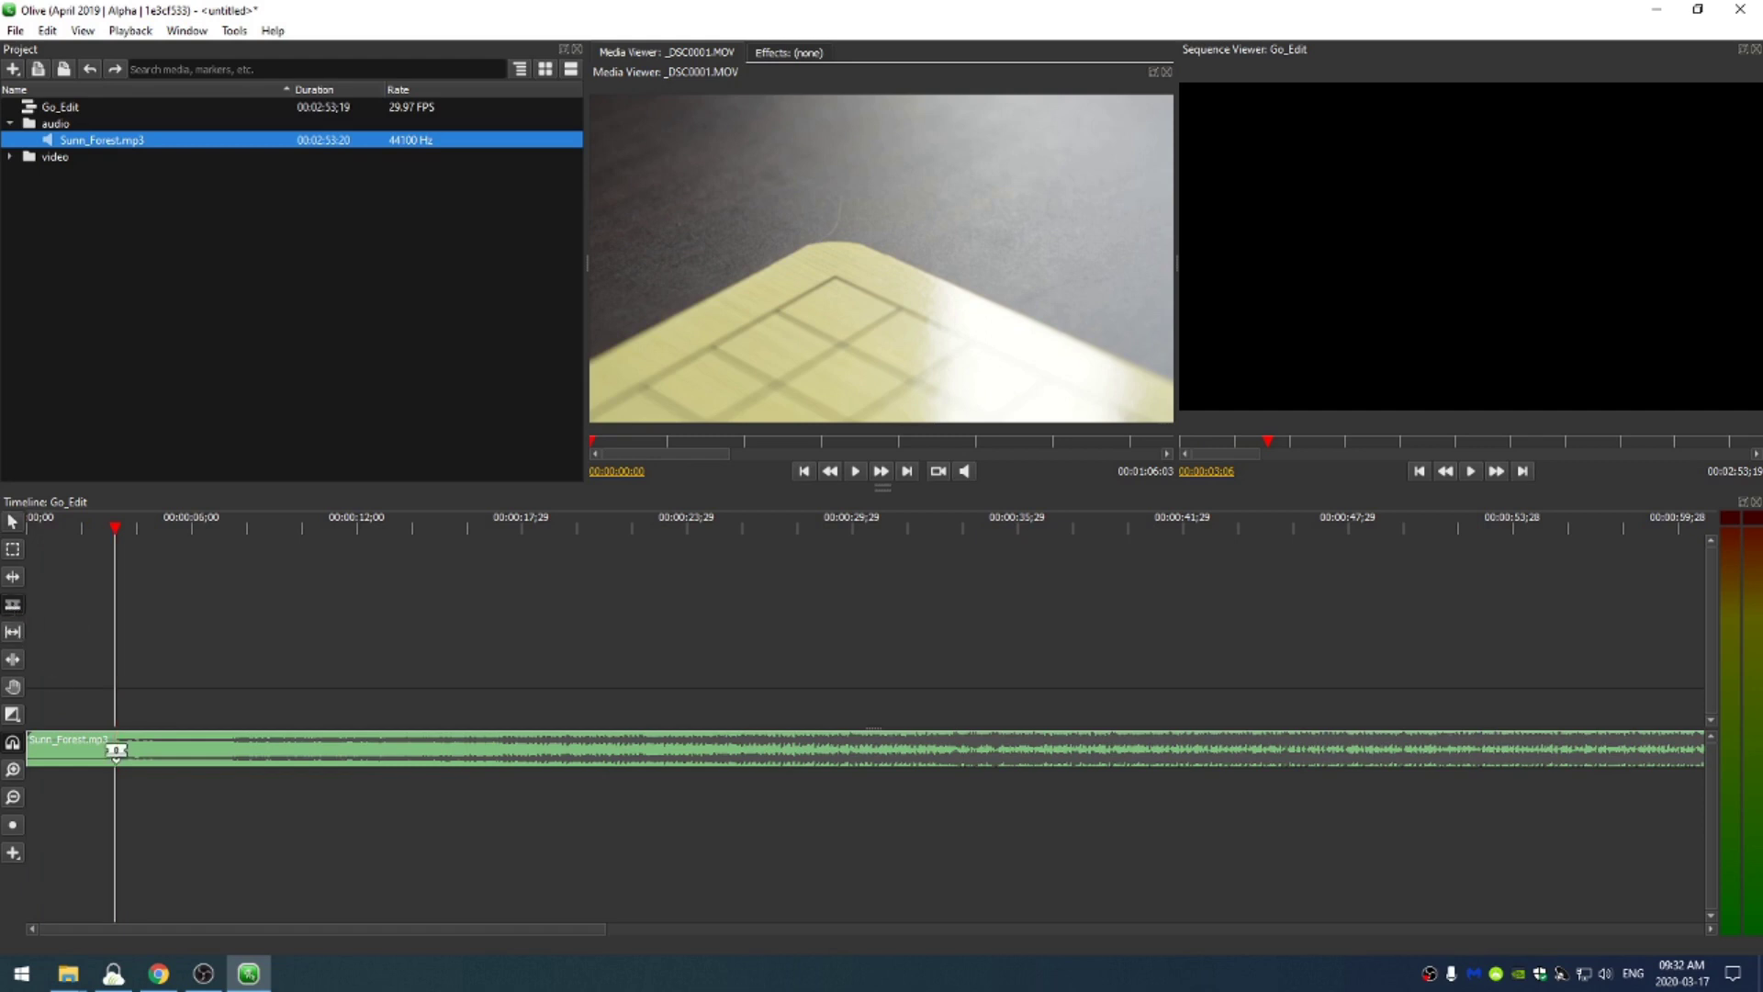
click(116, 749)
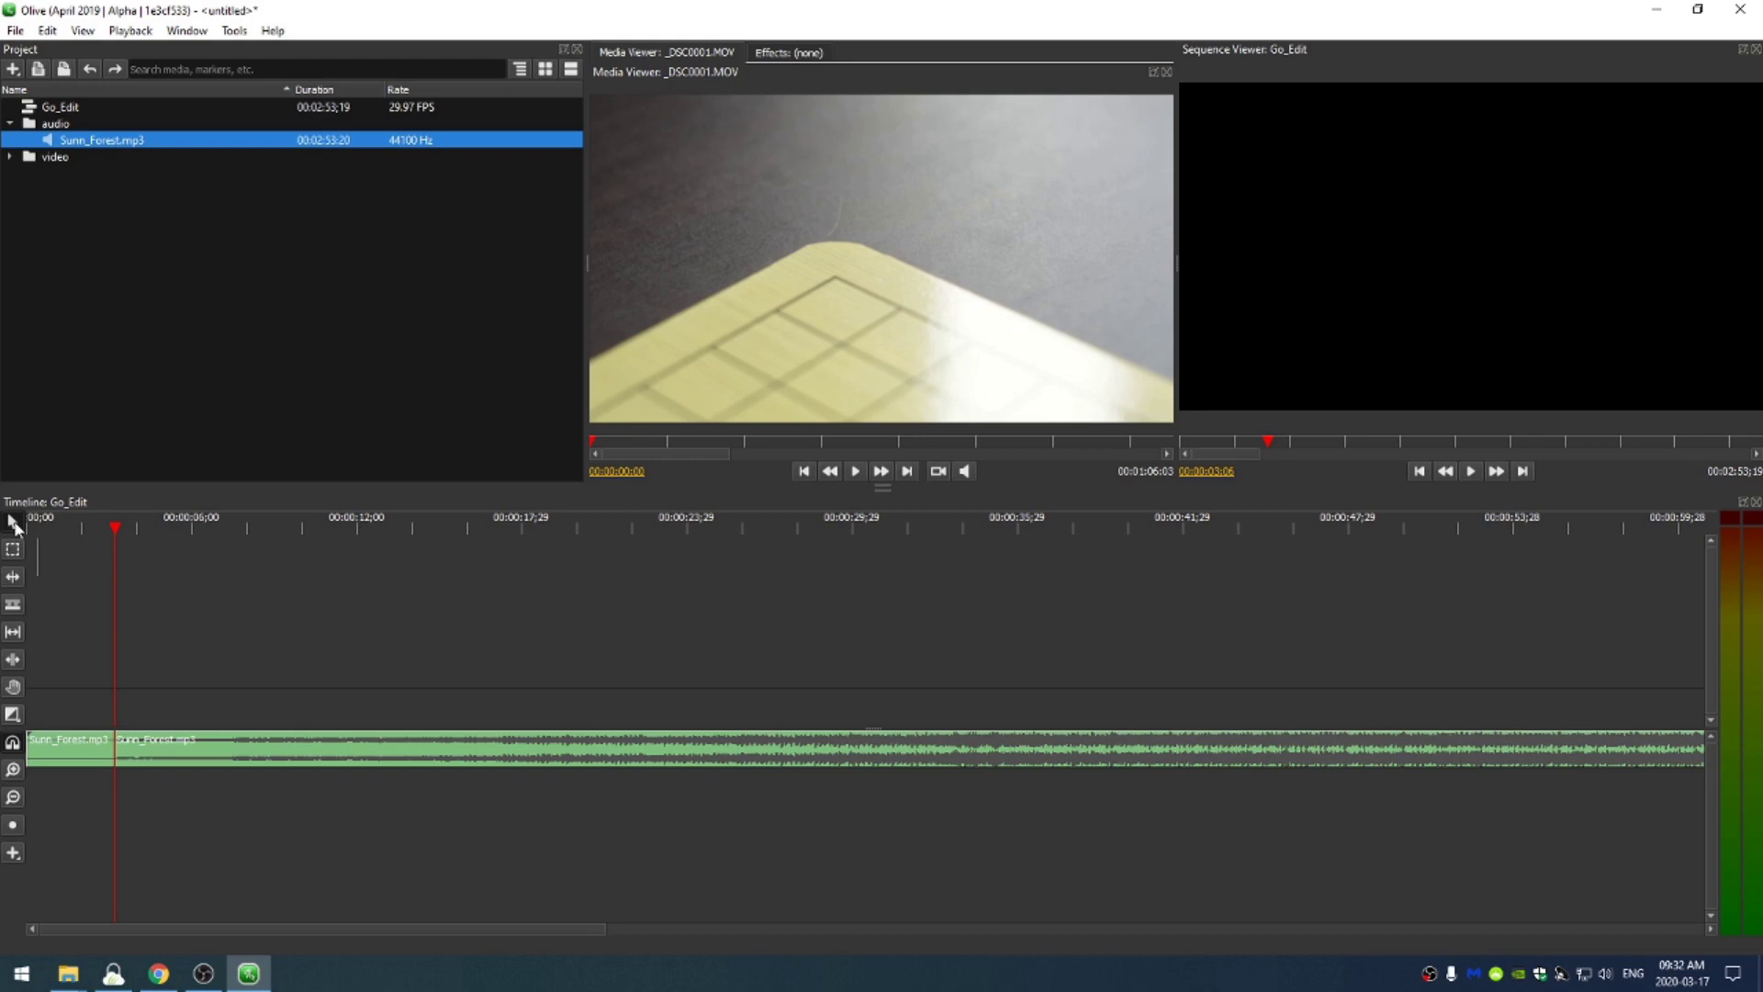
click(73, 758)
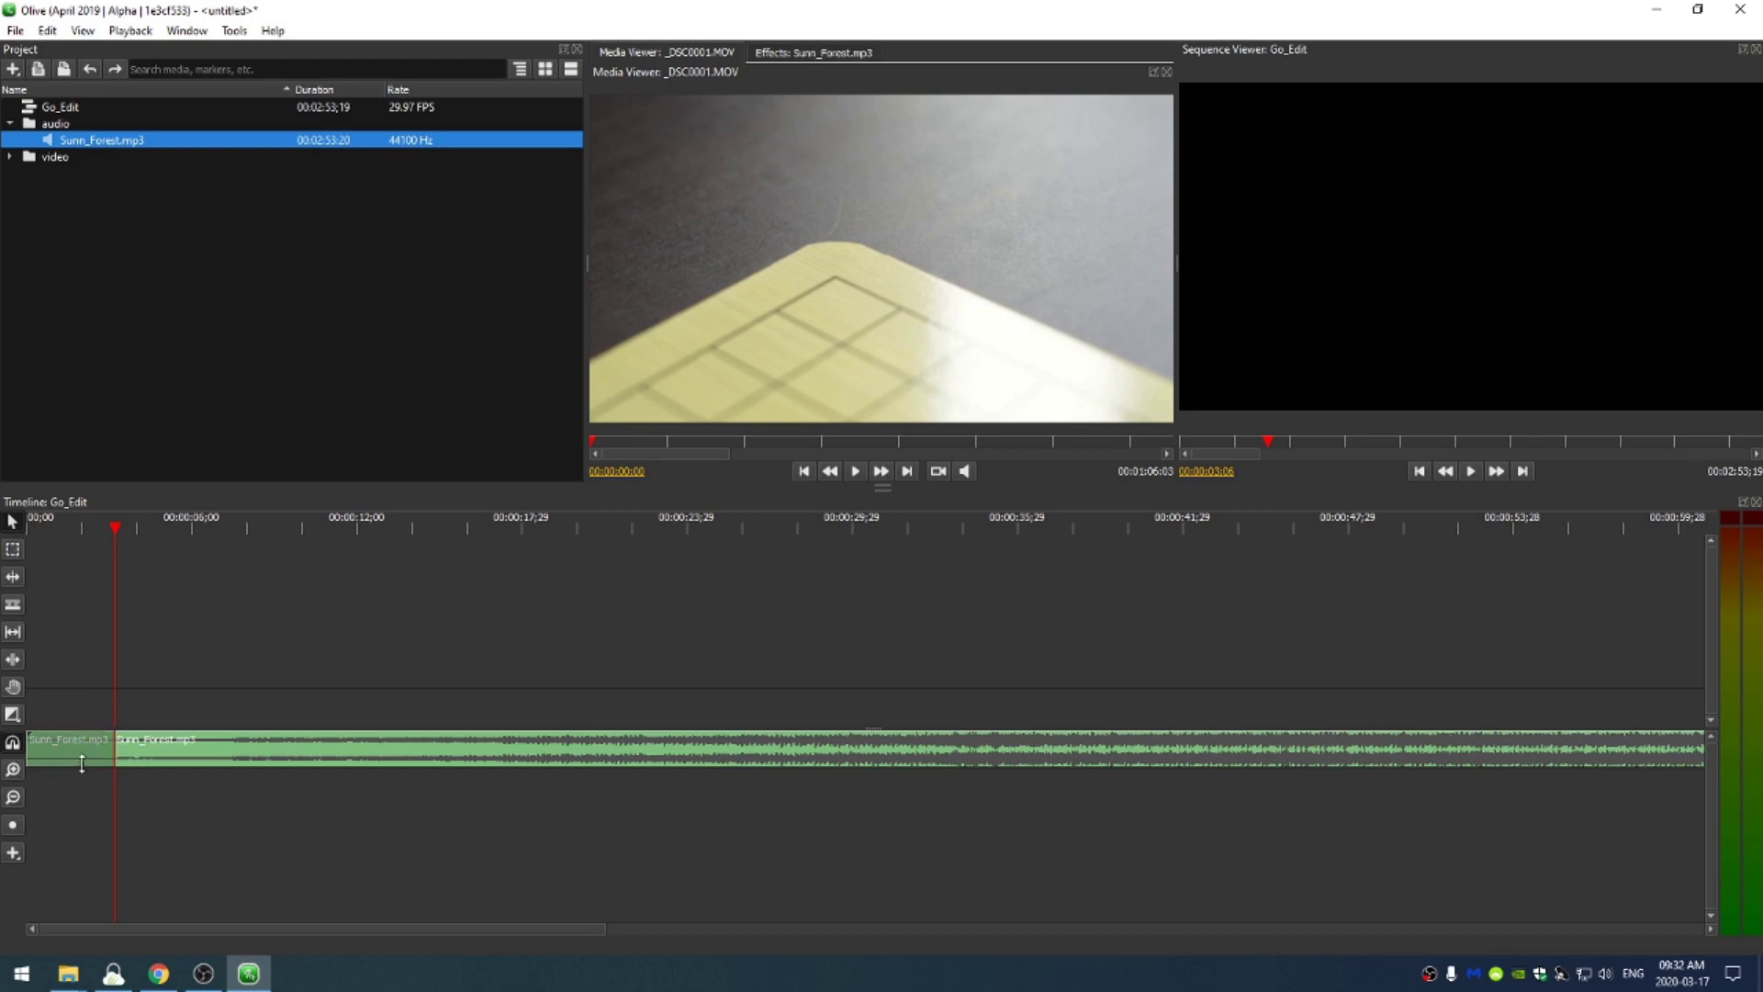
key(Delete)
key(Home)
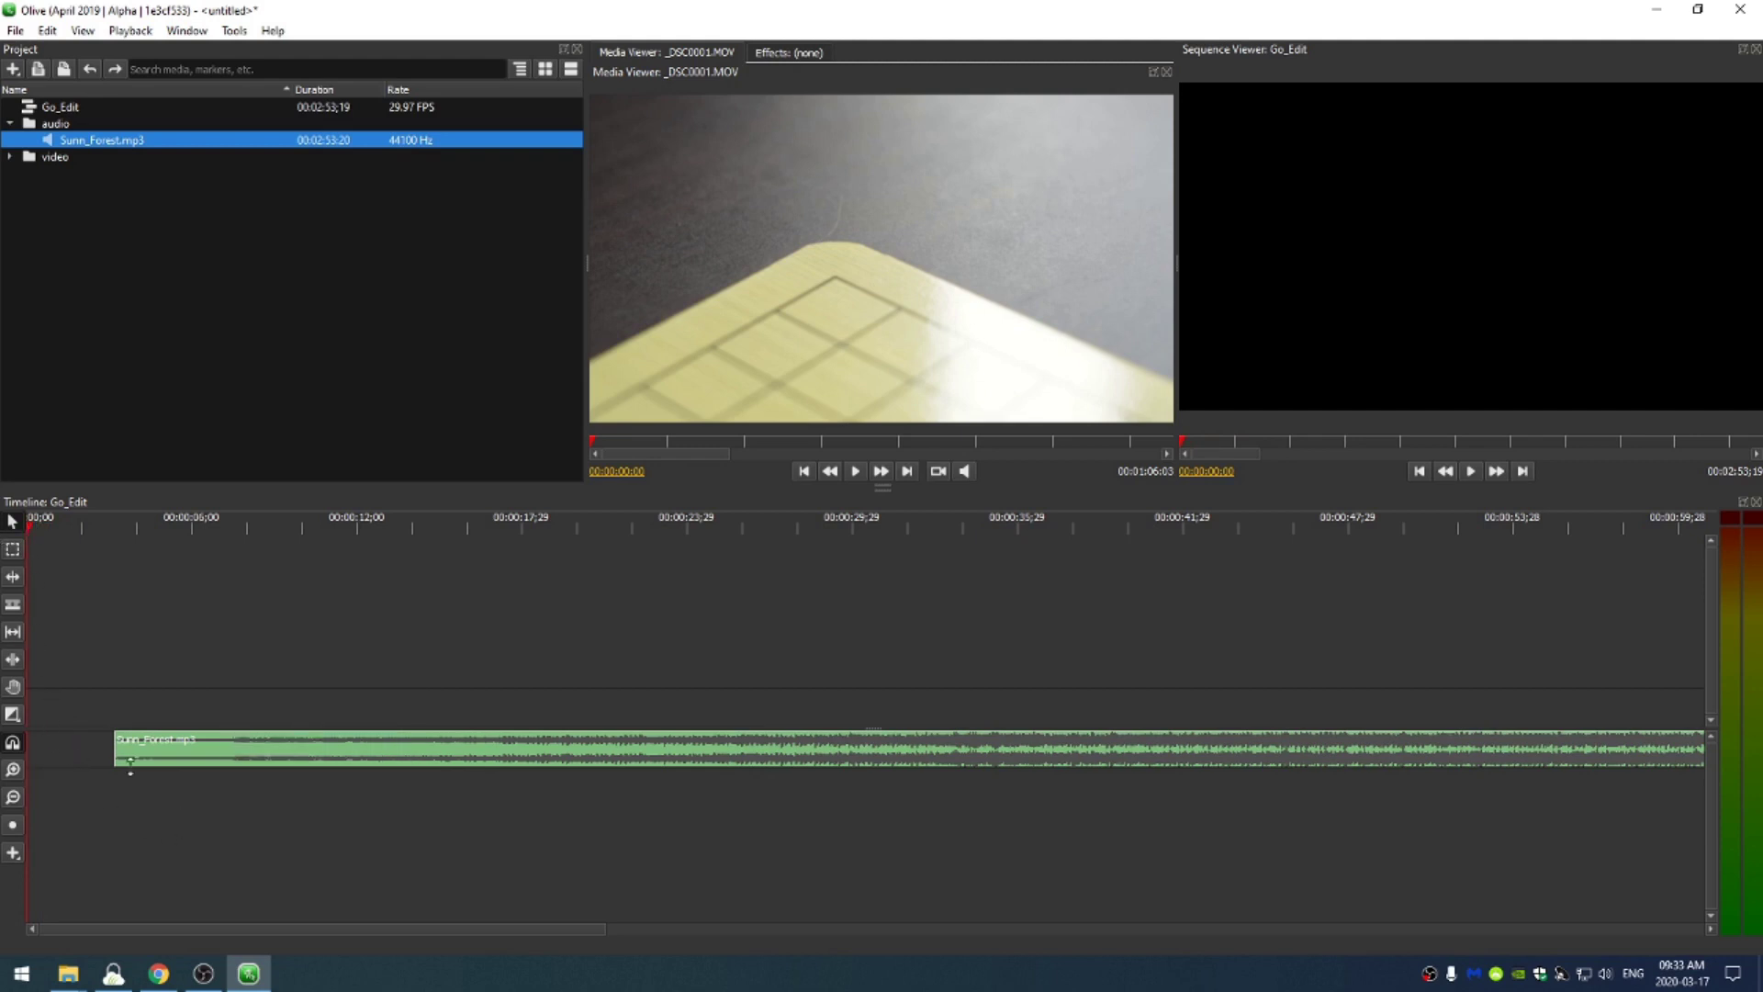
right_click(66, 753)
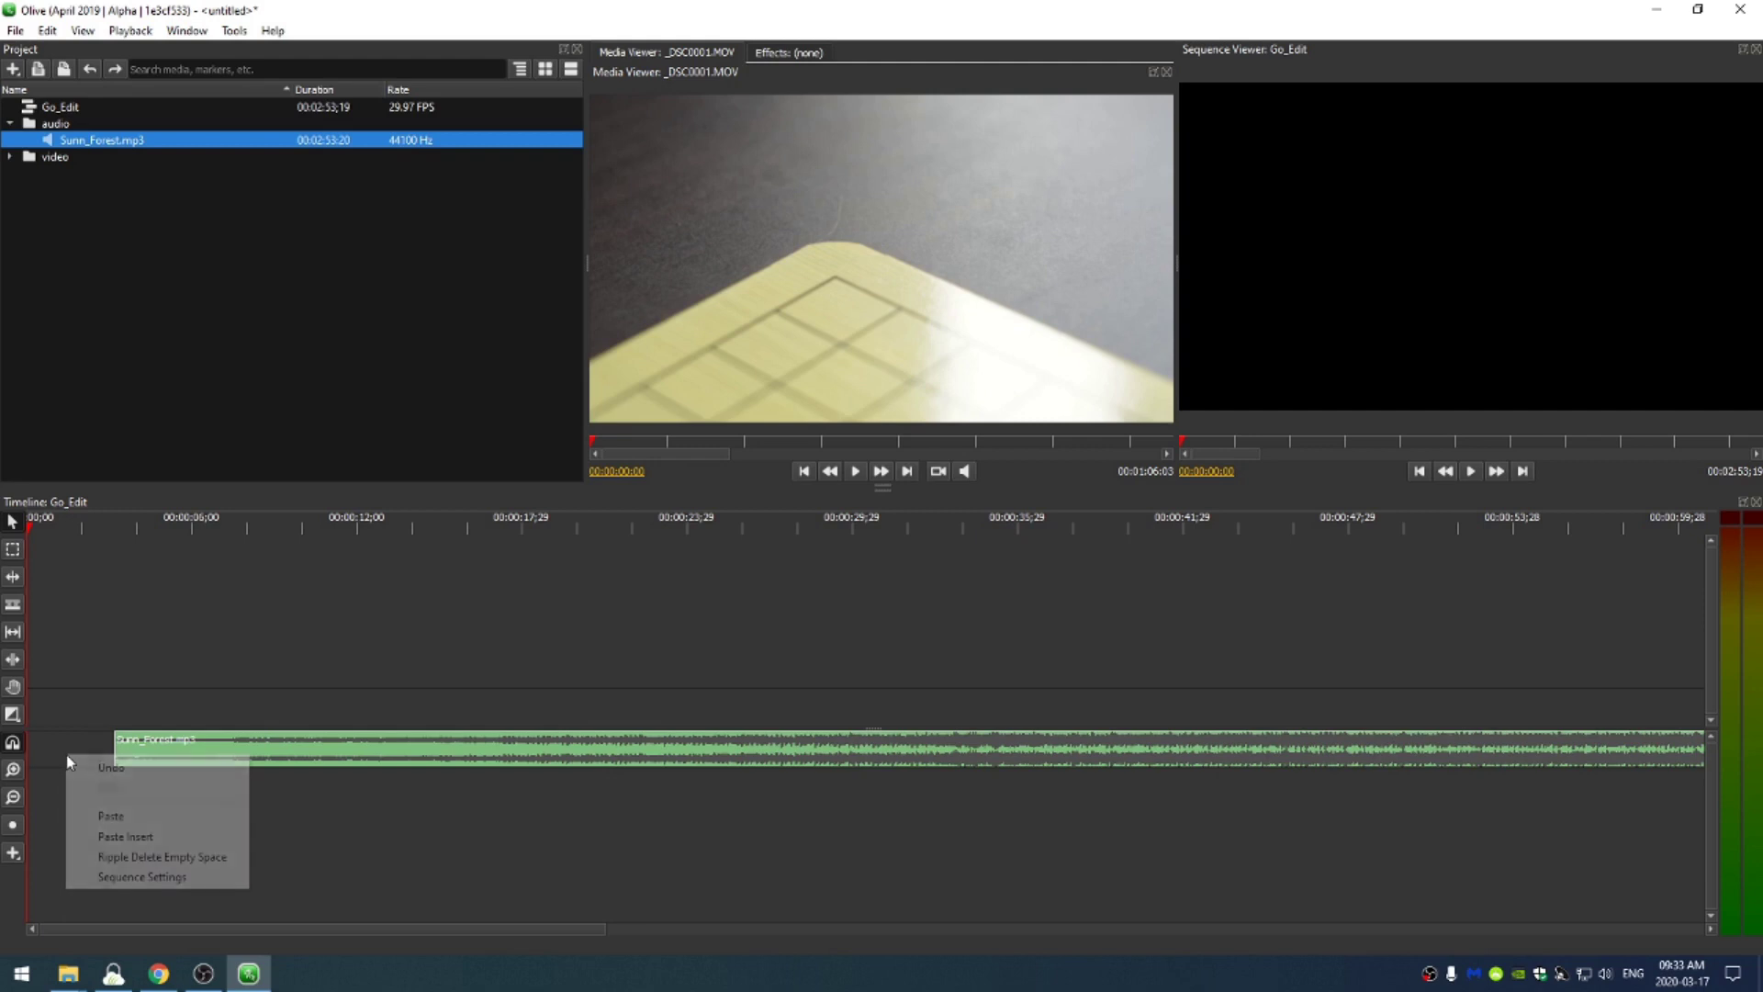
click(135, 858)
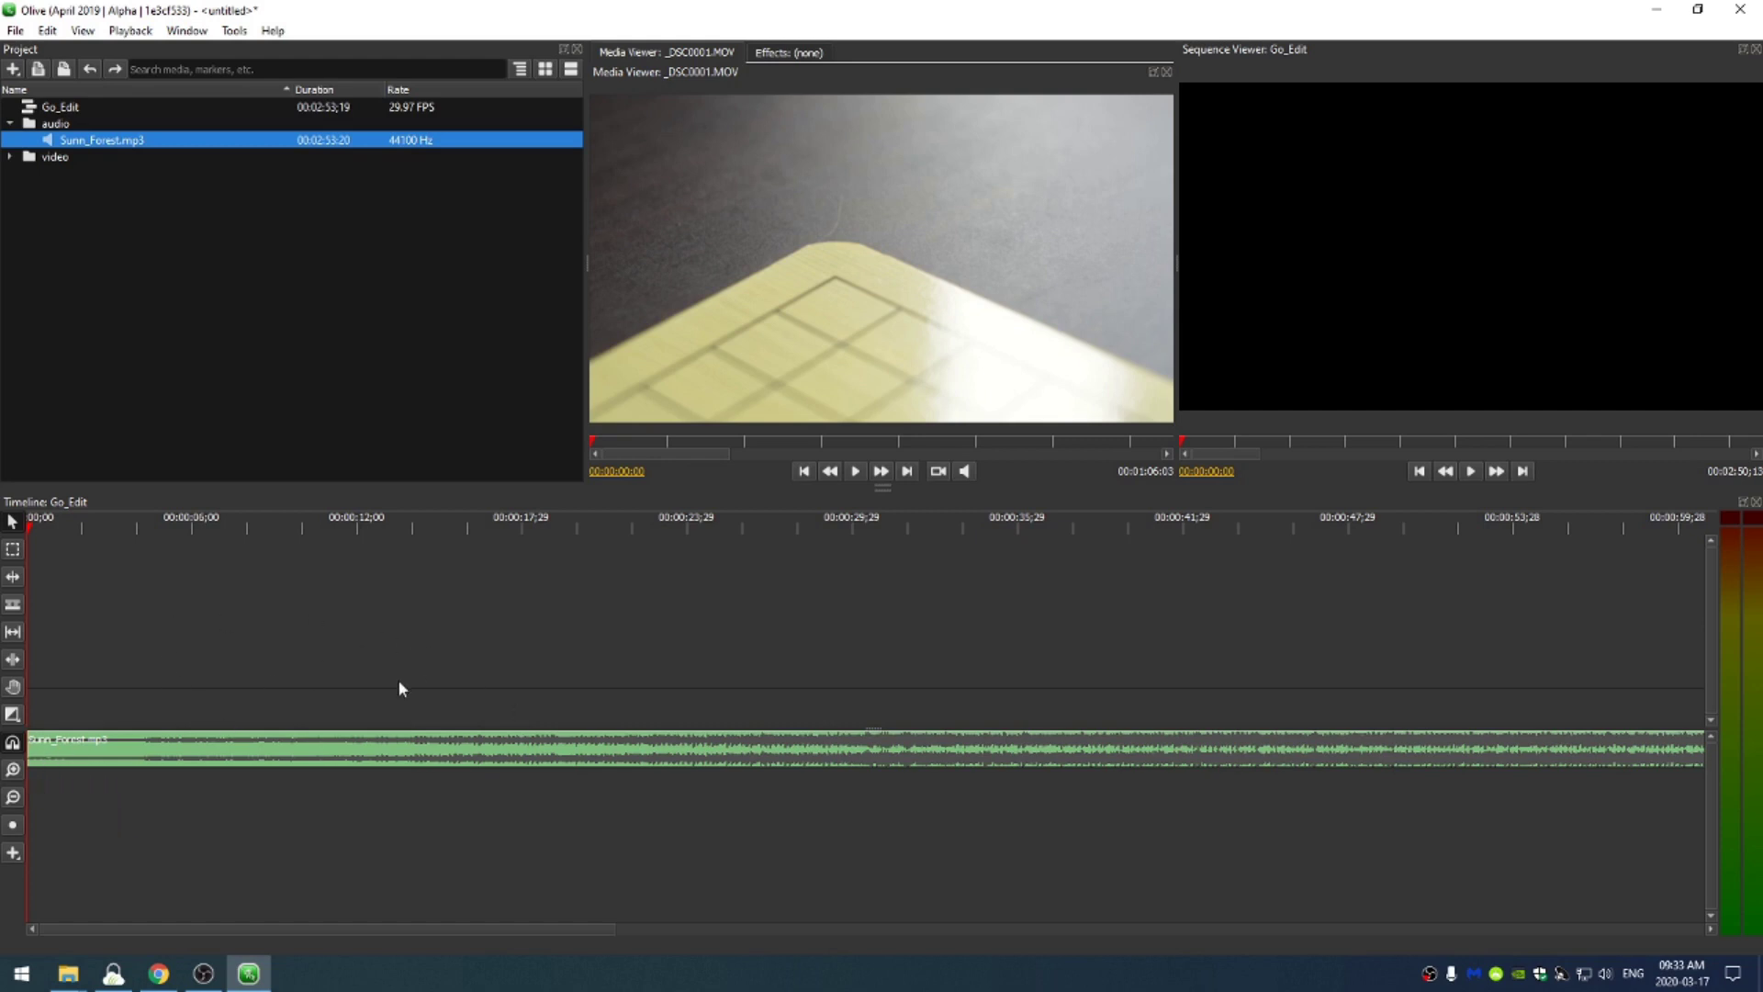
- Preview the Go_Edit sequence playback and return to its start
key(space)
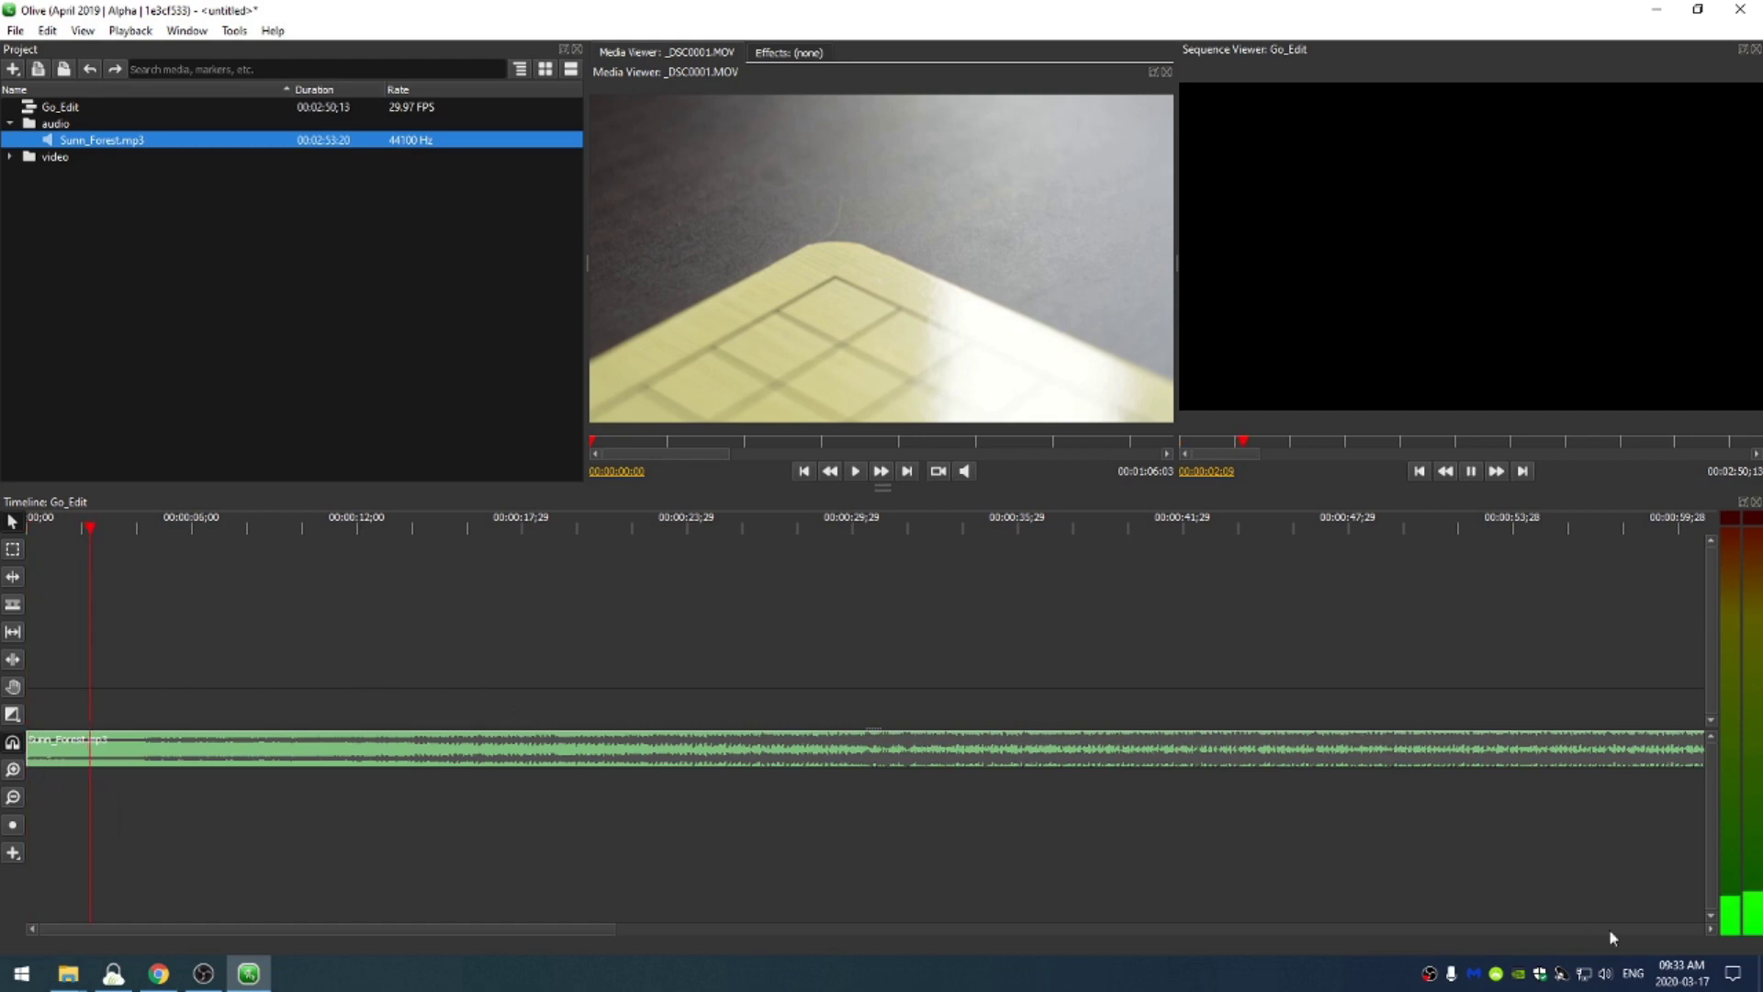
key(space)
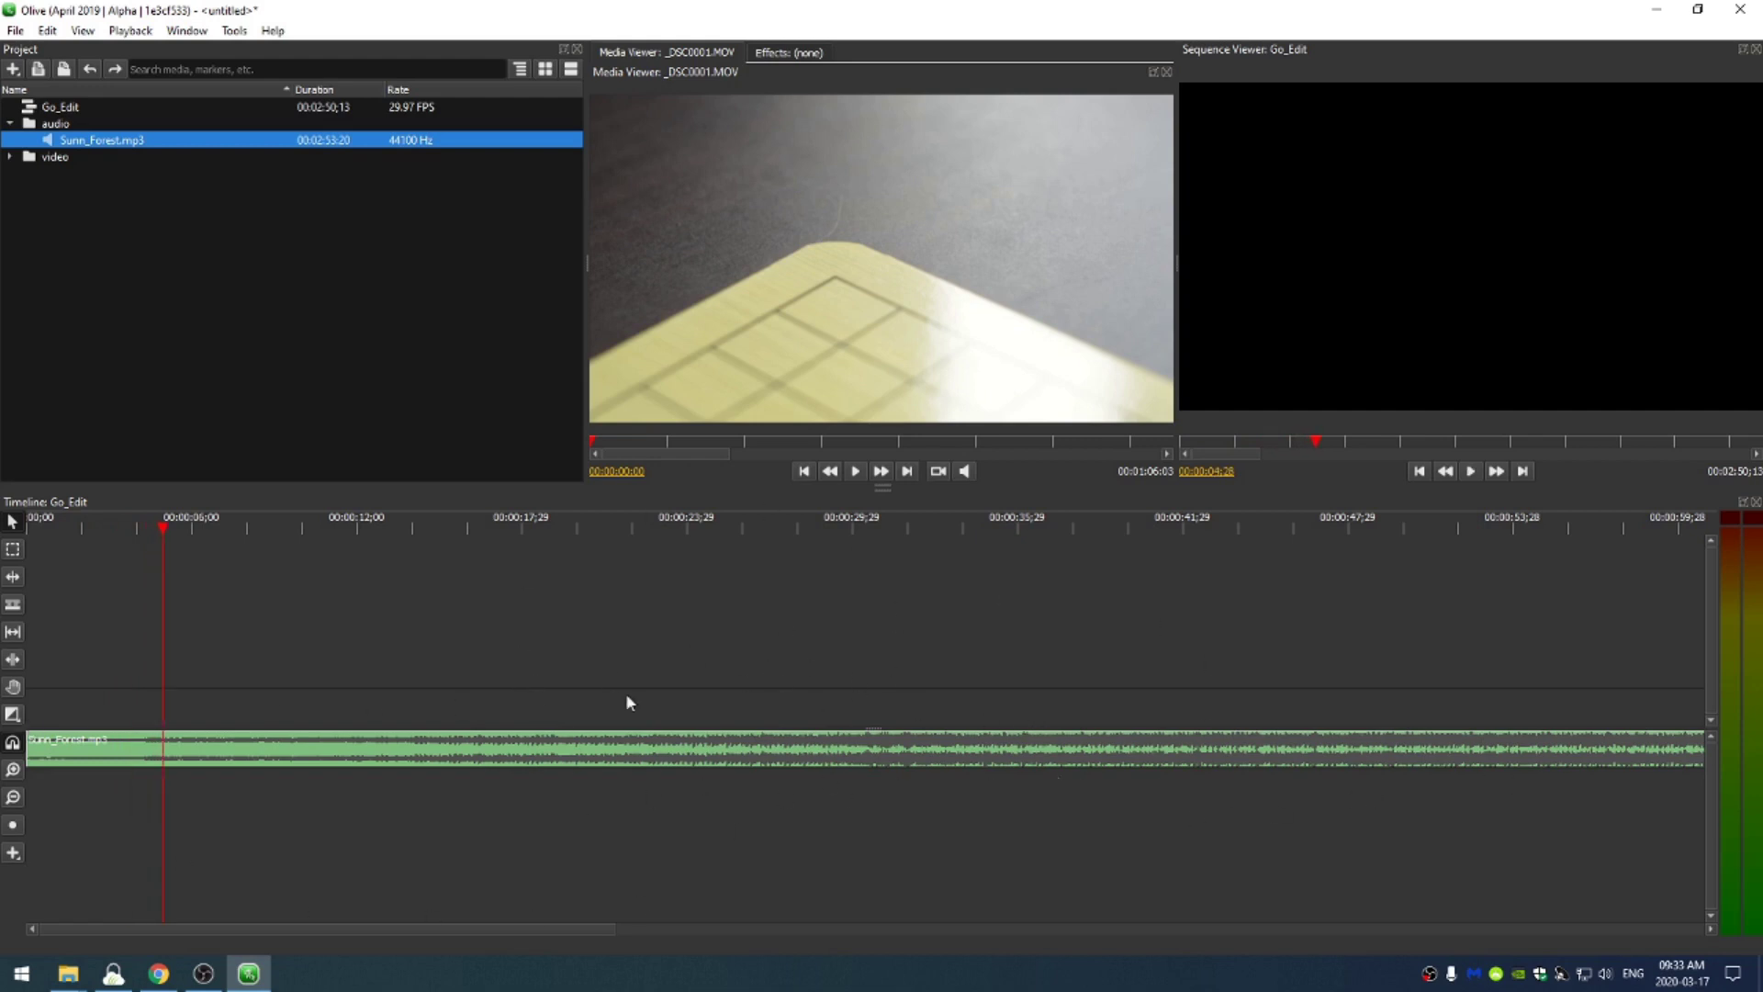
key(space)
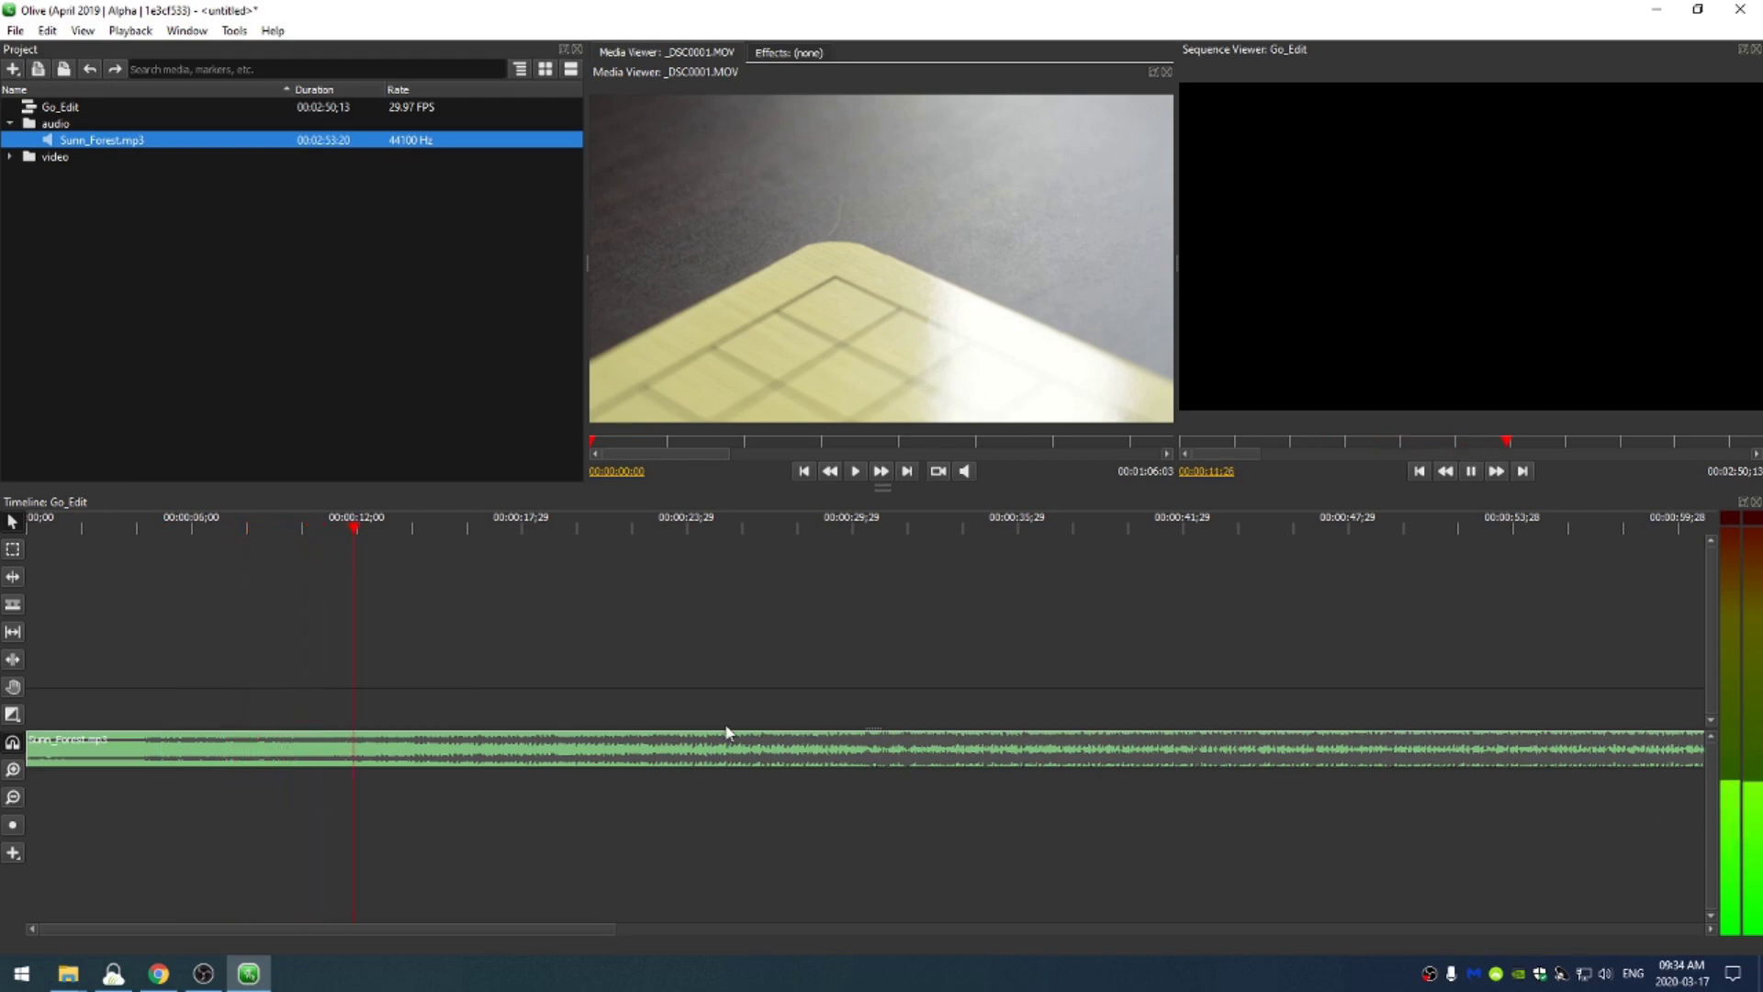
key(Home)
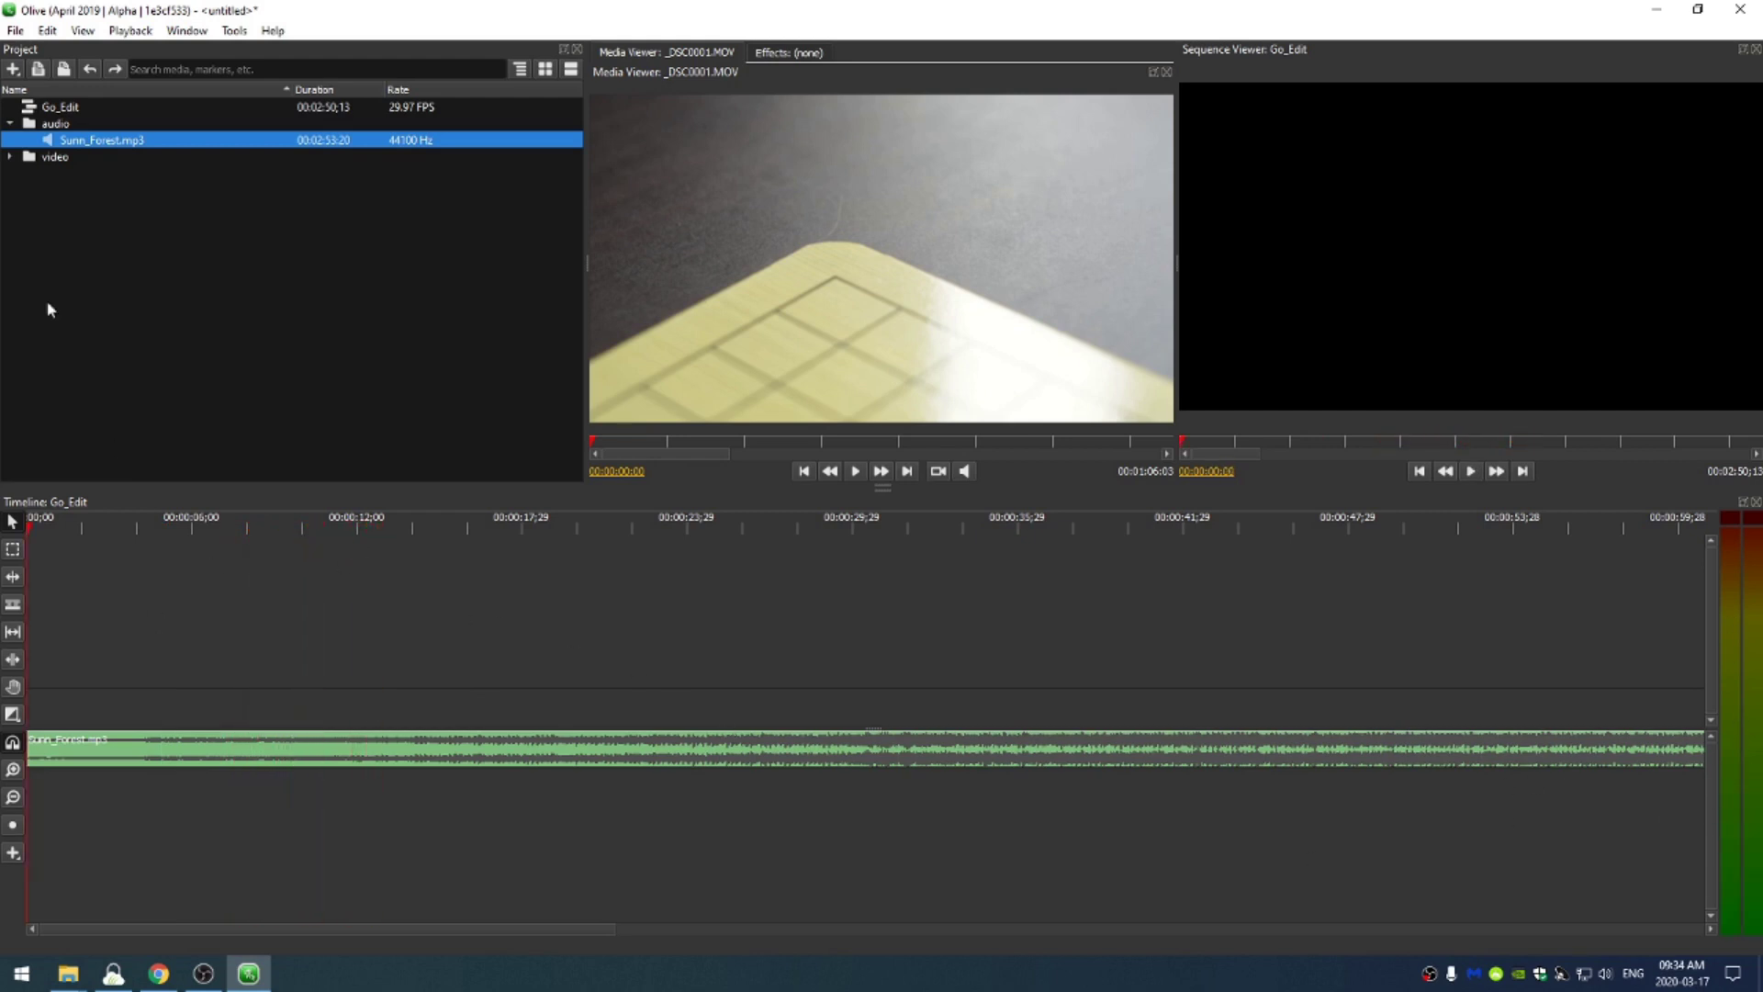
- Mark an out point and an in point at 00:00:09;21 on _DSC0001.MOV, and drag the range into the sequence
click(10, 157)
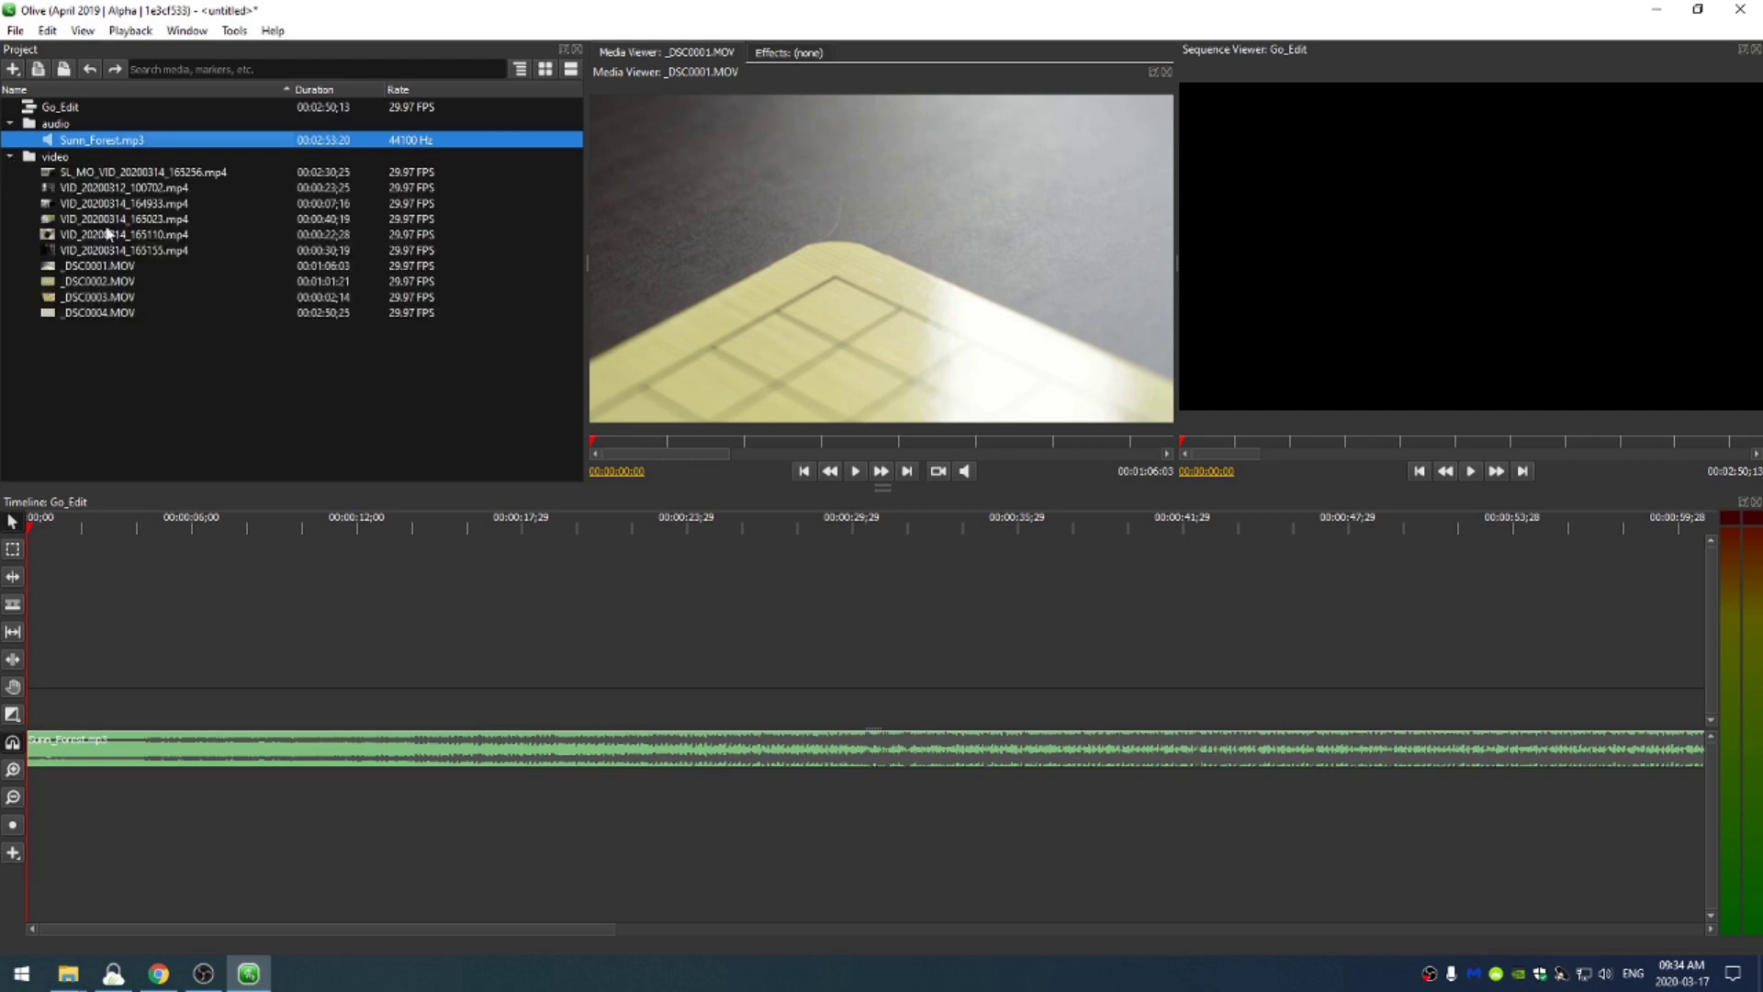
mouse_move(103, 271)
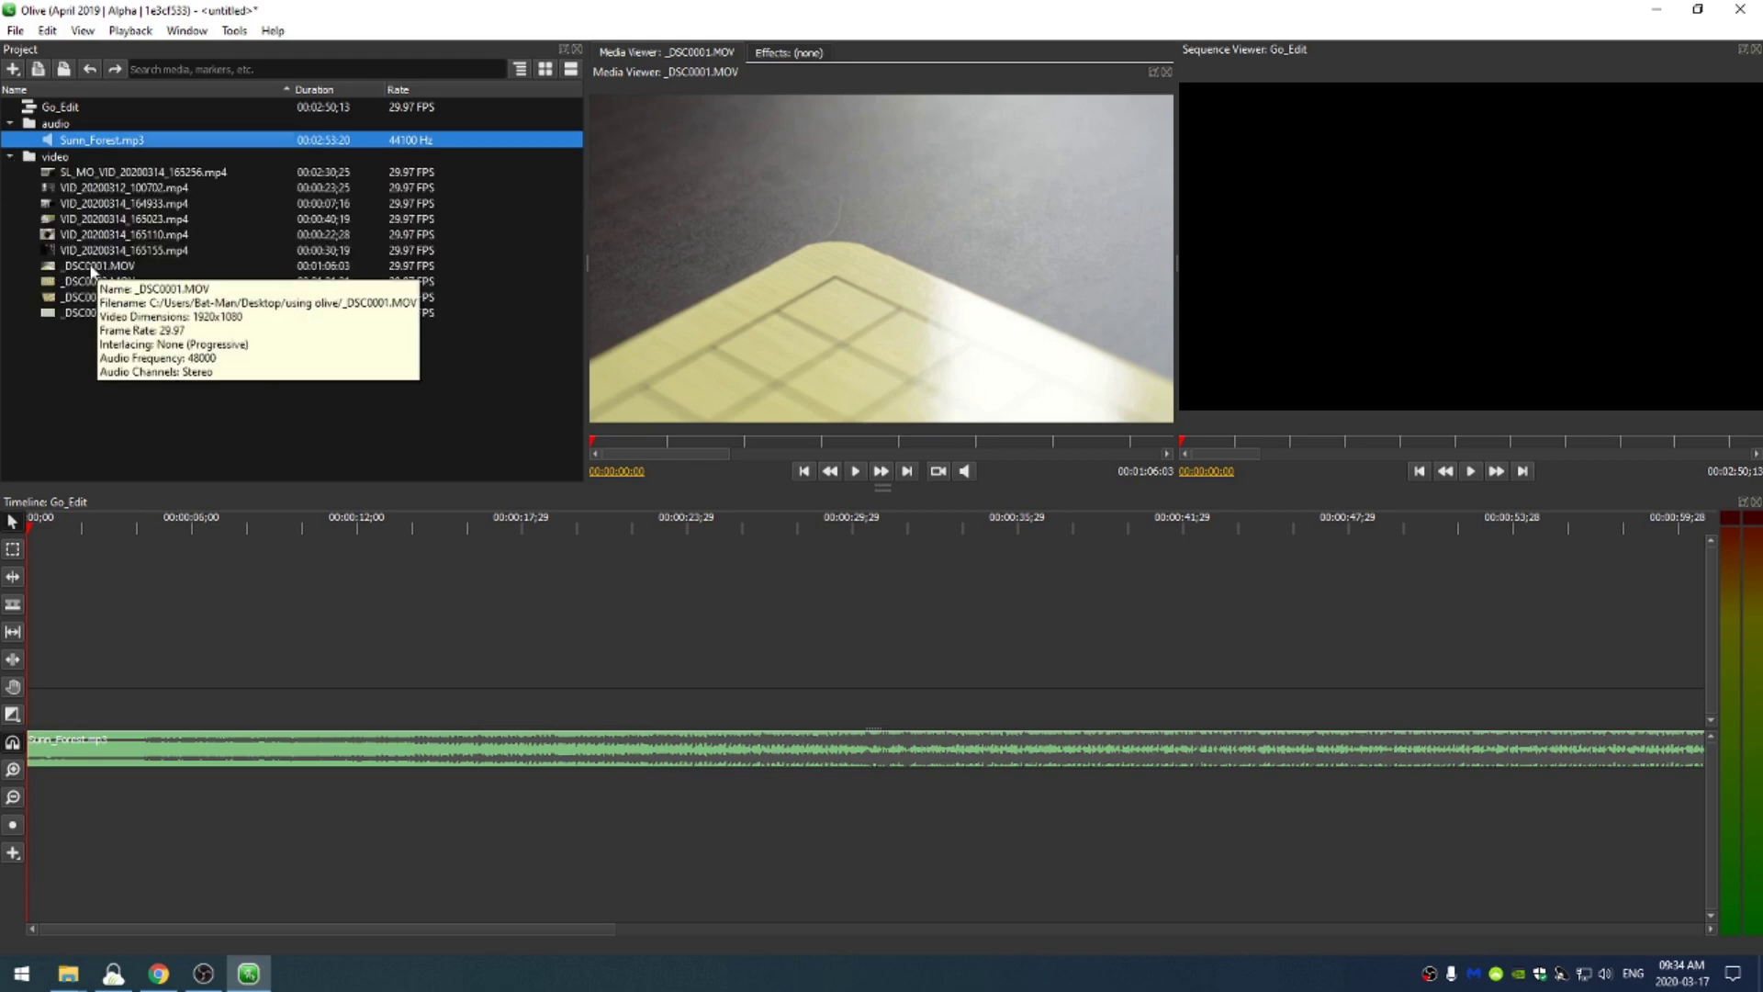
click(92, 266)
drag(613, 443, 1195, 450)
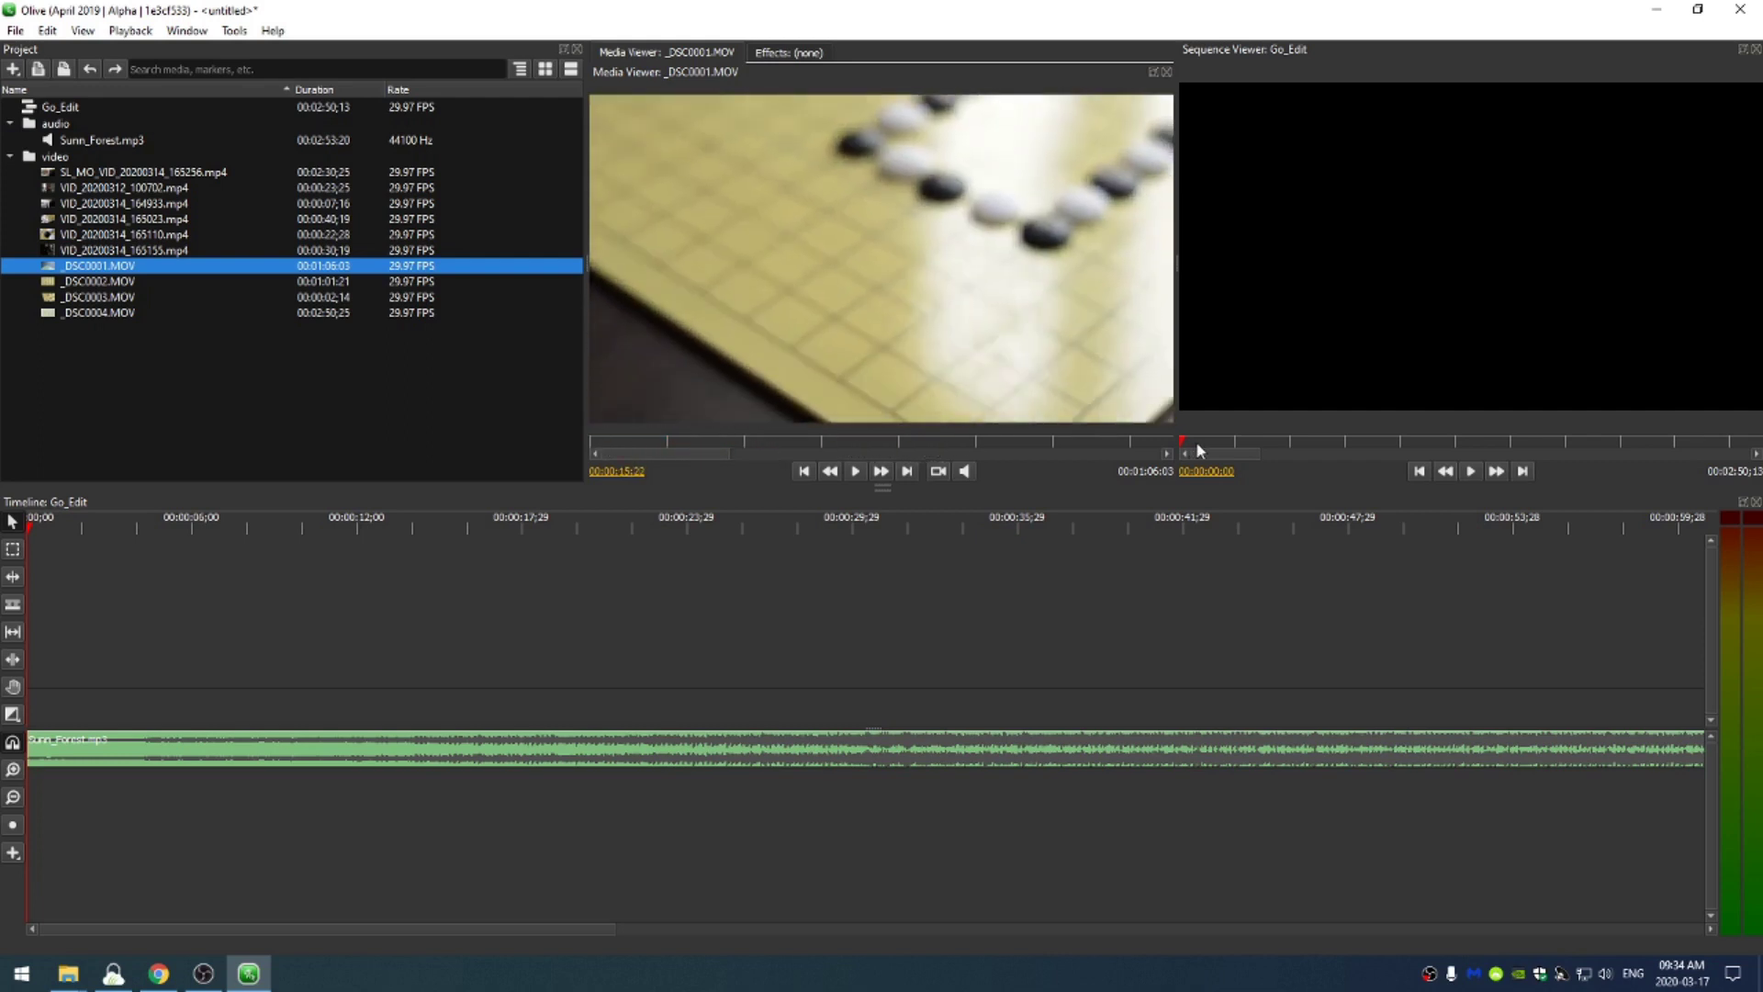
drag(685, 454, 724, 454)
key(o)
drag(923, 437, 964, 443)
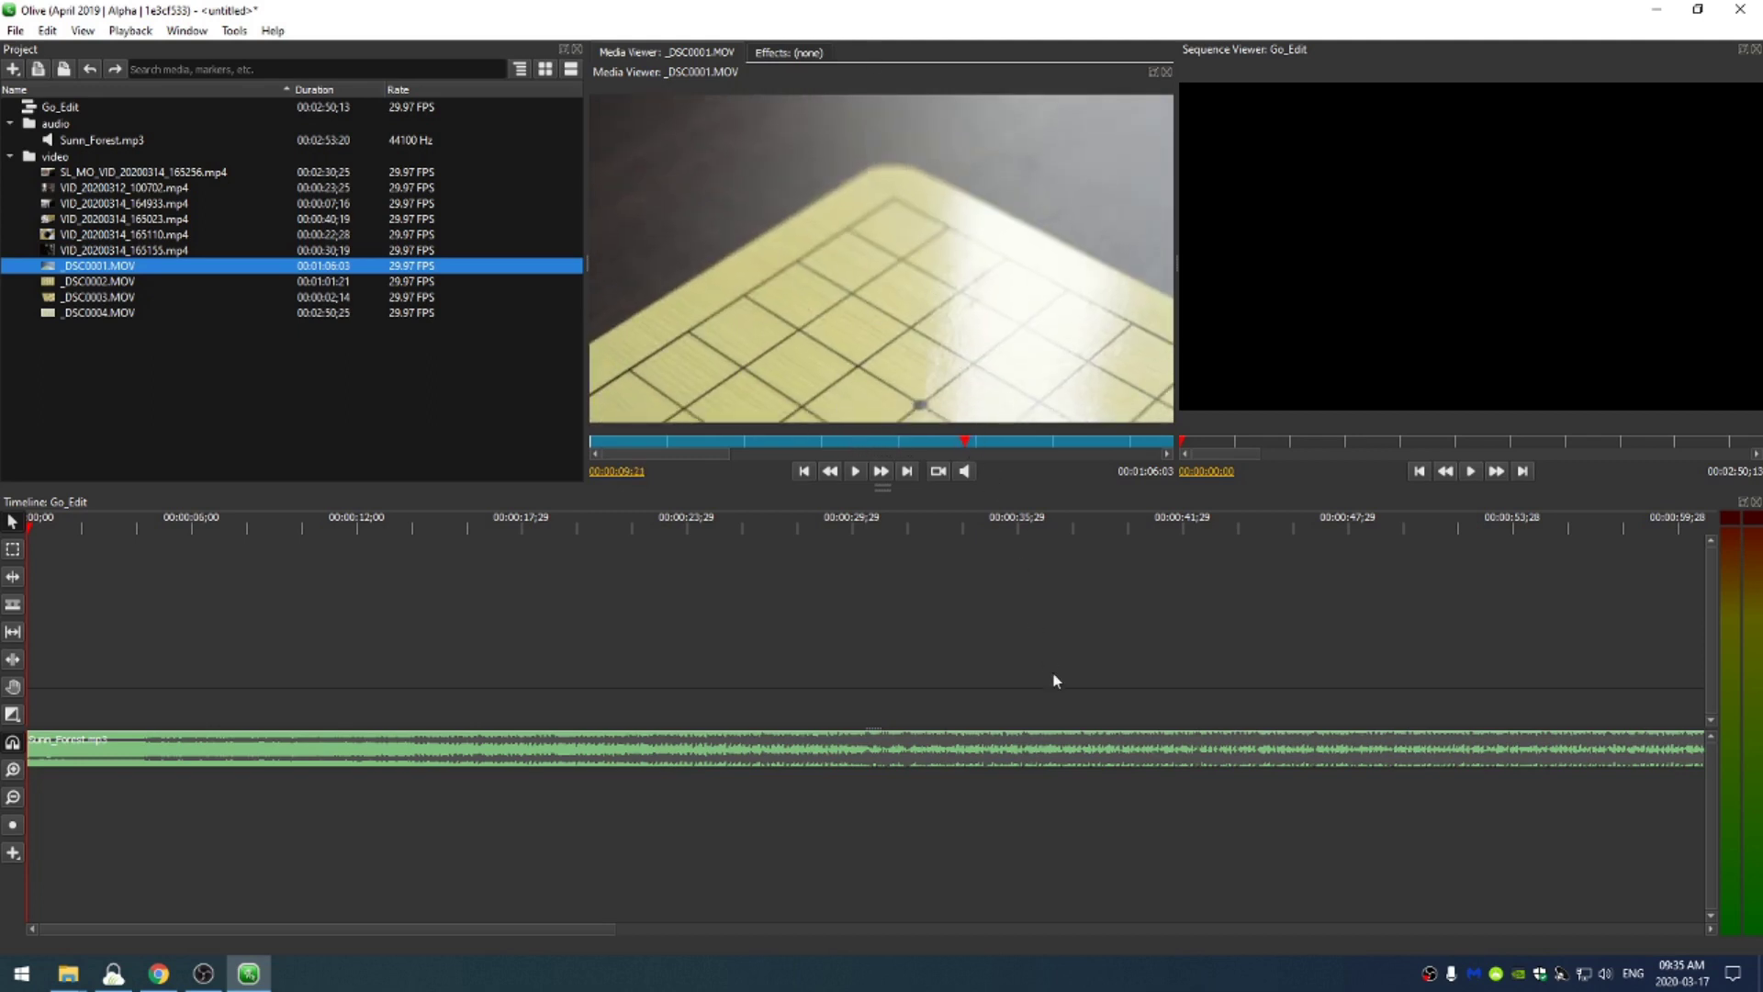
key(i)
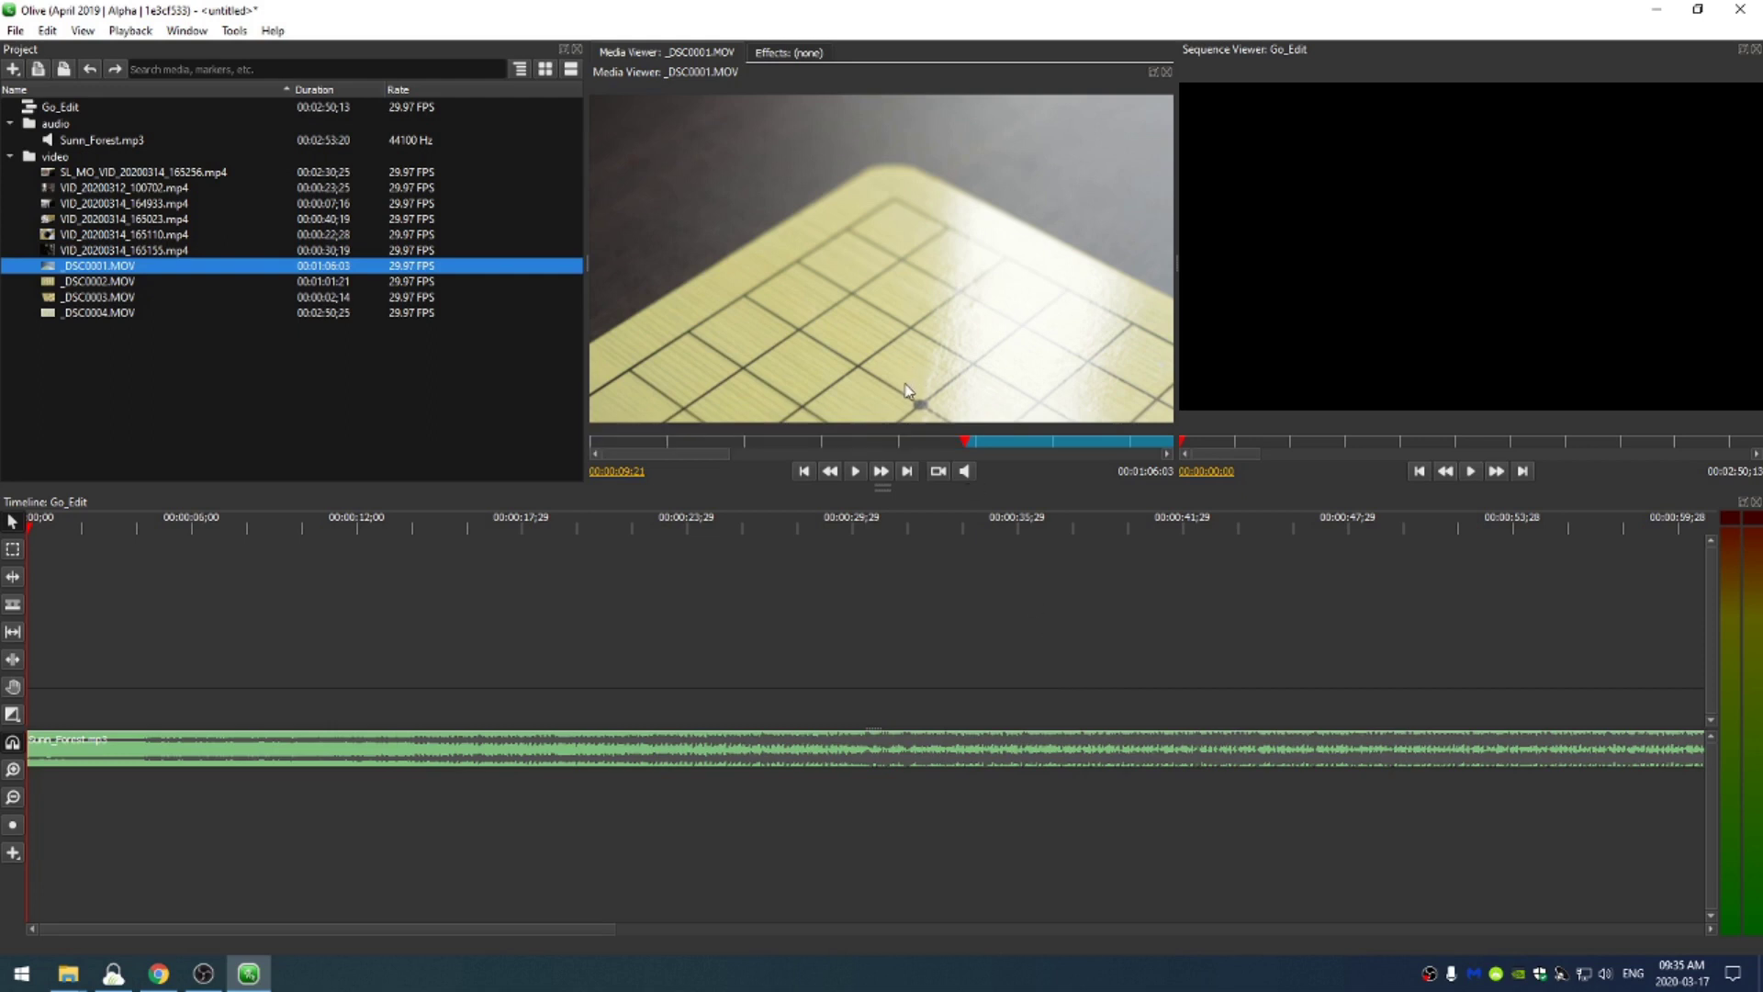
drag(915, 381, 122, 667)
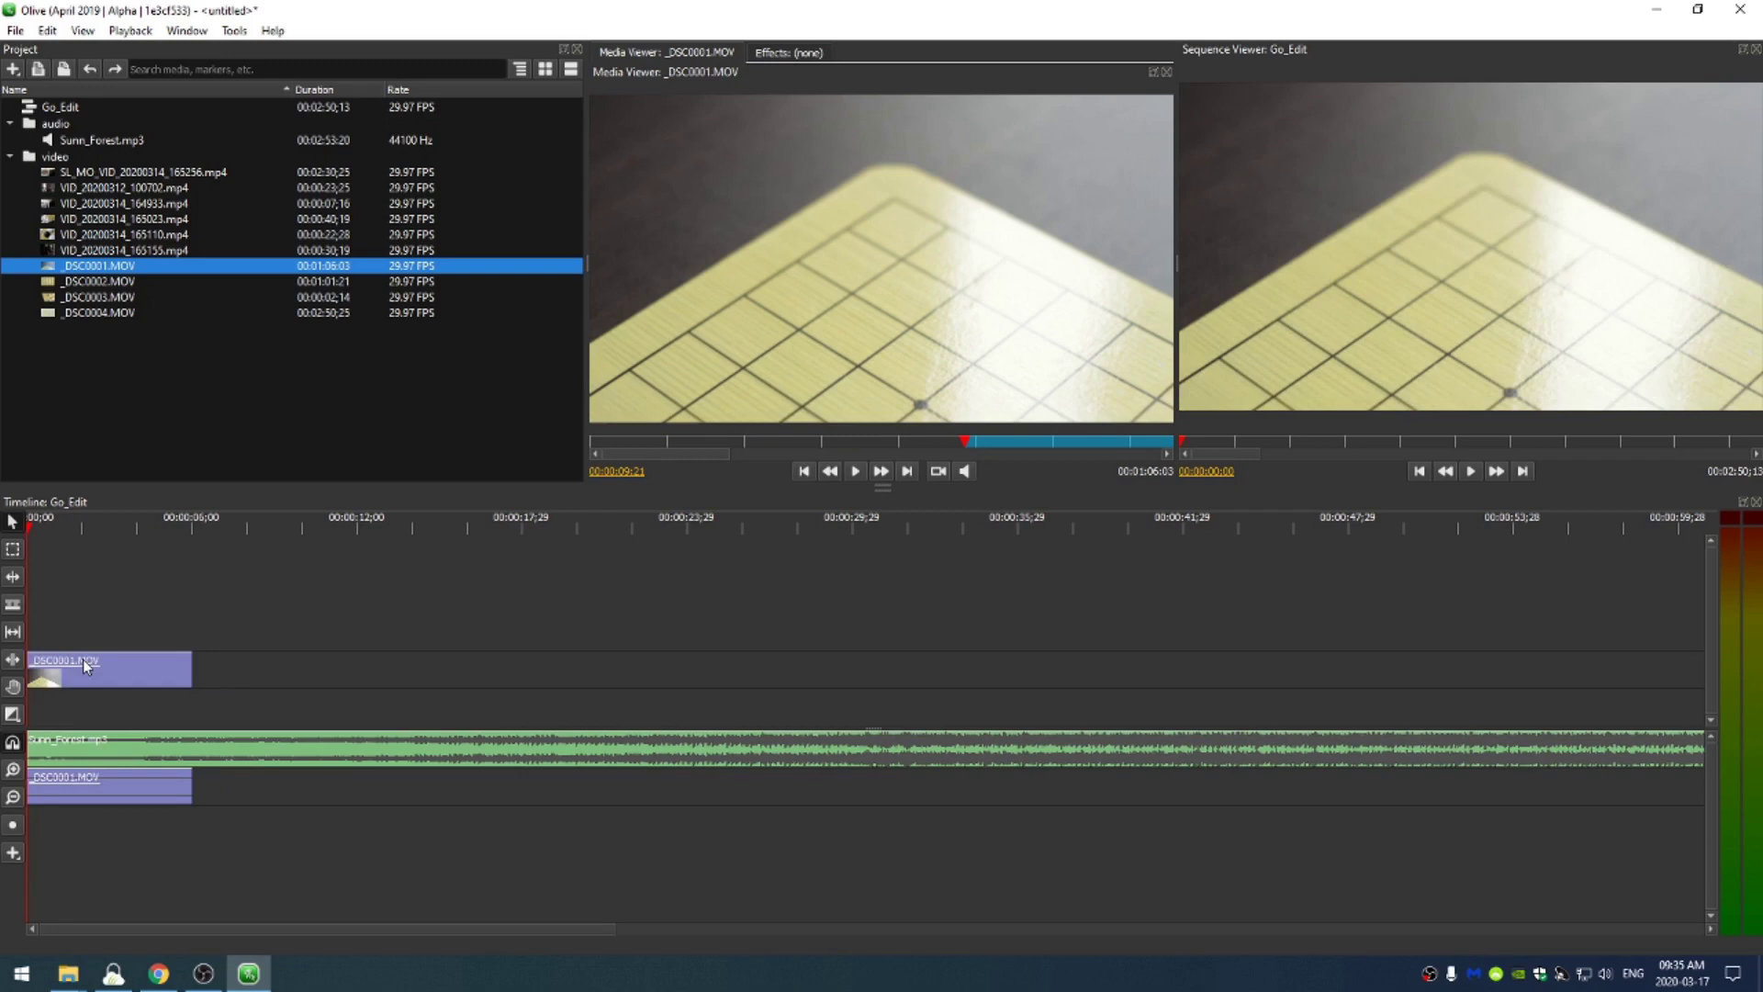
- Move the _DSC0001.MOV video above the music, unlink and delete its own audio, then play the edit
drag(99, 661, 183, 719)
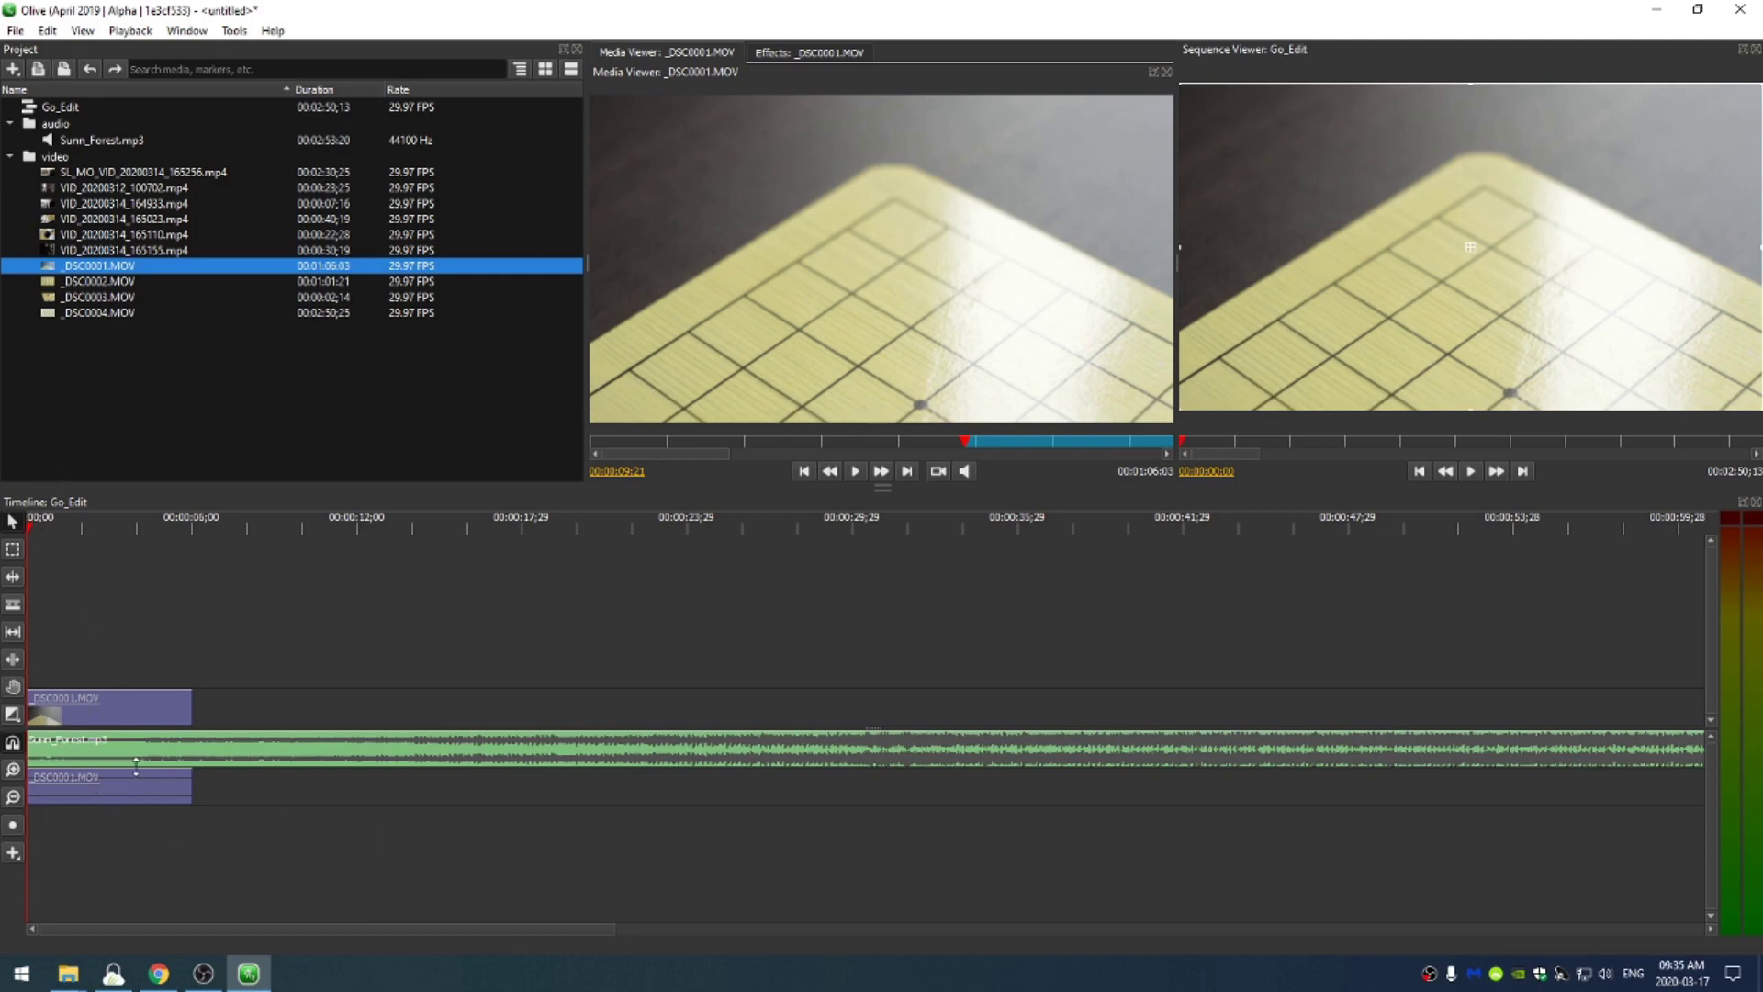
right_click(156, 716)
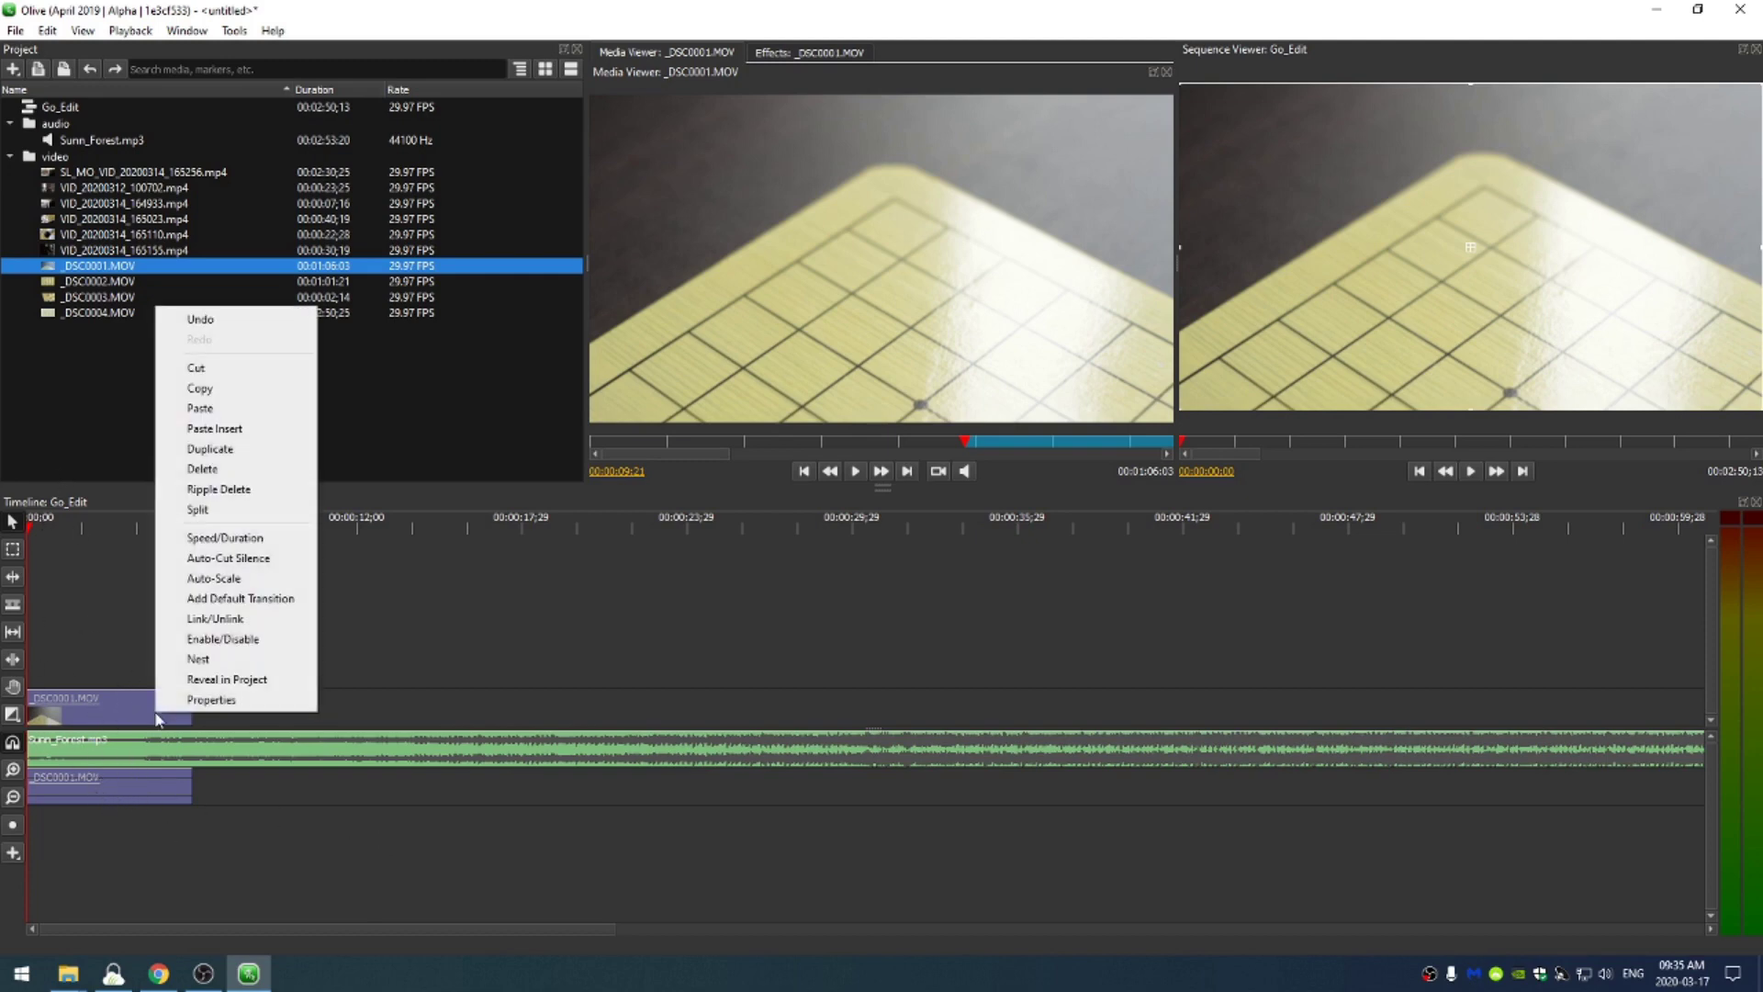
click(233, 620)
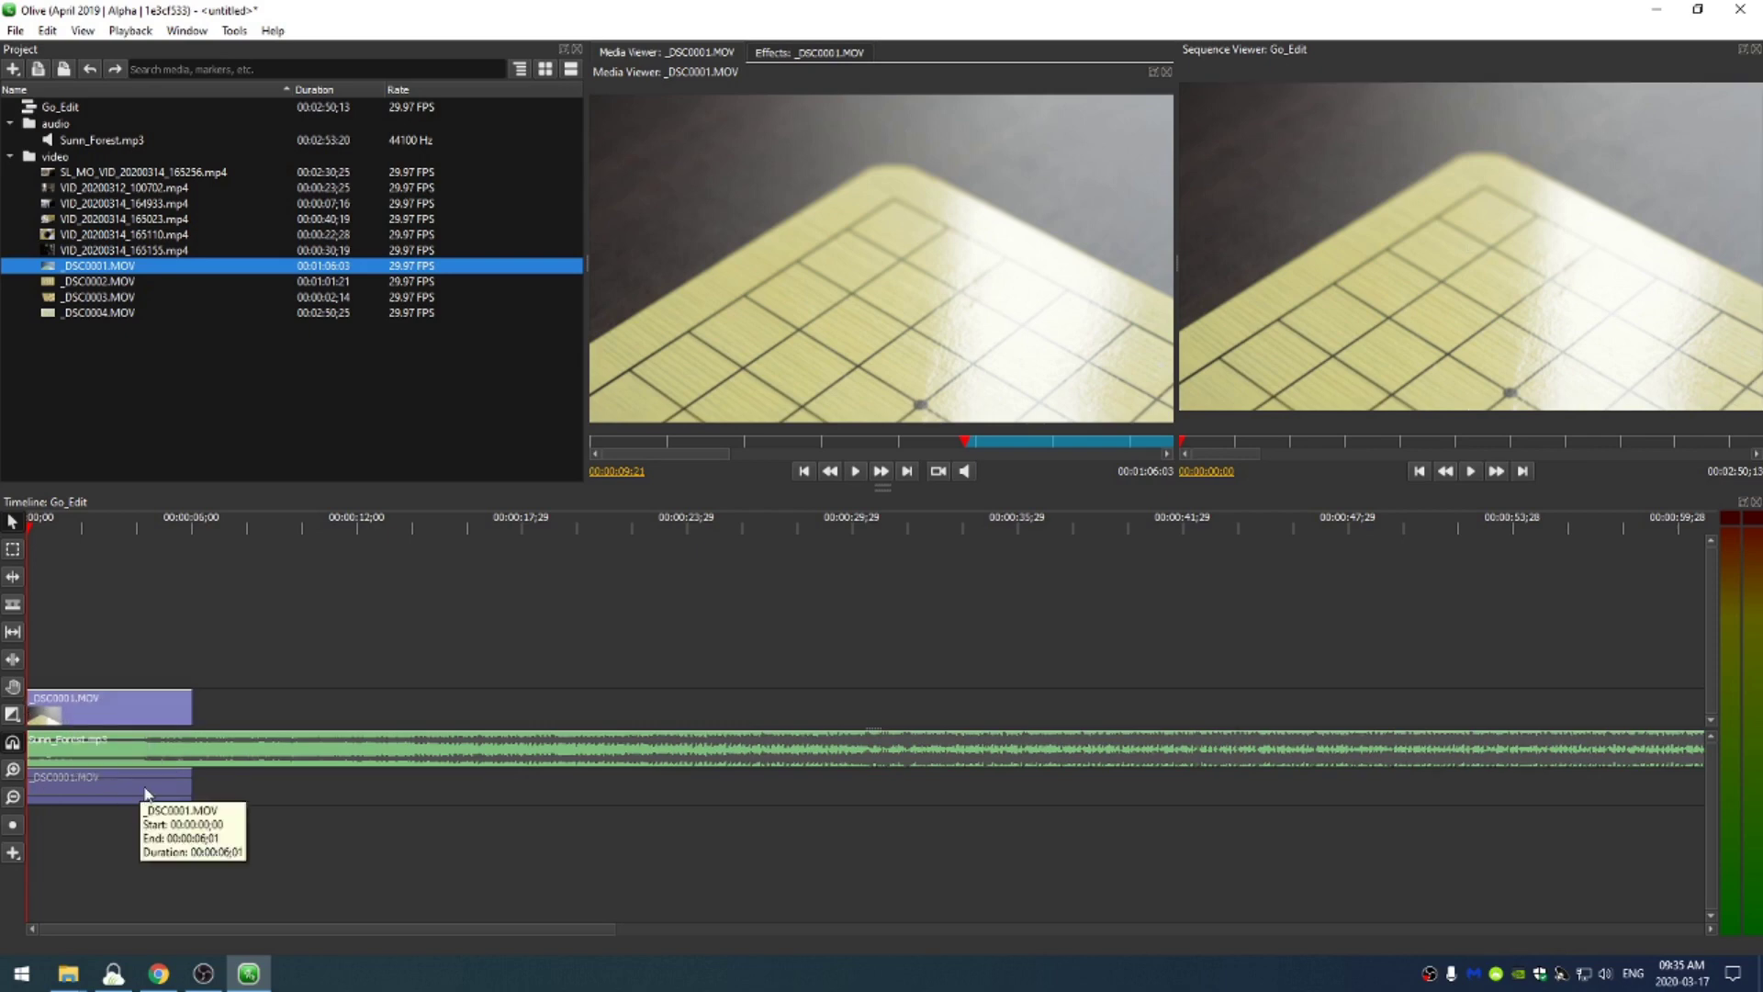
key(Delete)
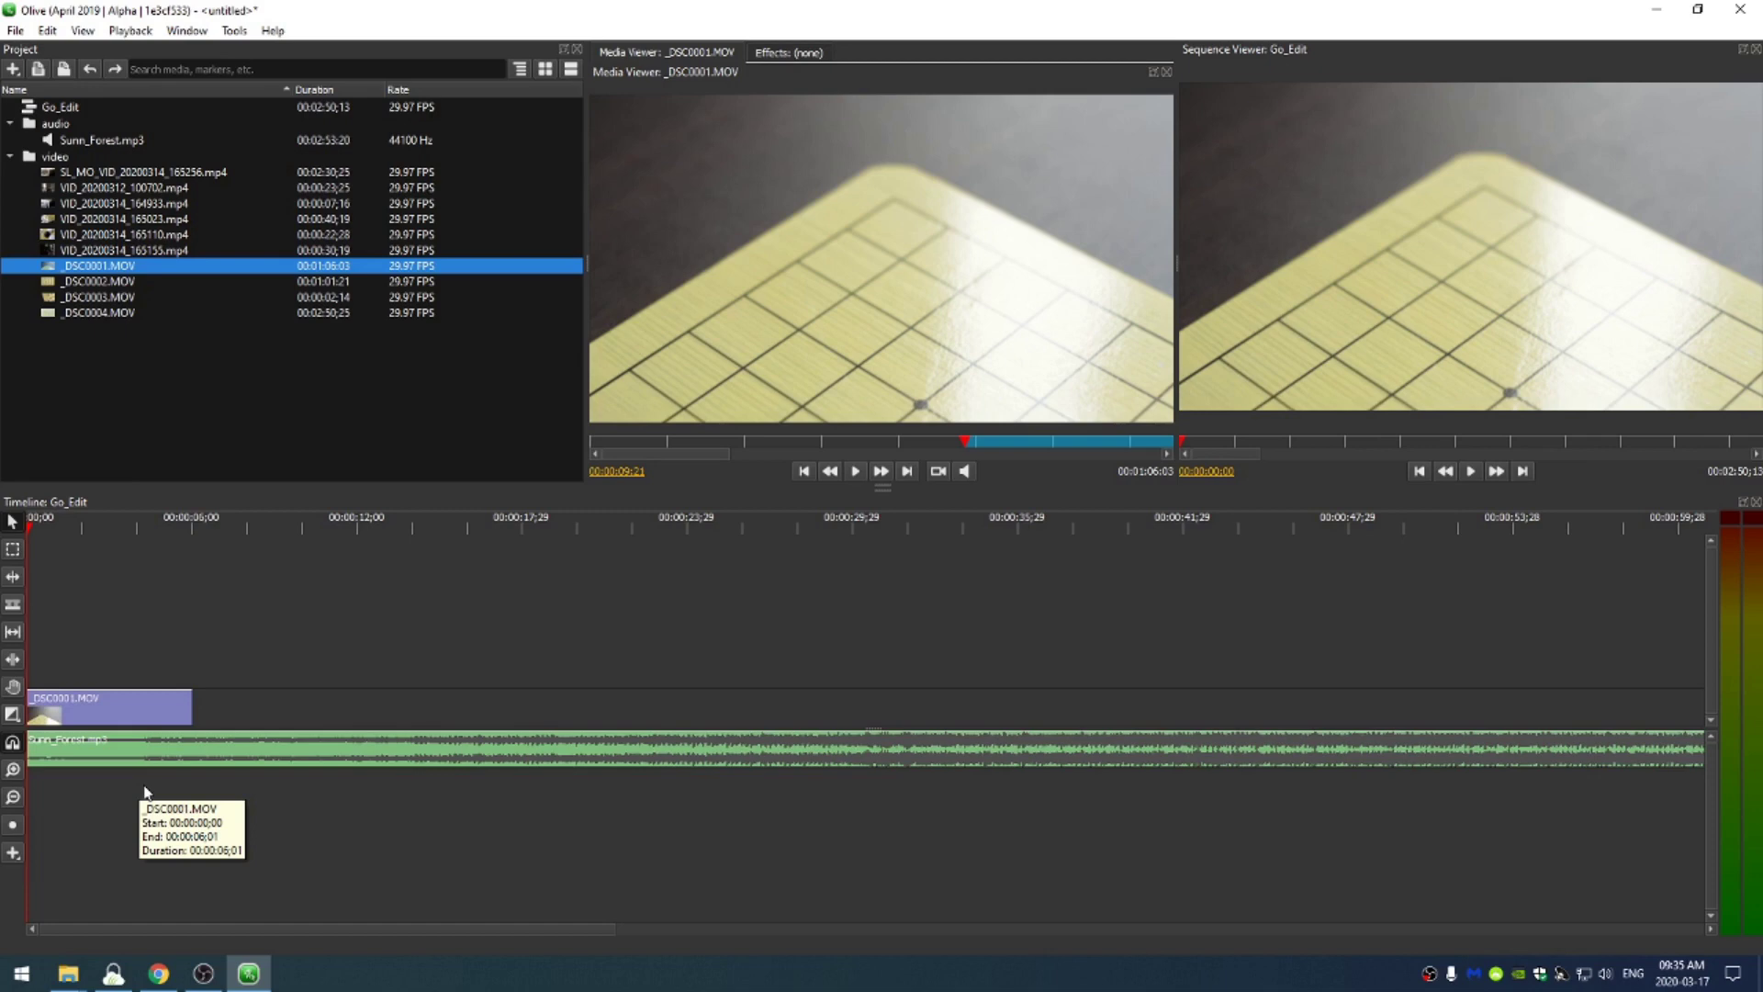
click(1472, 471)
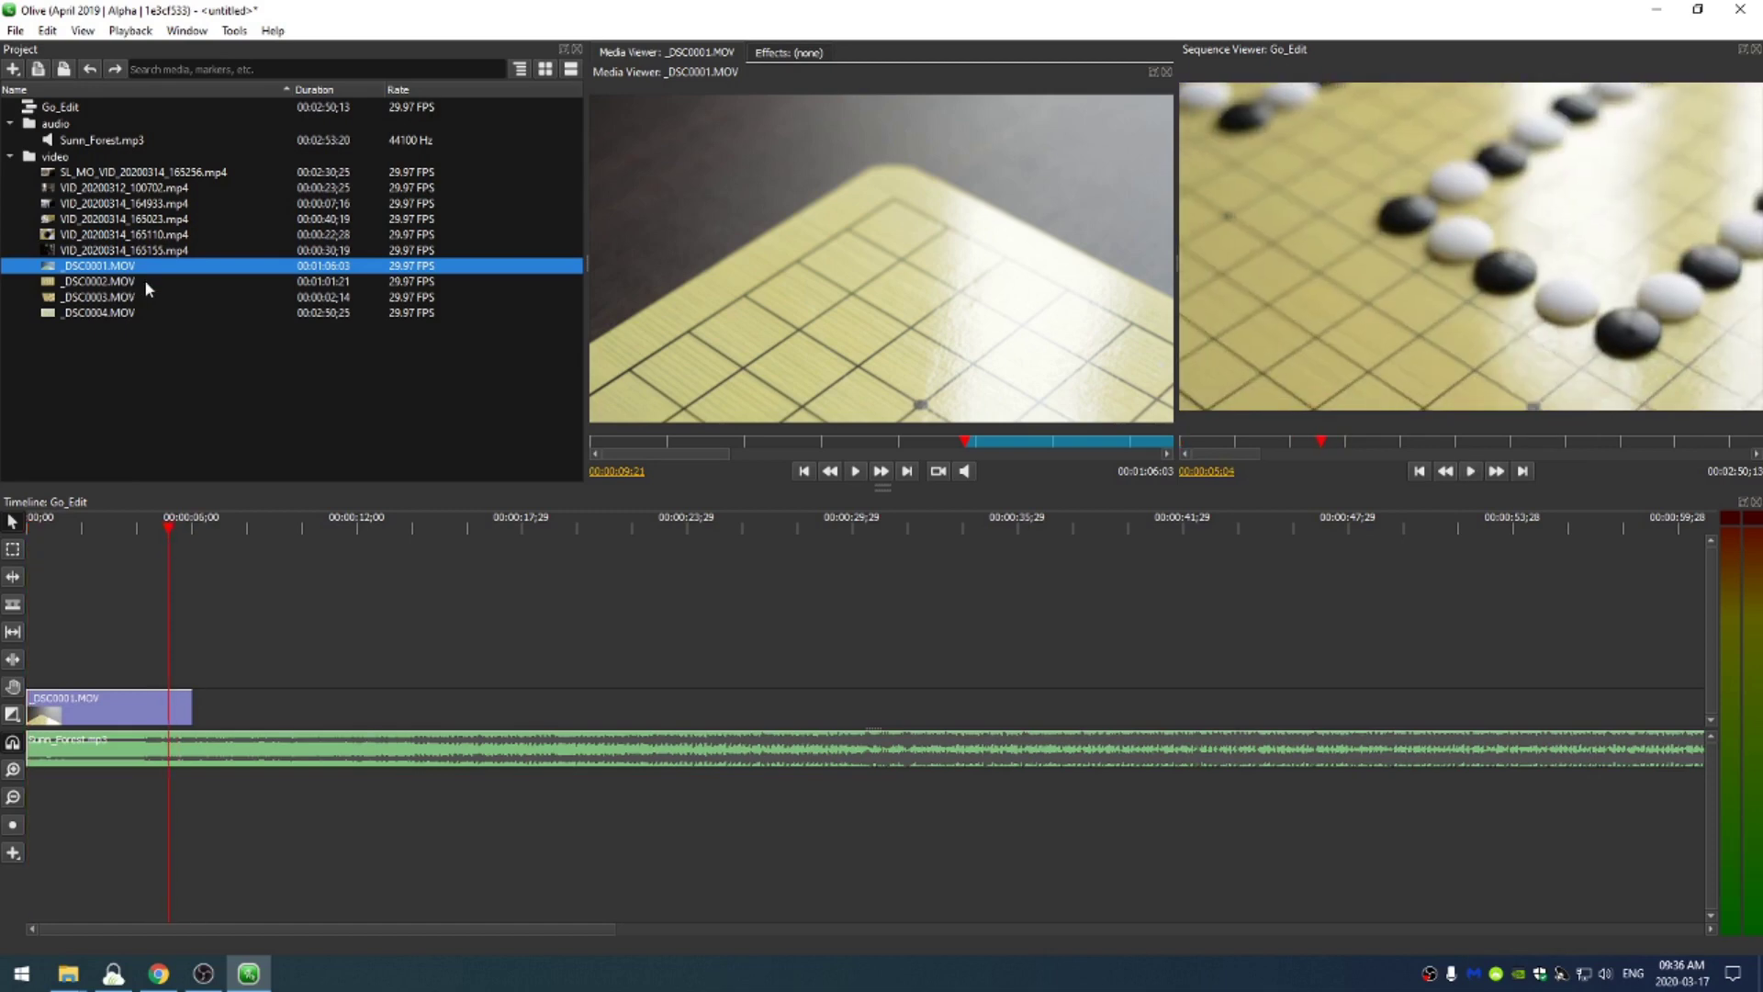
- Load VID_20200314_165023.mp4 in the viewer and mark its in point around 00:00:12:27
double_click(124, 204)
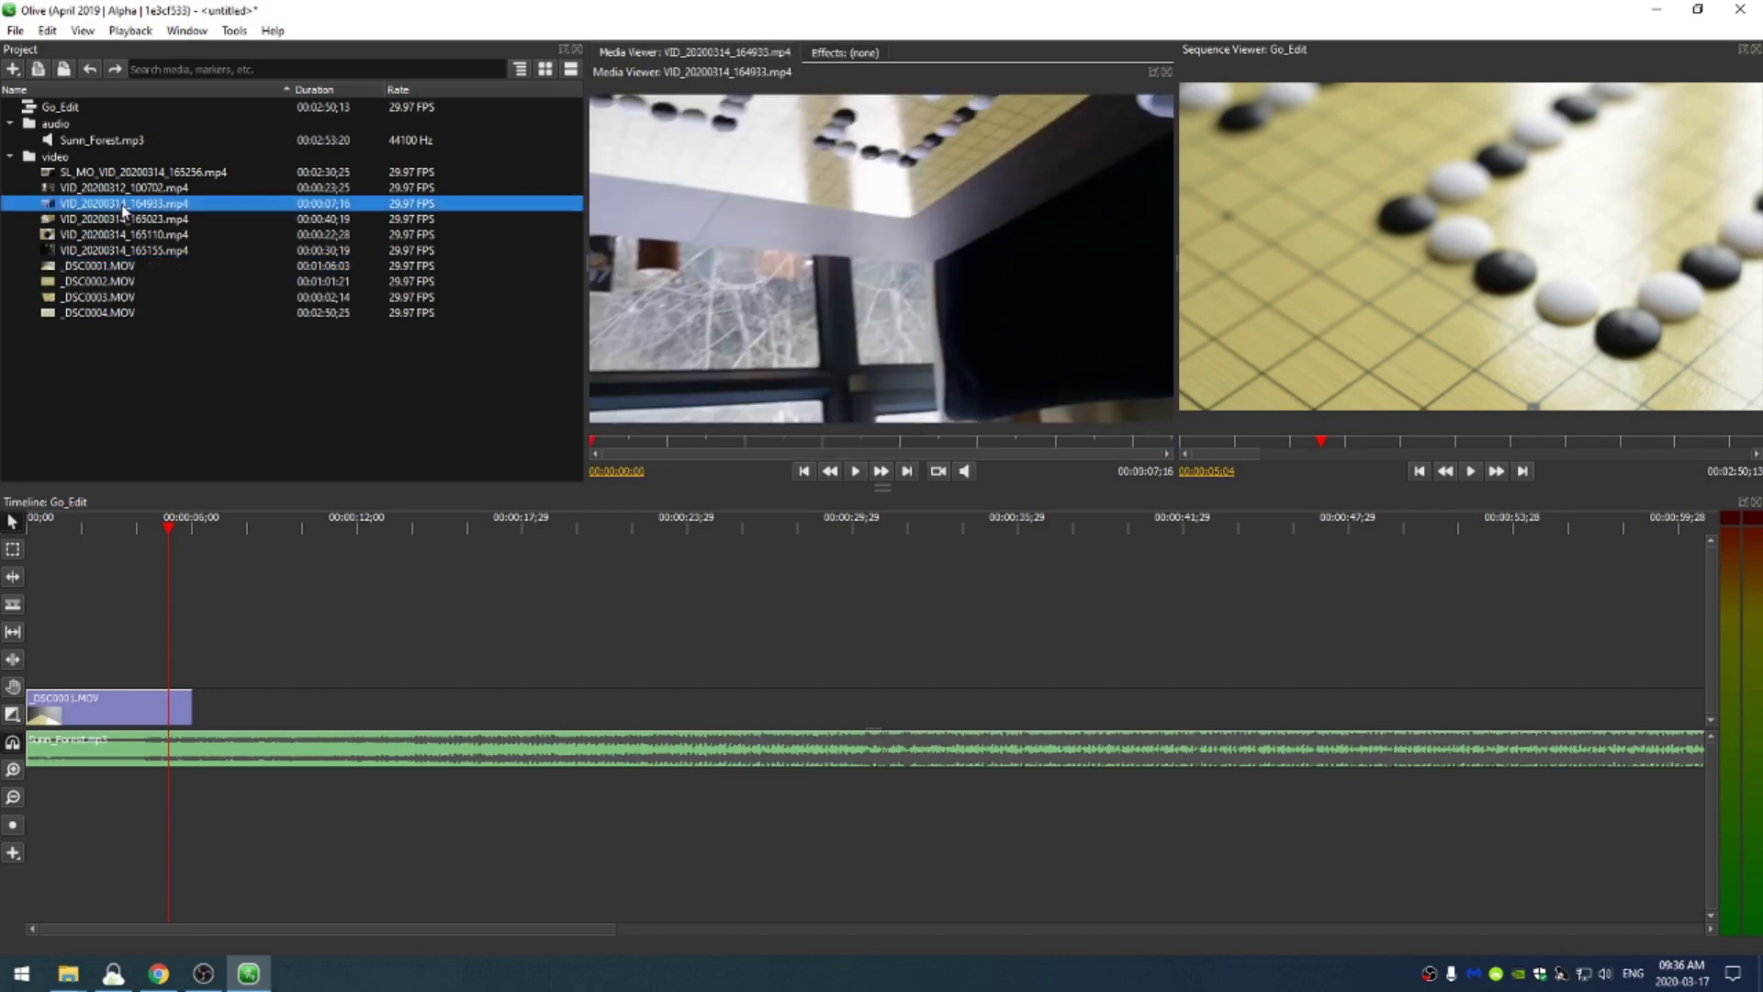
click(615, 438)
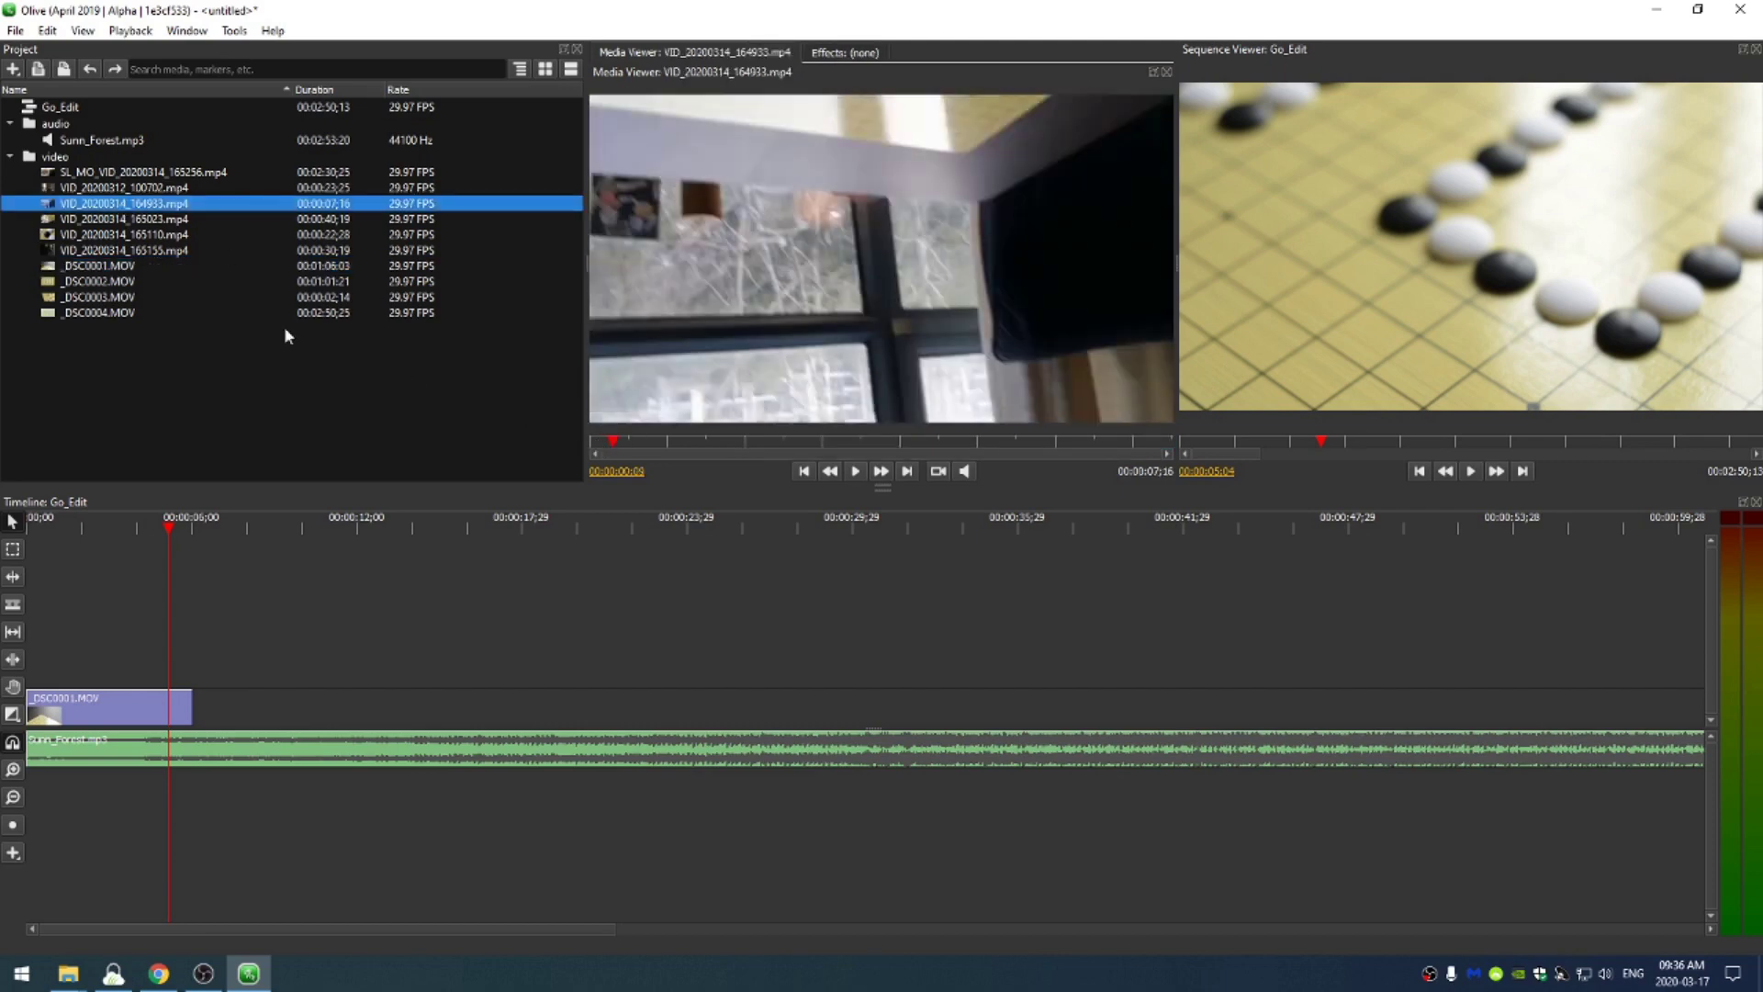
double_click(138, 219)
click(784, 439)
drag(735, 448, 773, 470)
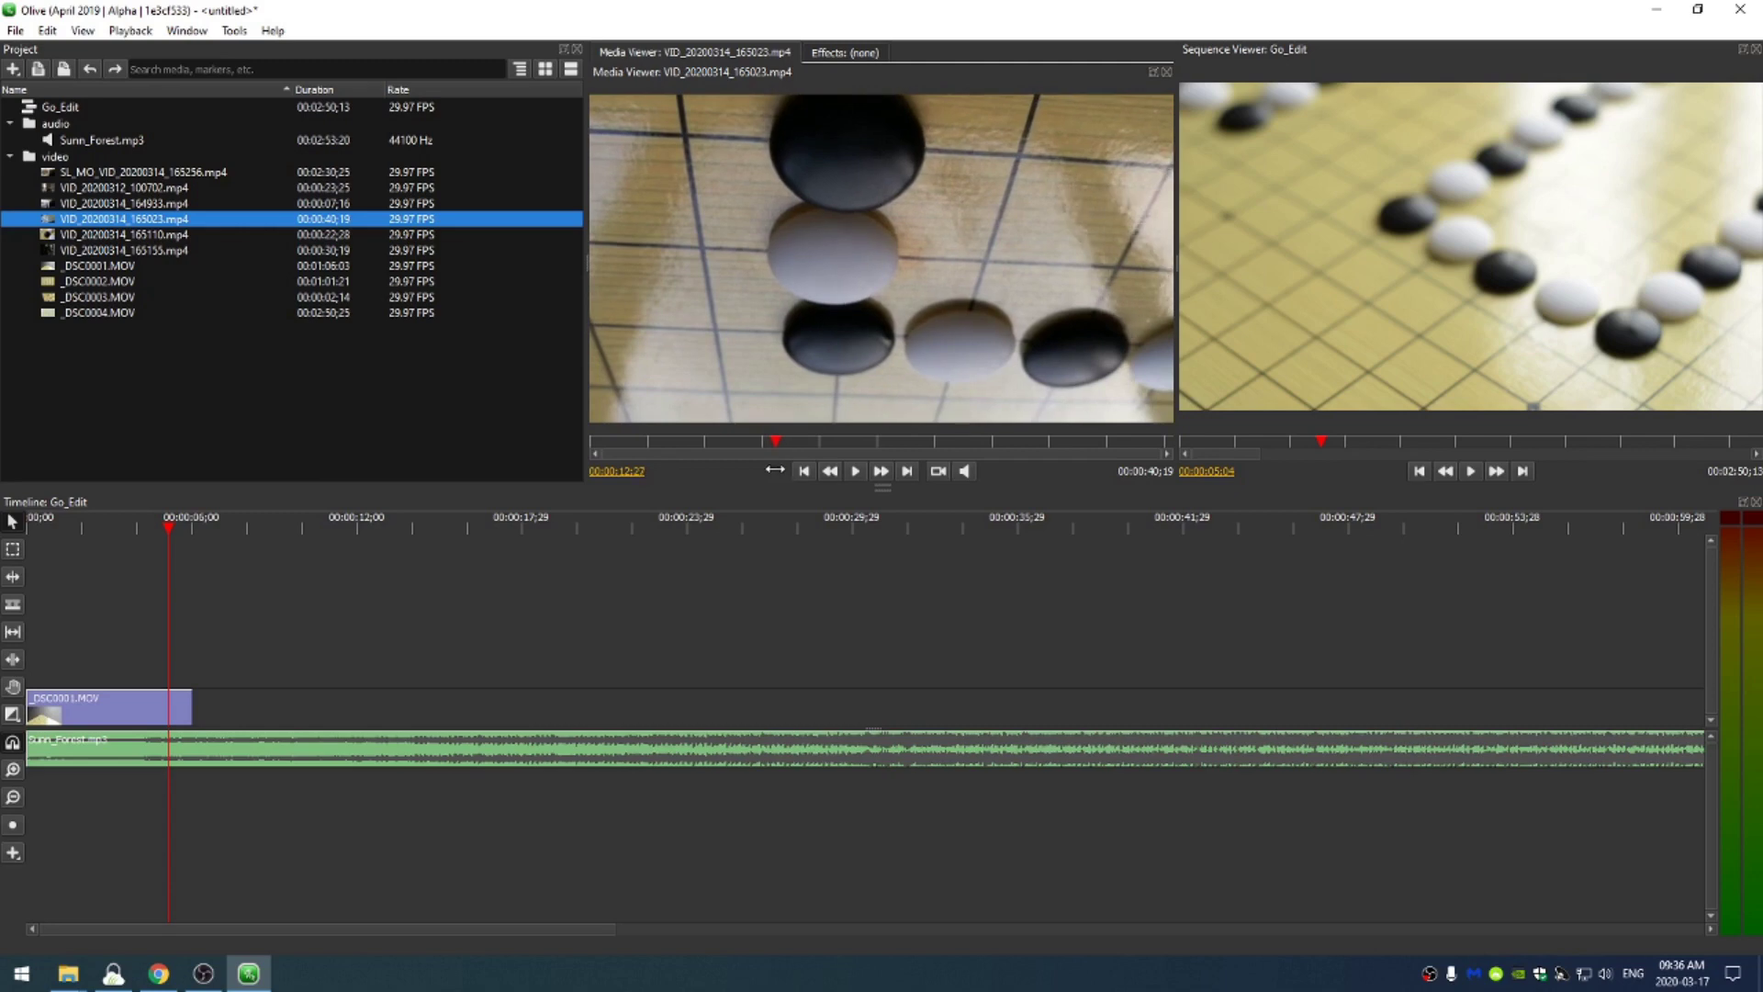
key(i)
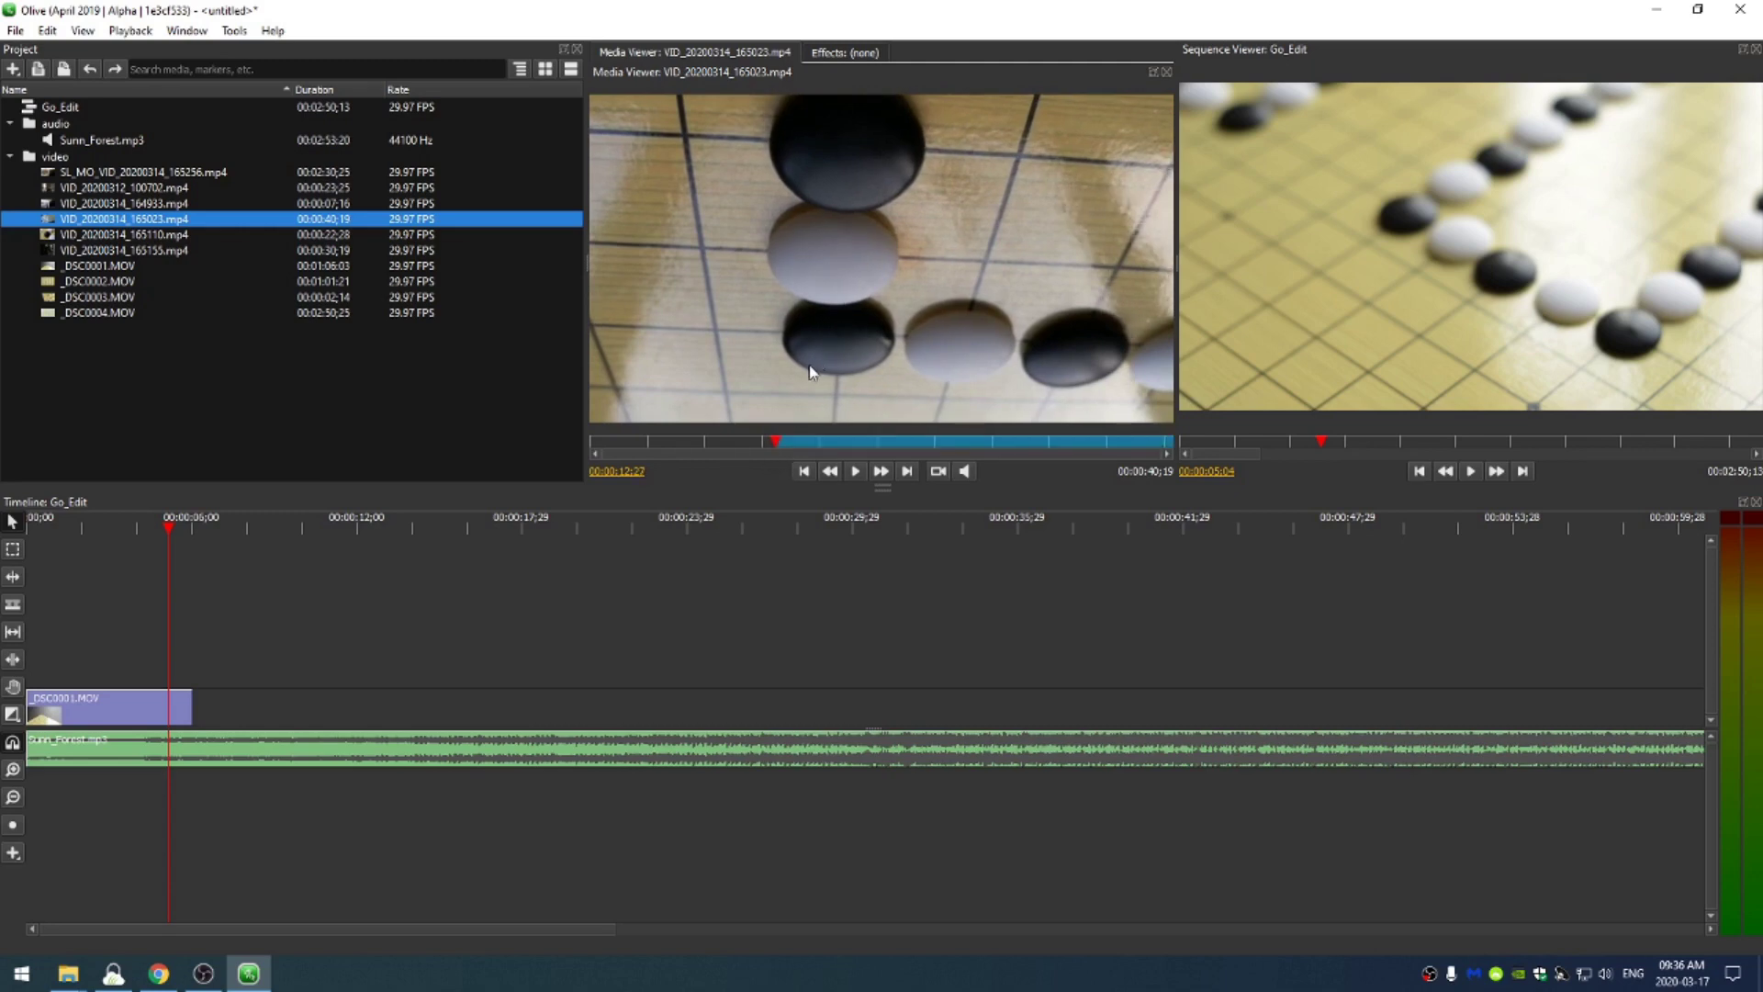
- Find the section's end near 00:00:26:19 and drag the section in after _DSC0001.MOV
drag(777, 439, 973, 442)
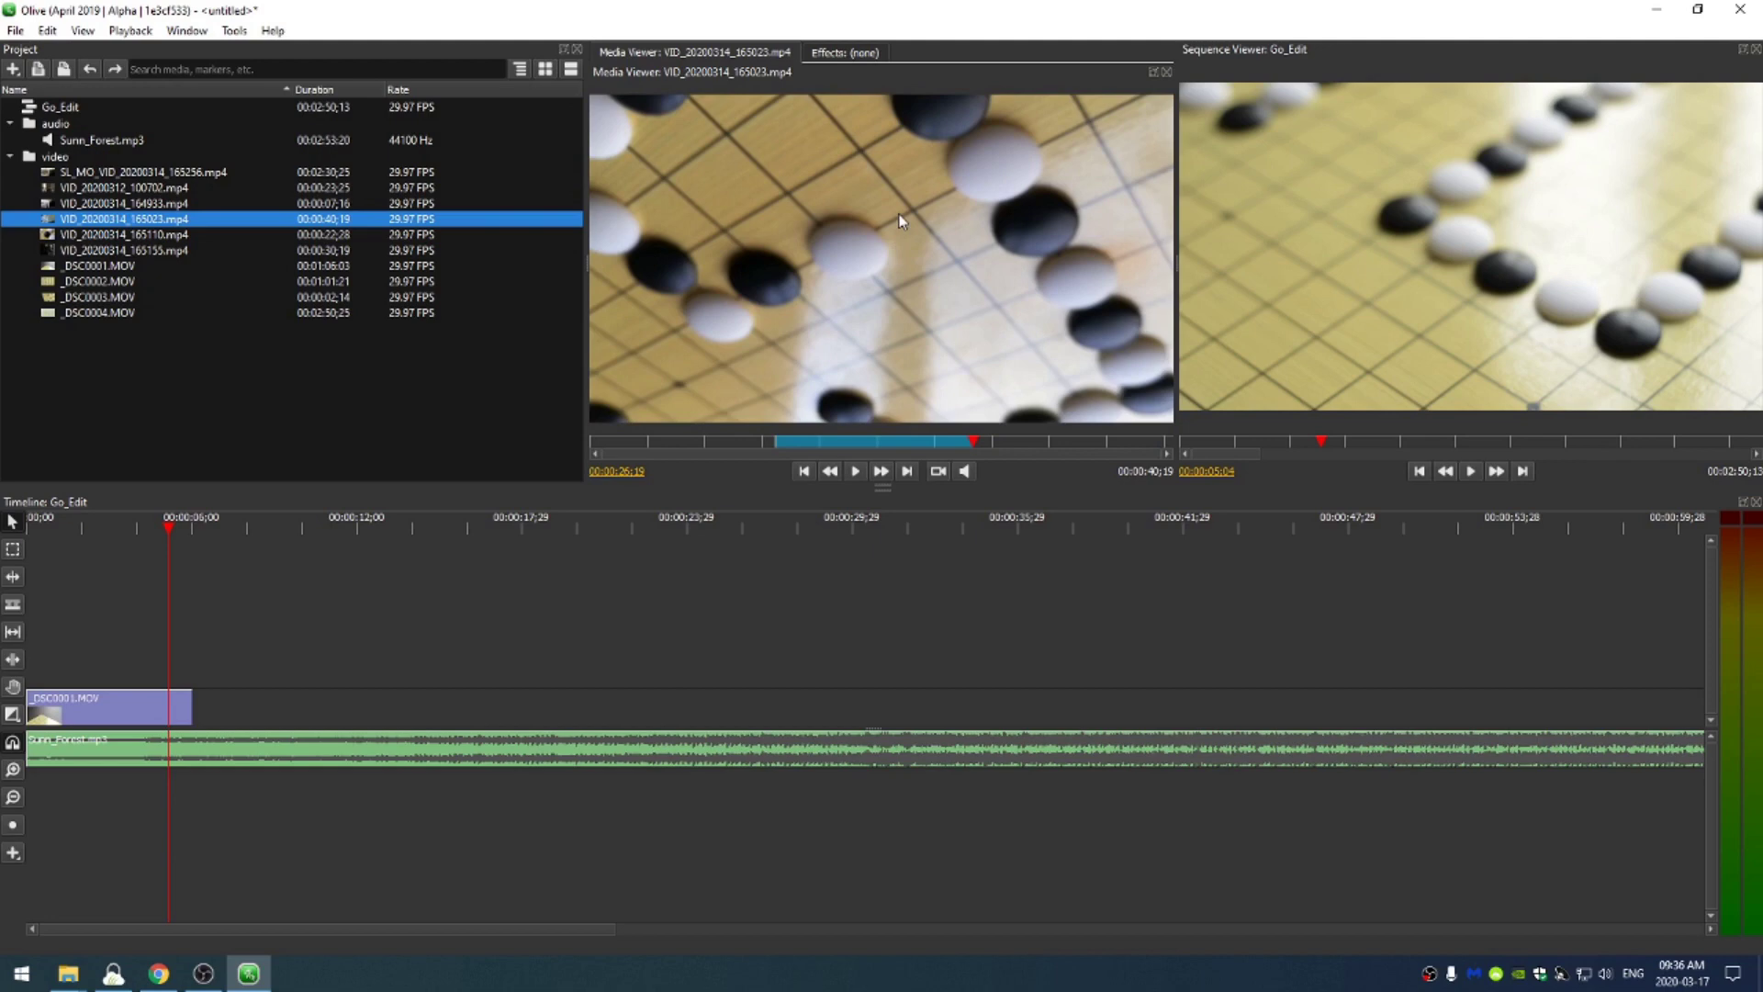
drag(900, 220, 852, 374)
drag(937, 471, 264, 709)
- Play the sequence, select the new Go-board clip and bring up its Transform settings
key(space)
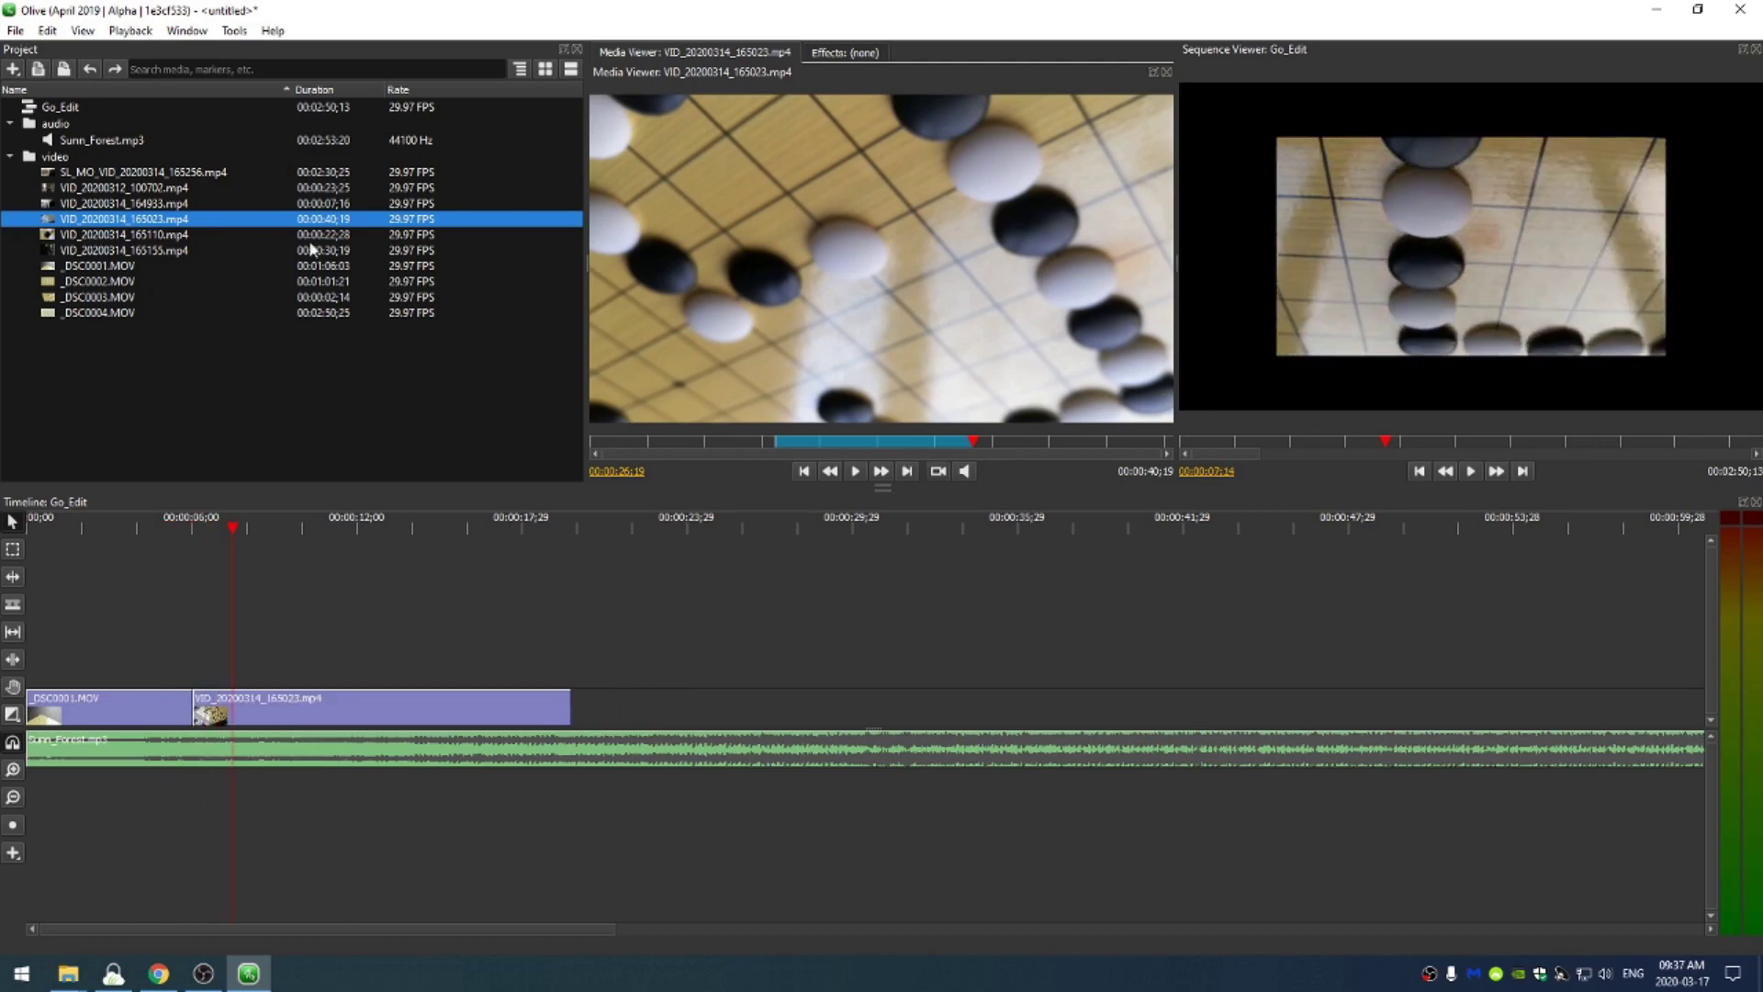
click(364, 712)
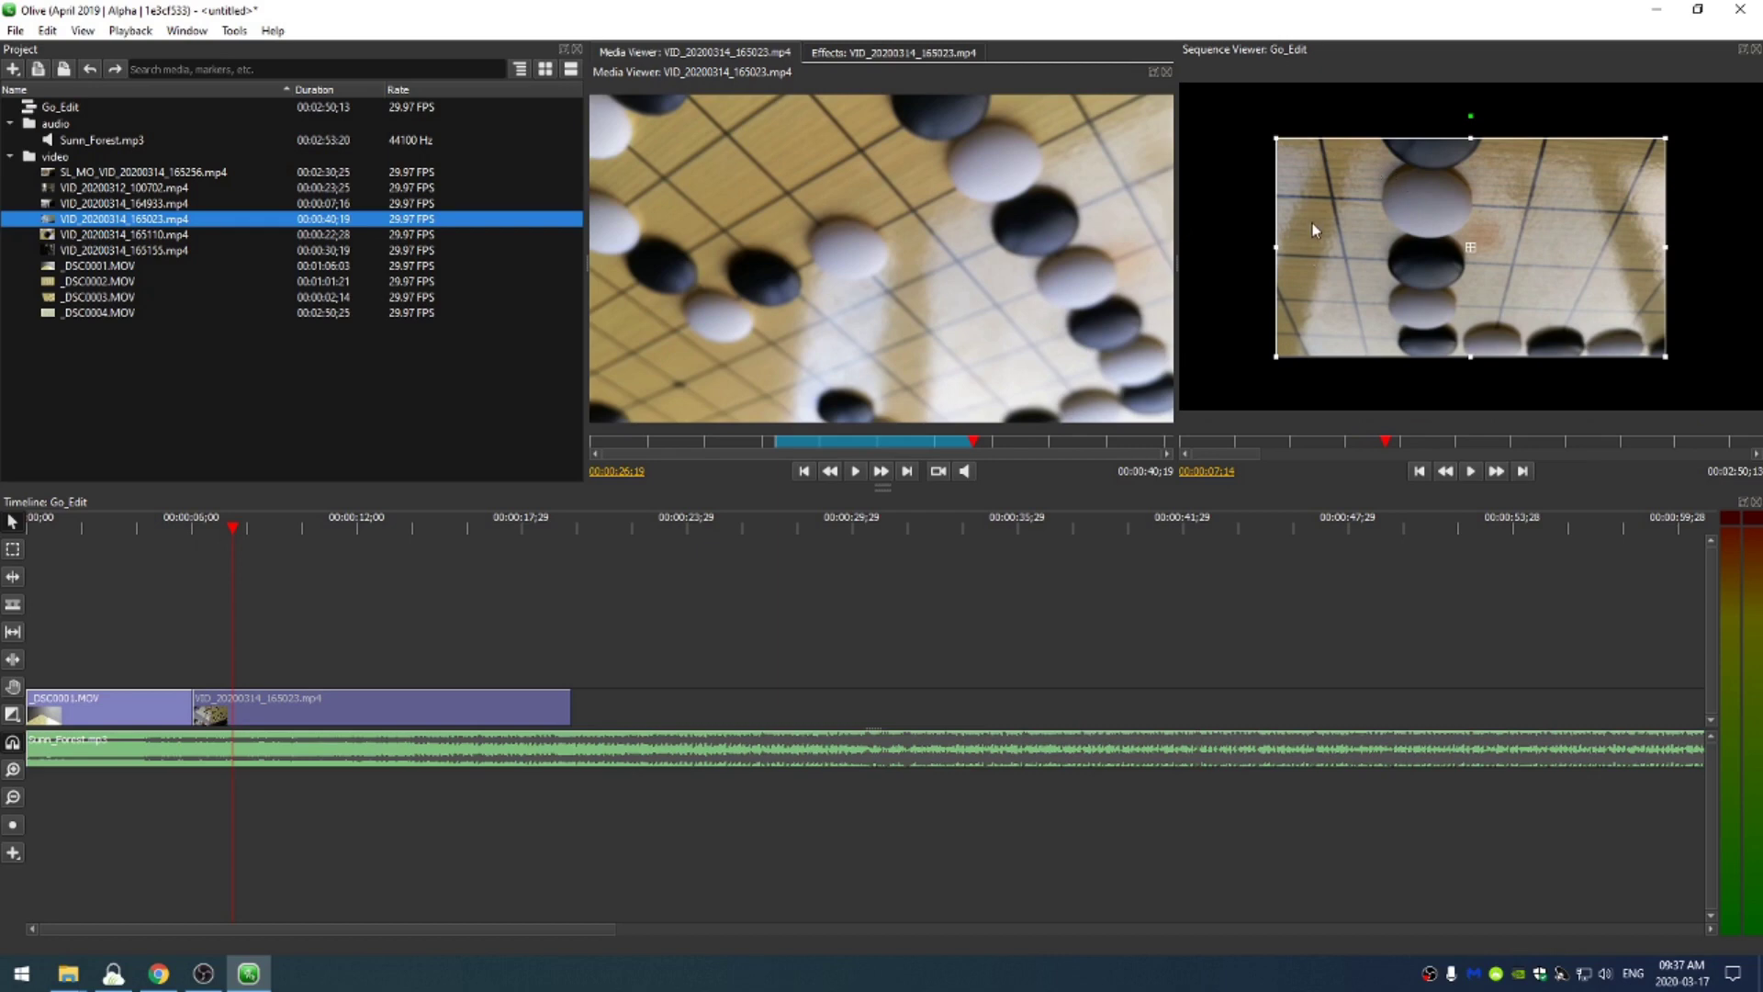
click(110, 530)
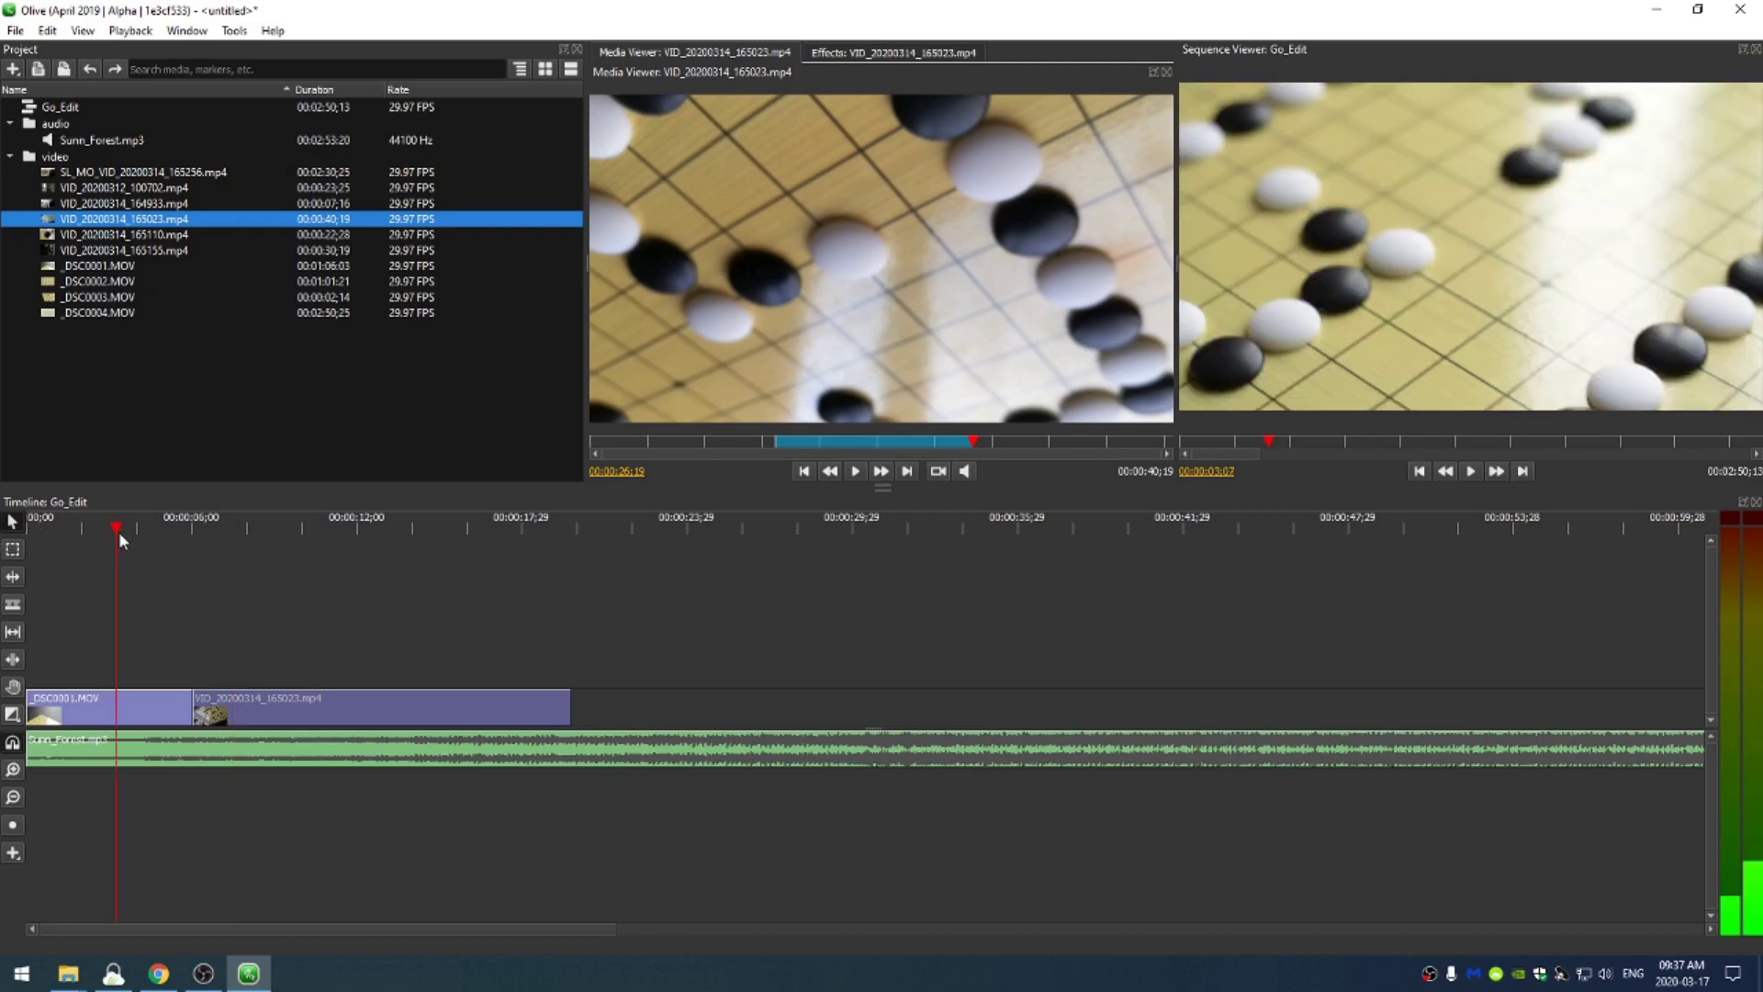
click(273, 531)
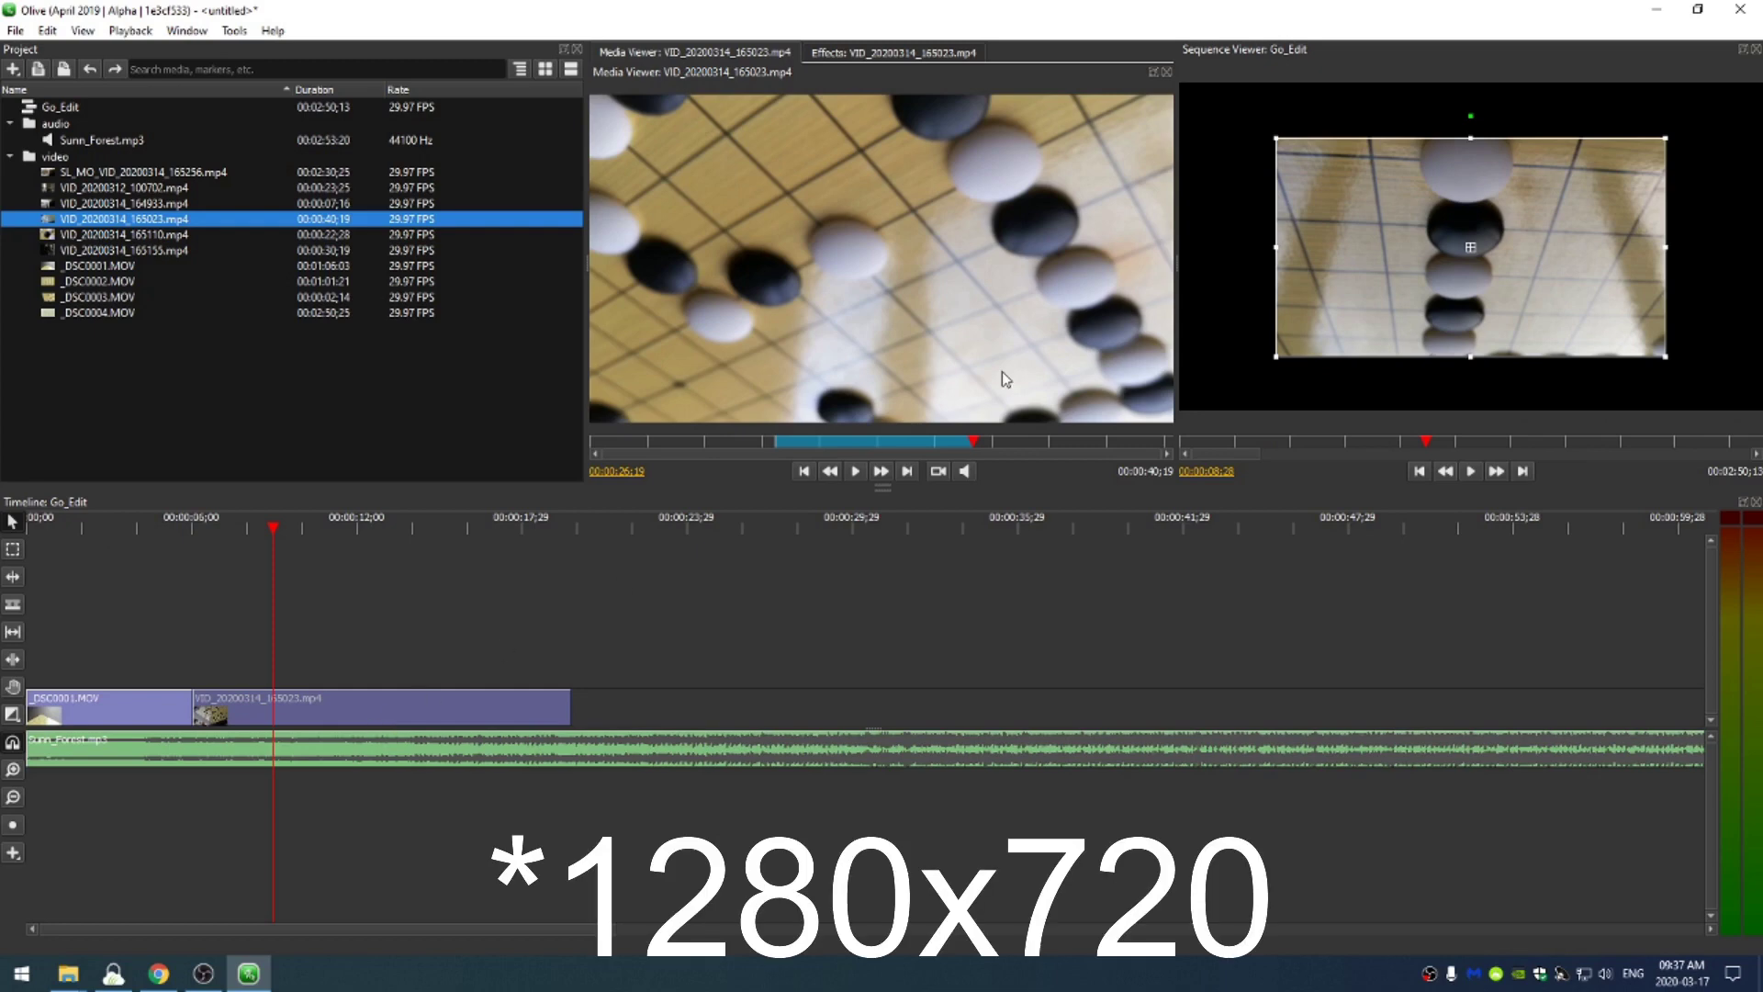
click(846, 53)
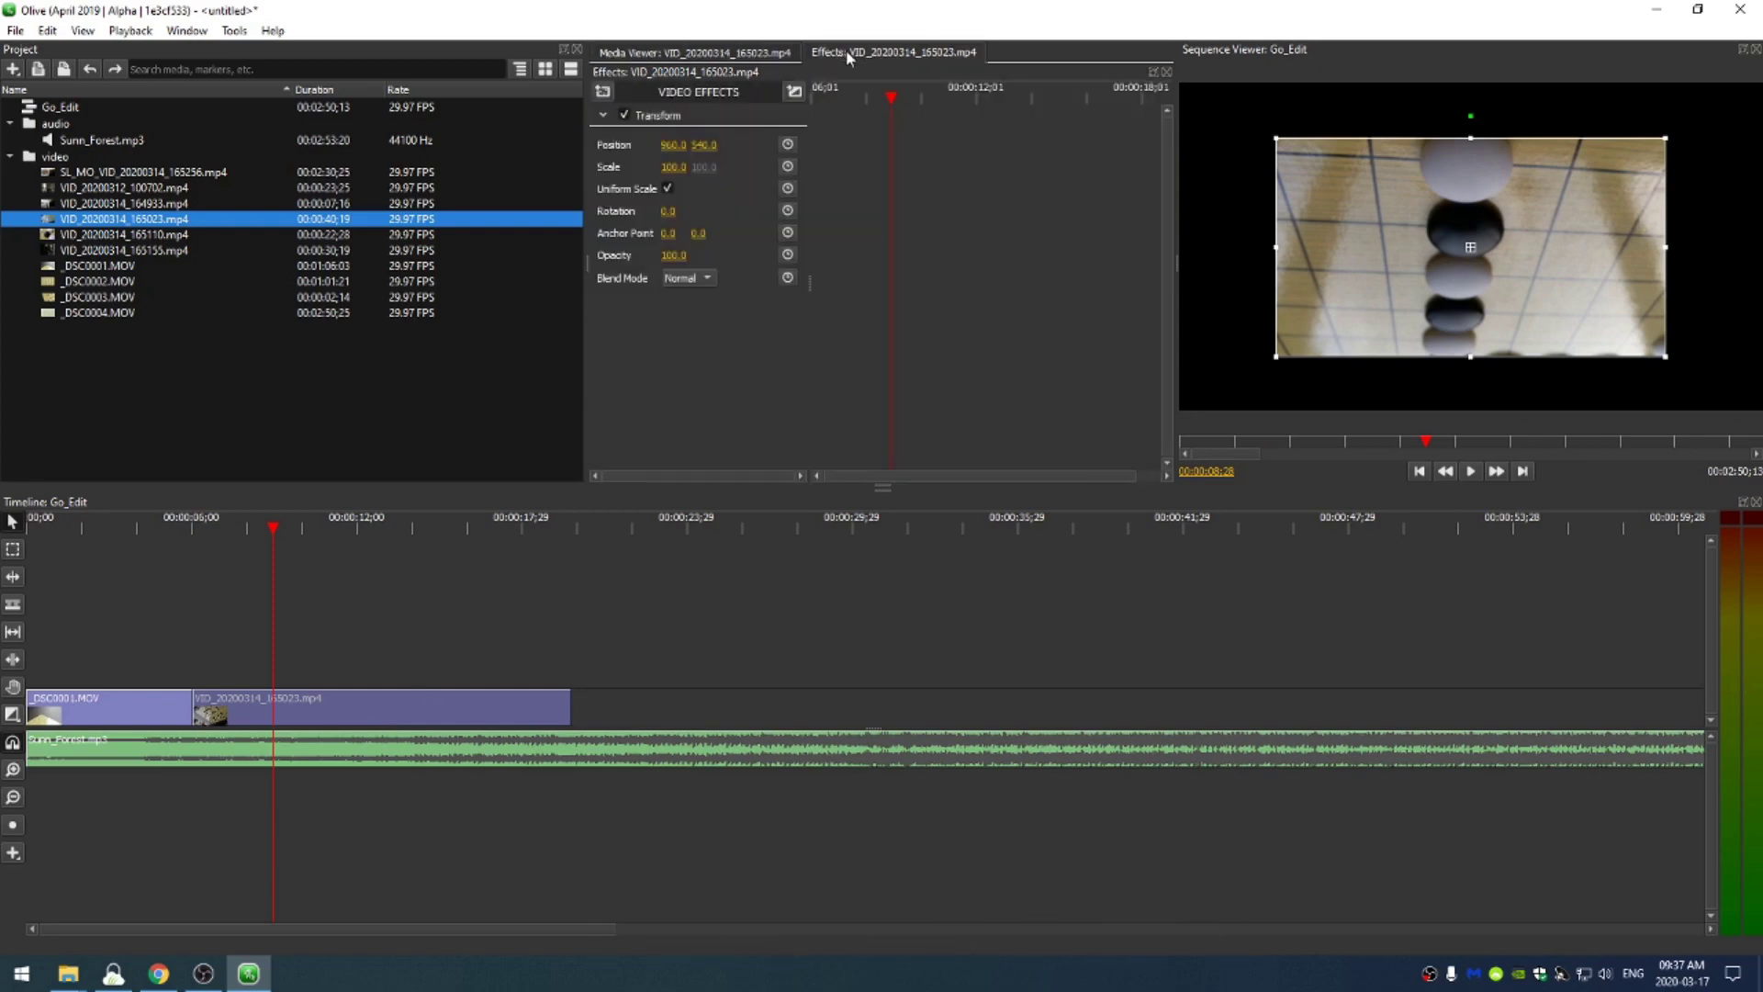
click(749, 55)
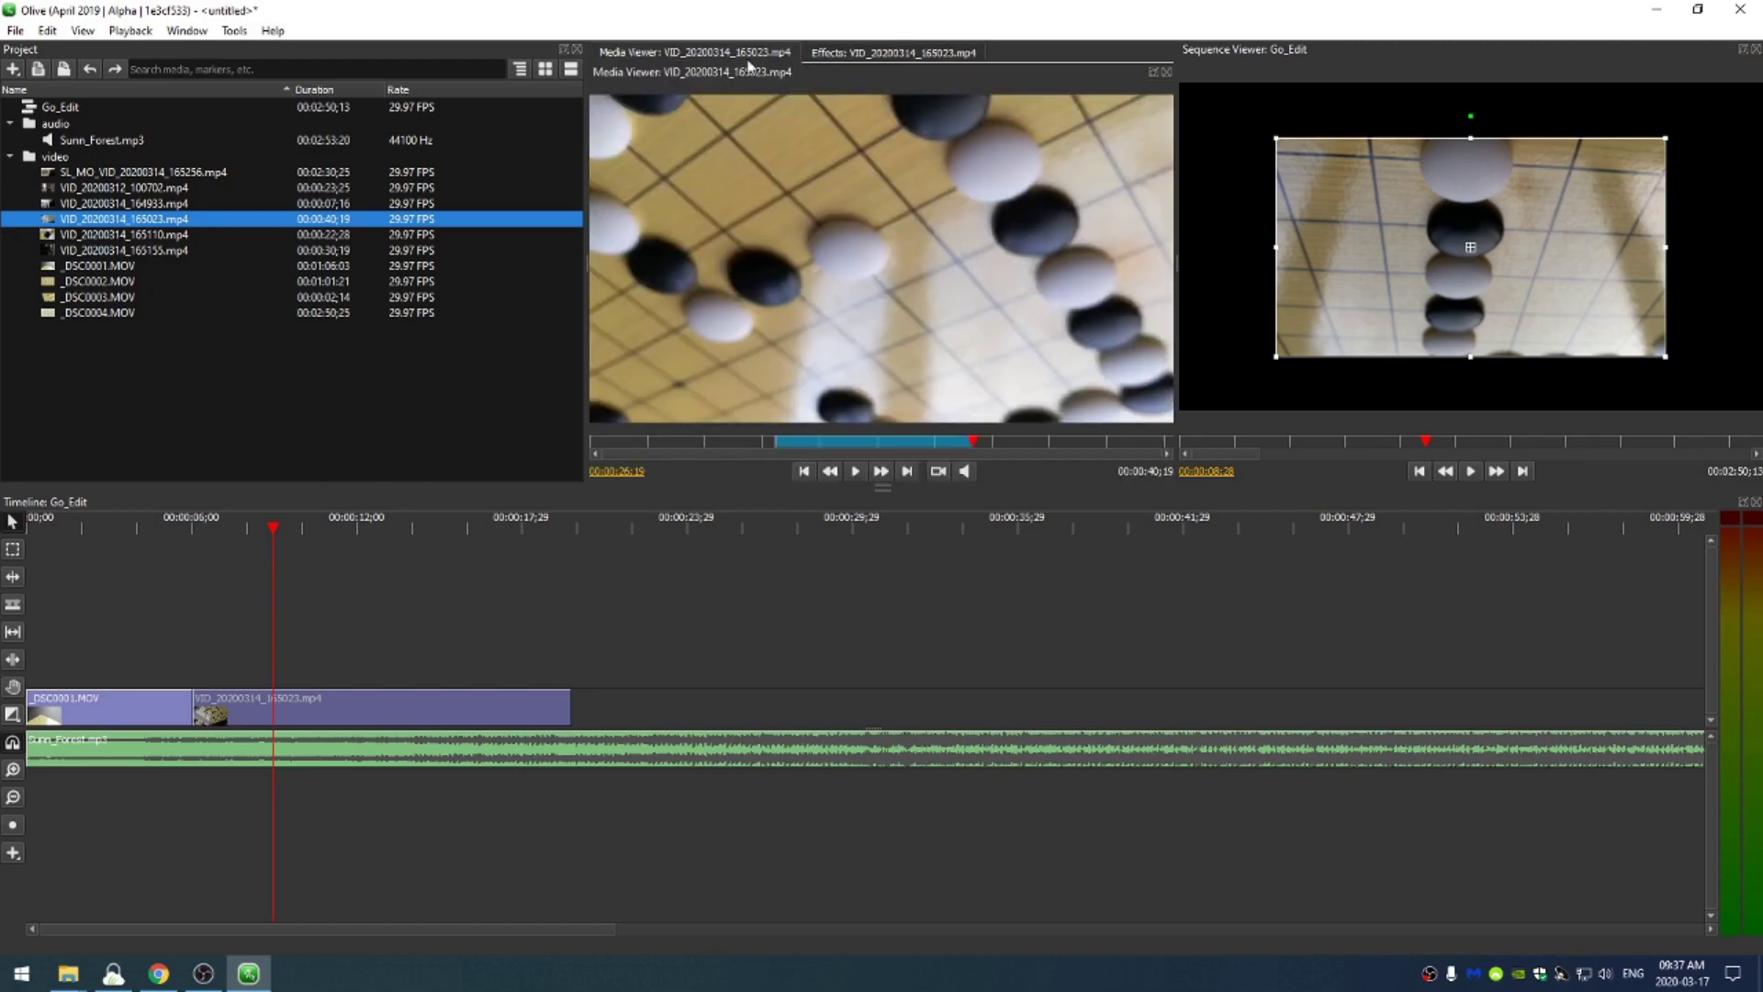
click(857, 53)
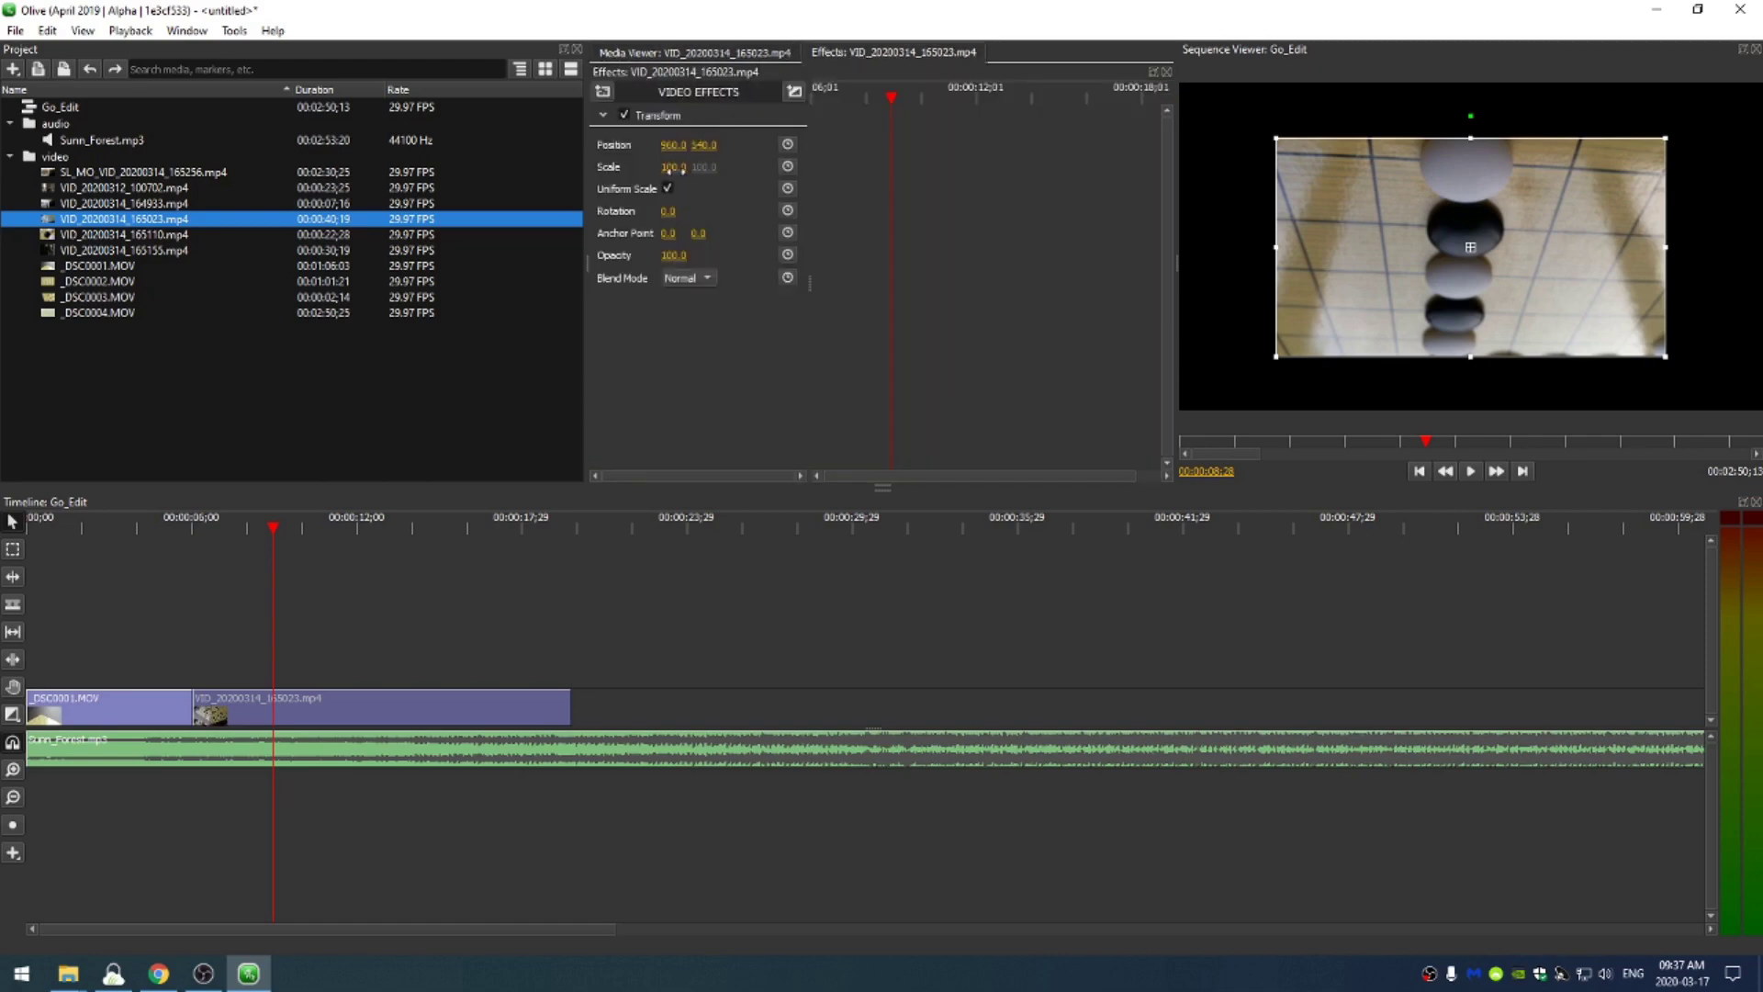
- Set the clip's Transform scale to 150 and rotation to 180, then scrub to check
drag(675, 168, 714, 168)
click(681, 170)
text(150)
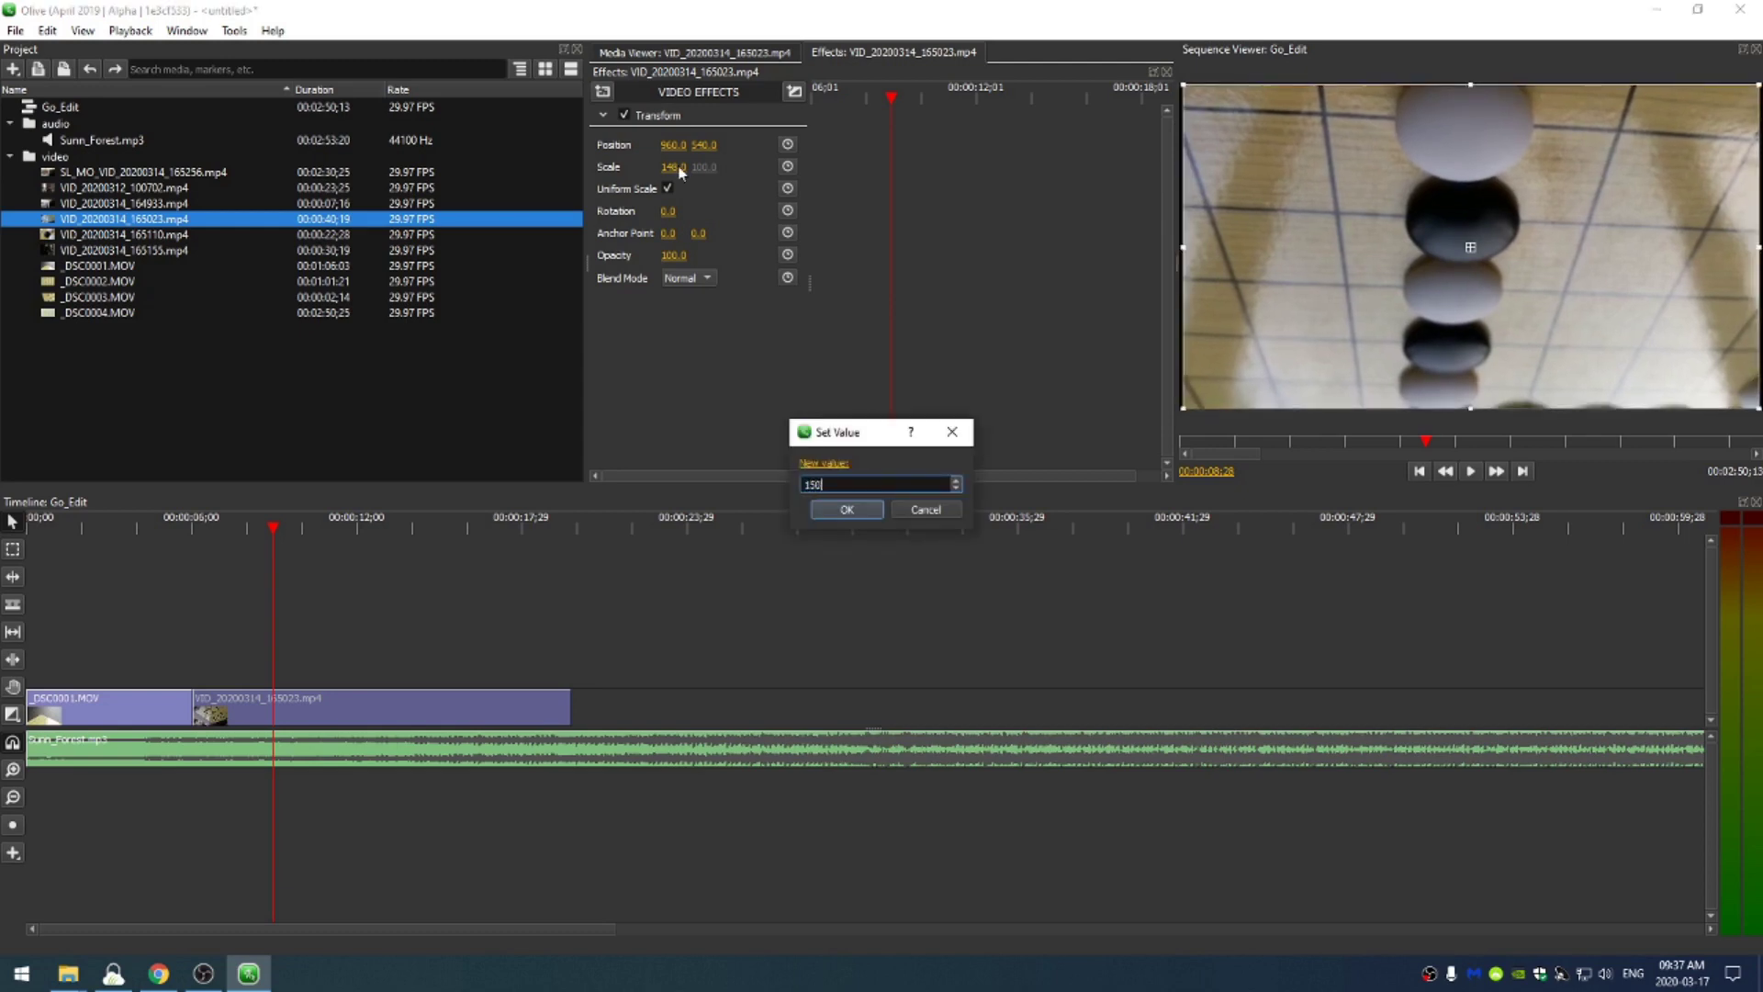
key(Return)
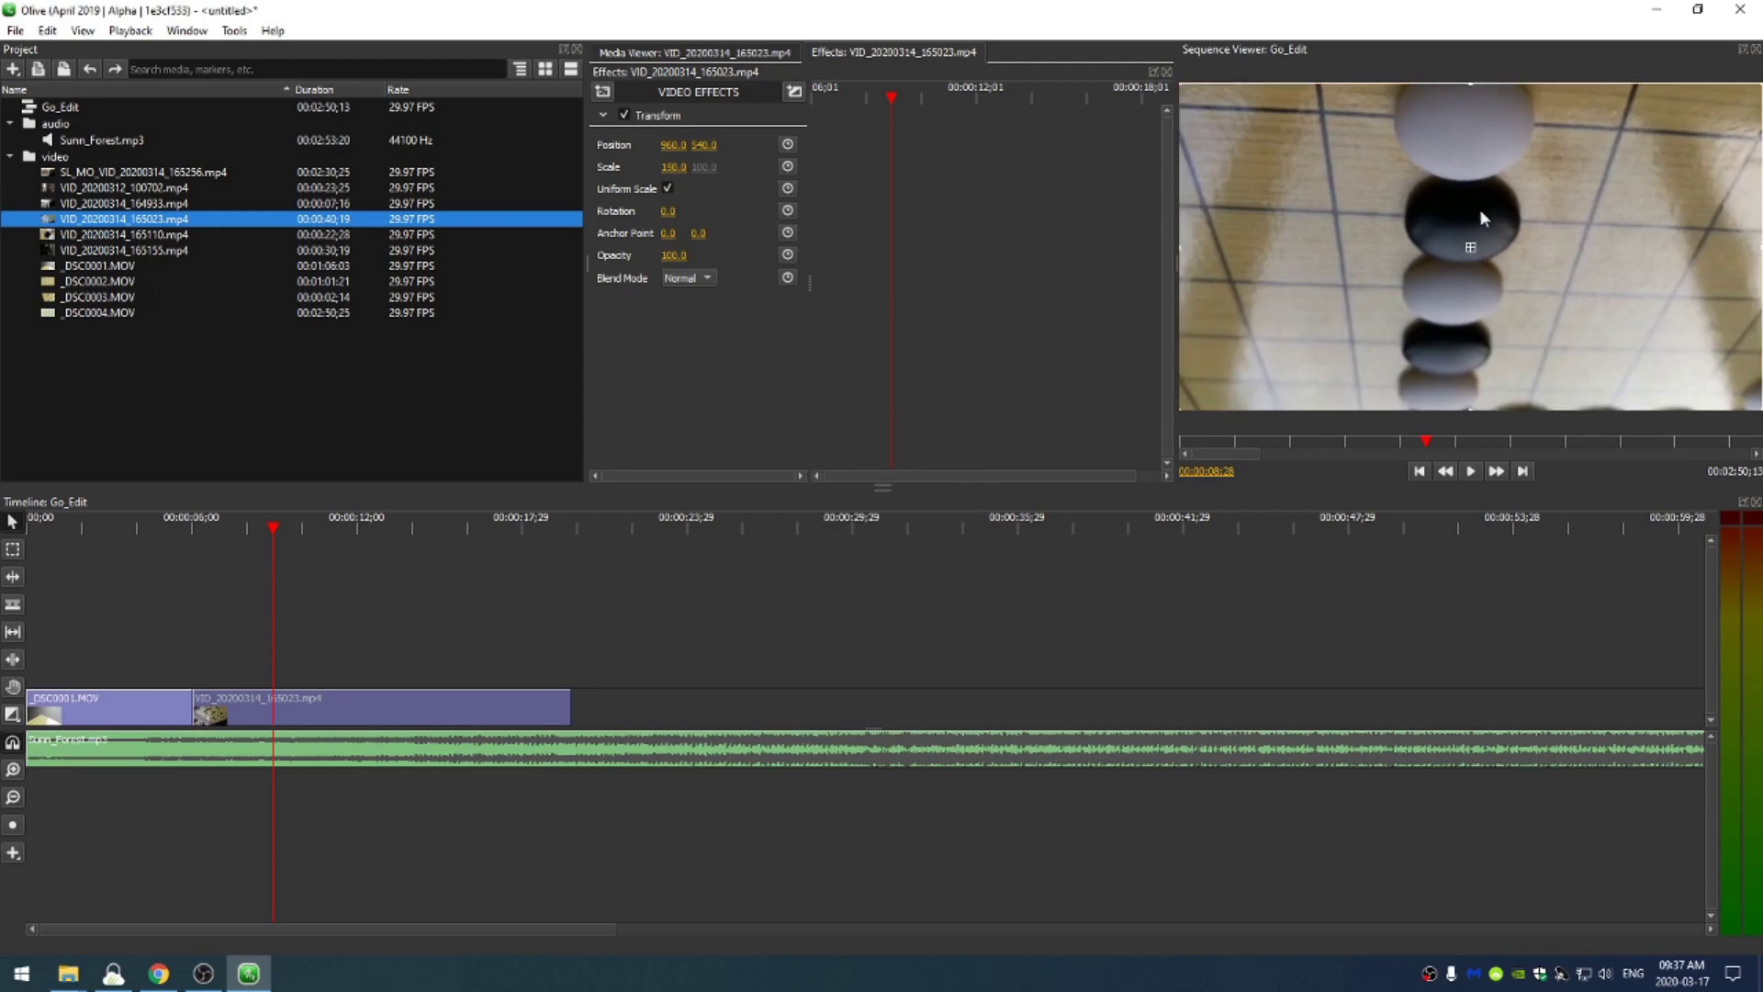
click(667, 211)
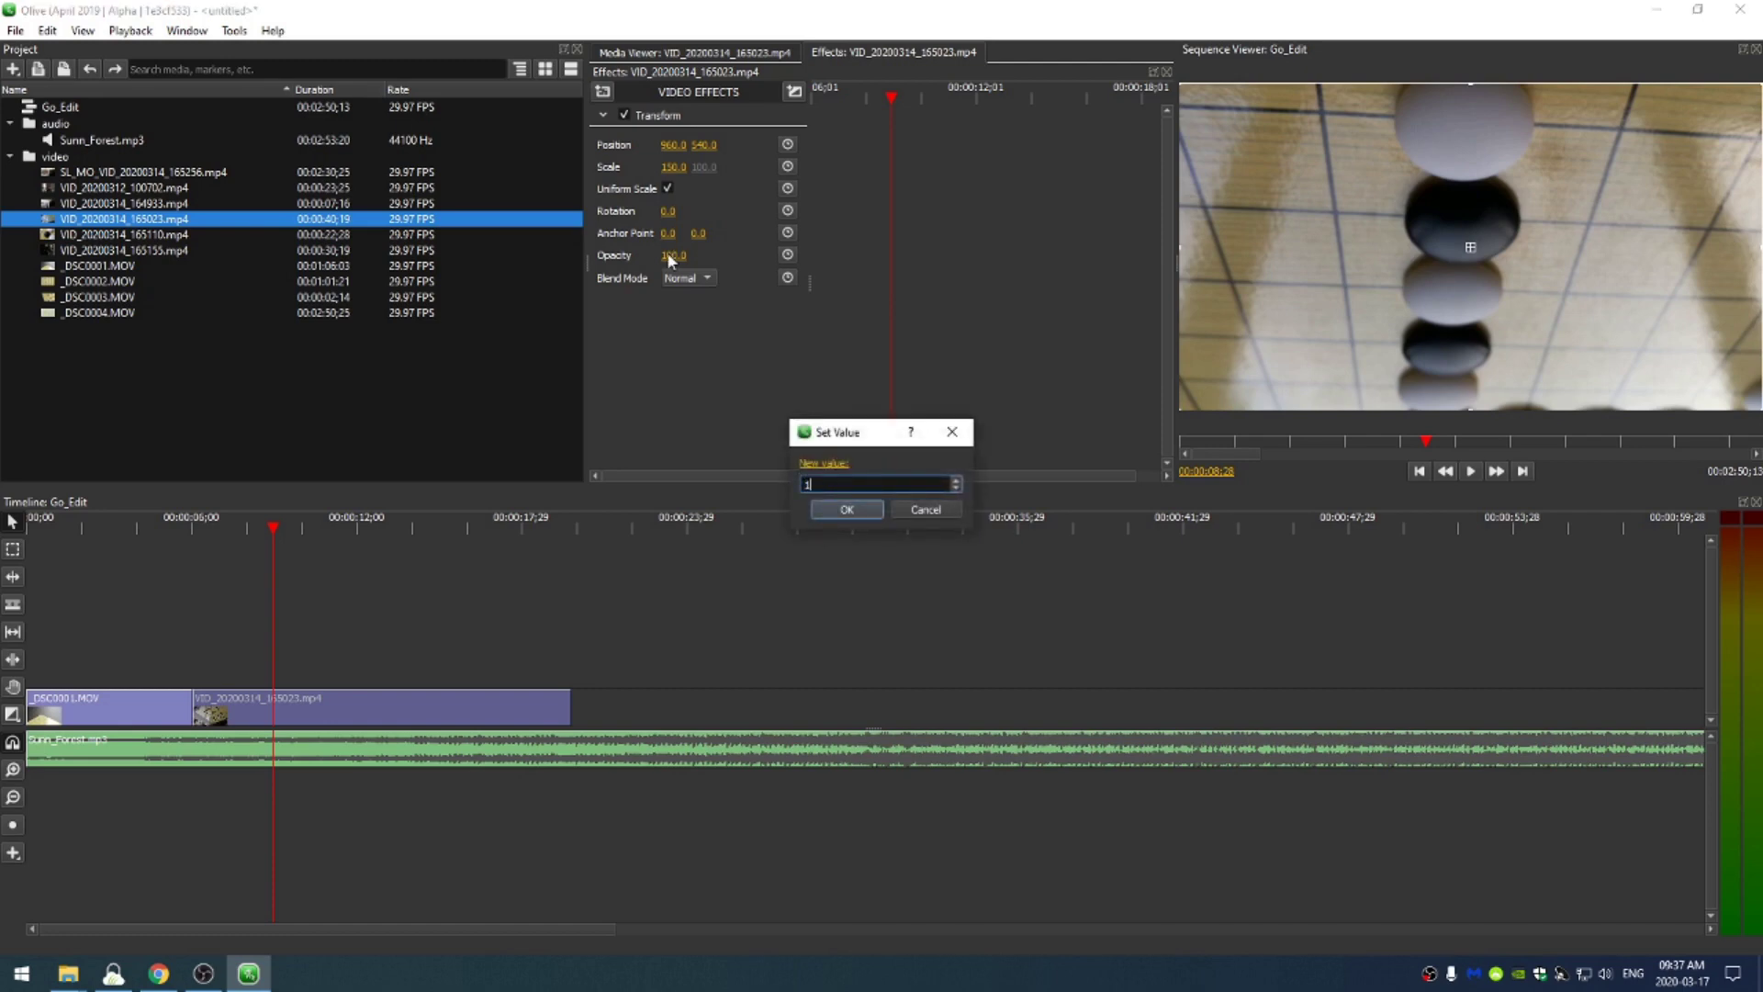
click(851, 515)
drag(273, 525, 530, 534)
drag(530, 537, 401, 566)
- Trim the Go-board clip's end back to the playhead at 11;06
drag(526, 533, 364, 542)
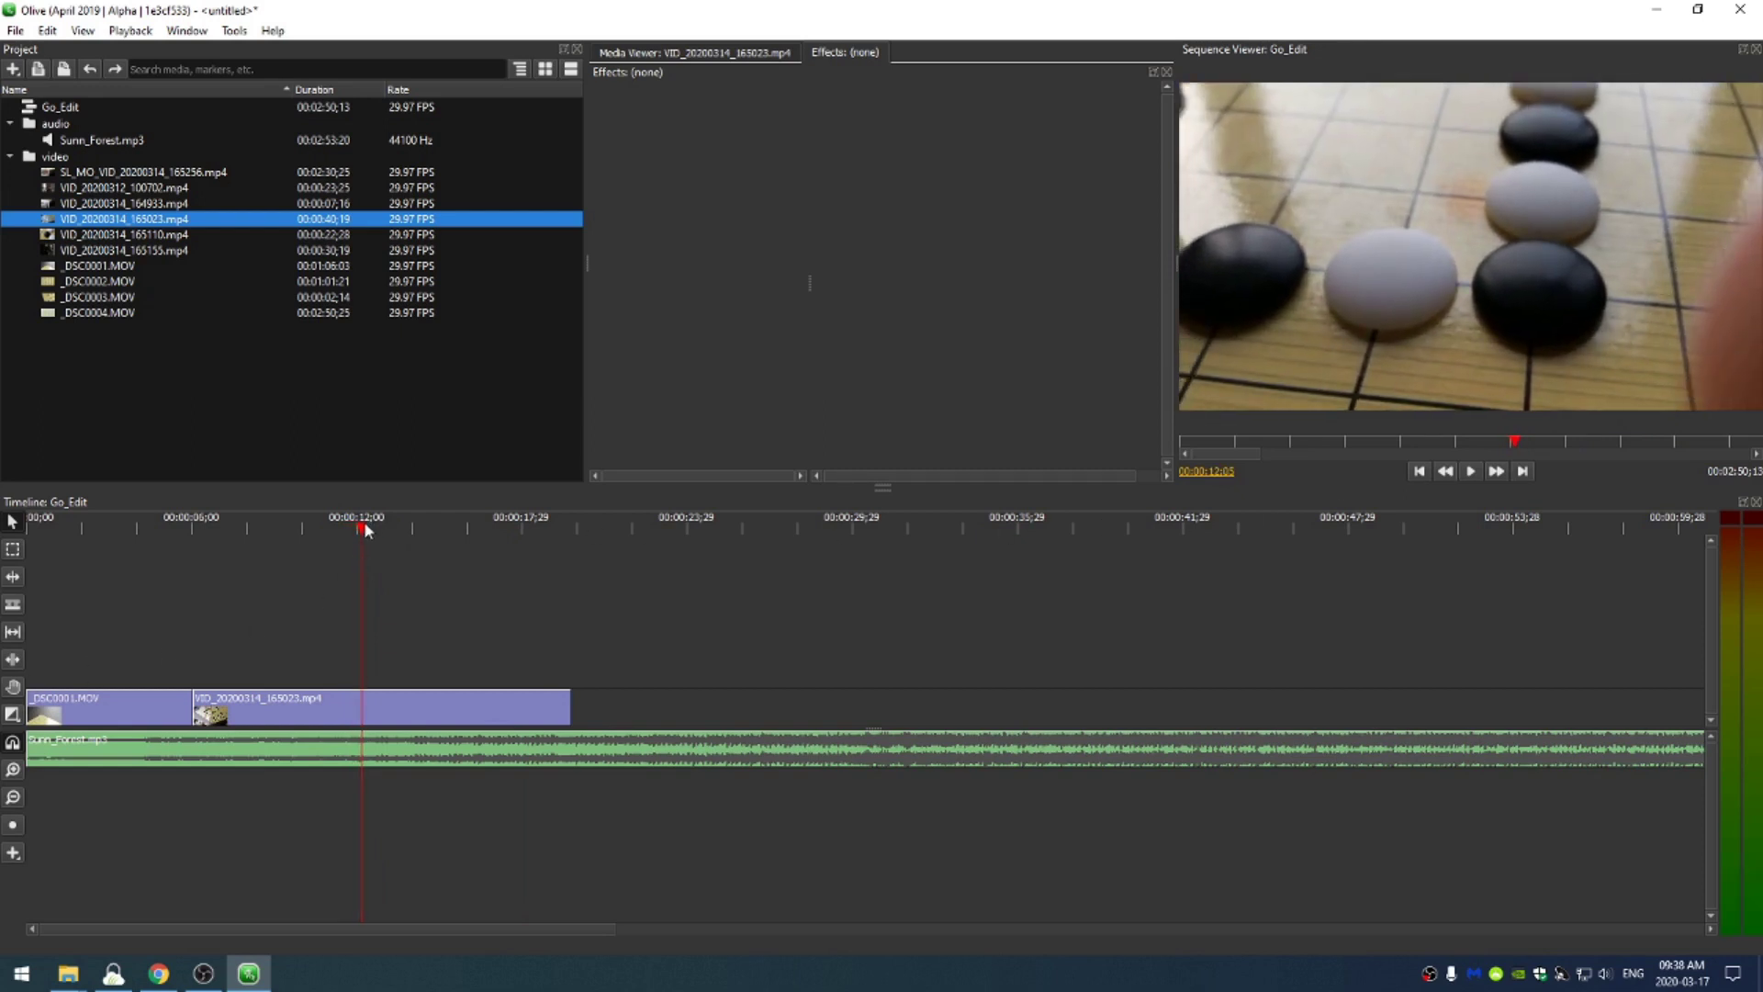
drag(365, 531, 336, 532)
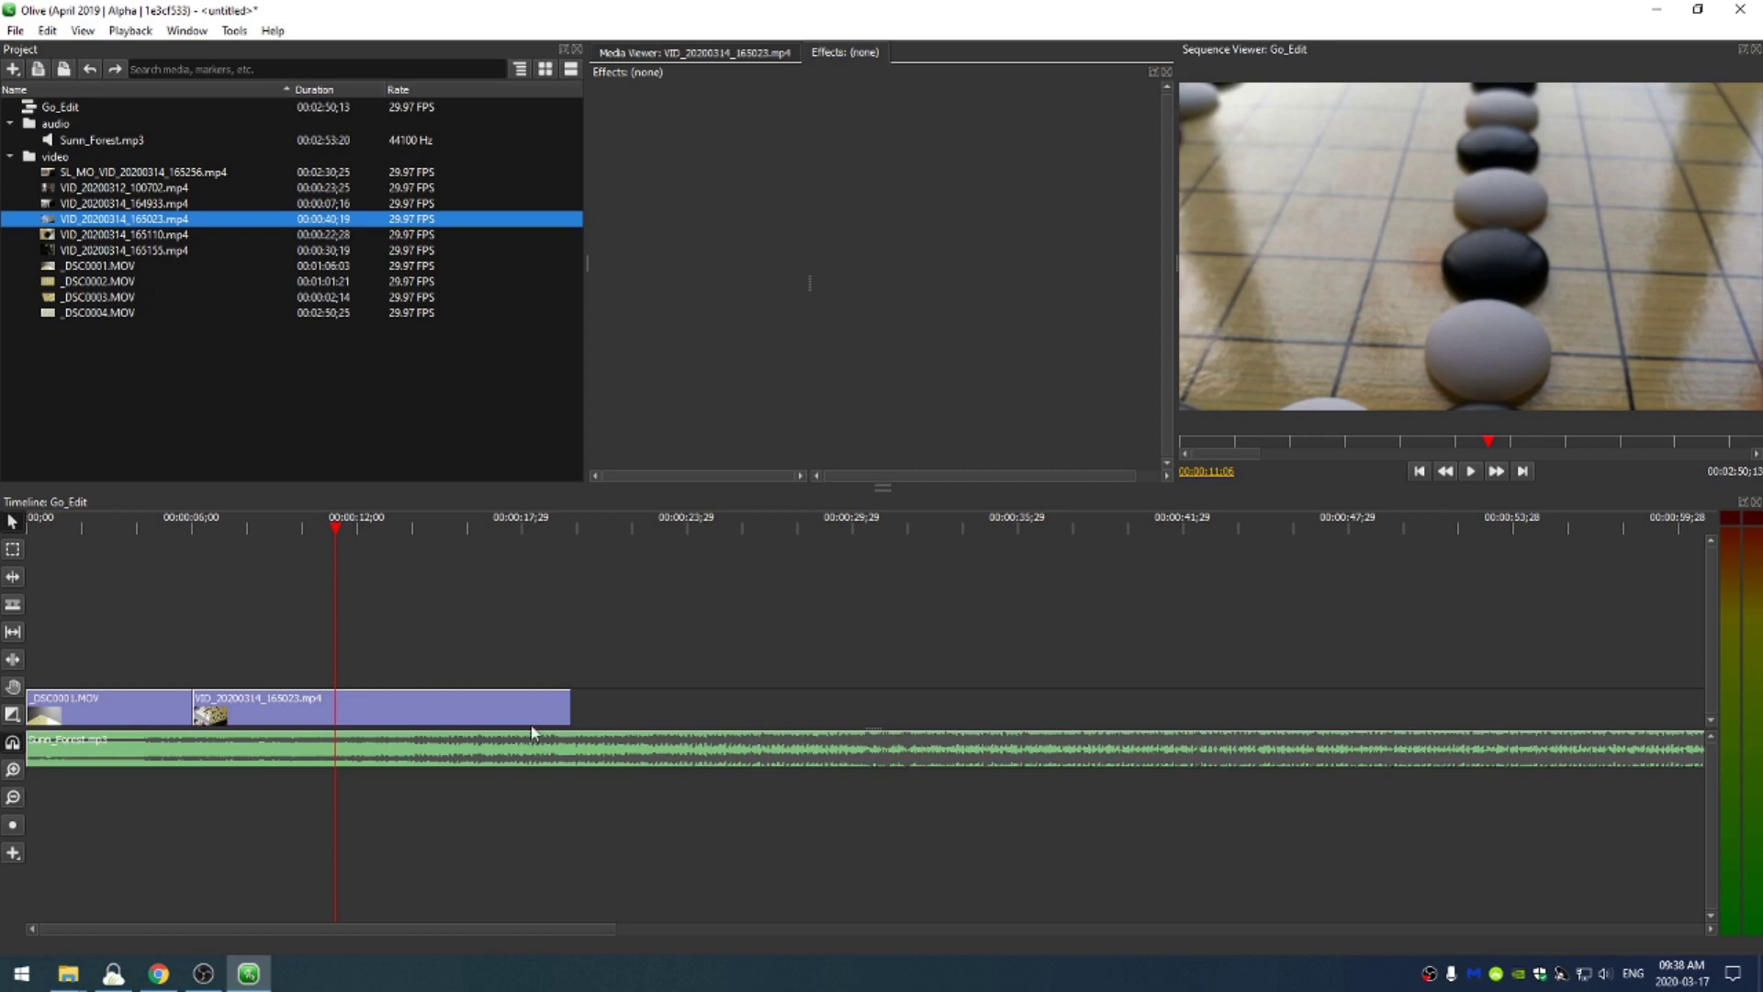
click(566, 706)
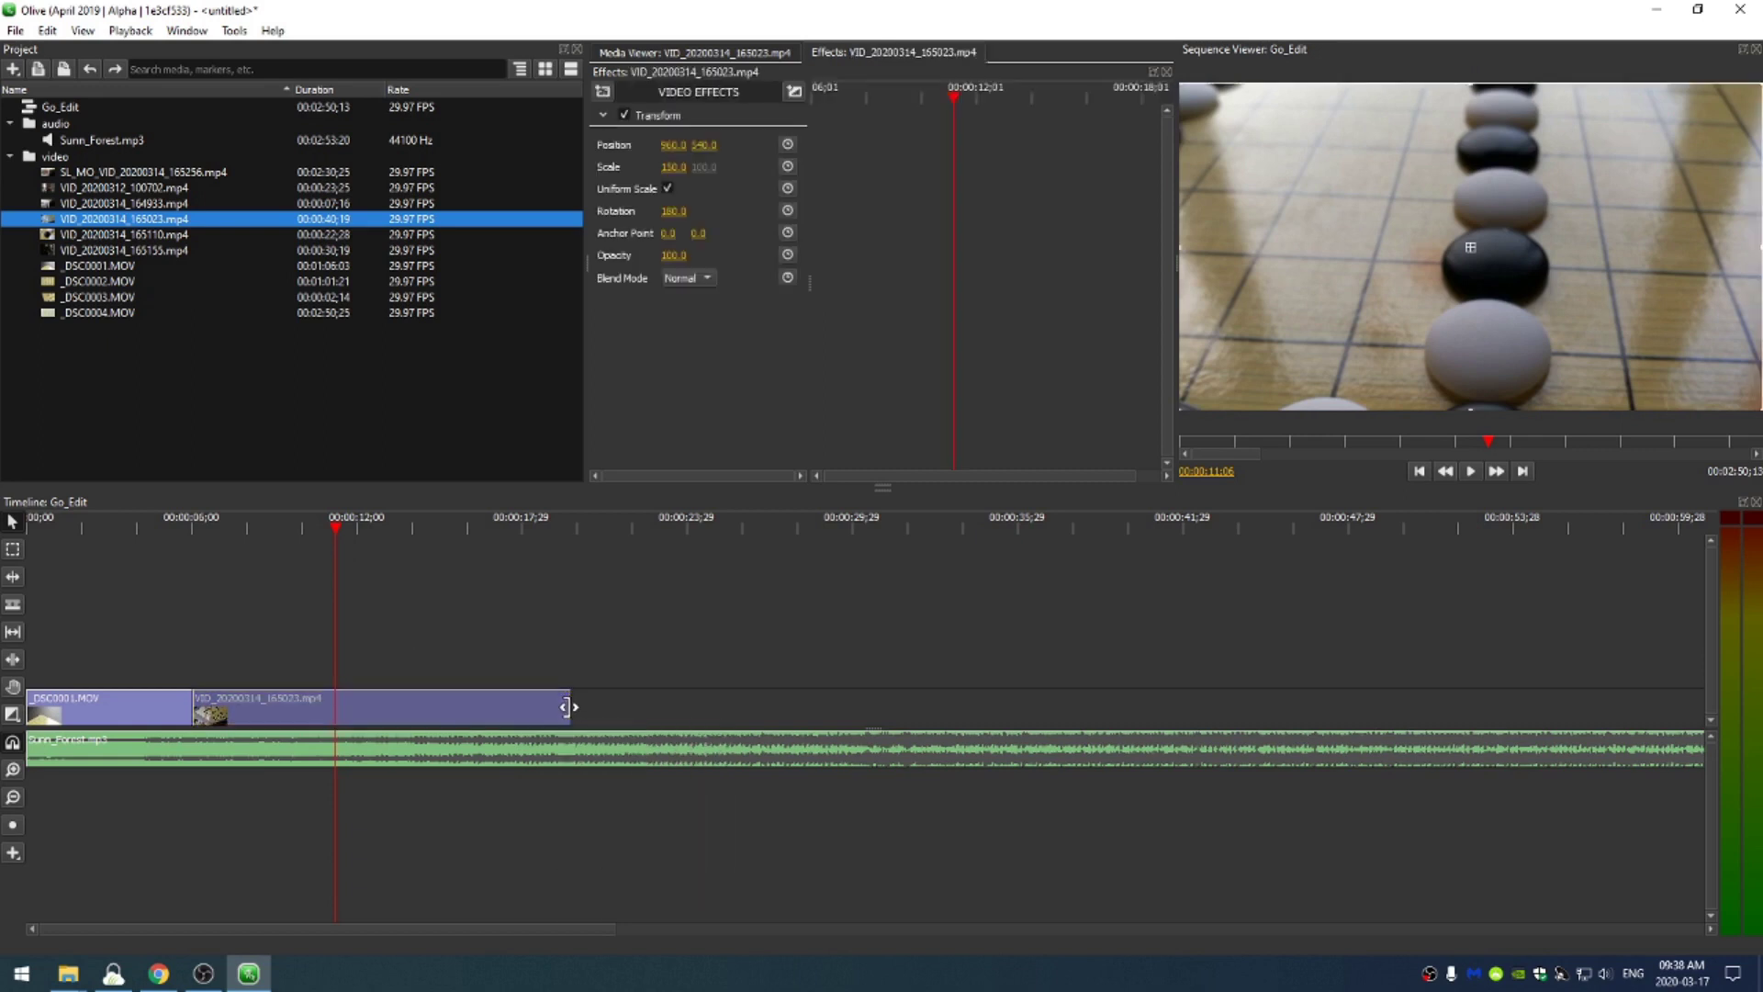
drag(566, 706, 335, 708)
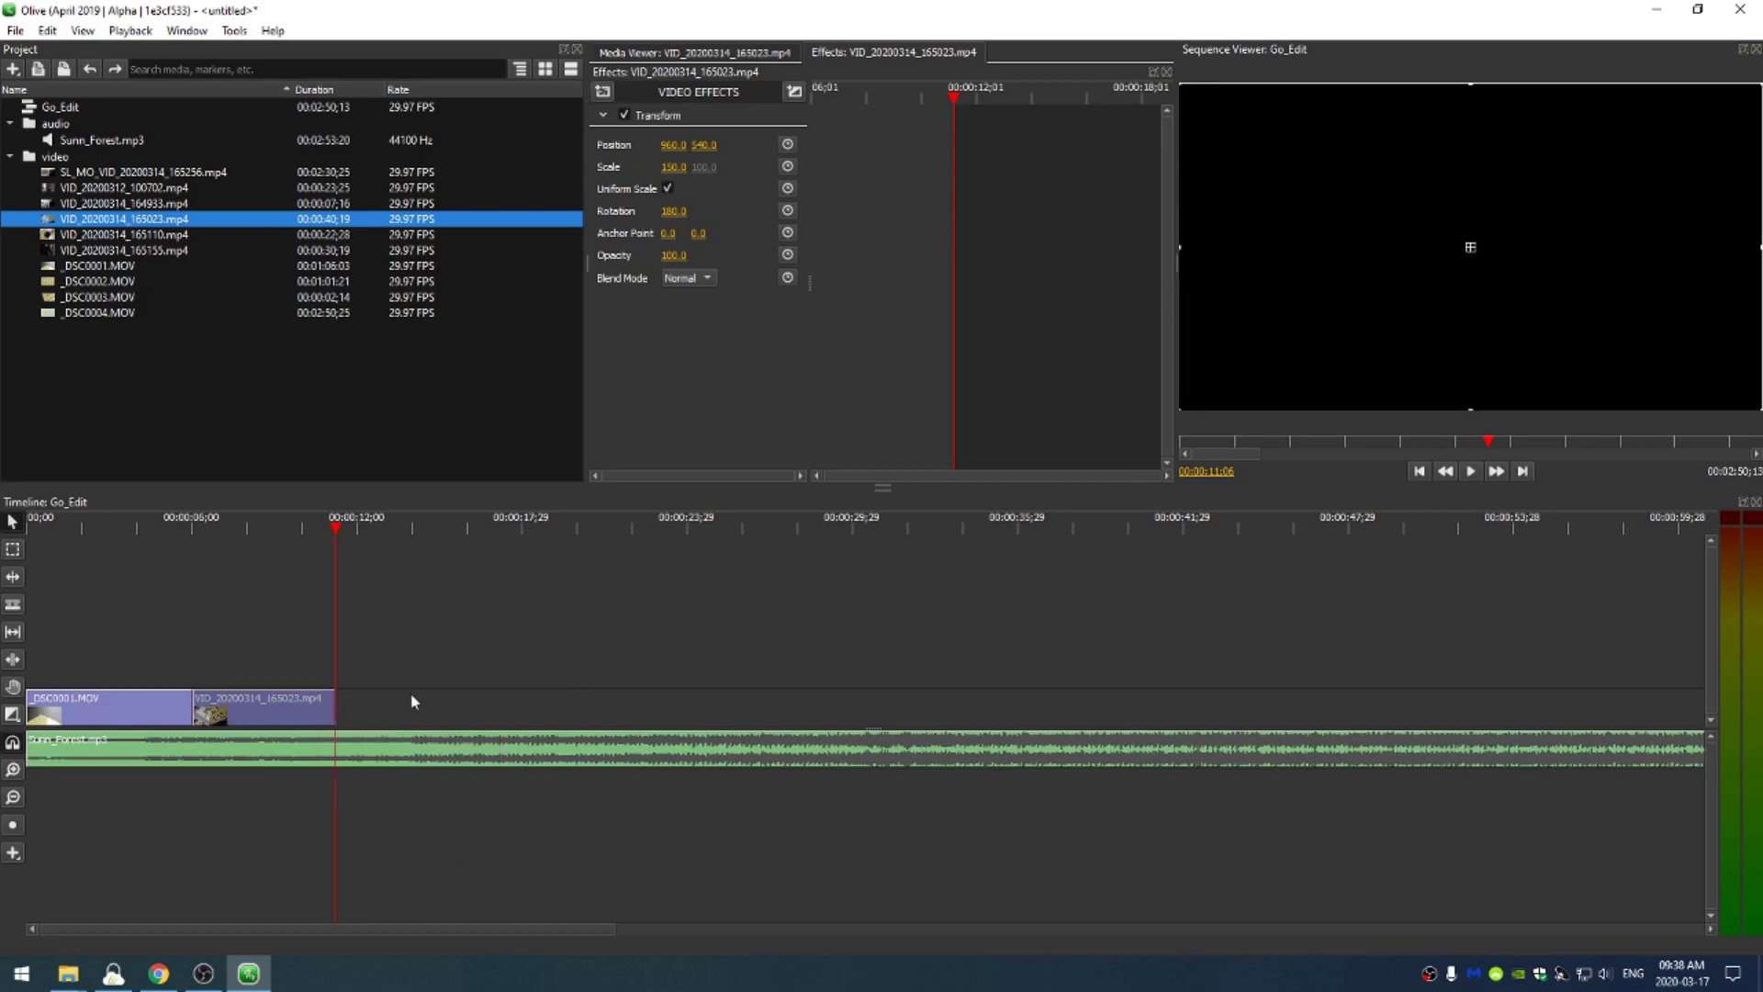
mouse_move(197, 529)
mouse_down()
mouse_move(154, 536)
mouse_move(195, 542)
mouse_up()
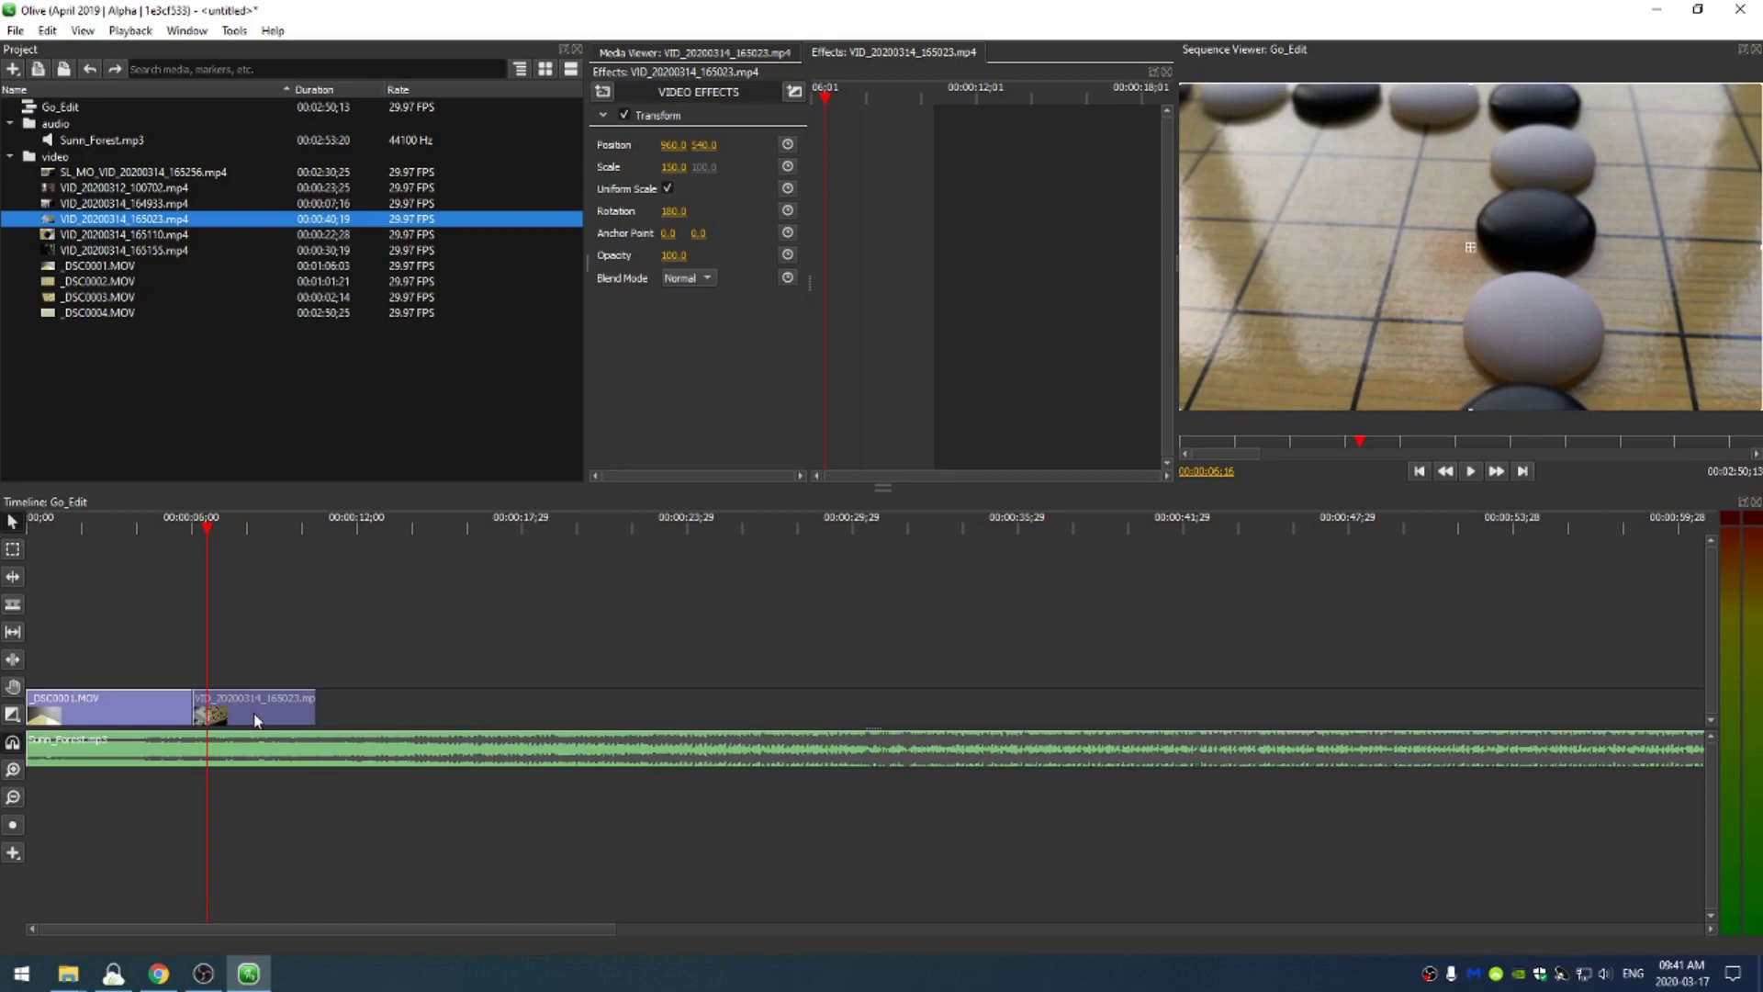
- Move the Go-board clip up a track, enable opacity keyframes, and extend its start over _DSC0001.MOV
mouse_move(212, 531)
mouse_down()
mouse_move(168, 527)
mouse_move(184, 531)
mouse_up()
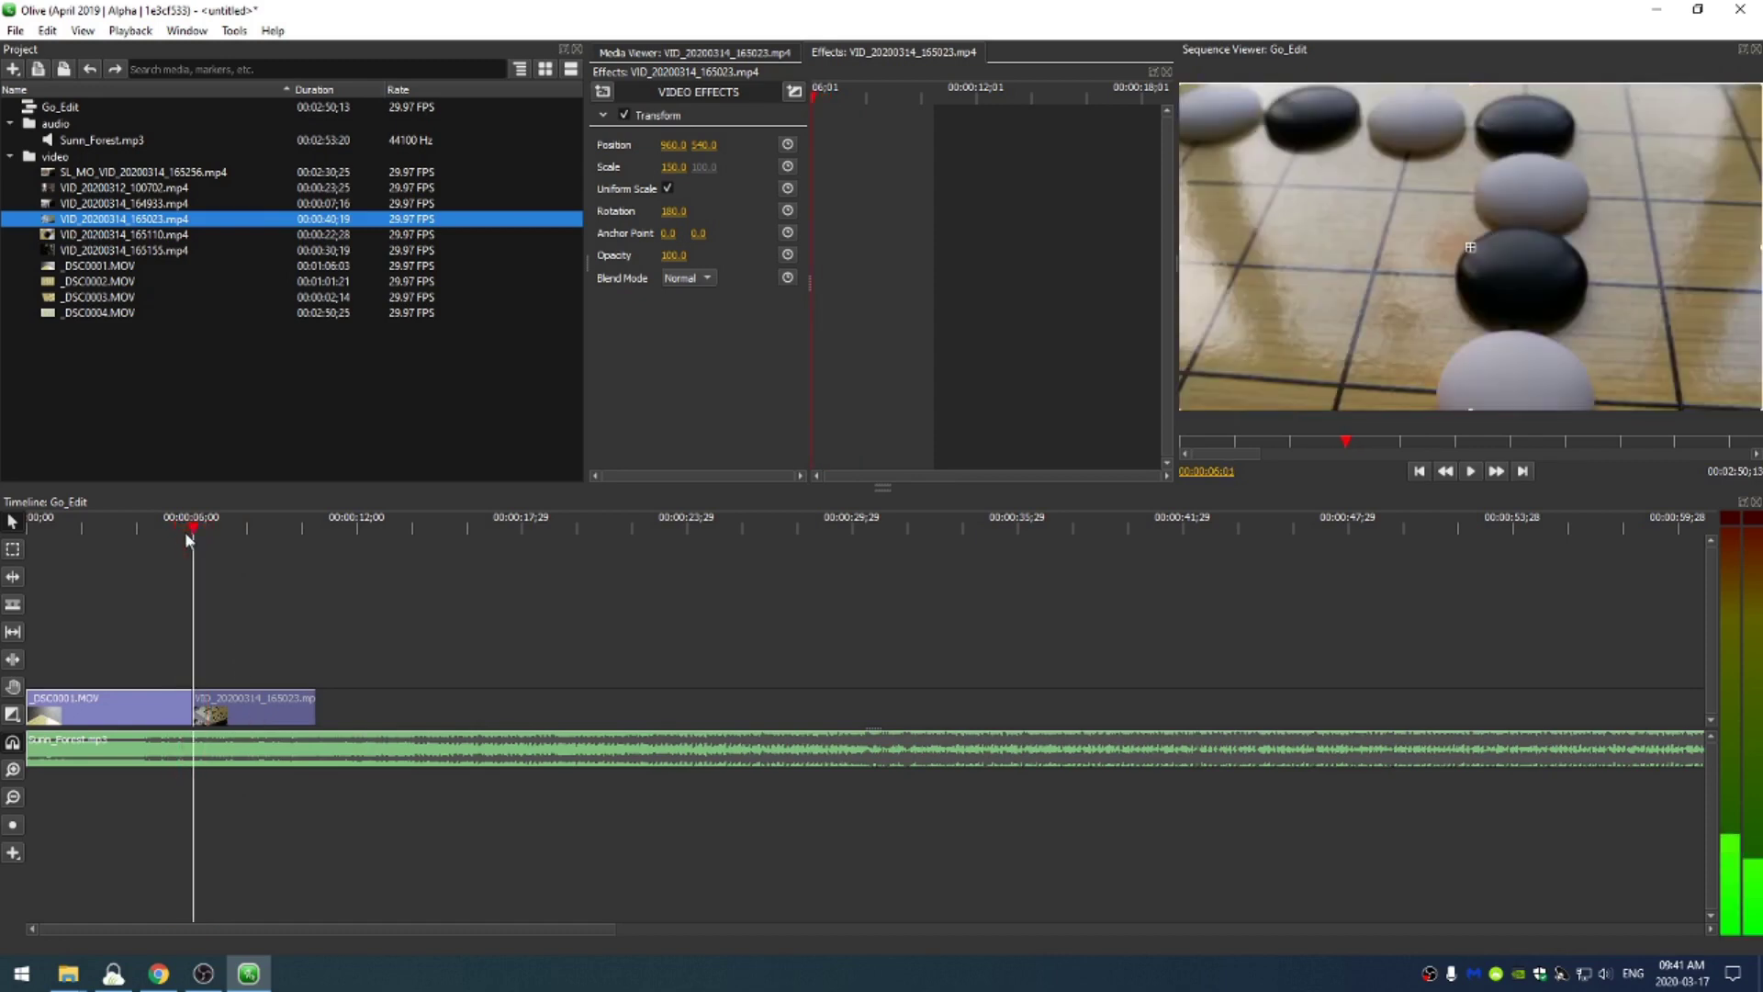
drag(224, 707, 231, 685)
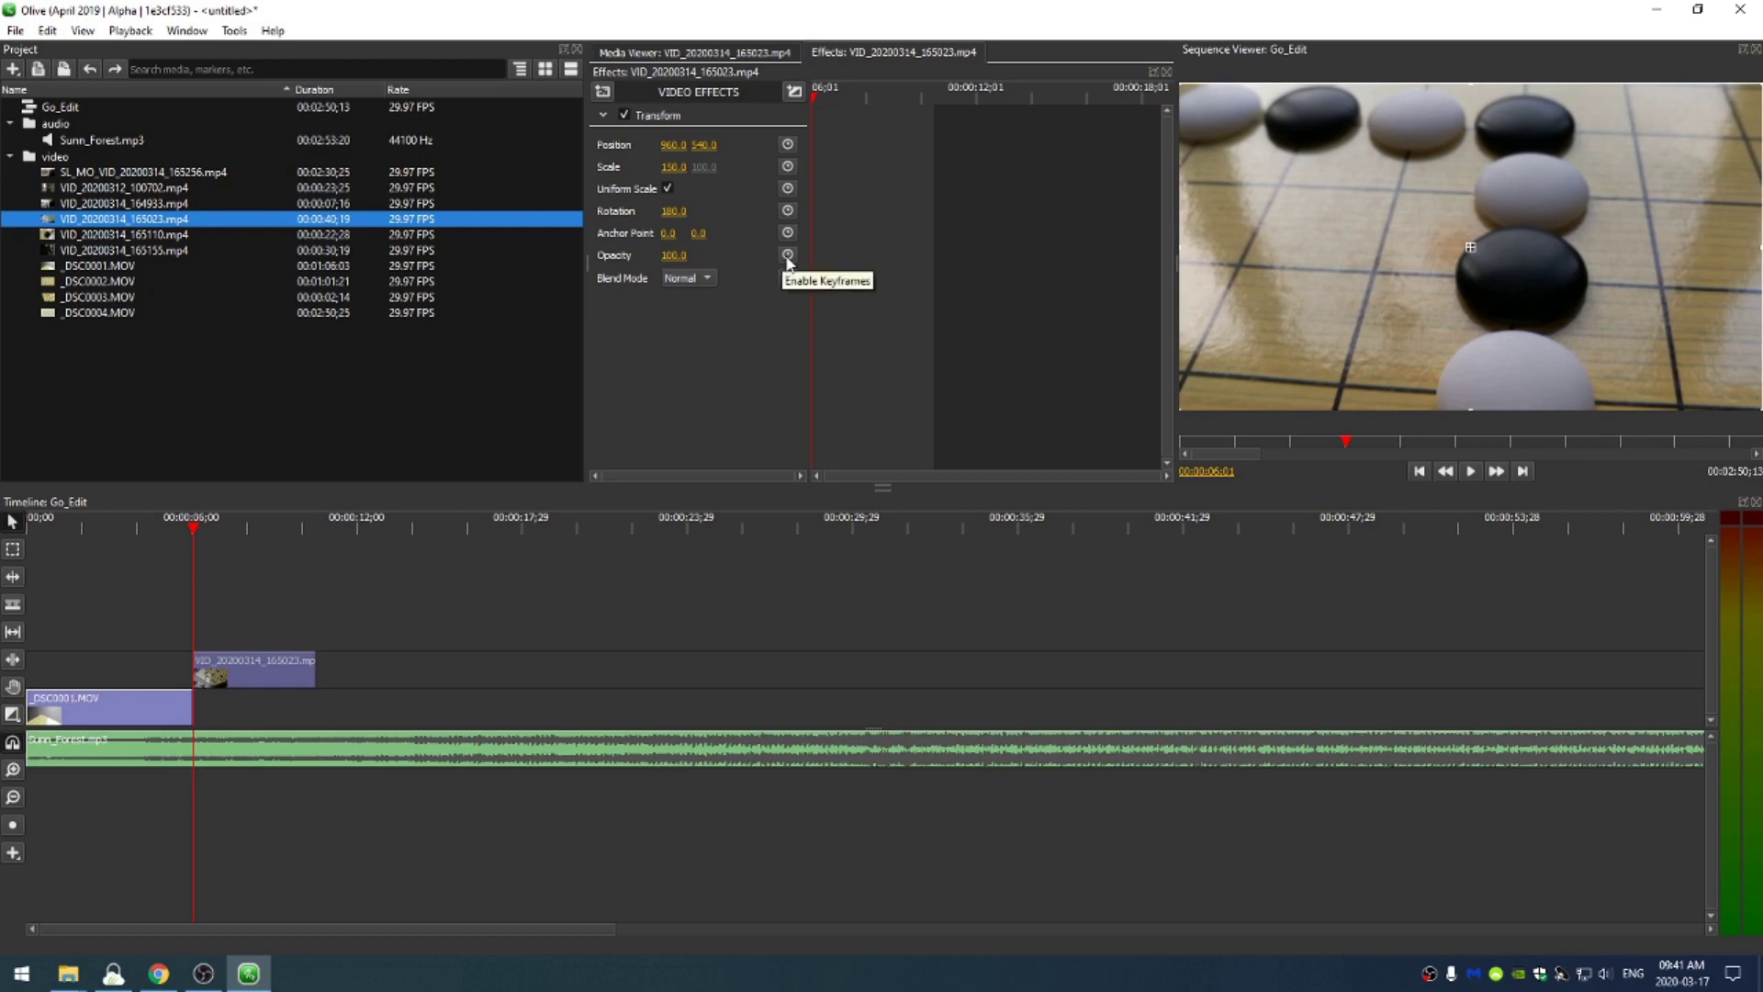
click(787, 256)
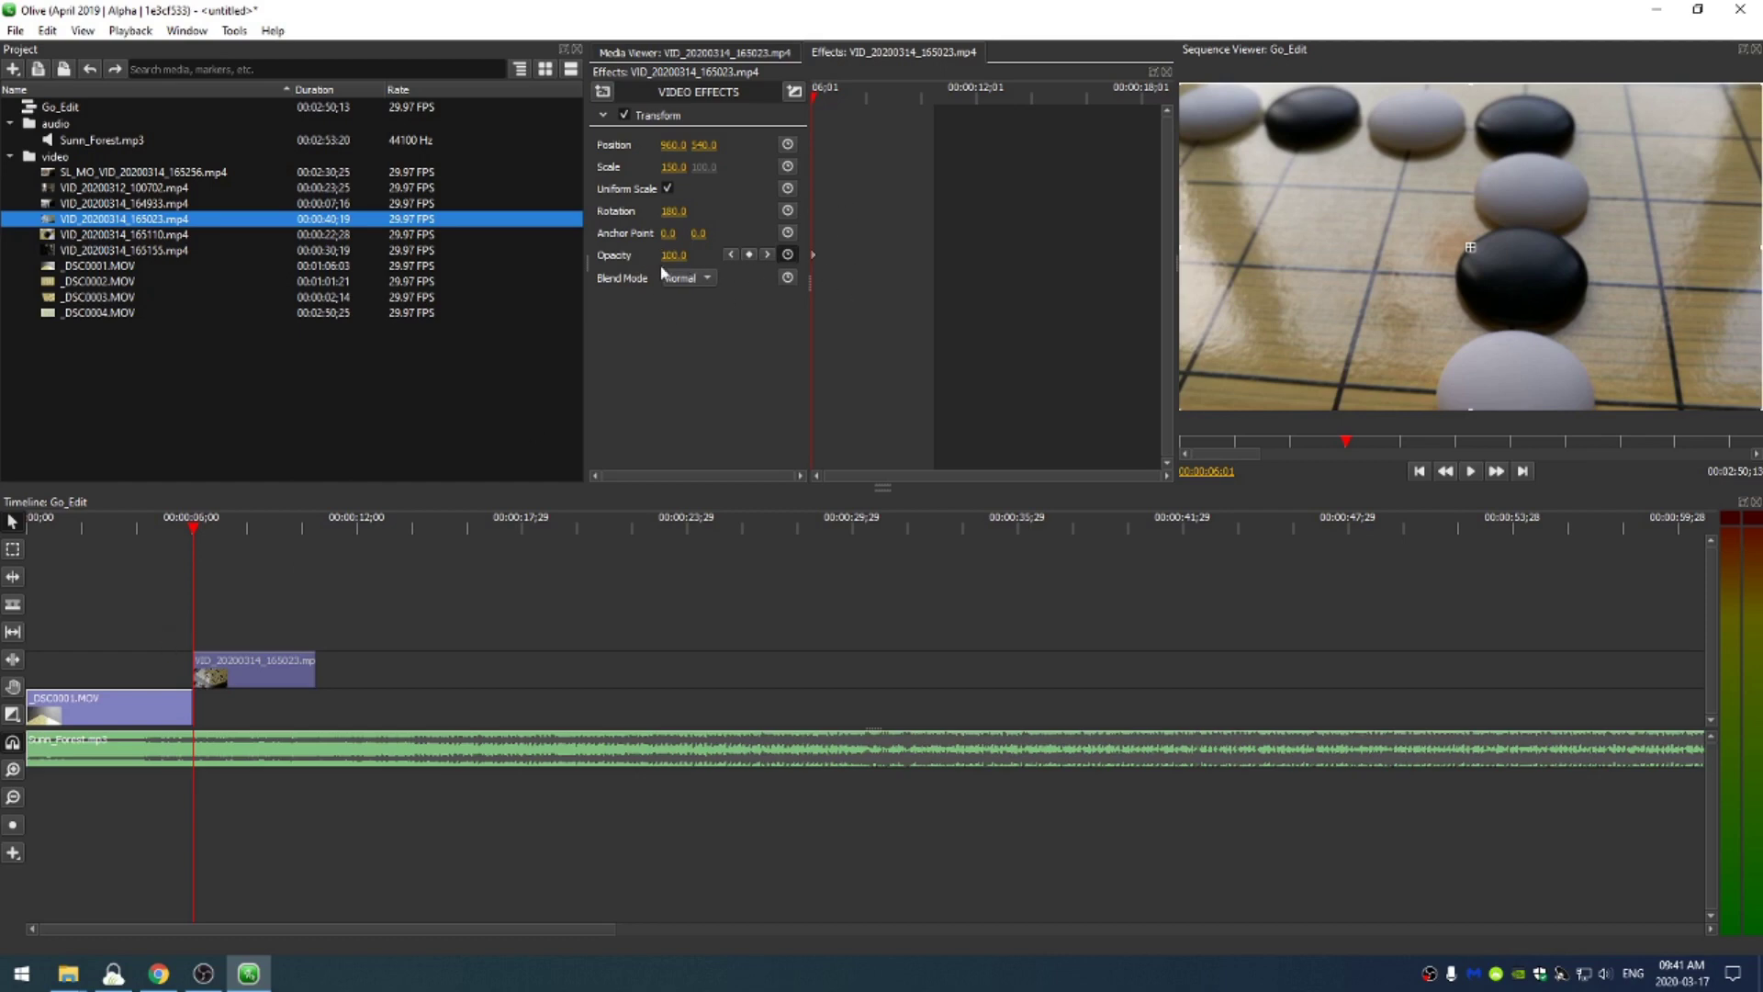
drag(192, 675, 155, 678)
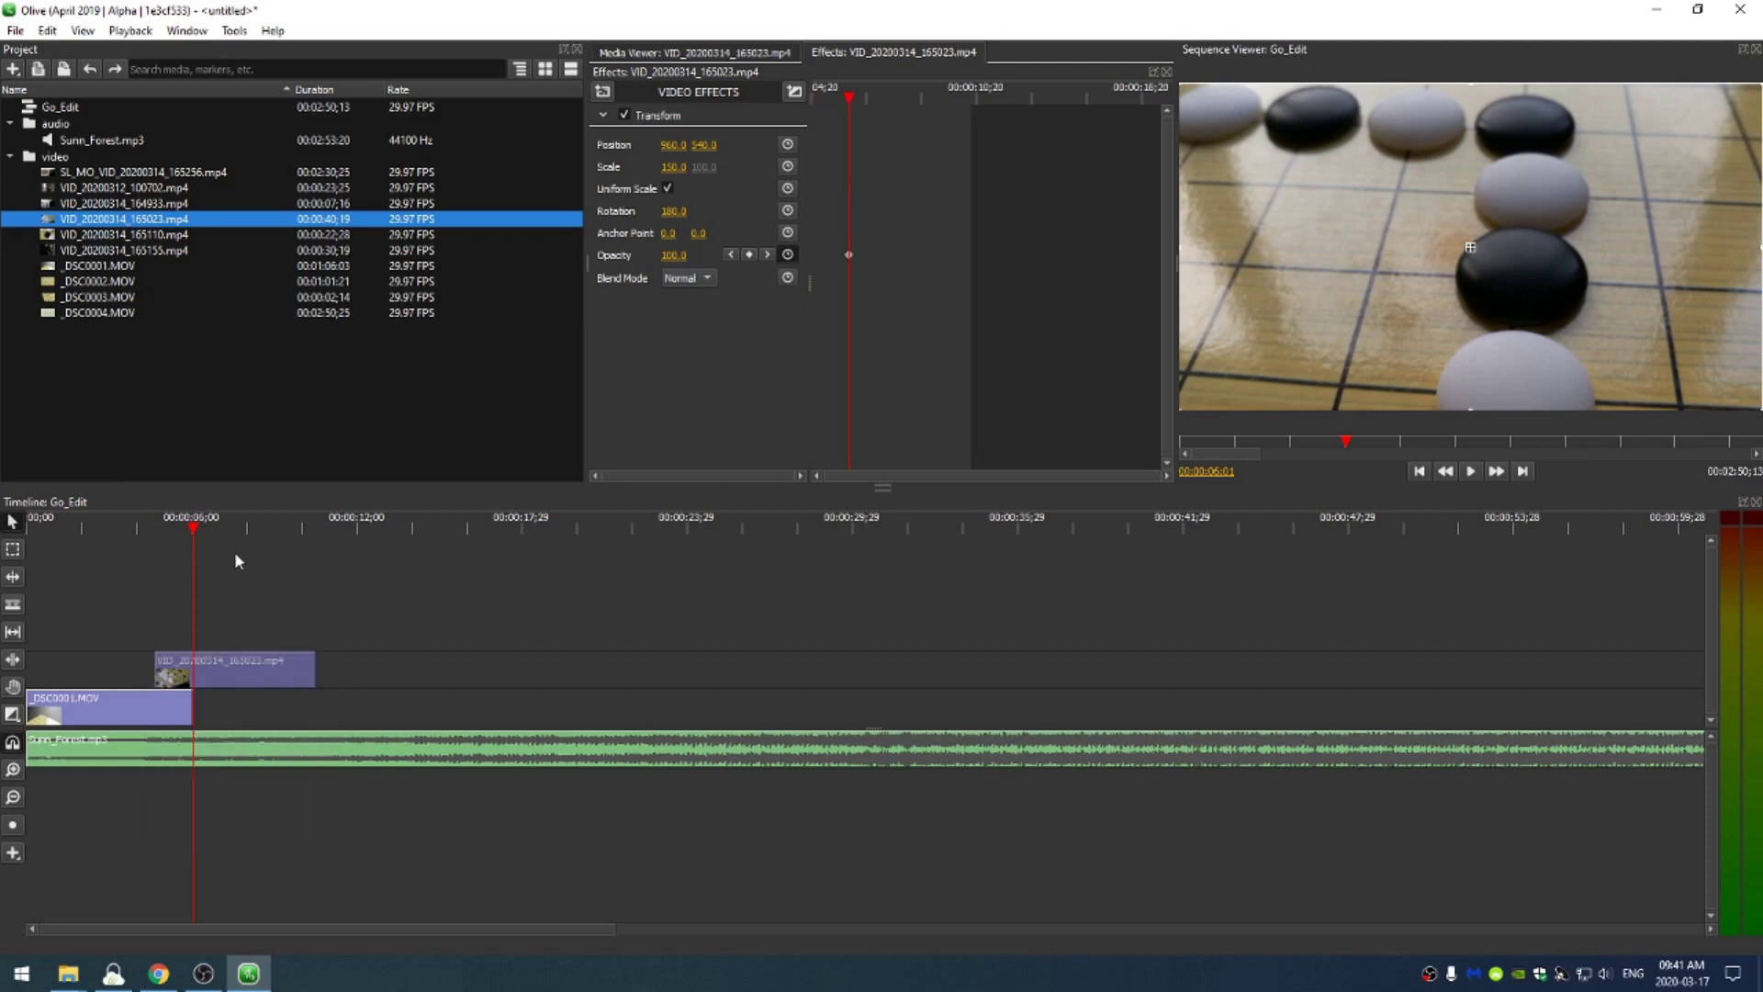
- Set opacity to 0 at the clip's start, review the fade, and choose Cross Dissolve
key(Up)
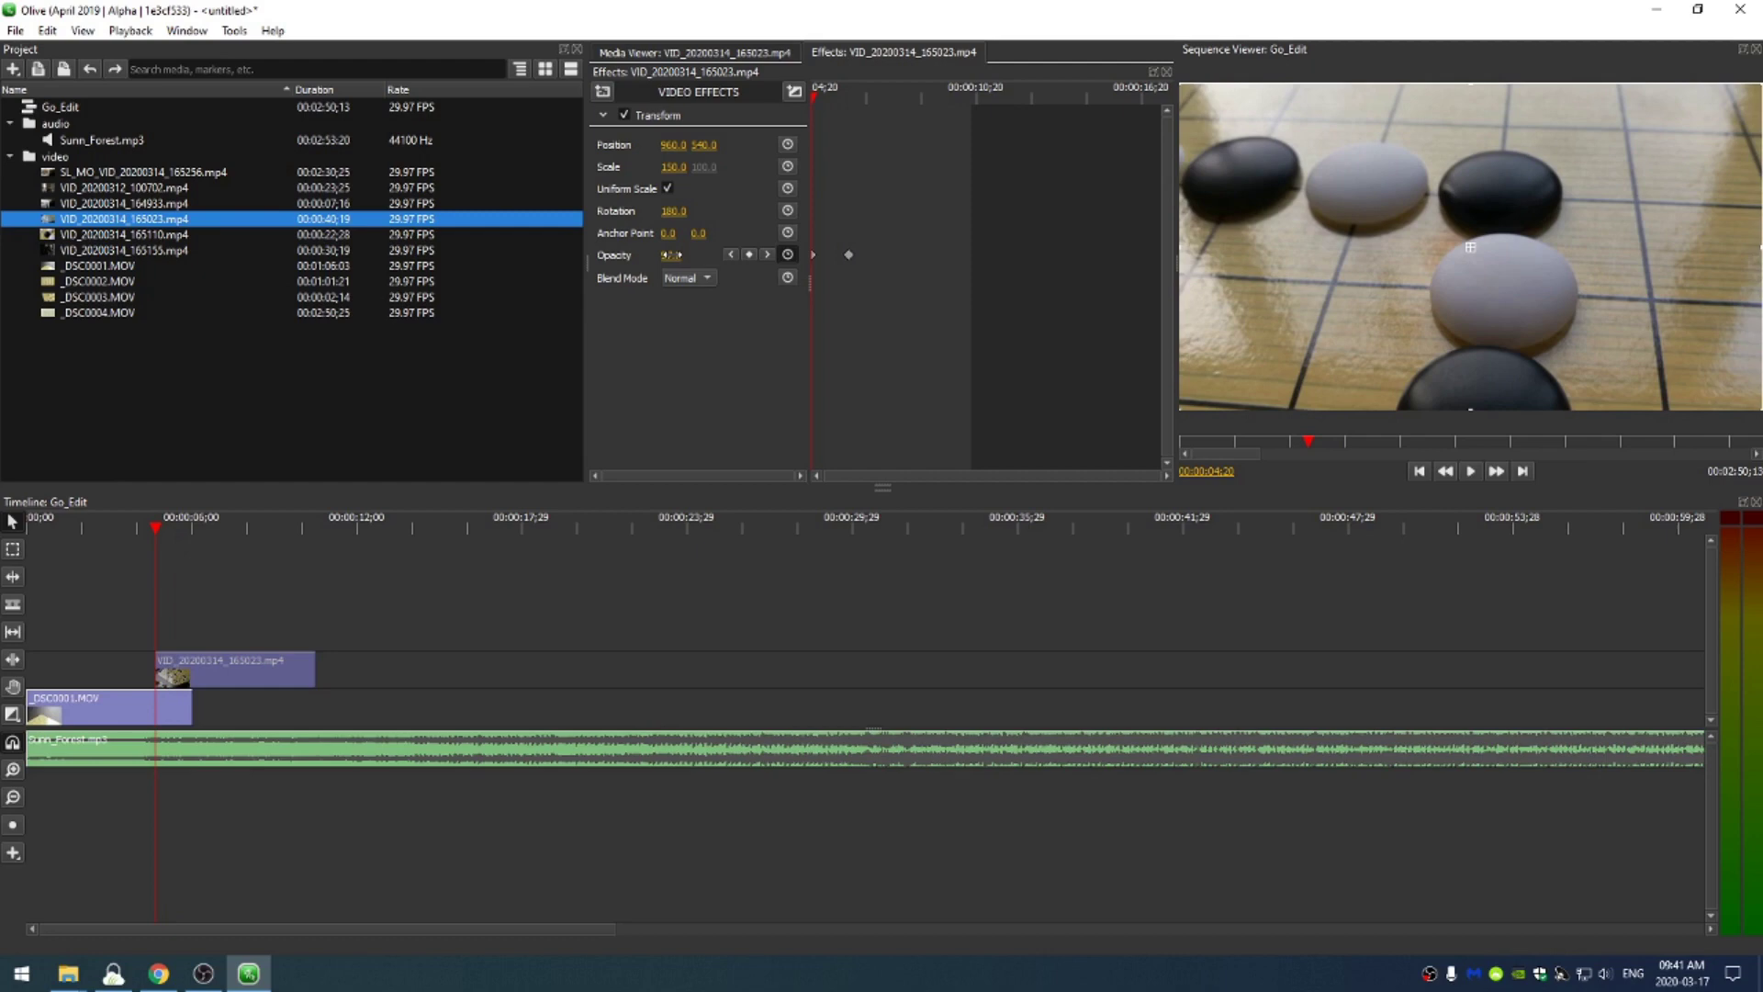
drag(677, 254, 642, 254)
key(space)
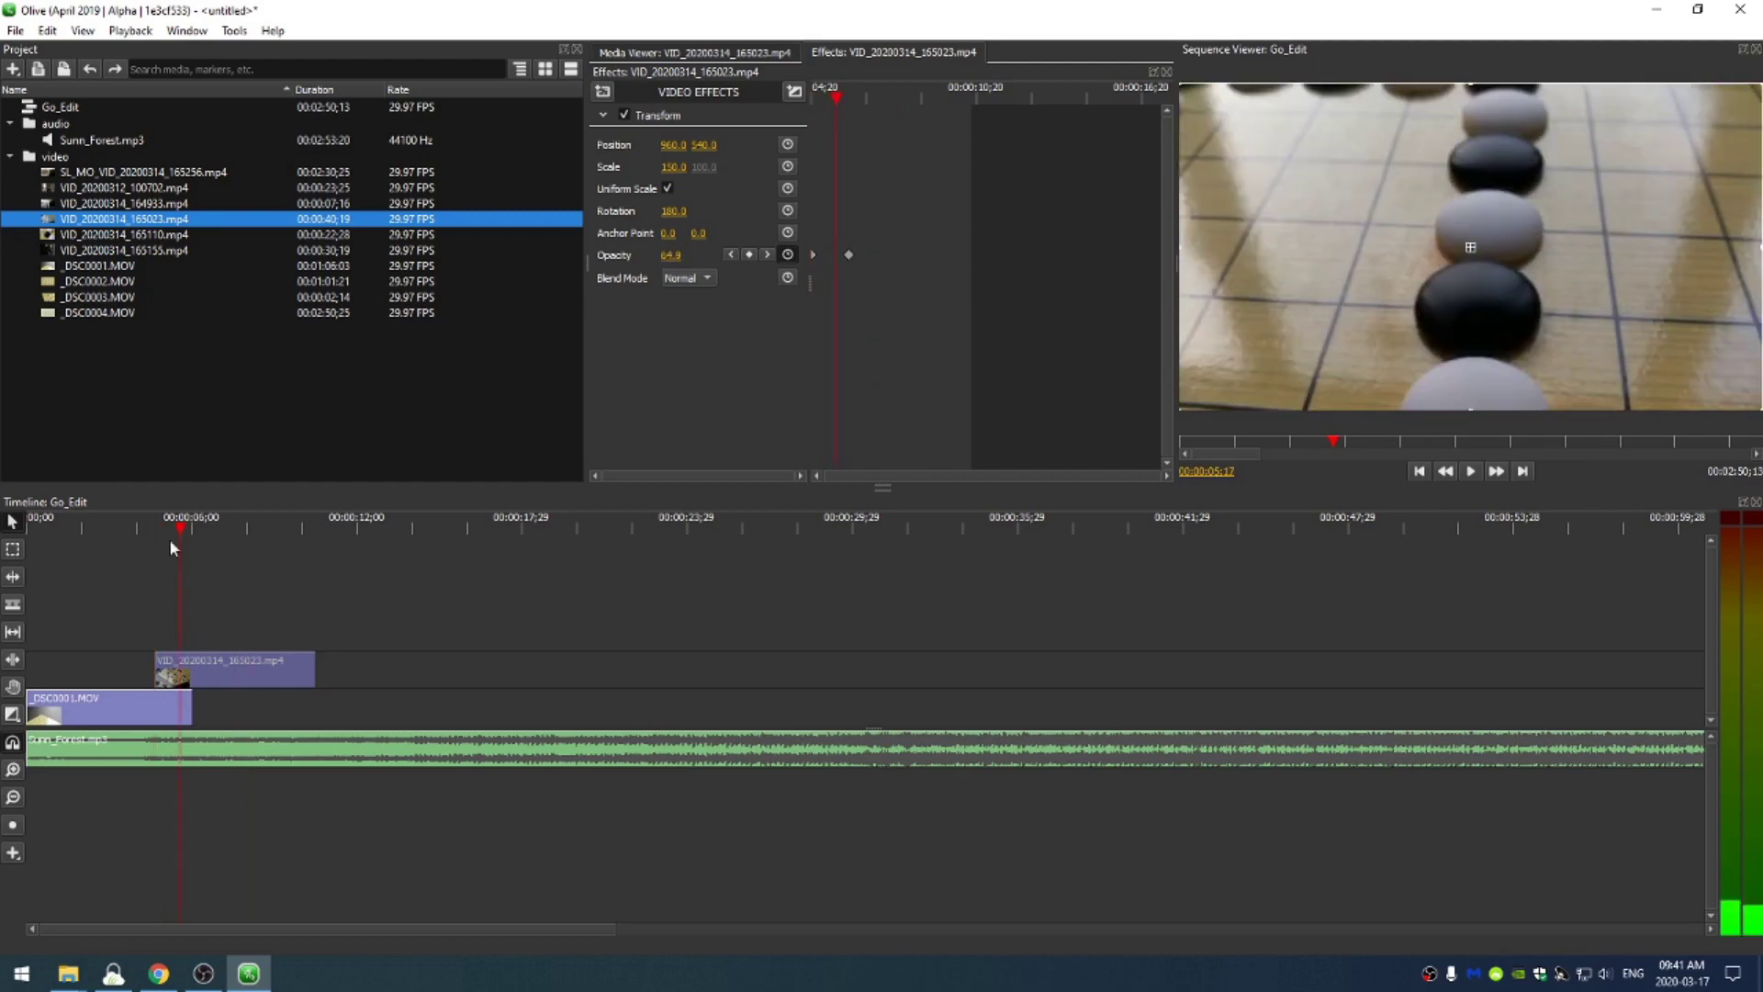
drag(169, 538, 132, 554)
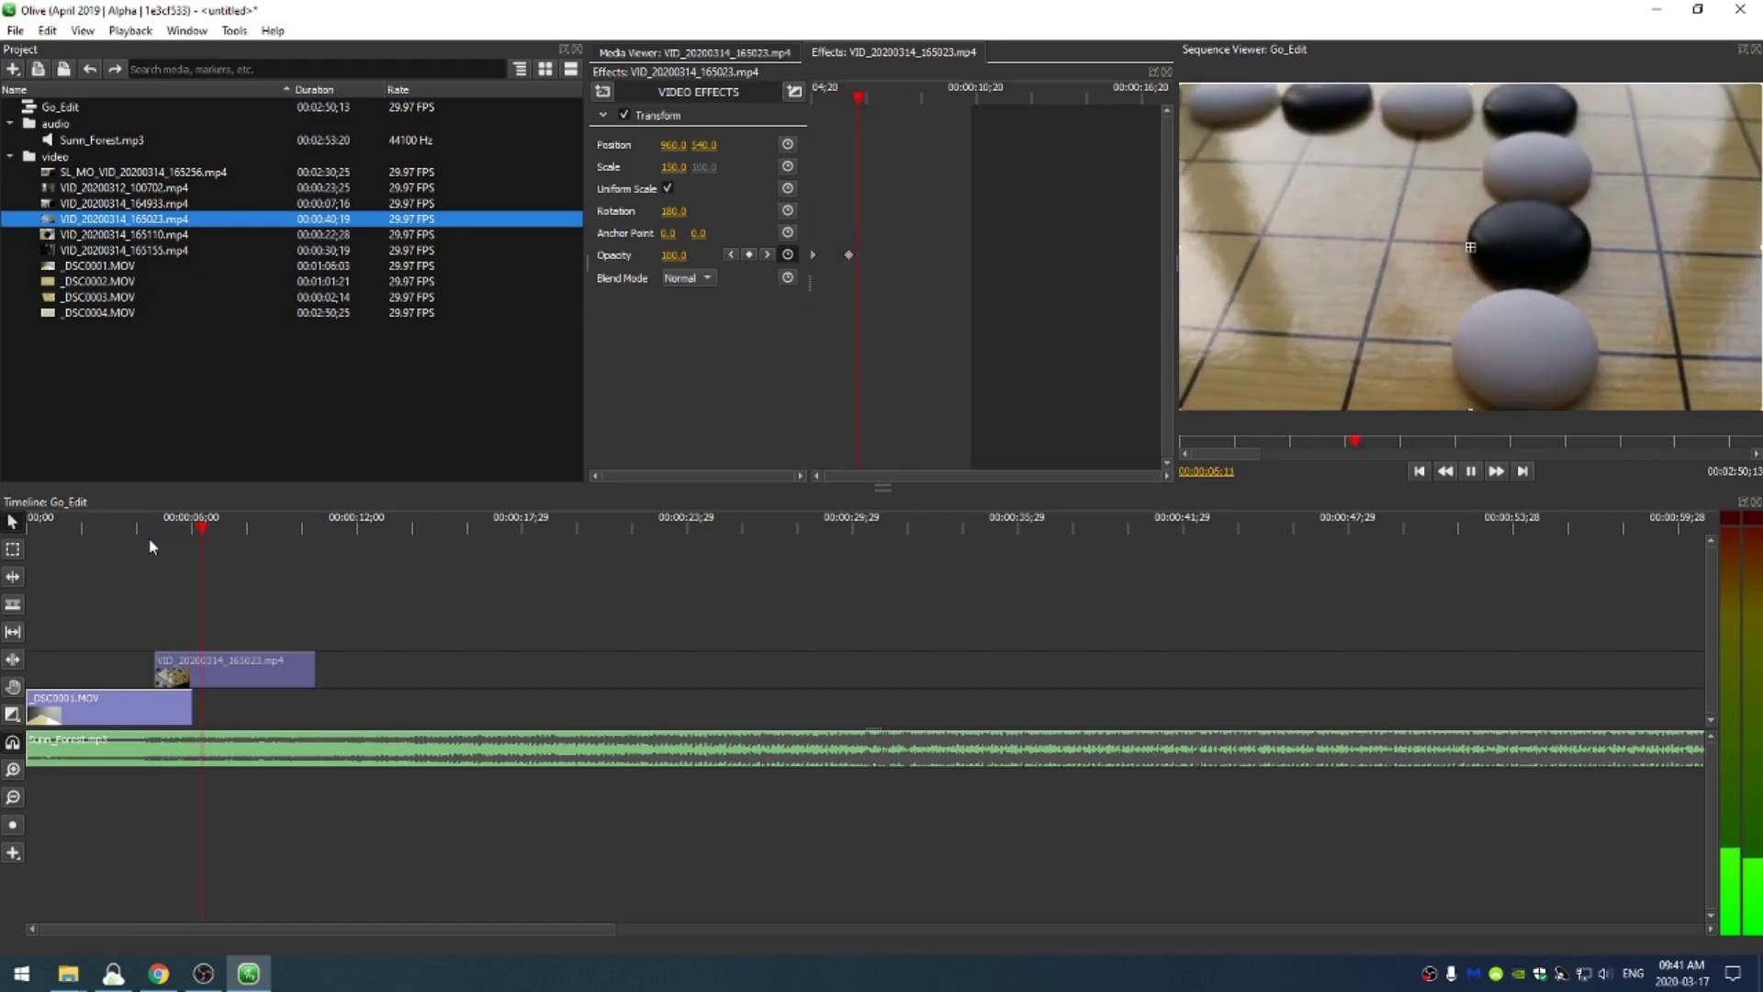
key(space)
click(13, 716)
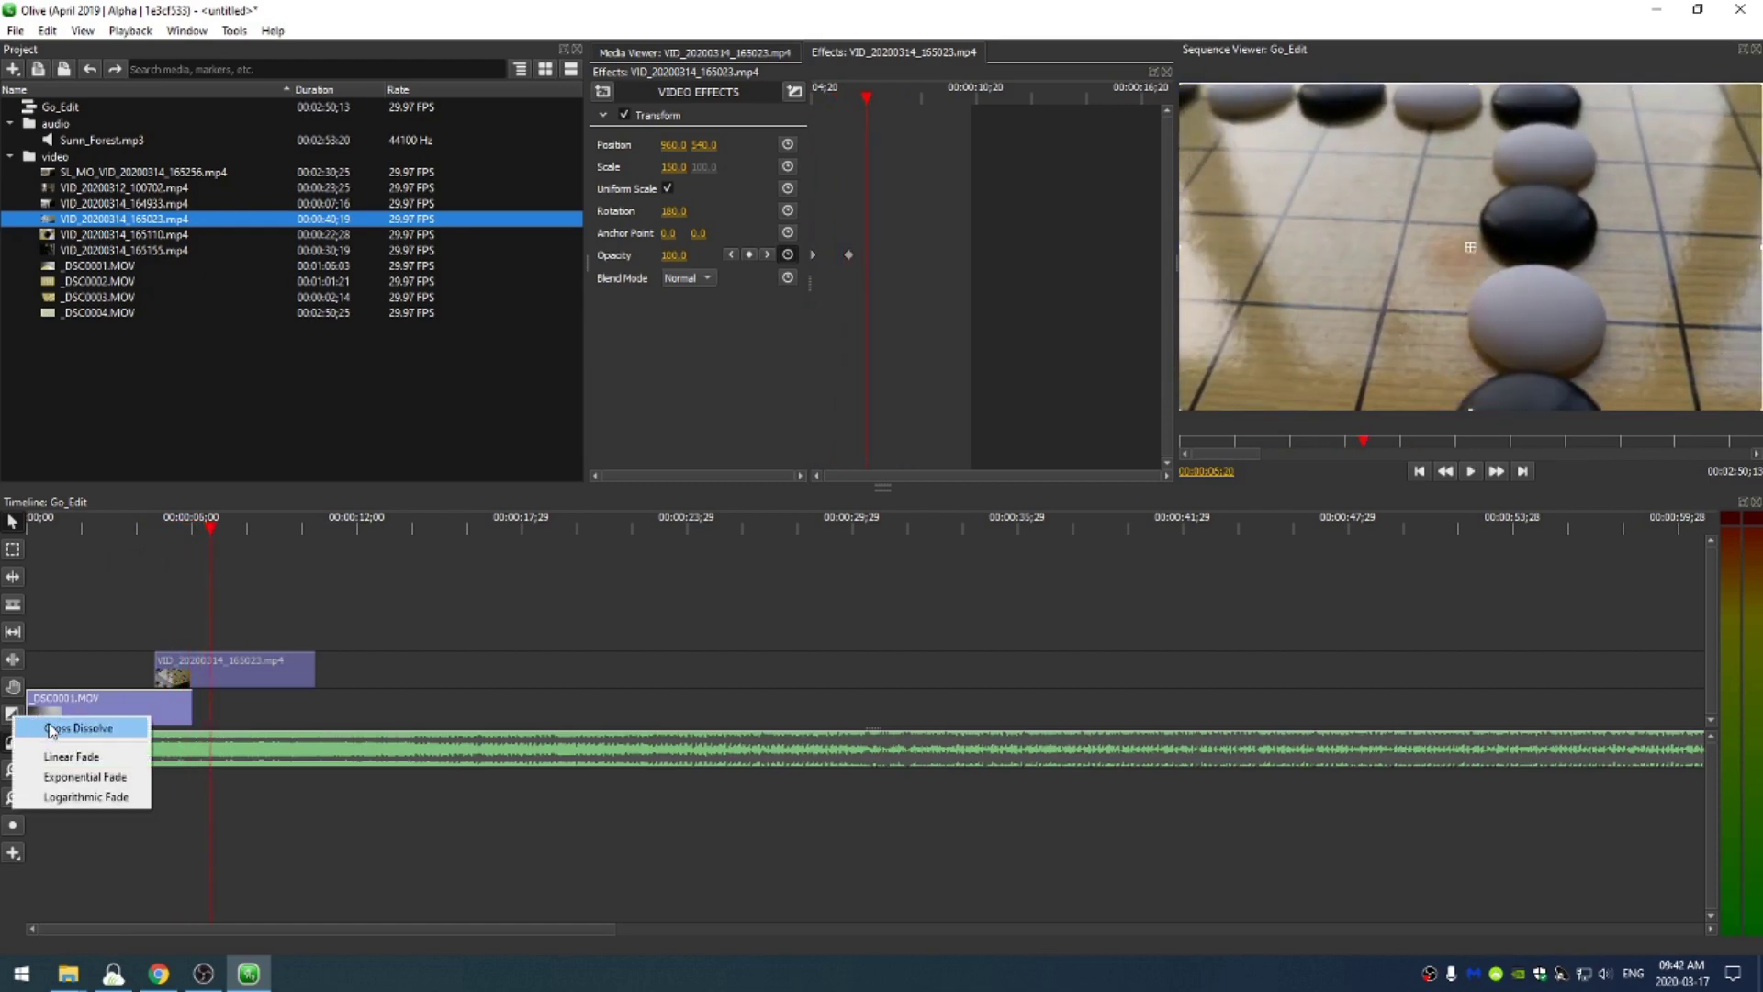
click(117, 726)
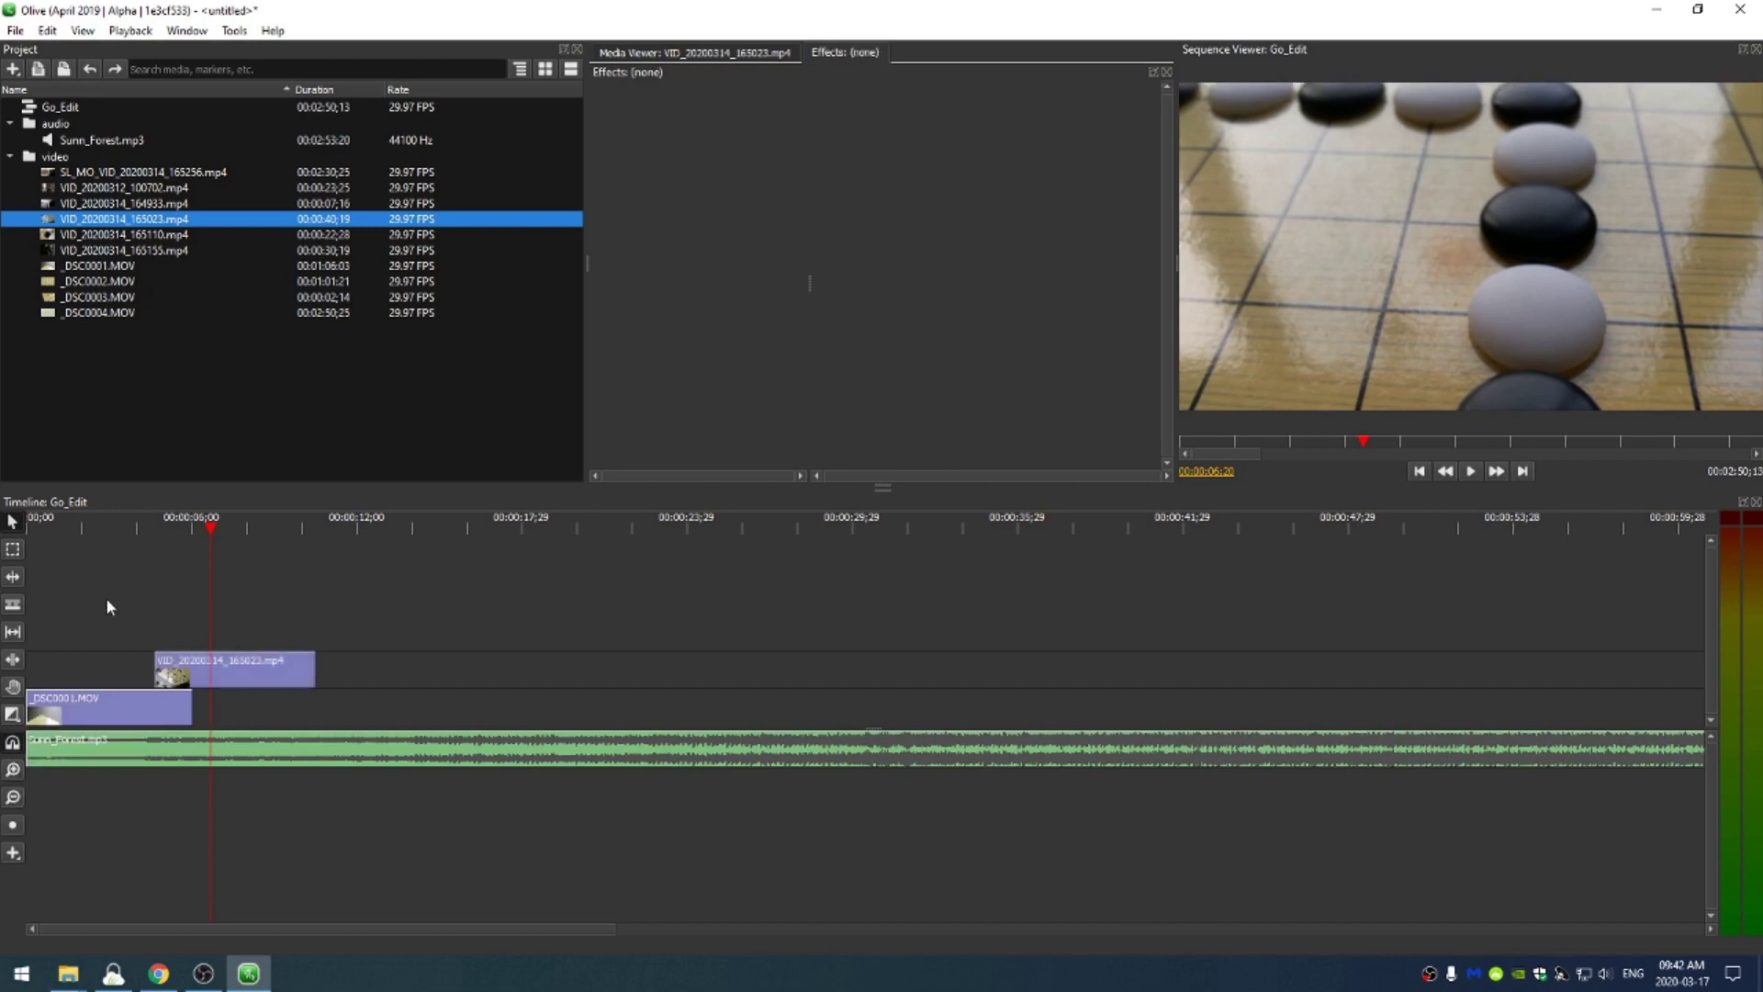
click(146, 189)
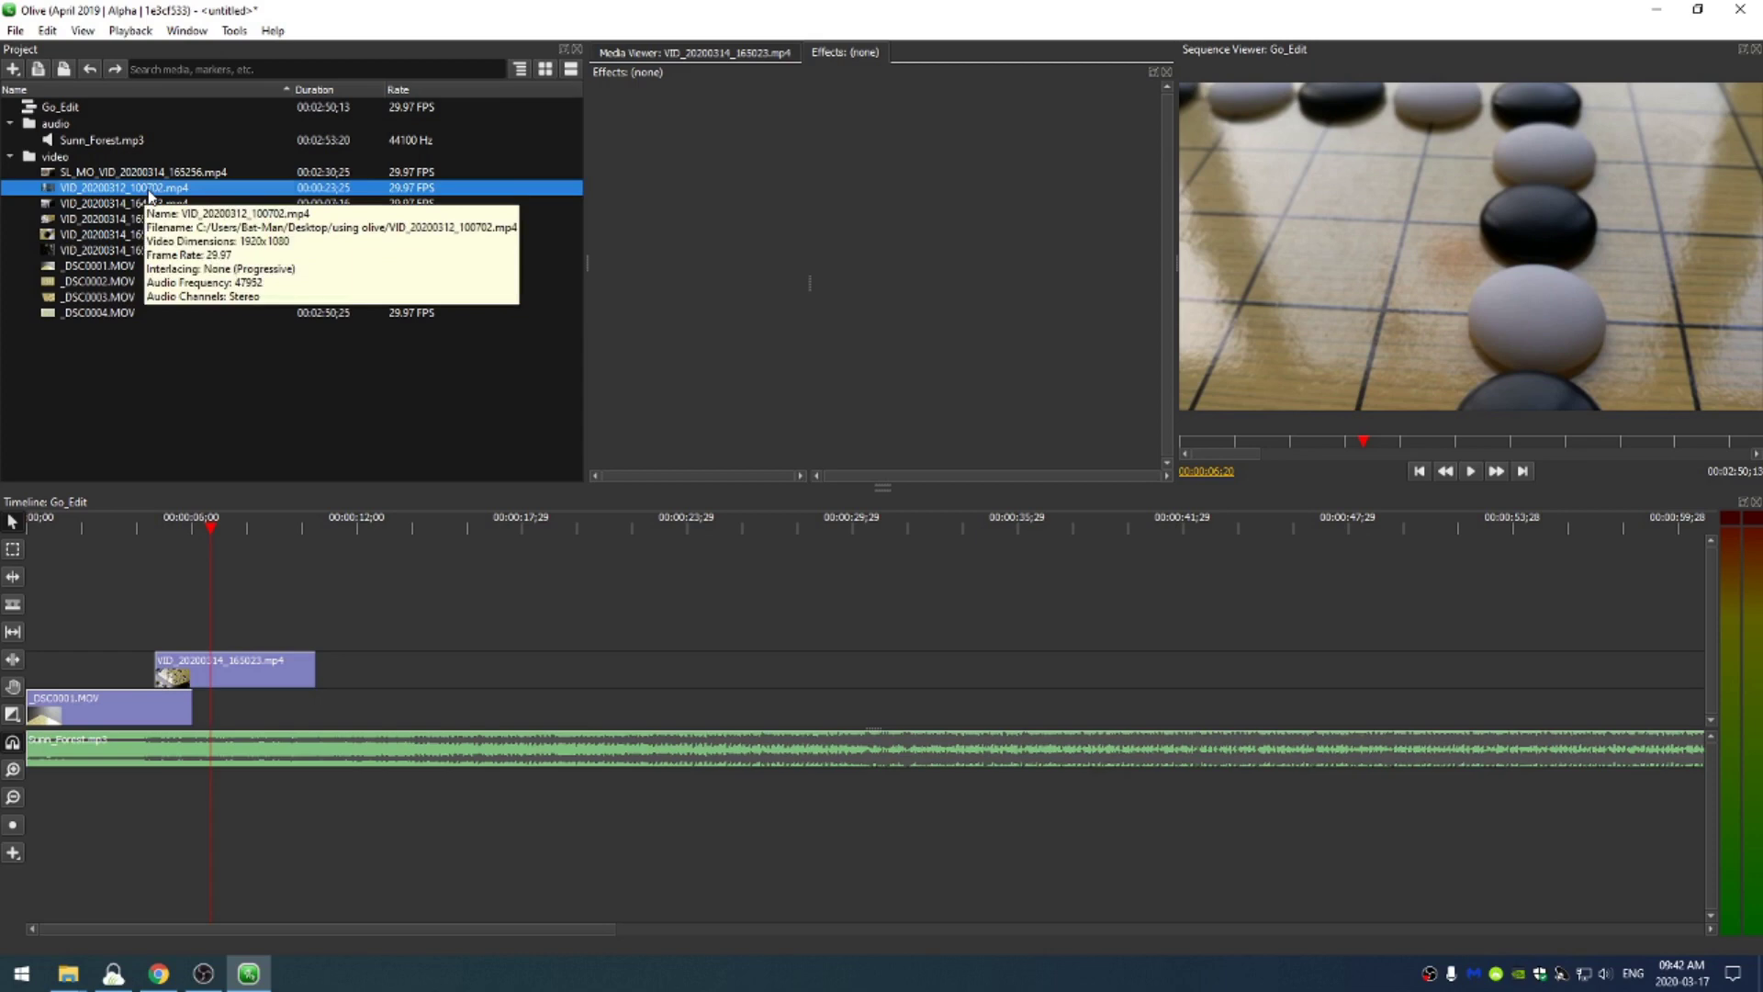
- Mark a range of VID_20200314_165110.mp4 and place its video on the lower track near 00:00:10
double_click(432, 234)
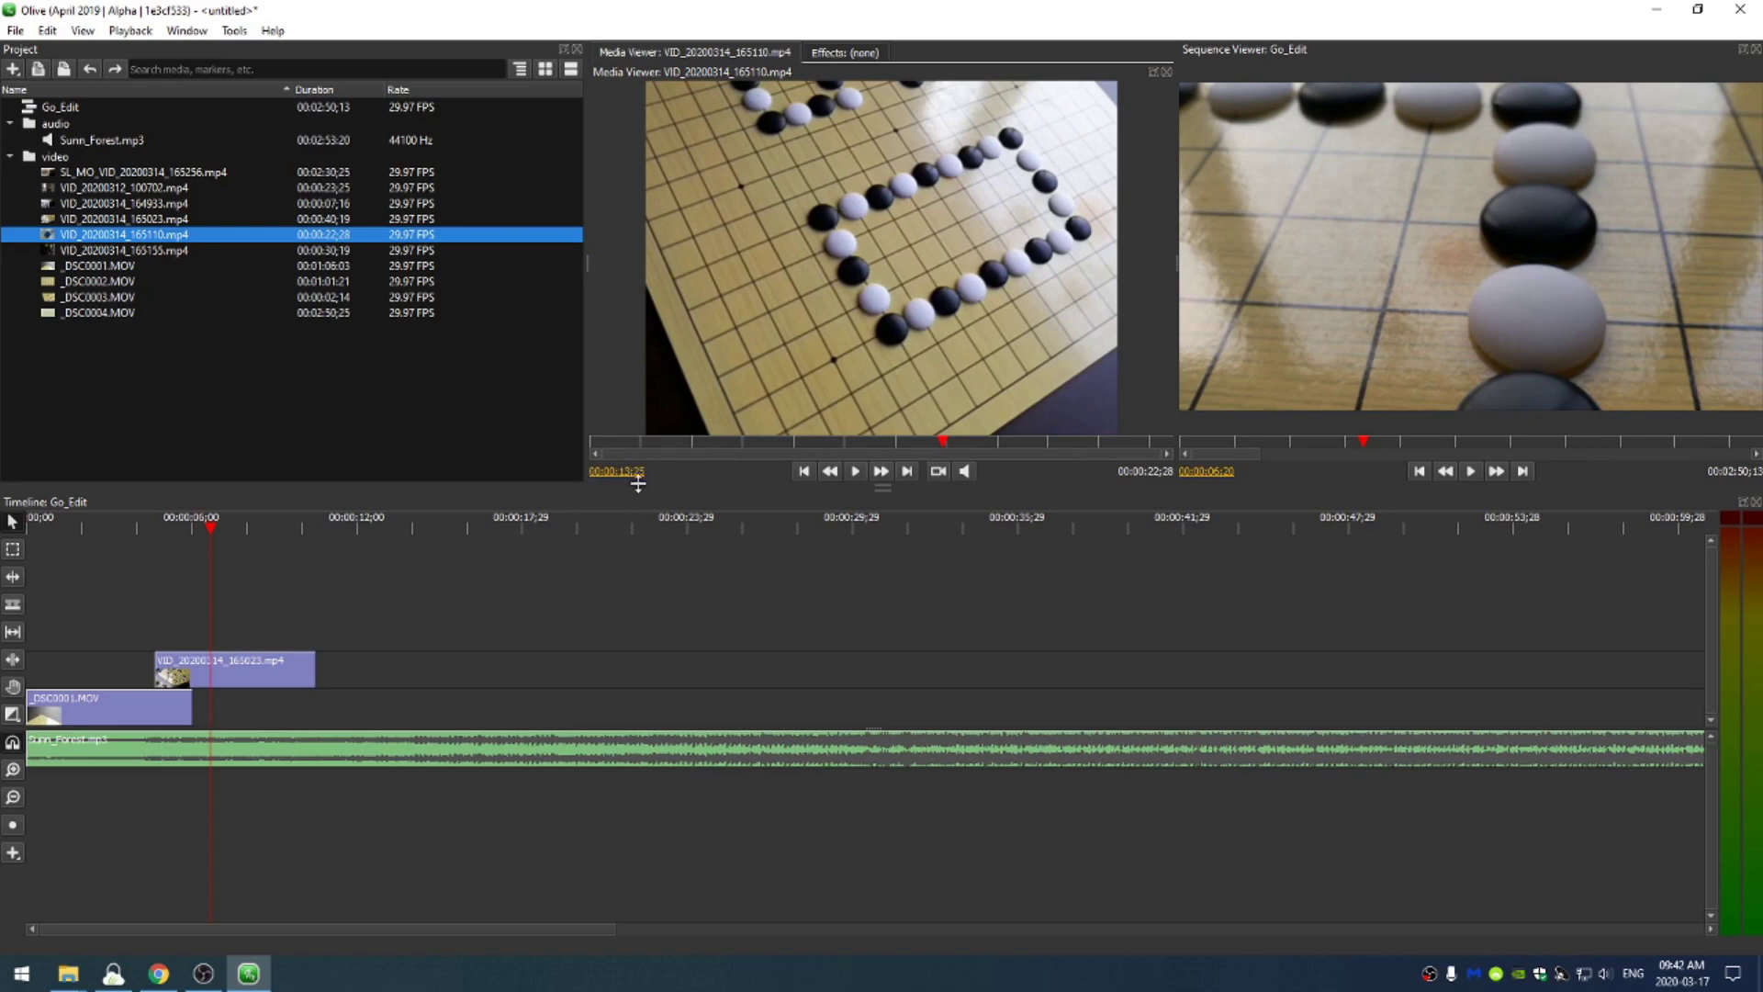
key(i)
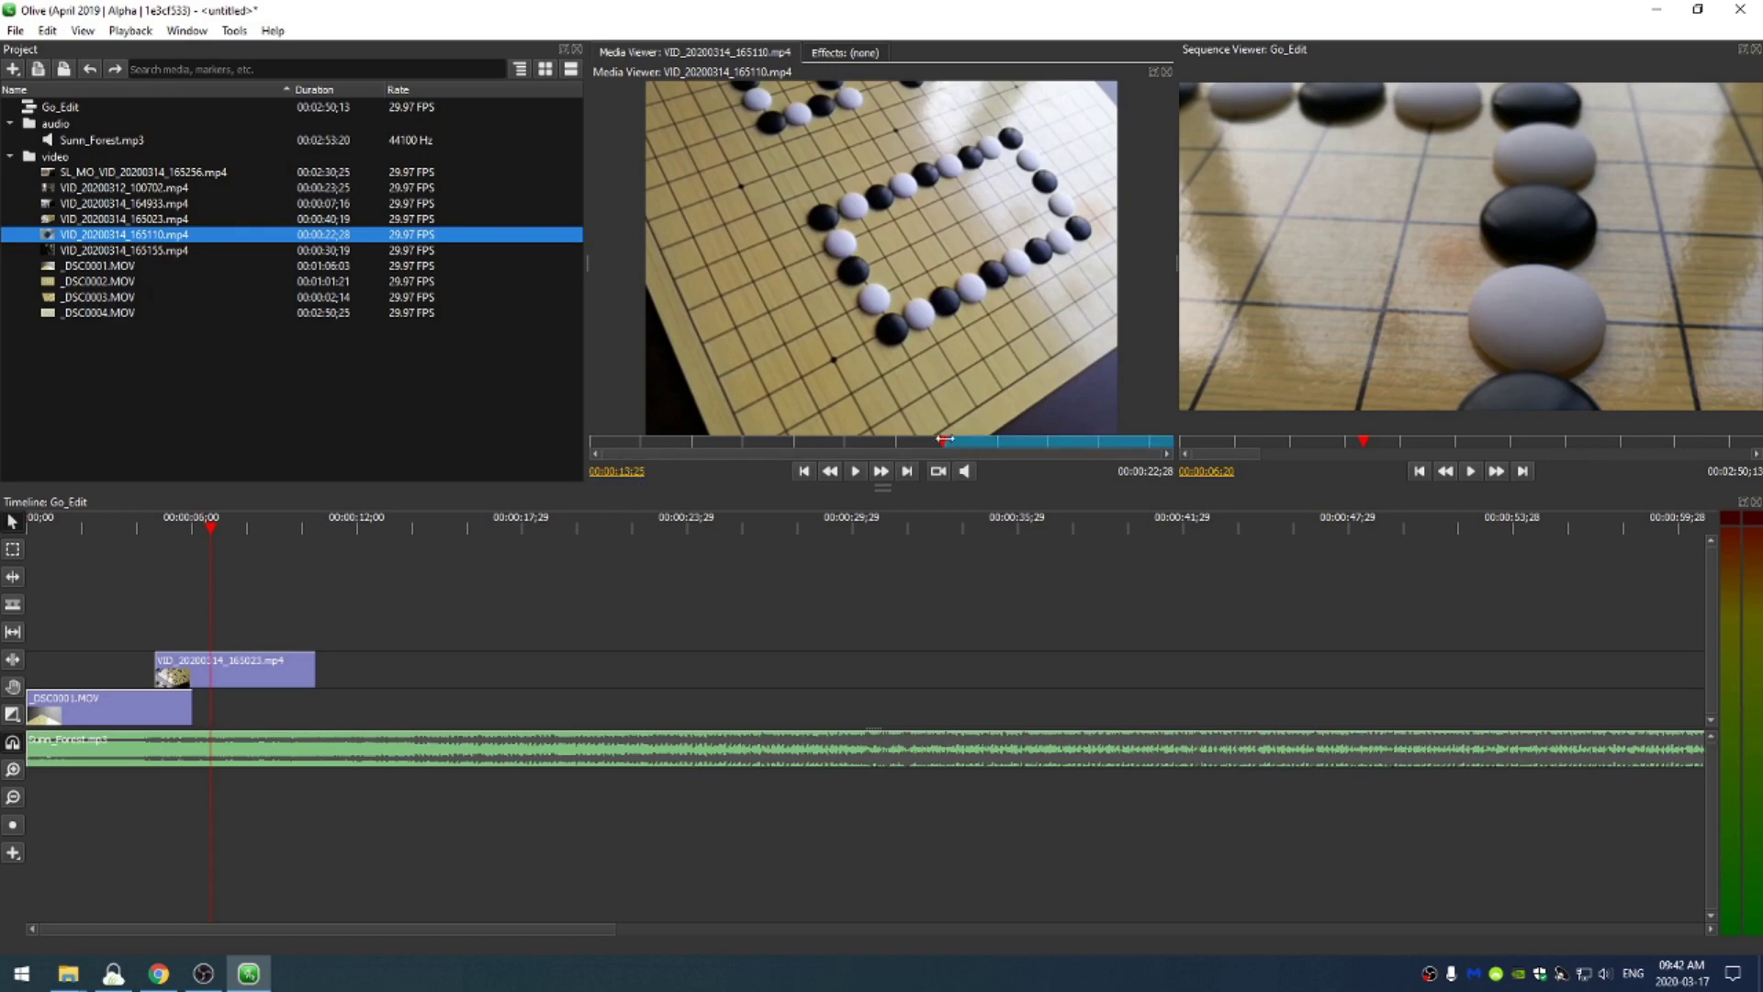
drag(944, 441, 1122, 441)
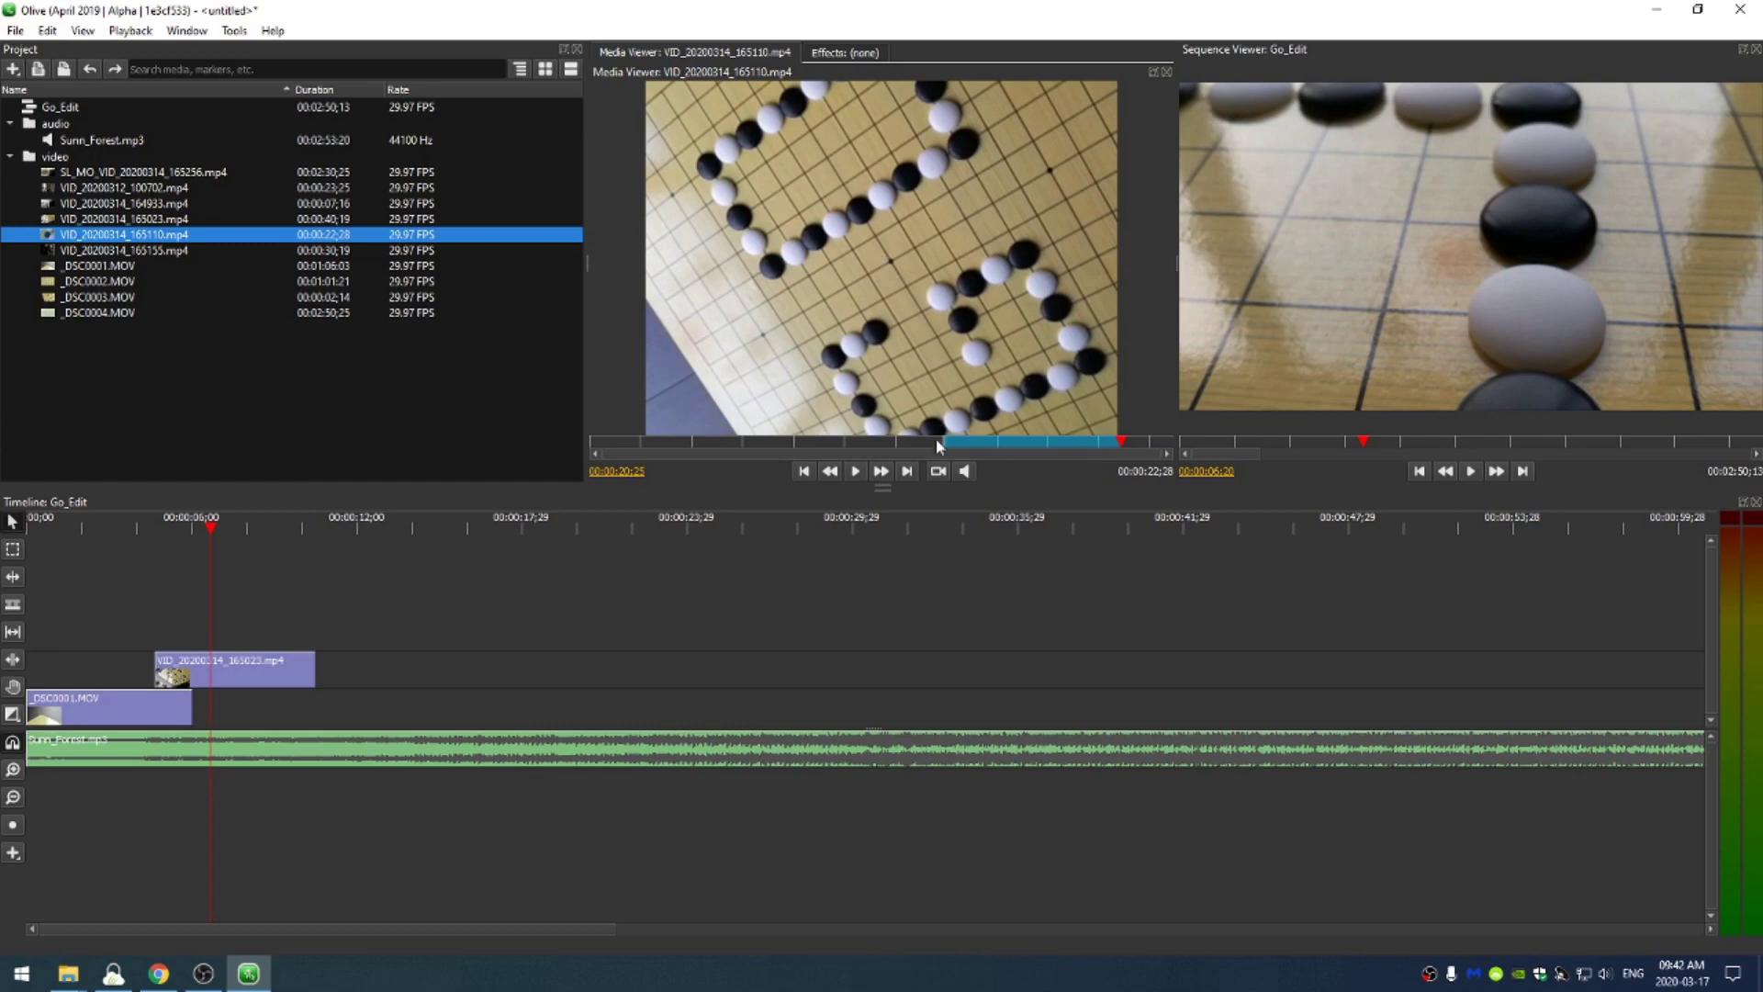
drag(938, 475, 374, 718)
mouse_move(371, 529)
mouse_down()
mouse_move(400, 532)
mouse_move(384, 536)
mouse_up()
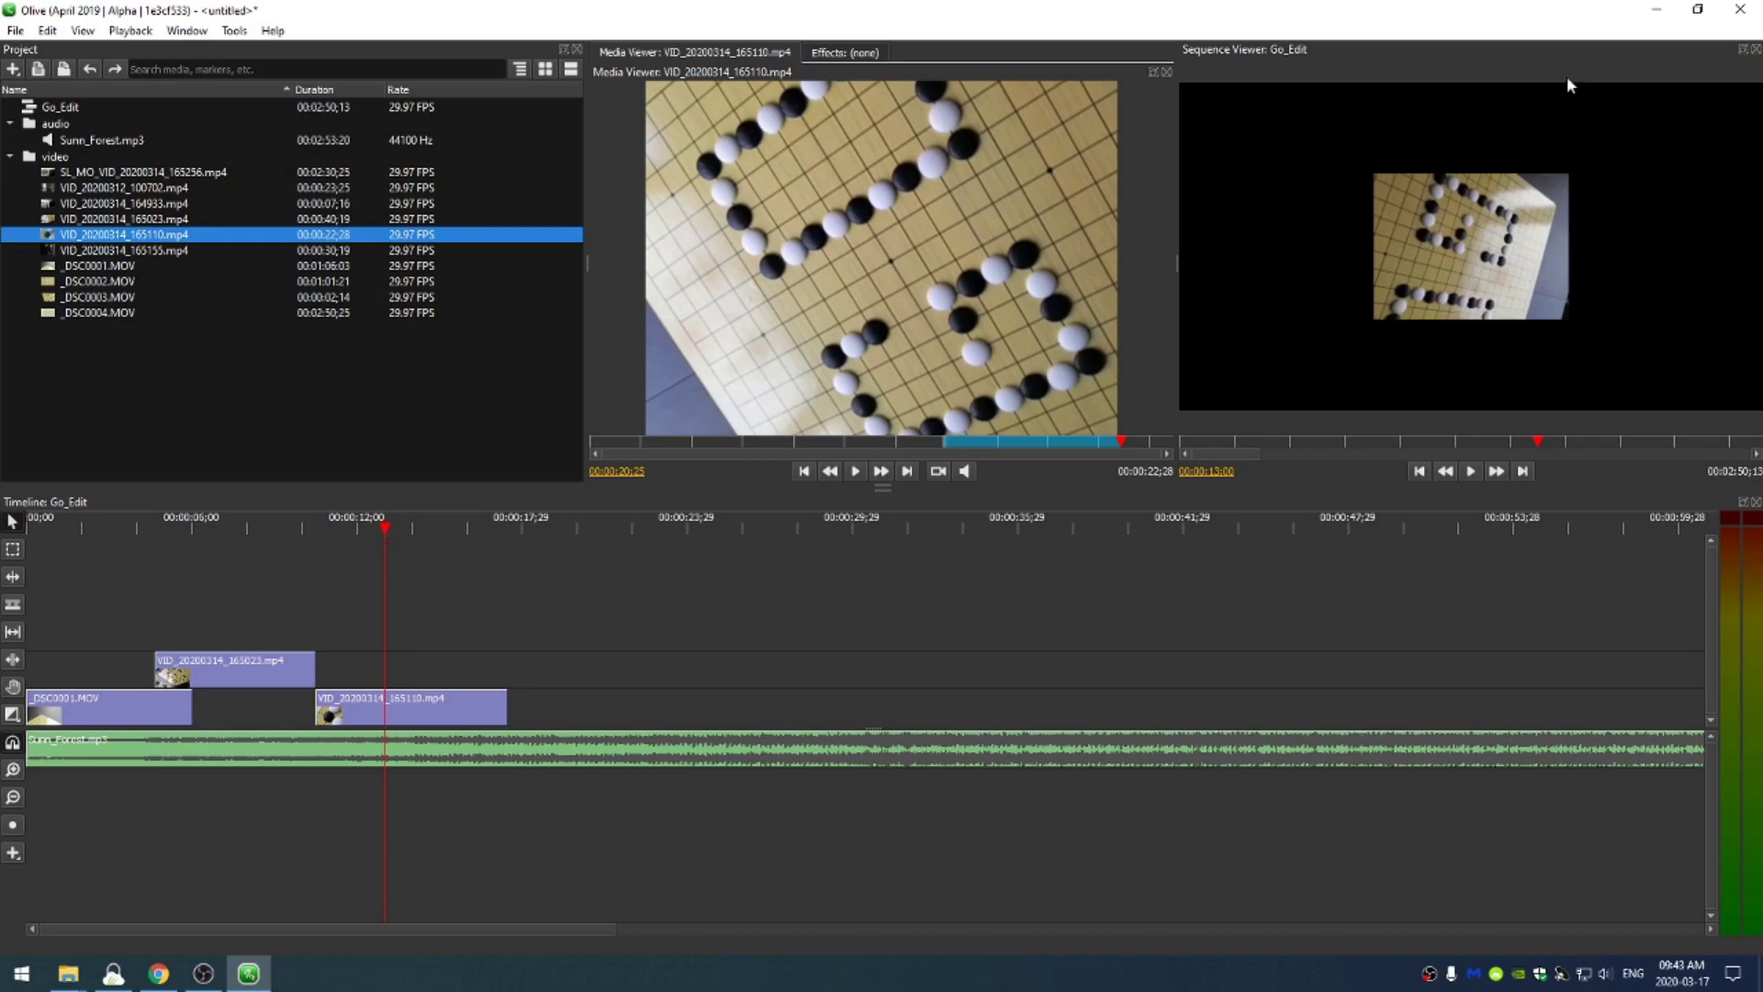
- Add a second VID_20200314_165110.mp4 copy, undo the extra paste, and drag it toward the upper track
click(418, 707)
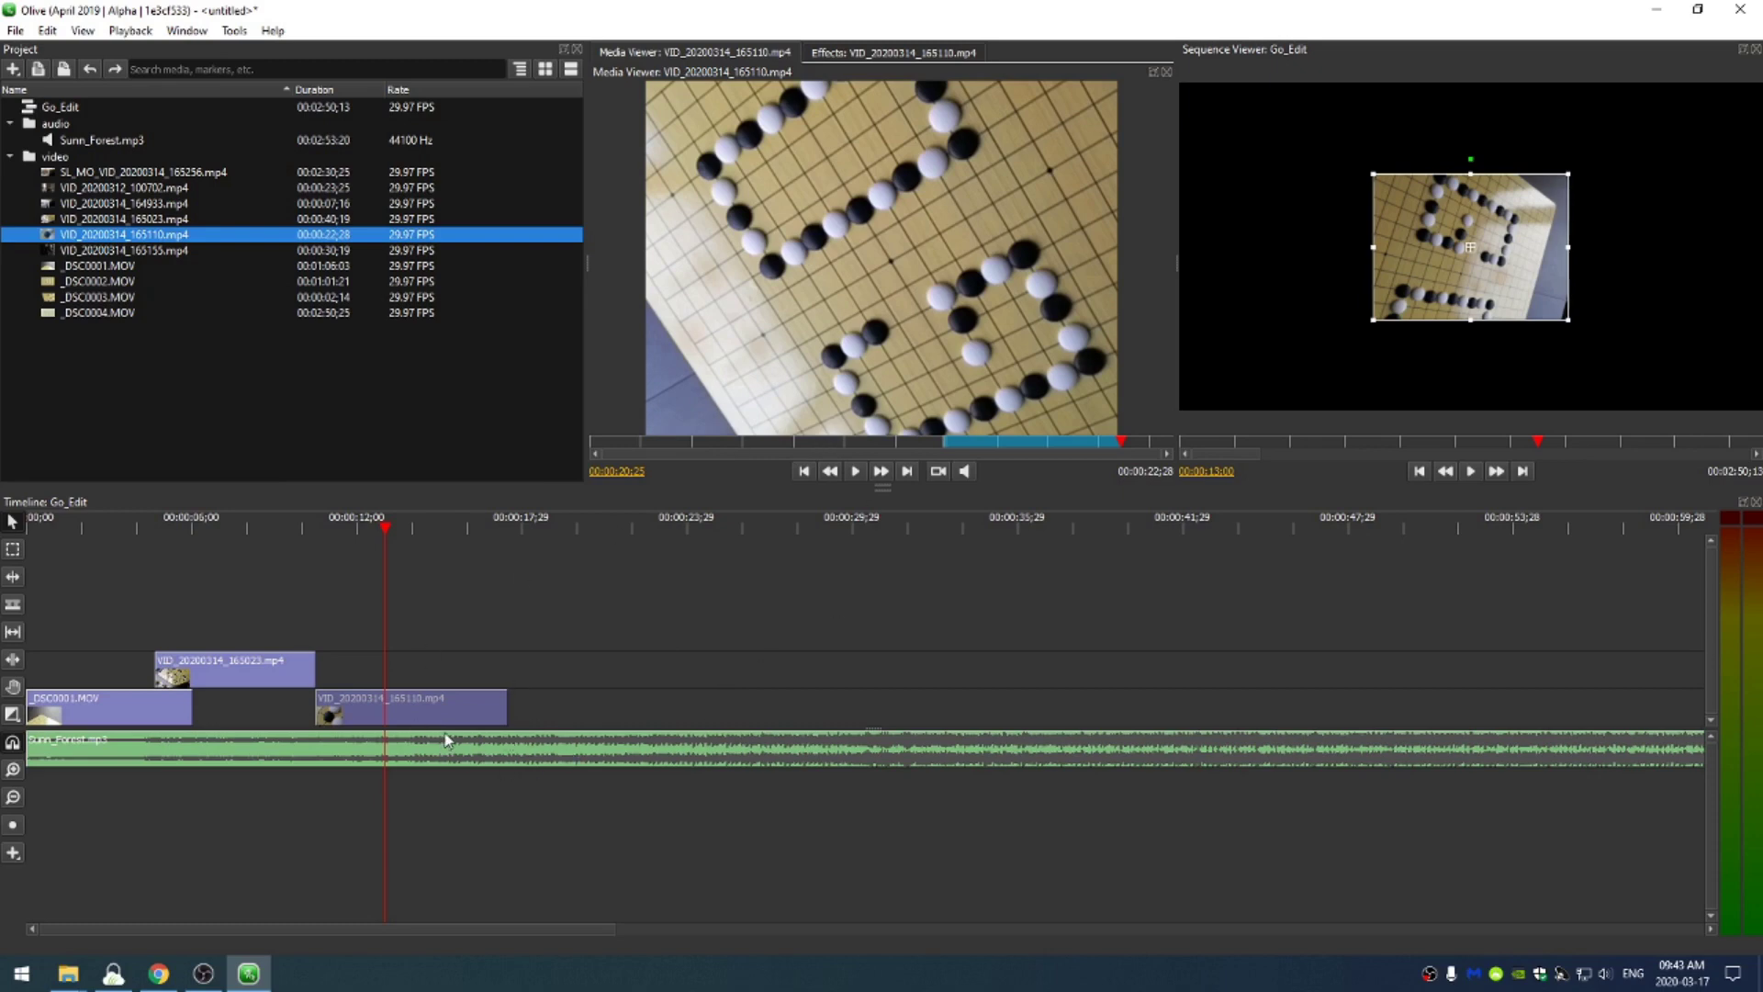
mouse_move(441, 706)
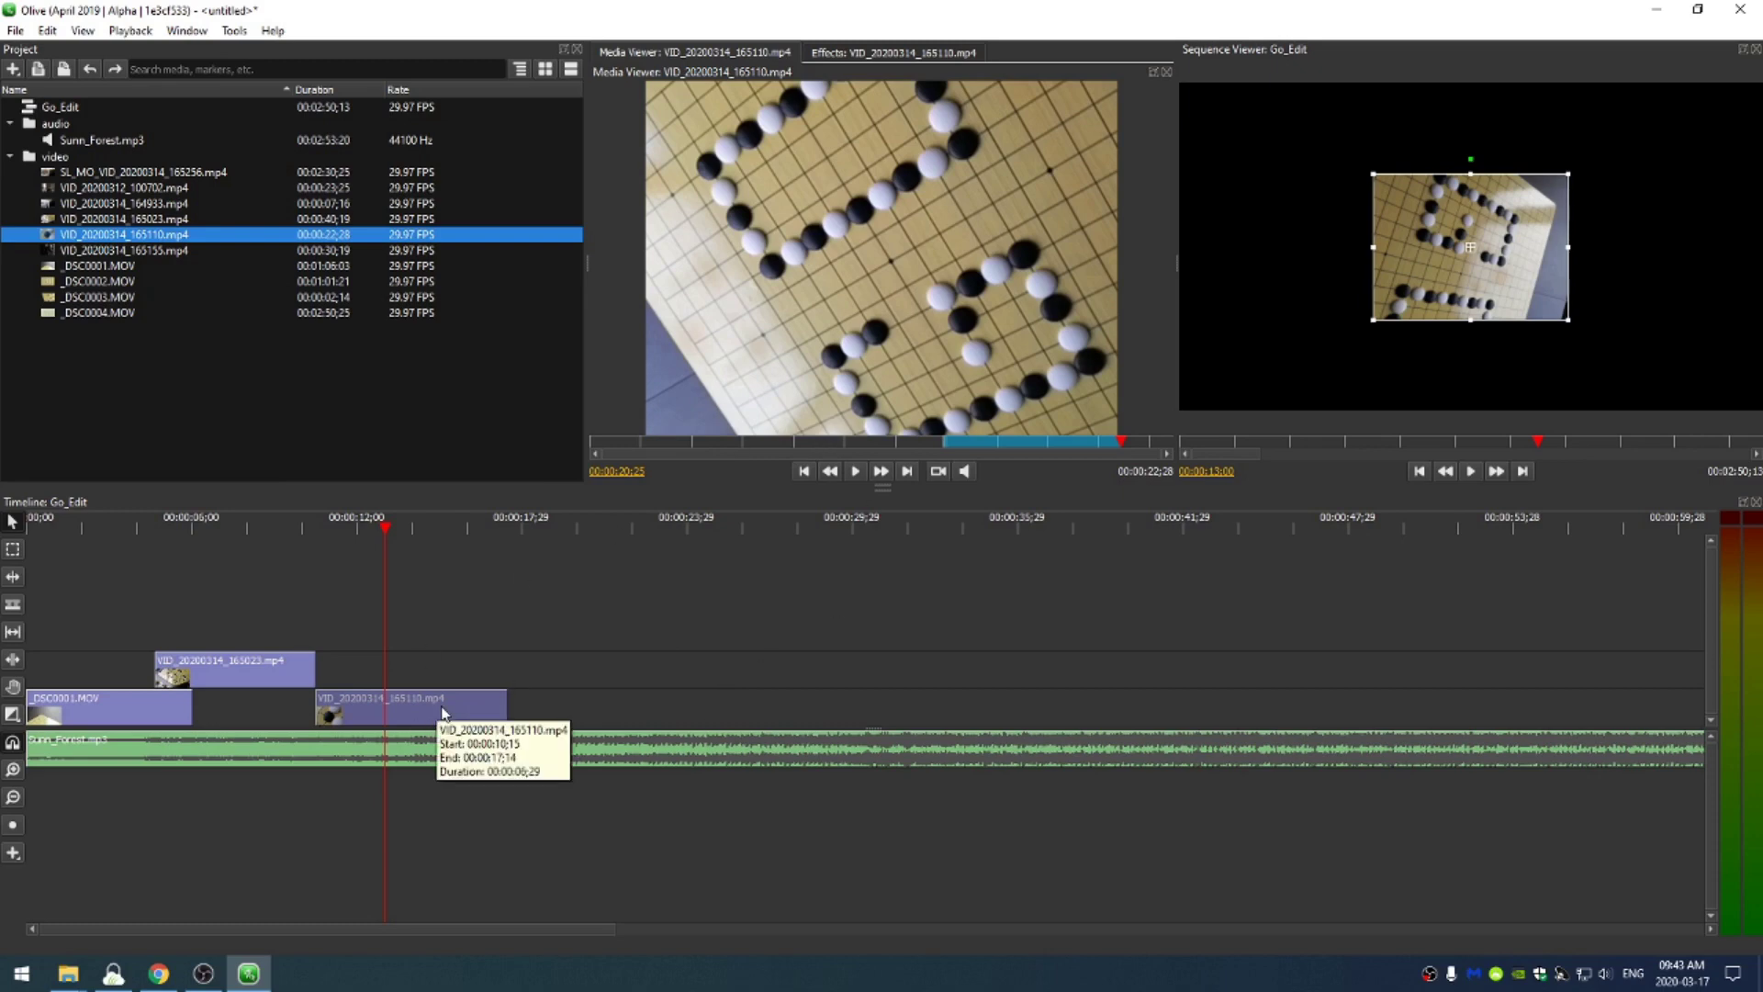
click(554, 527)
key(ctrl+v)
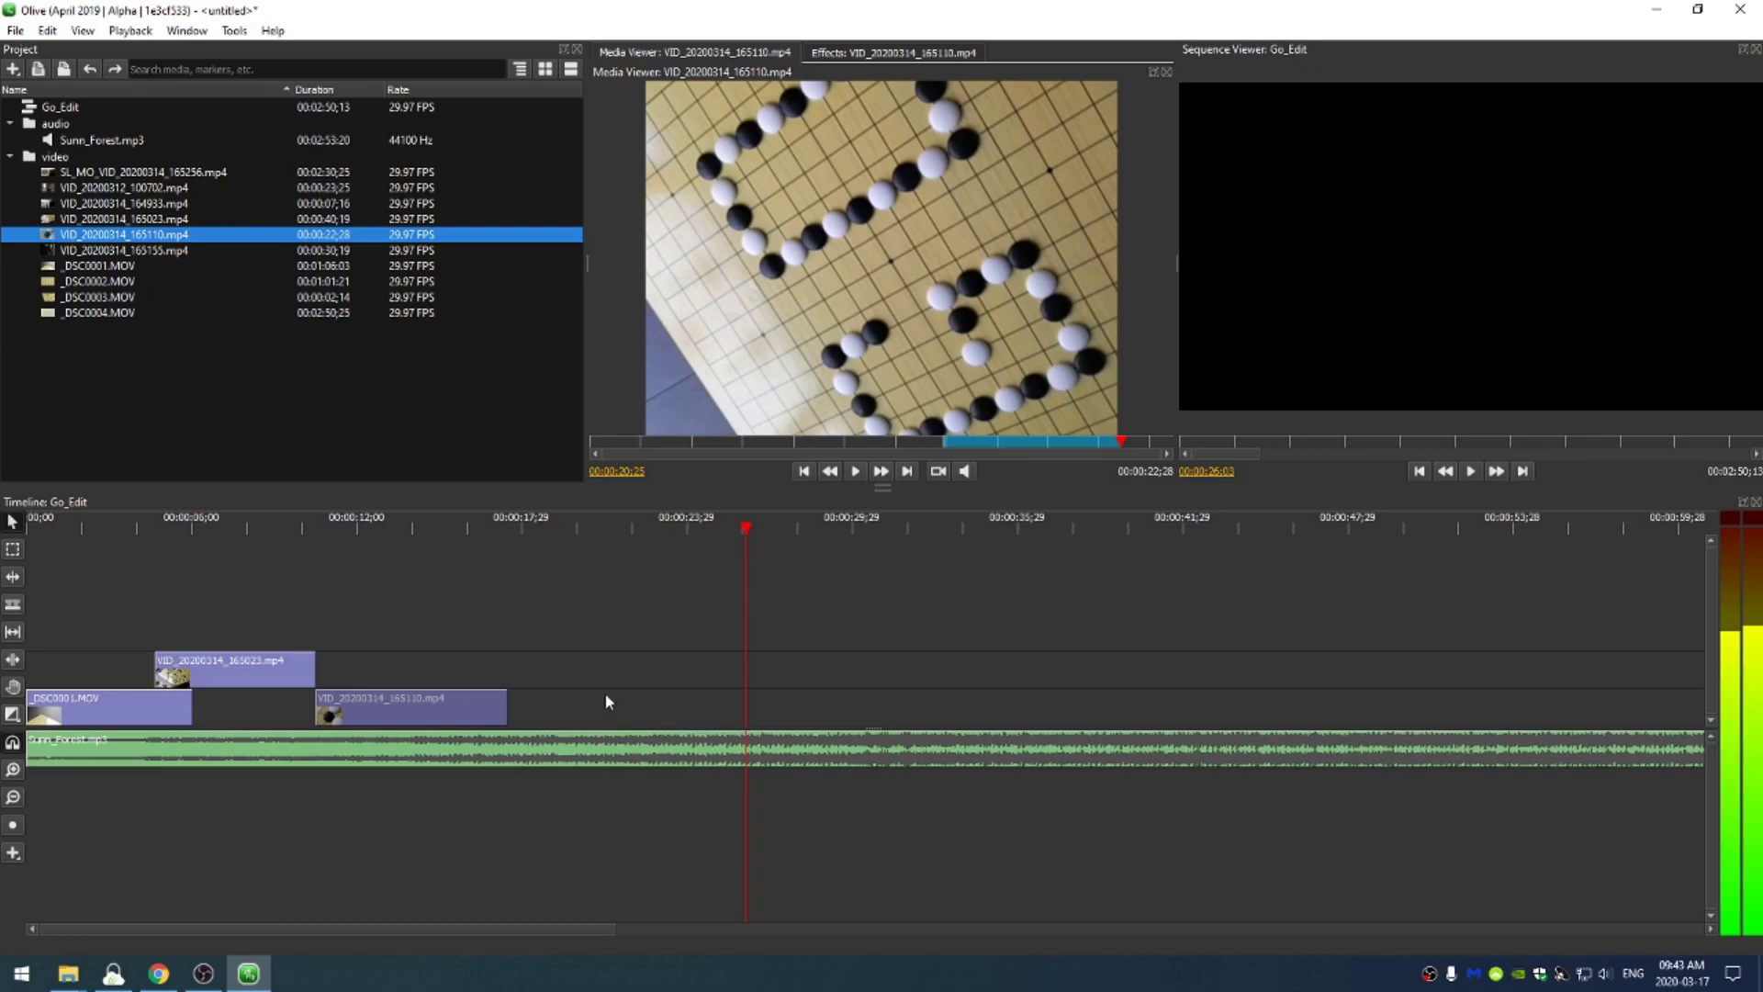
click(405, 518)
key(period)
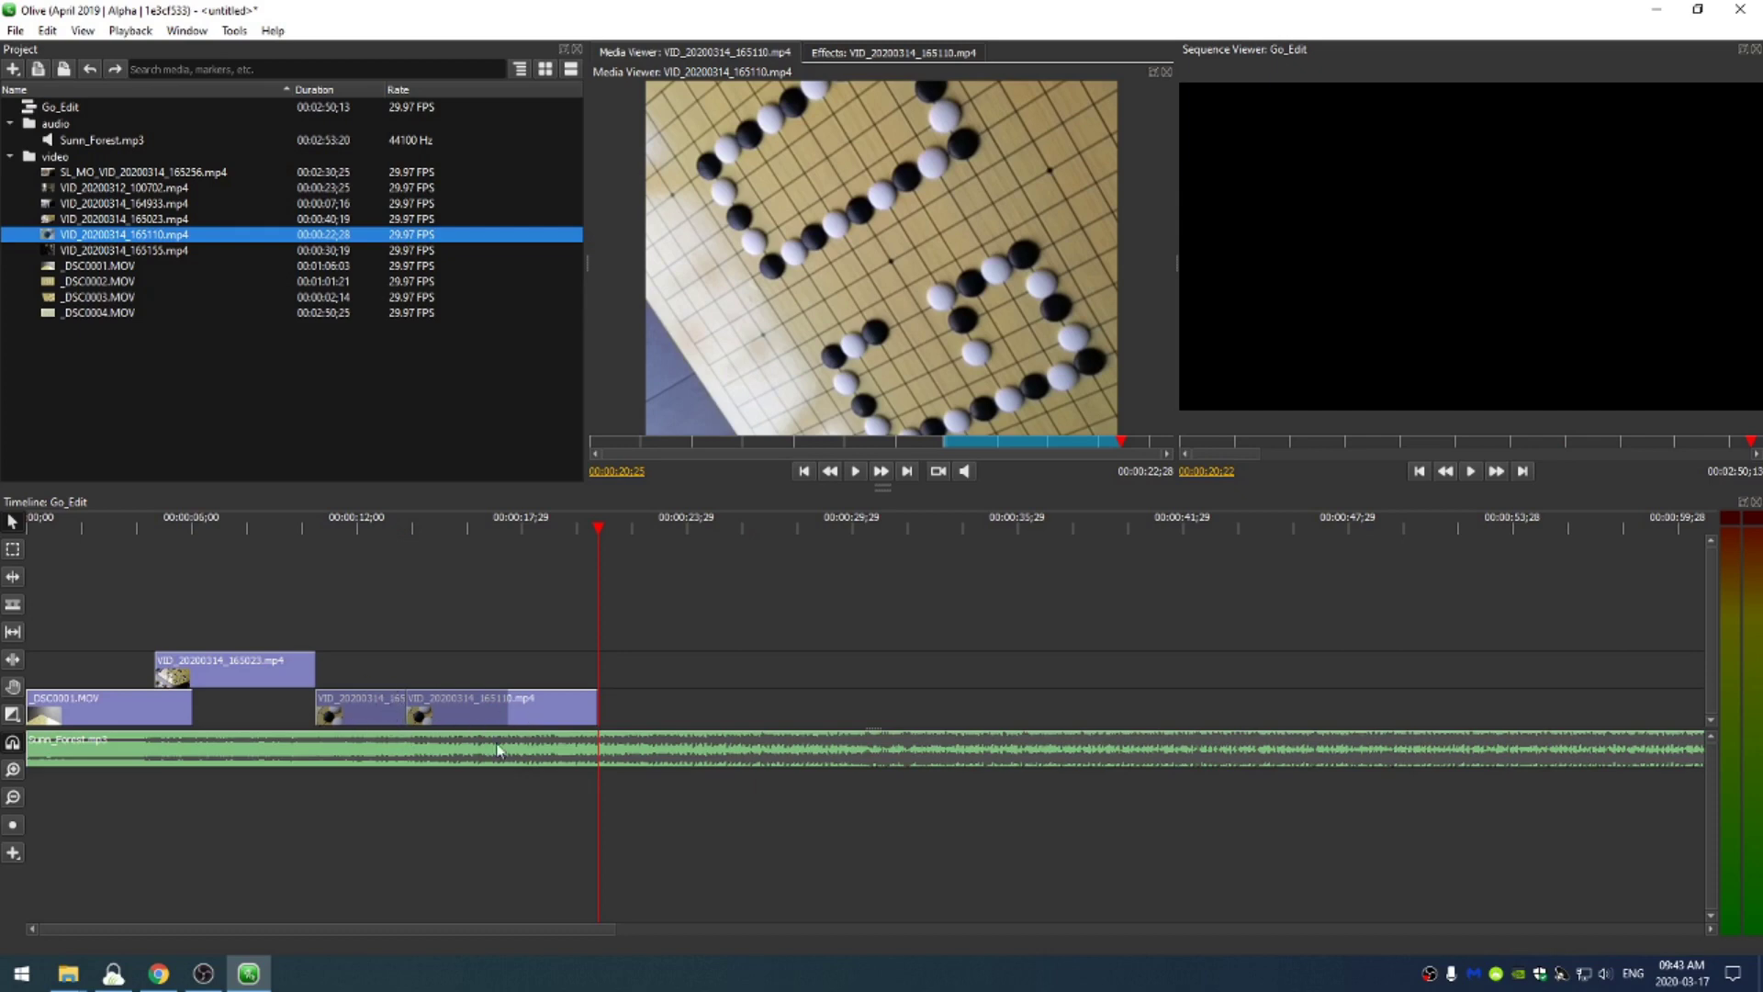
key(ctrl+z)
click(669, 529)
key(period)
drag(734, 709, 386, 676)
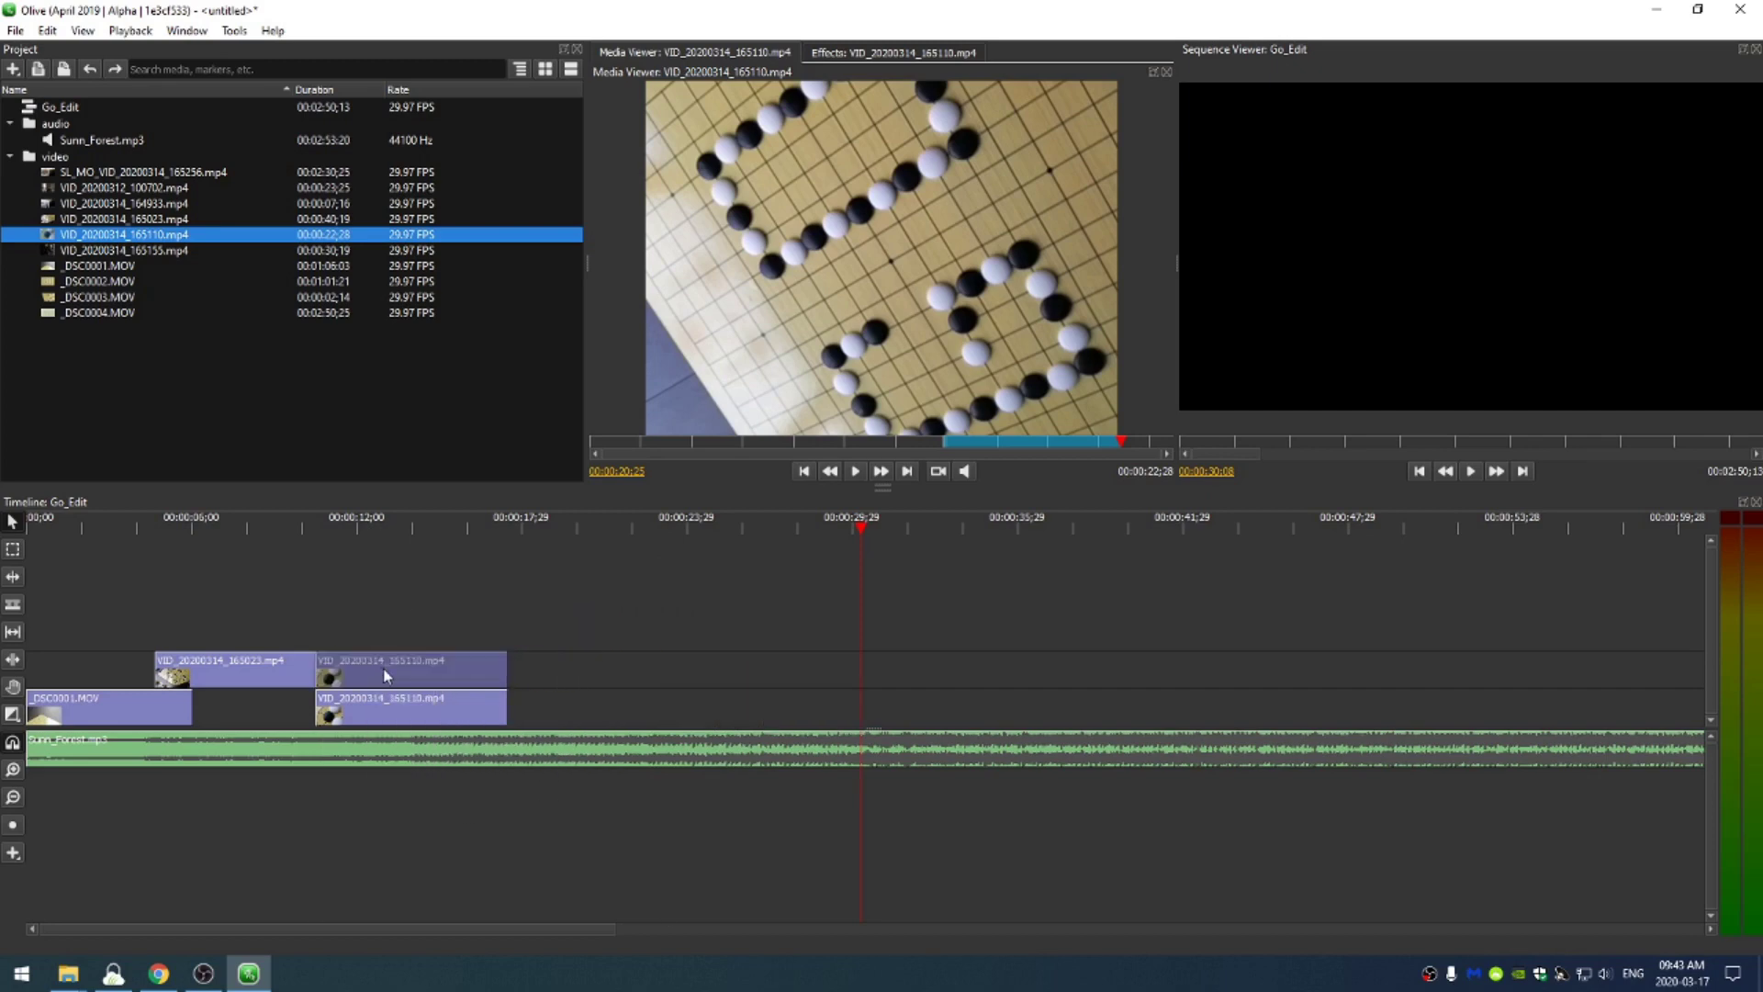
- Scale up both stacked VID_20200314_165110.mp4 copies in the viewer, the lower one filling the frame
drag(409, 533, 398, 529)
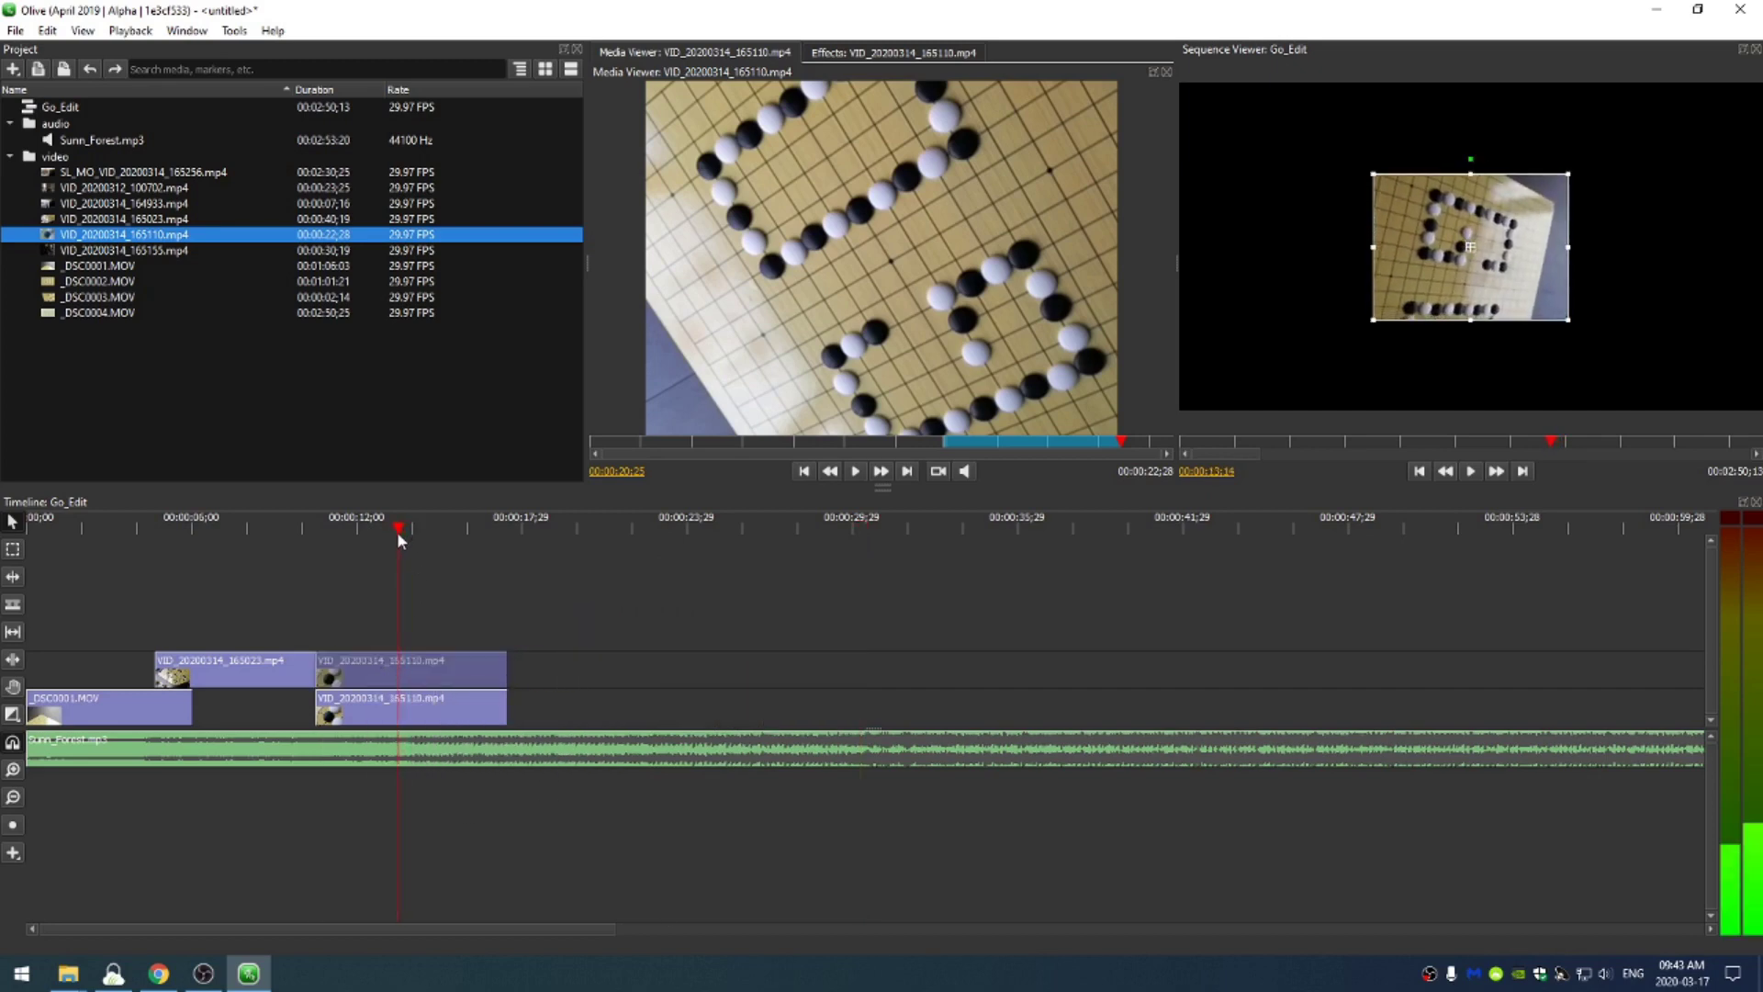
click(433, 715)
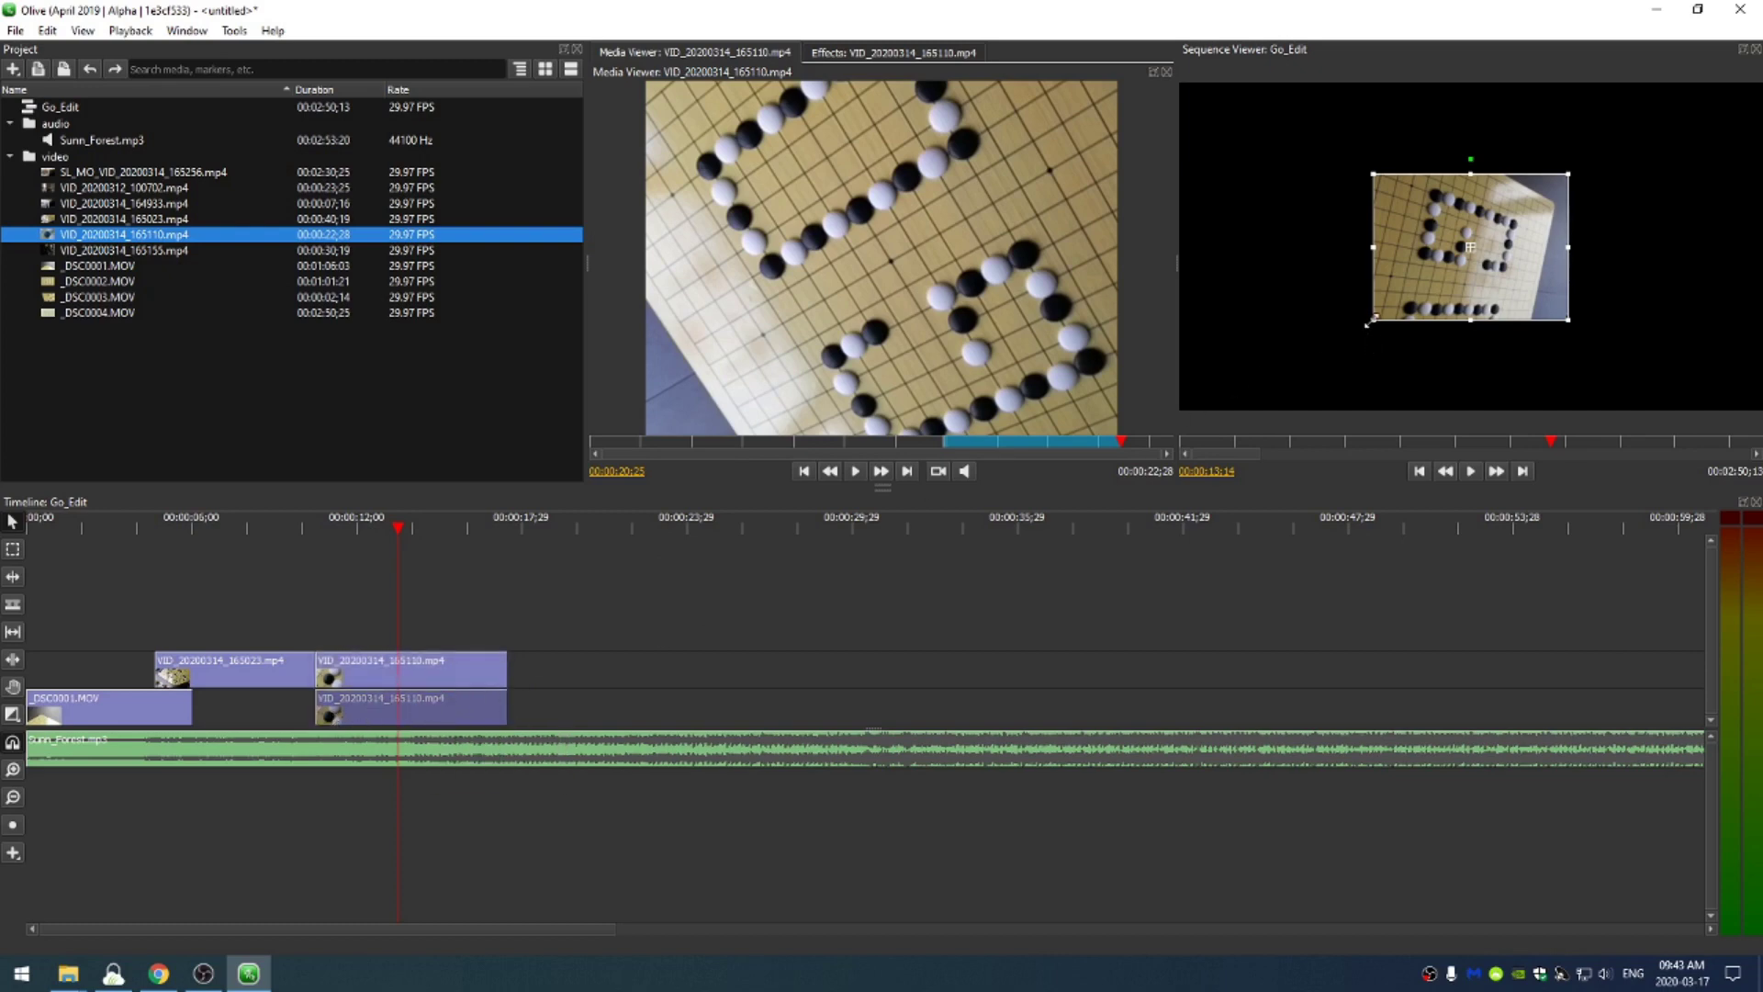
drag(1369, 323, 1289, 384)
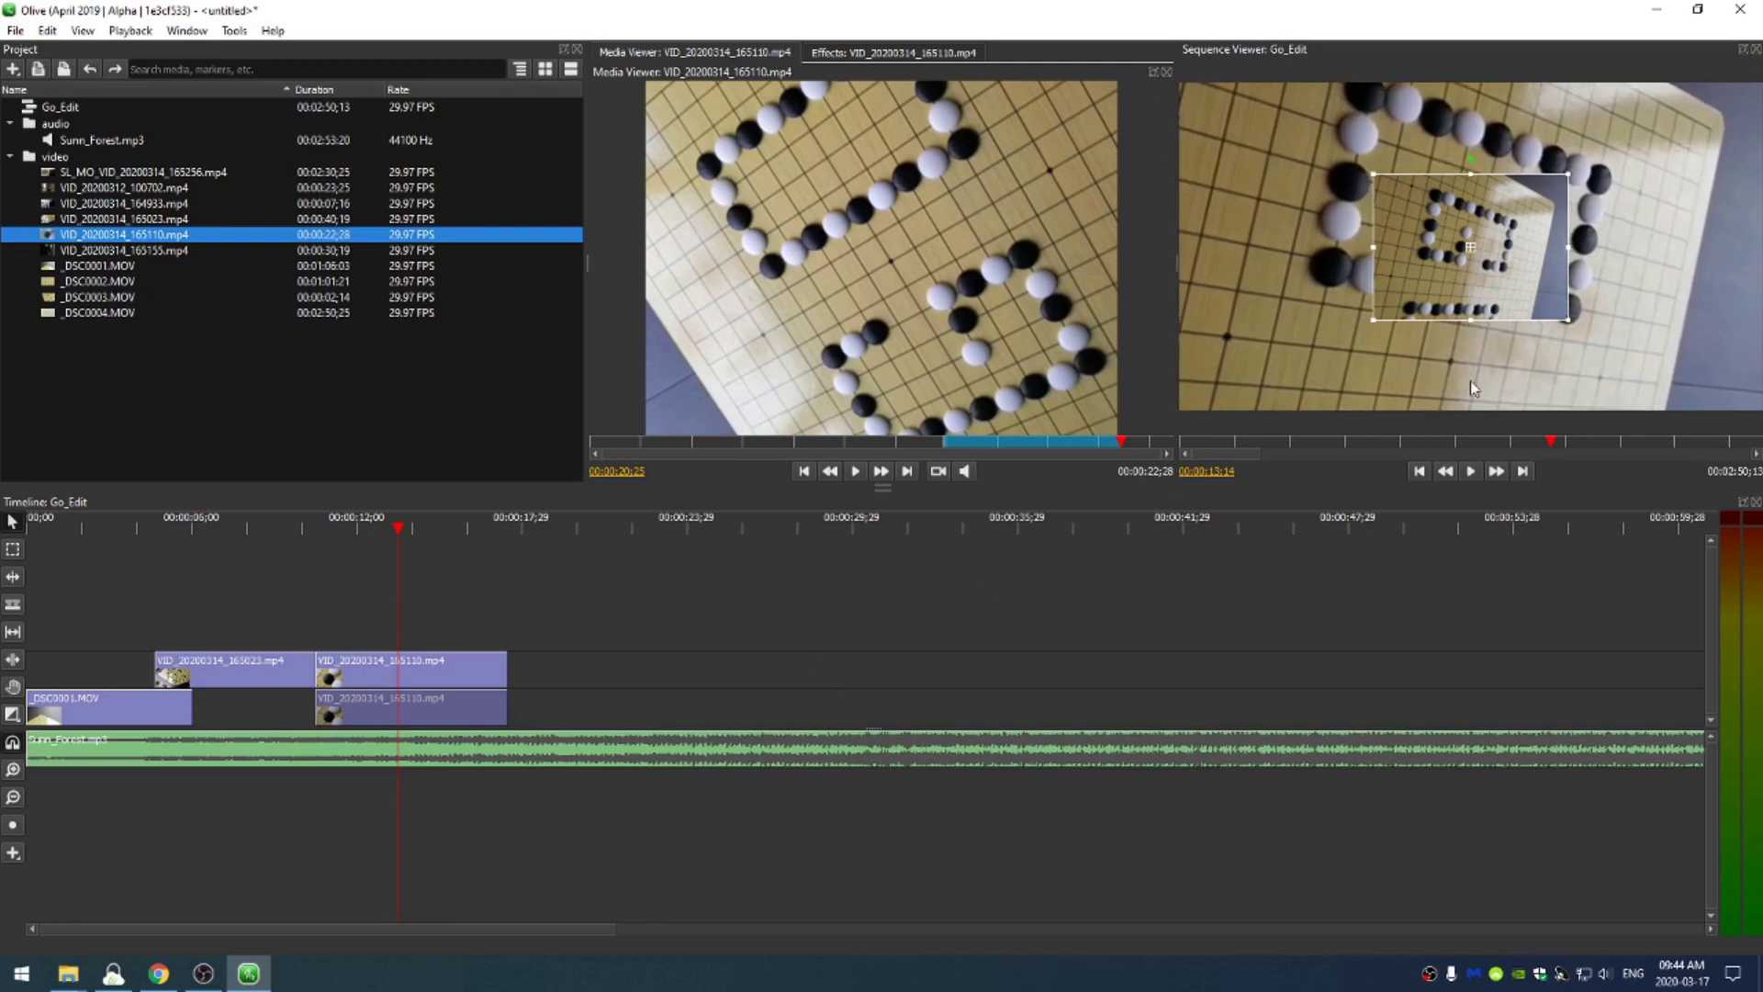
click(458, 677)
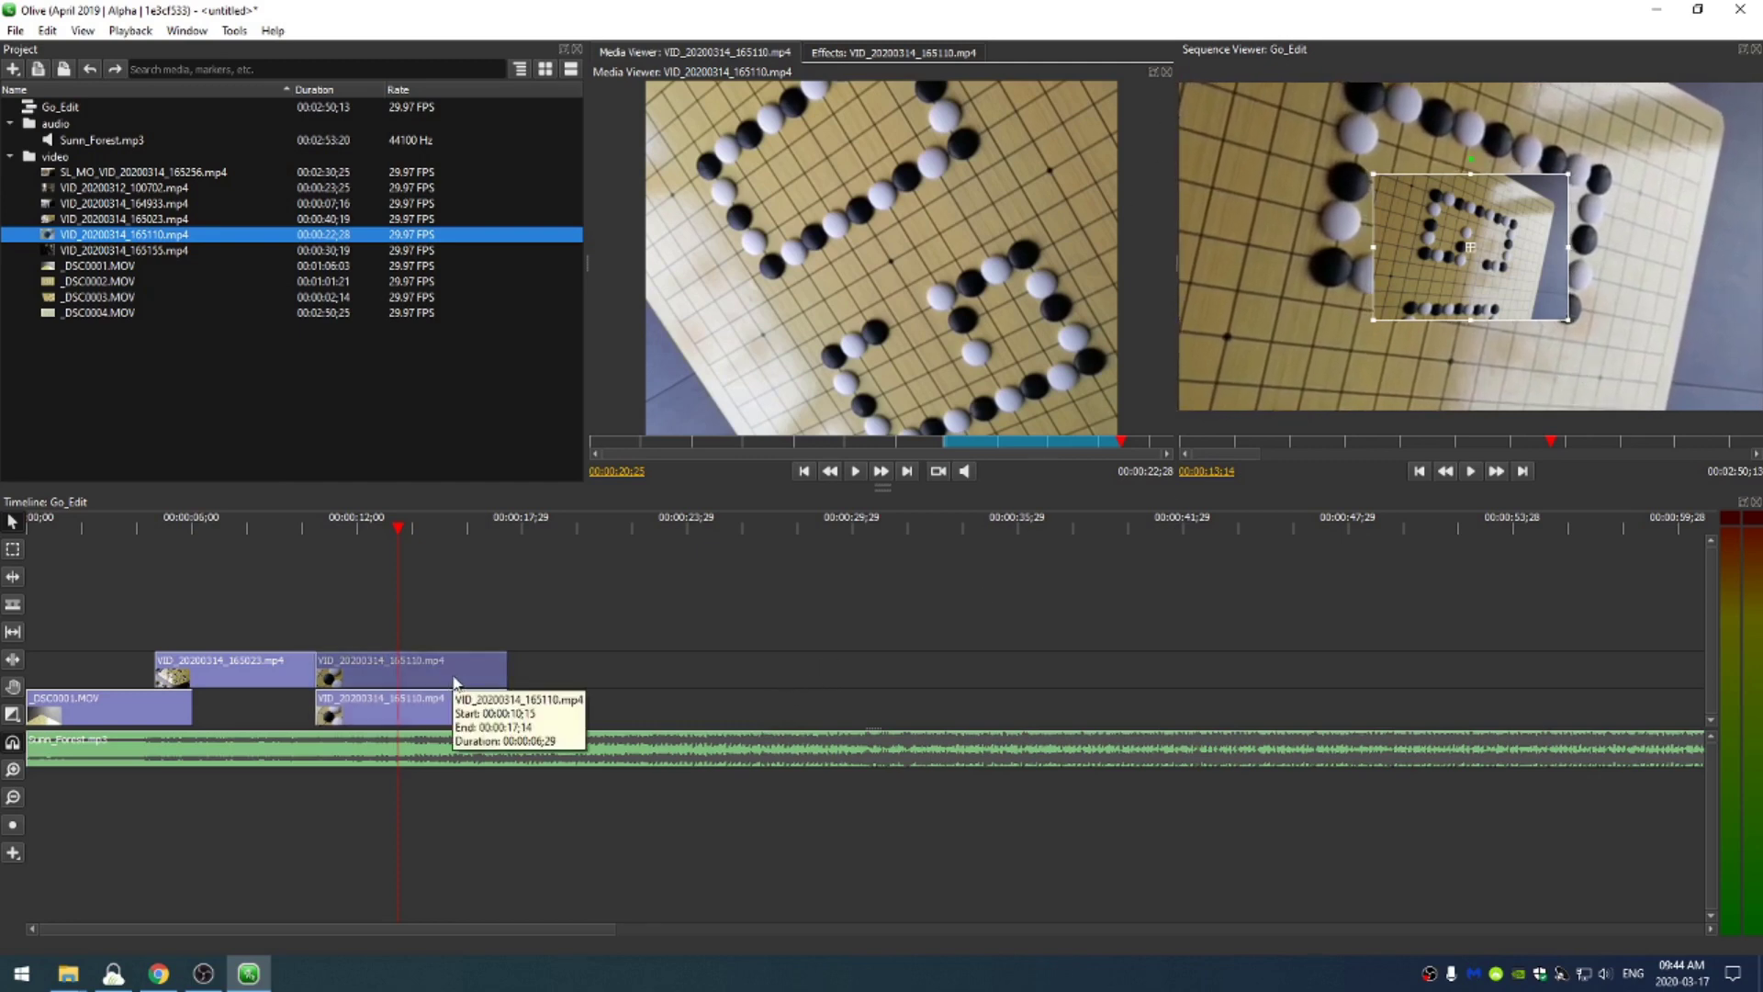
drag(1372, 320, 1273, 389)
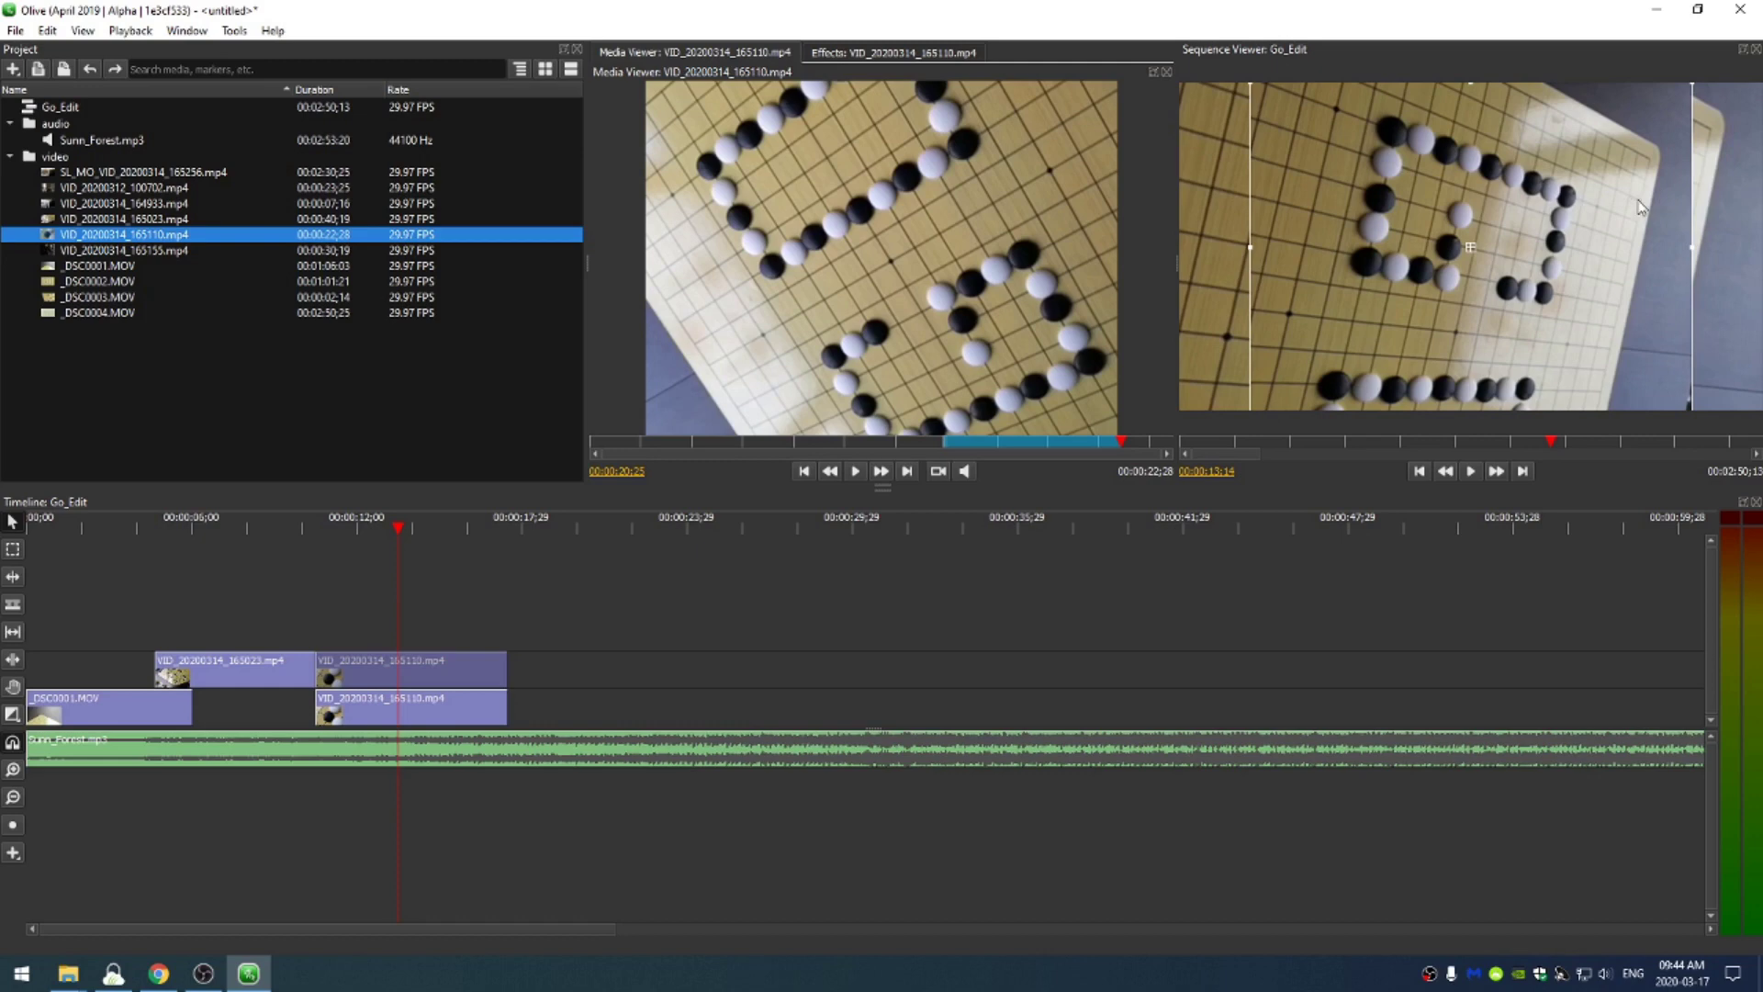
click(456, 712)
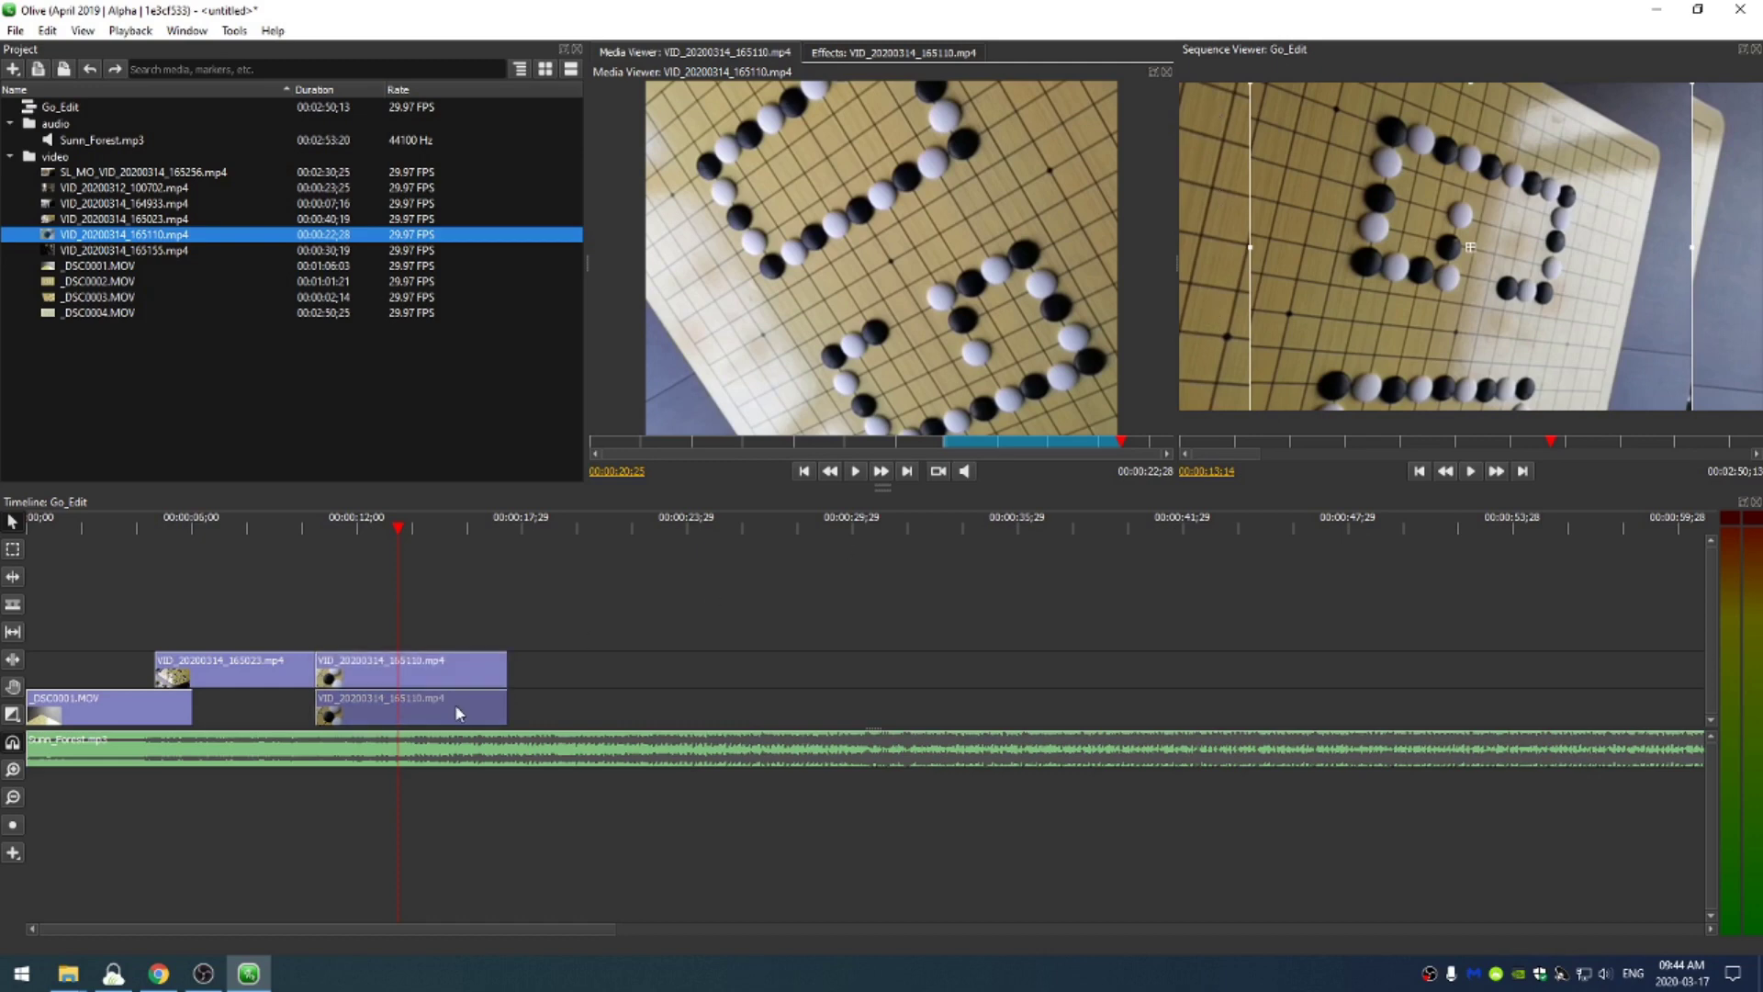
mouse_move(452, 708)
mouse_down()
mouse_move(807, 719)
mouse_move(478, 708)
mouse_up()
- Apply Blur > Gaussian Blur to the lower VID_20200314_165110.mp4 copy with Sigma 16
click(843, 55)
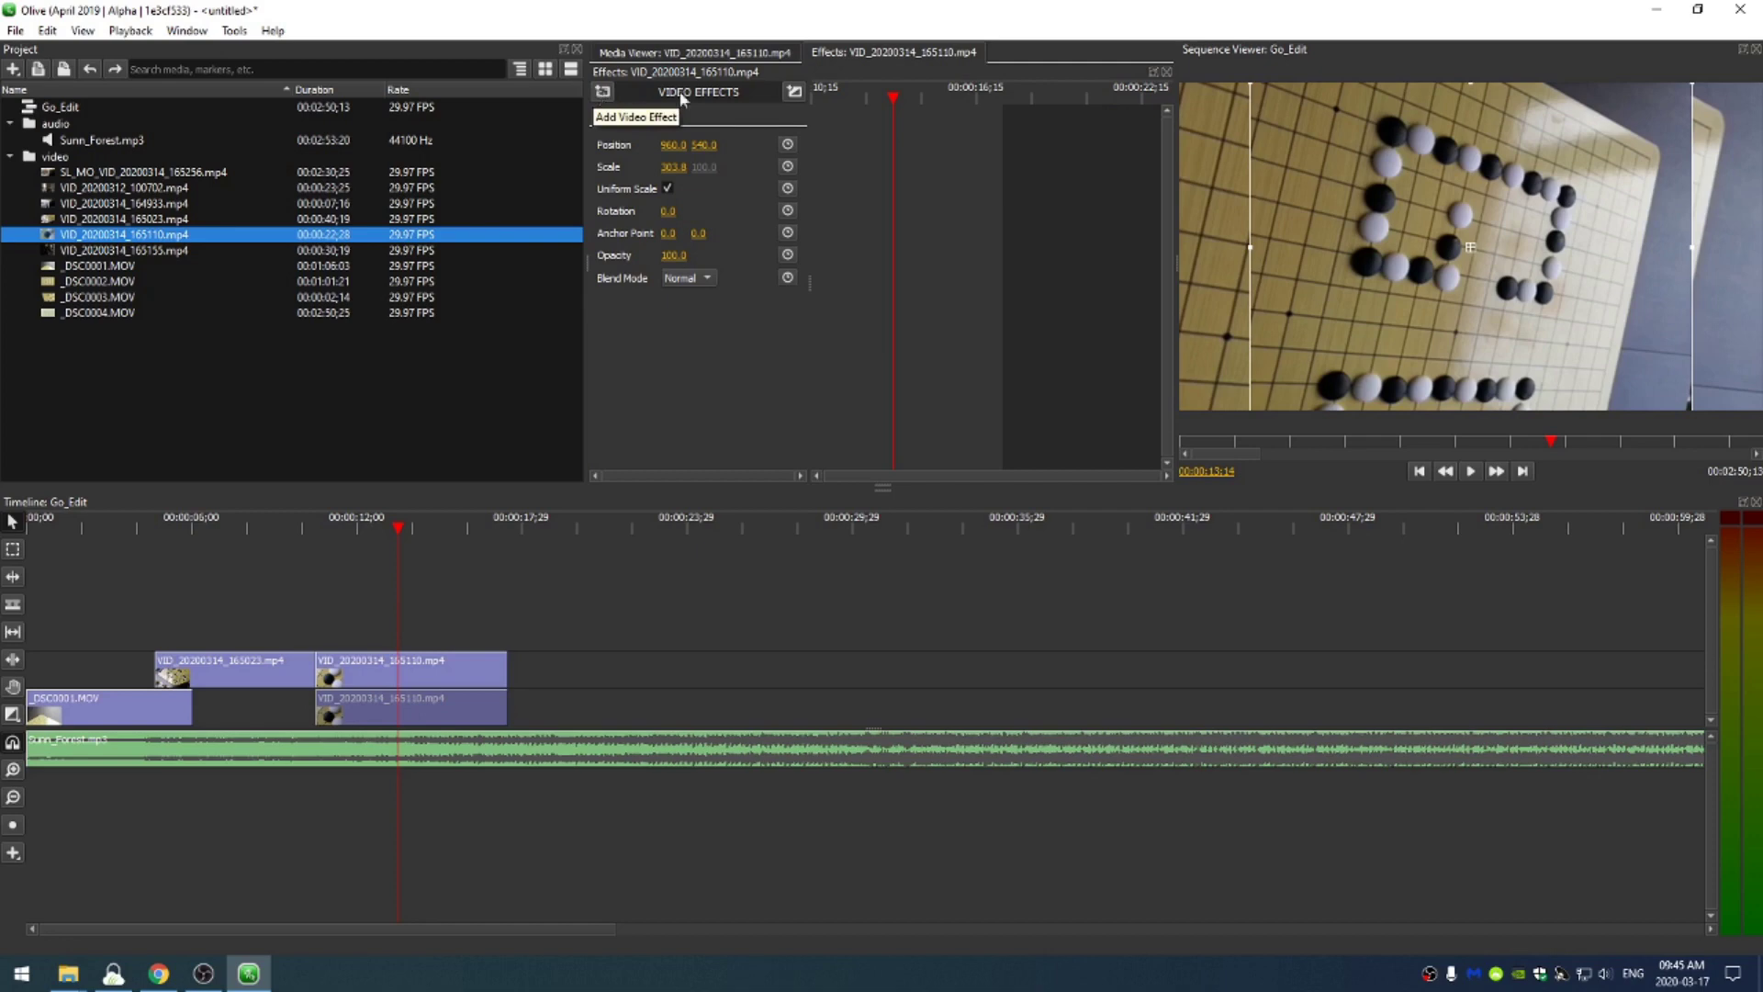
click(602, 95)
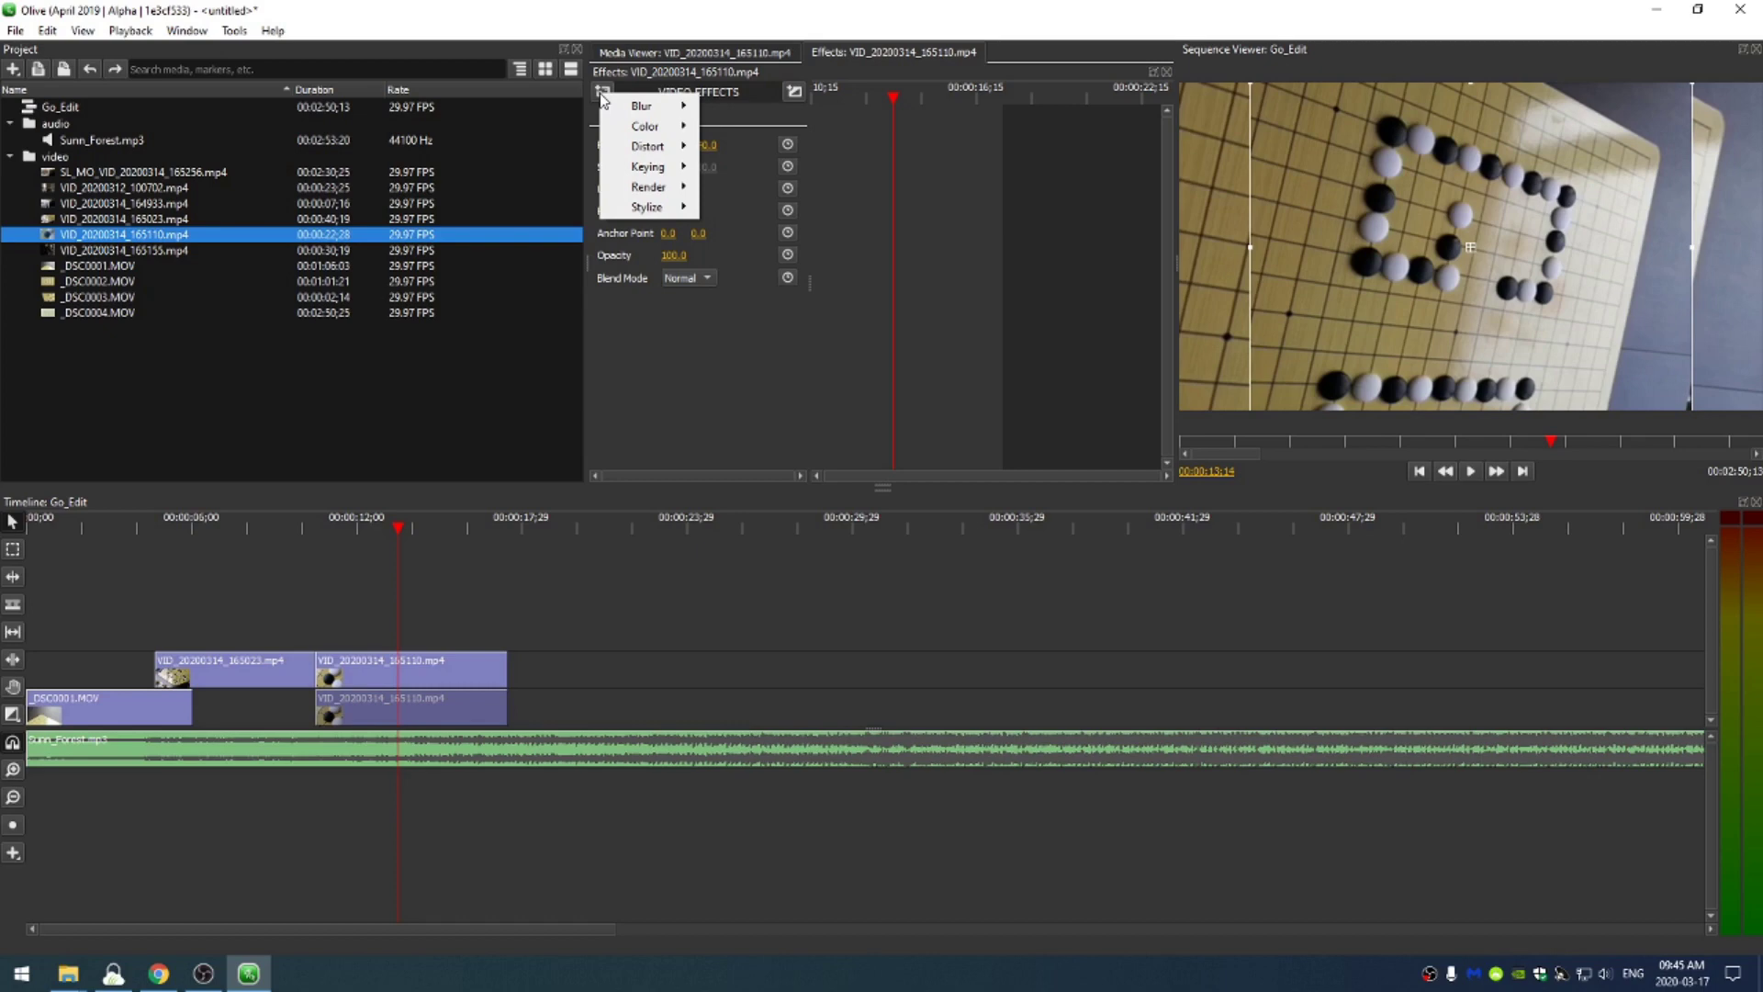
mouse_move(633, 112)
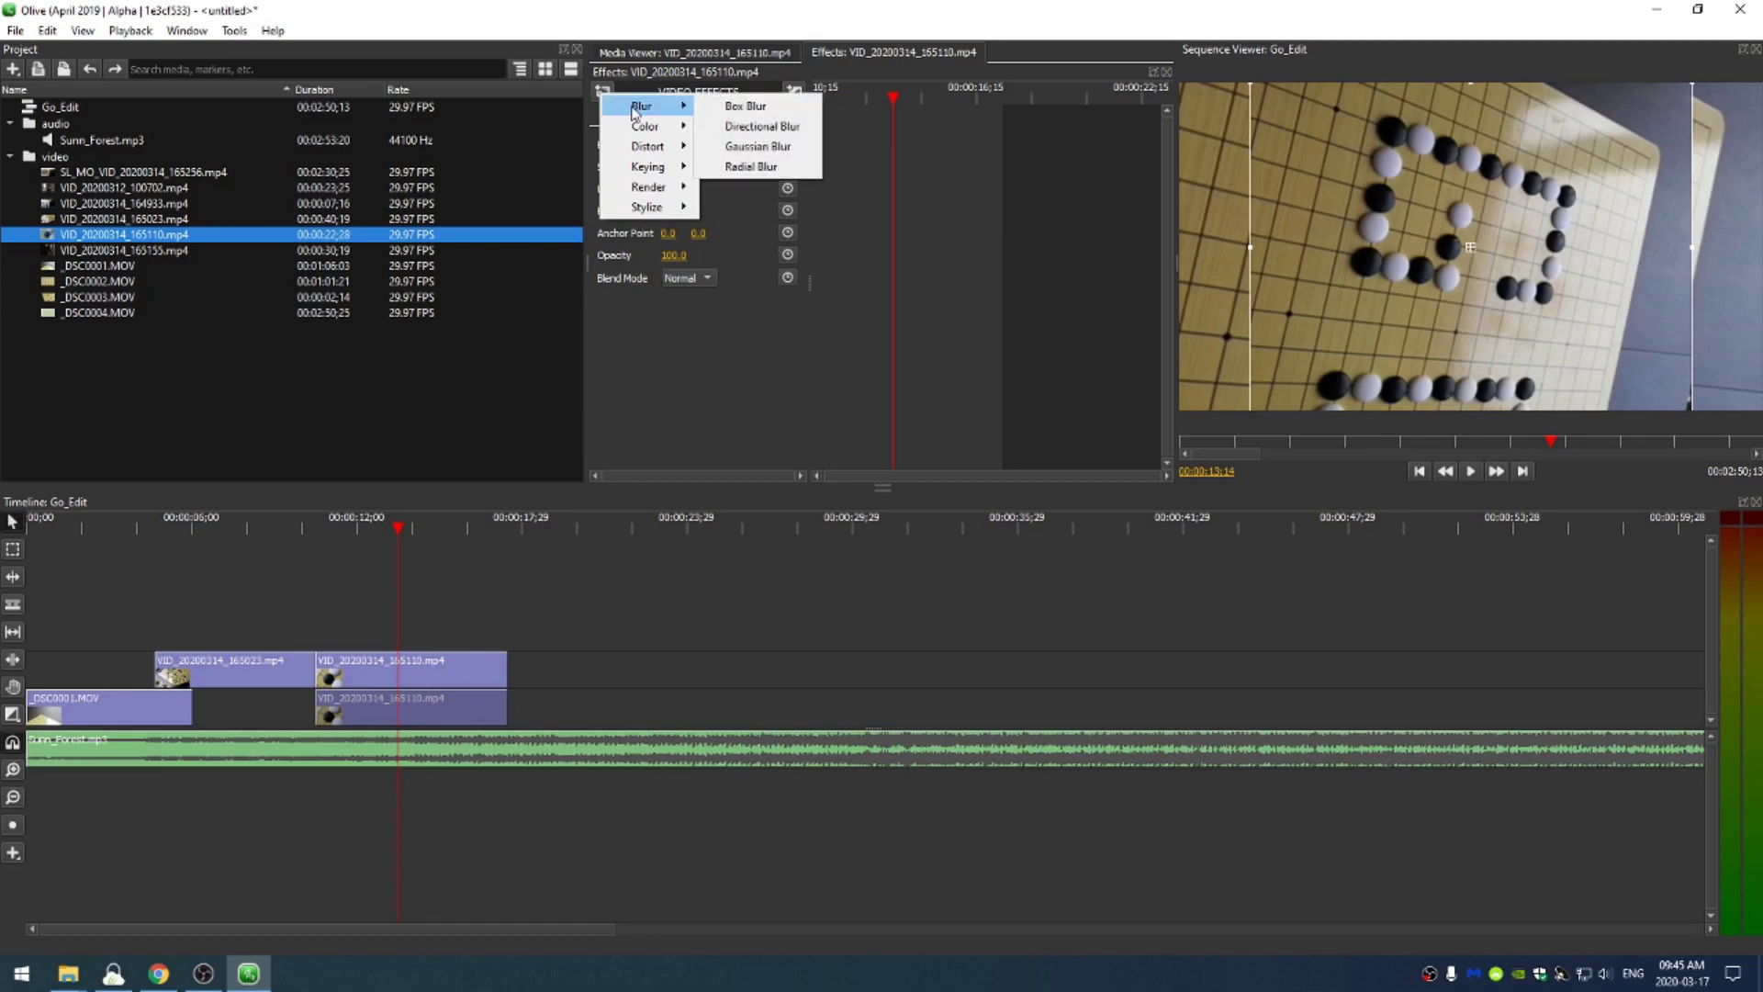
click(758, 147)
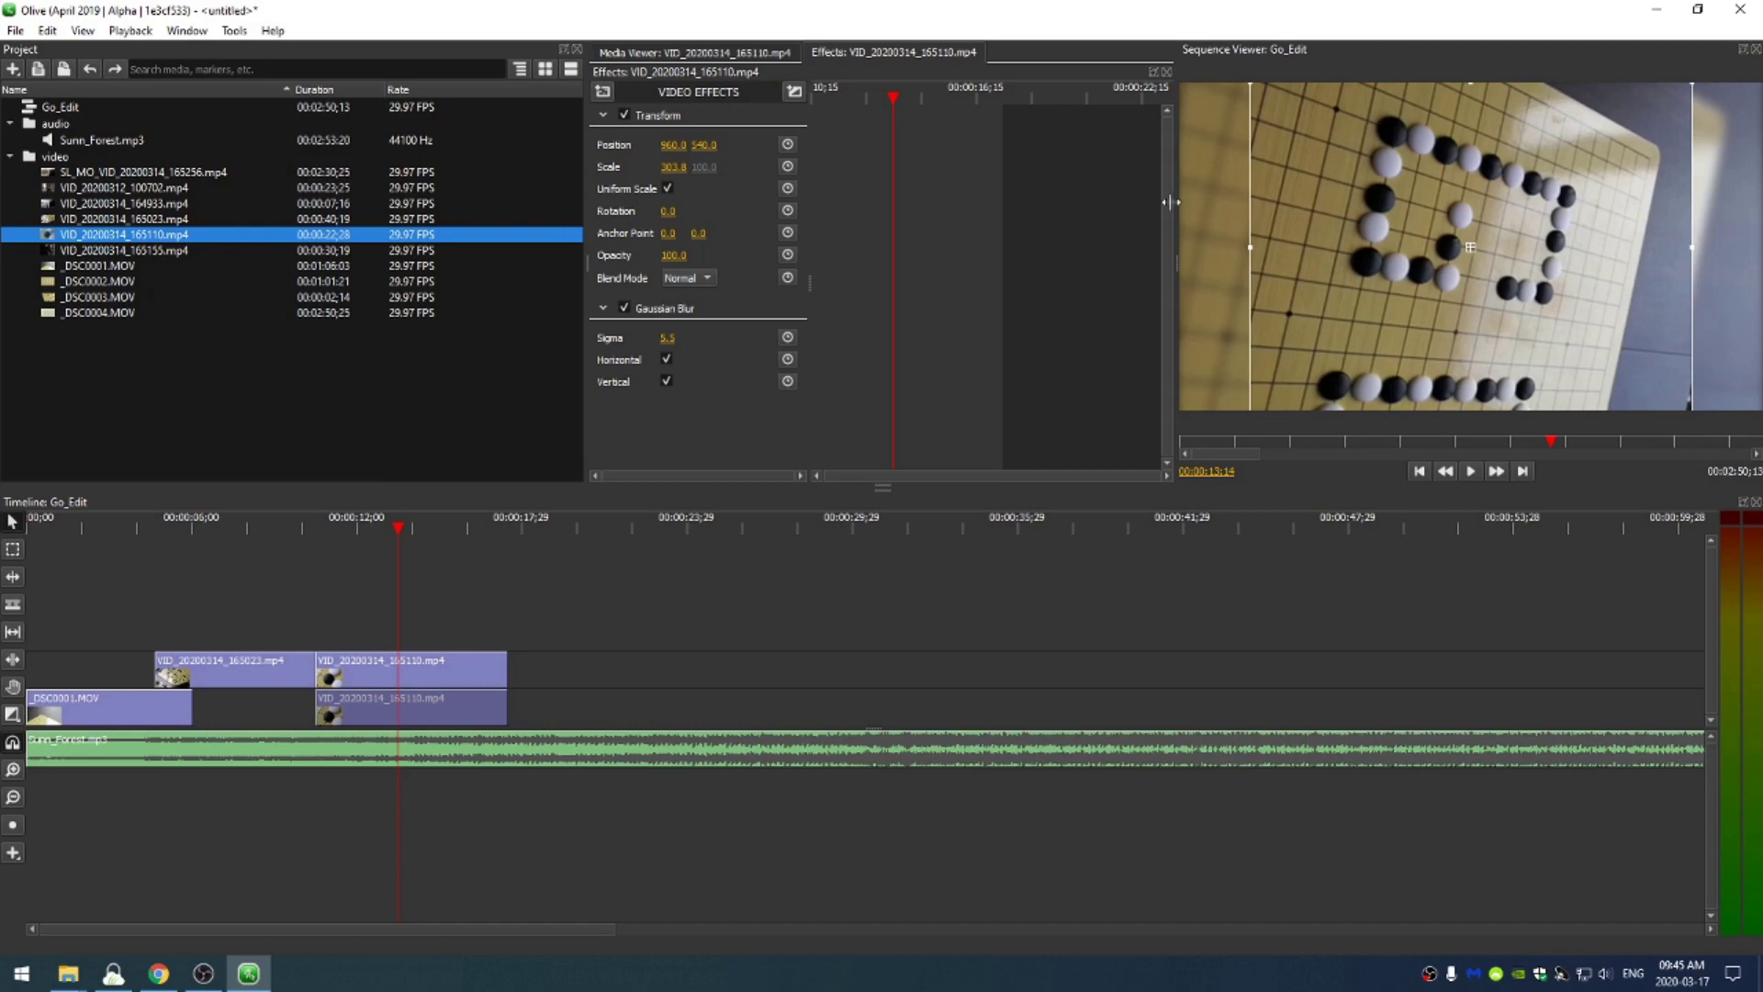
click(666, 339)
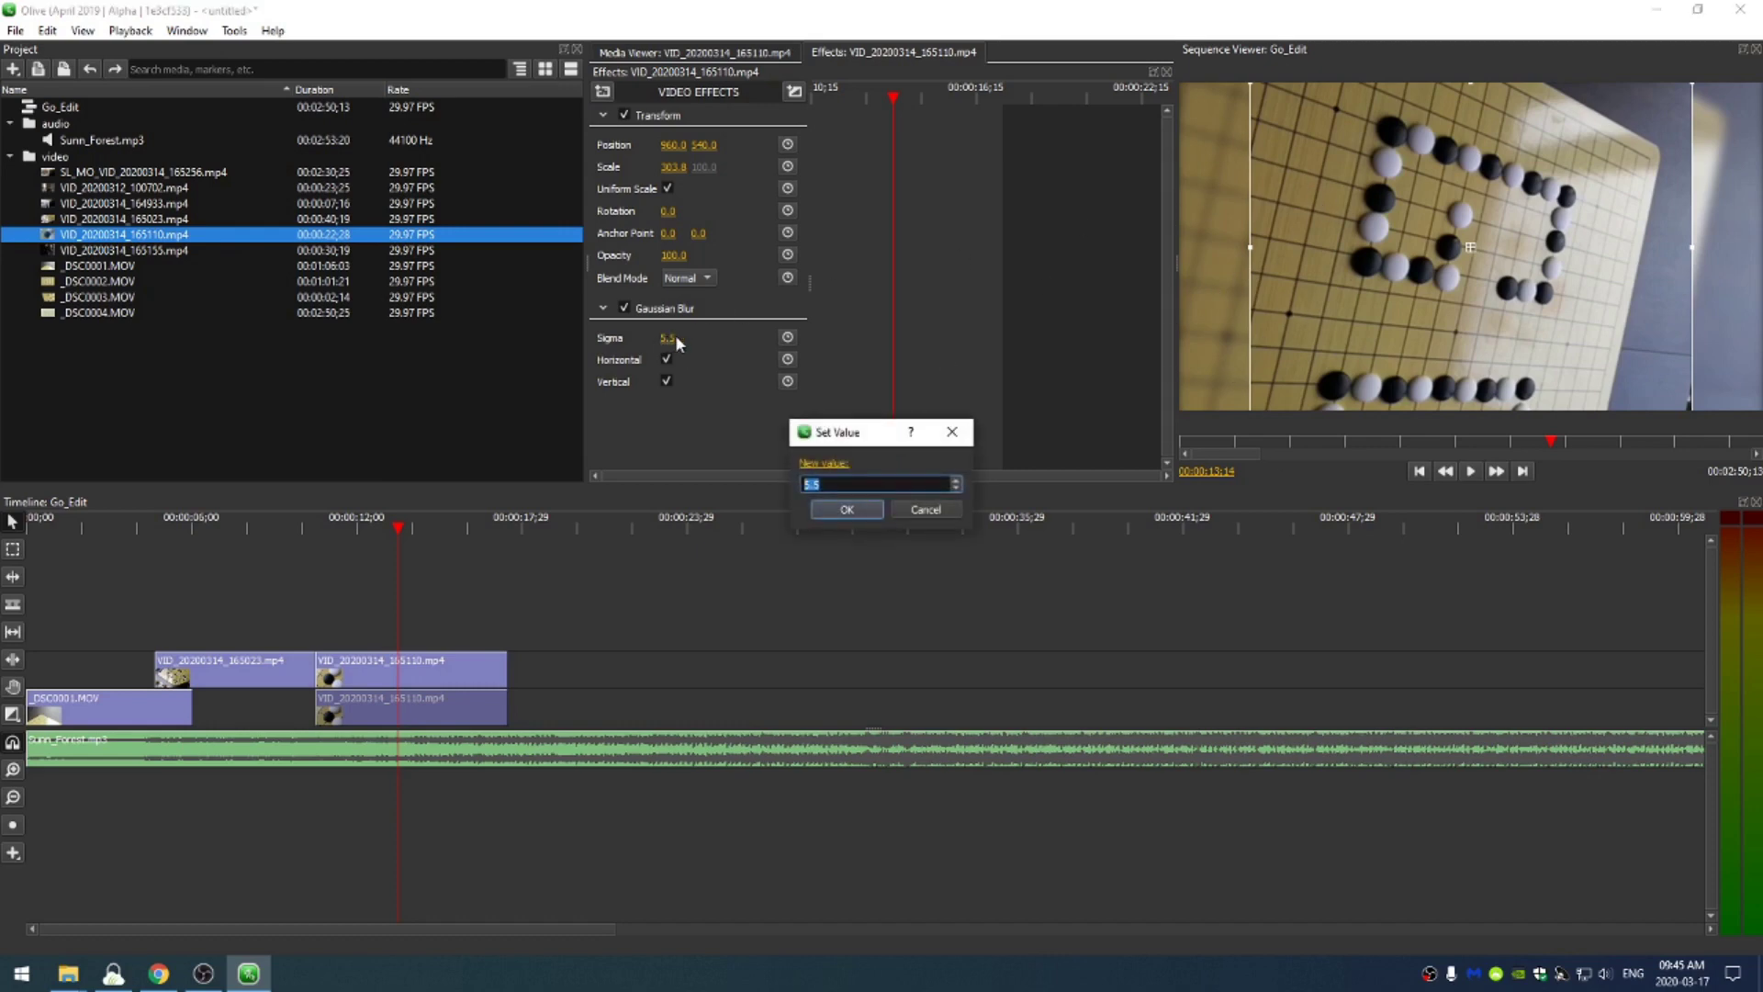
text(16)
key(Return)
mouse_move(404, 531)
mouse_down()
mouse_move(472, 537)
mouse_move(400, 551)
mouse_up()
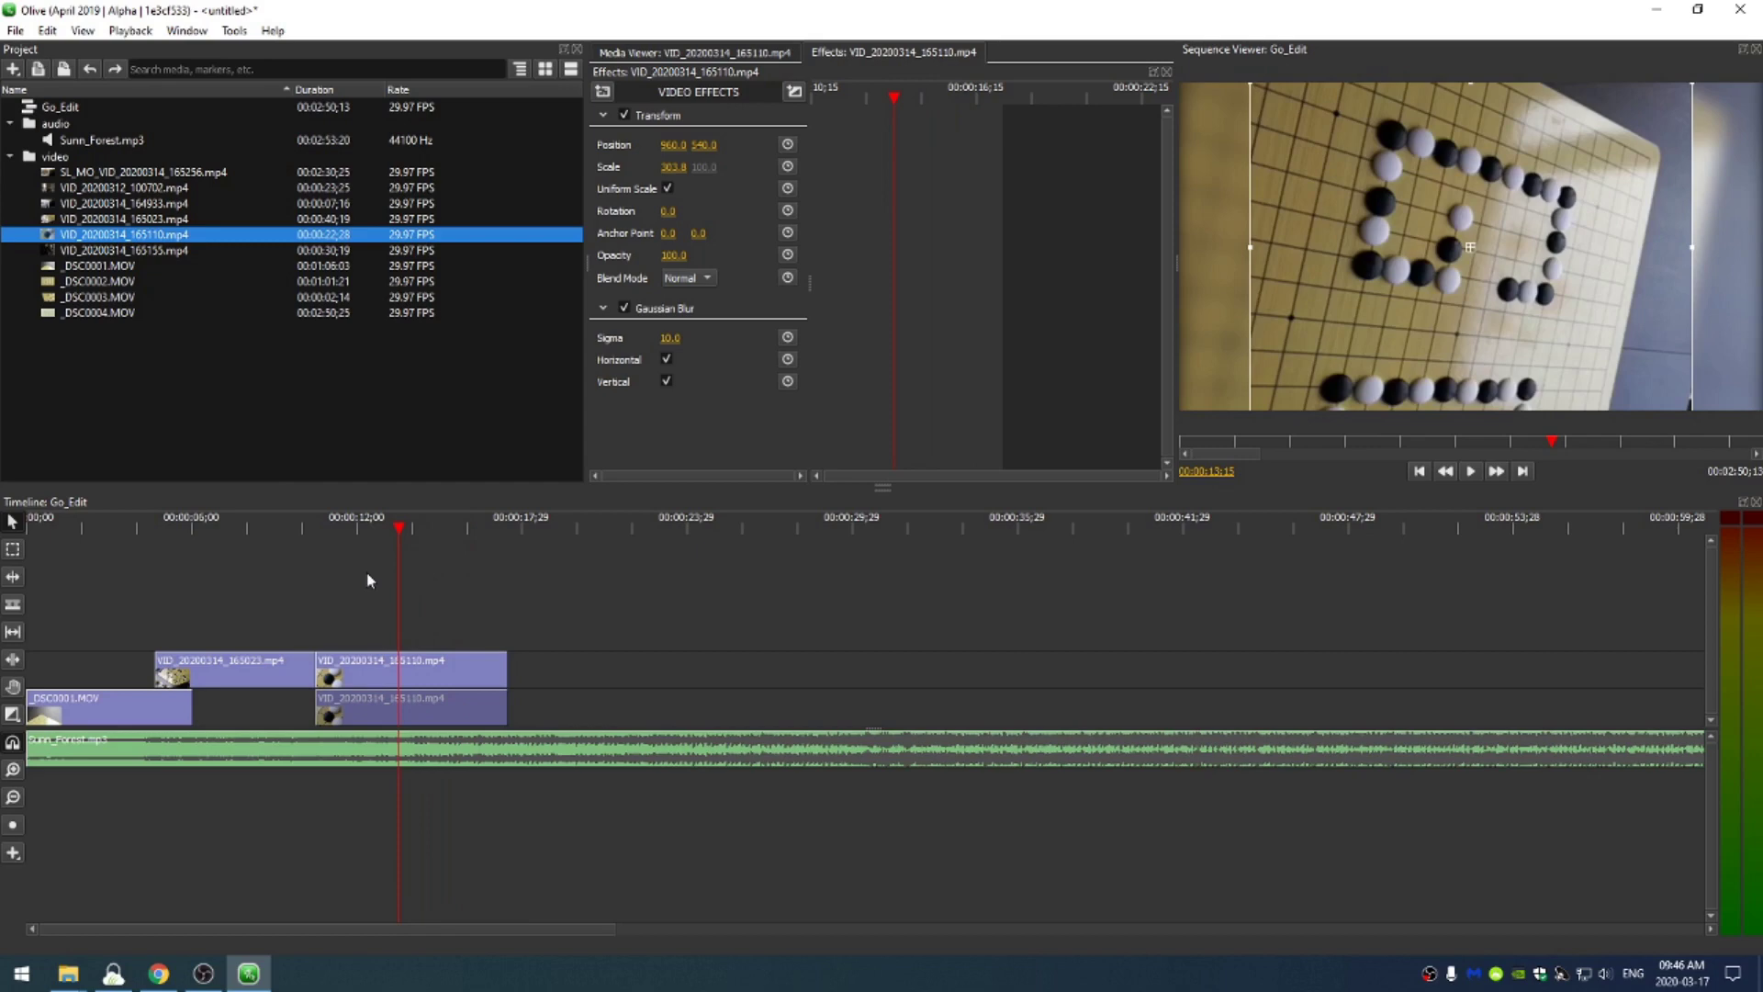
- Mark in and out points in _DSC0002.MOV and drop its video after the 165110 clips
drag(399, 551, 475, 551)
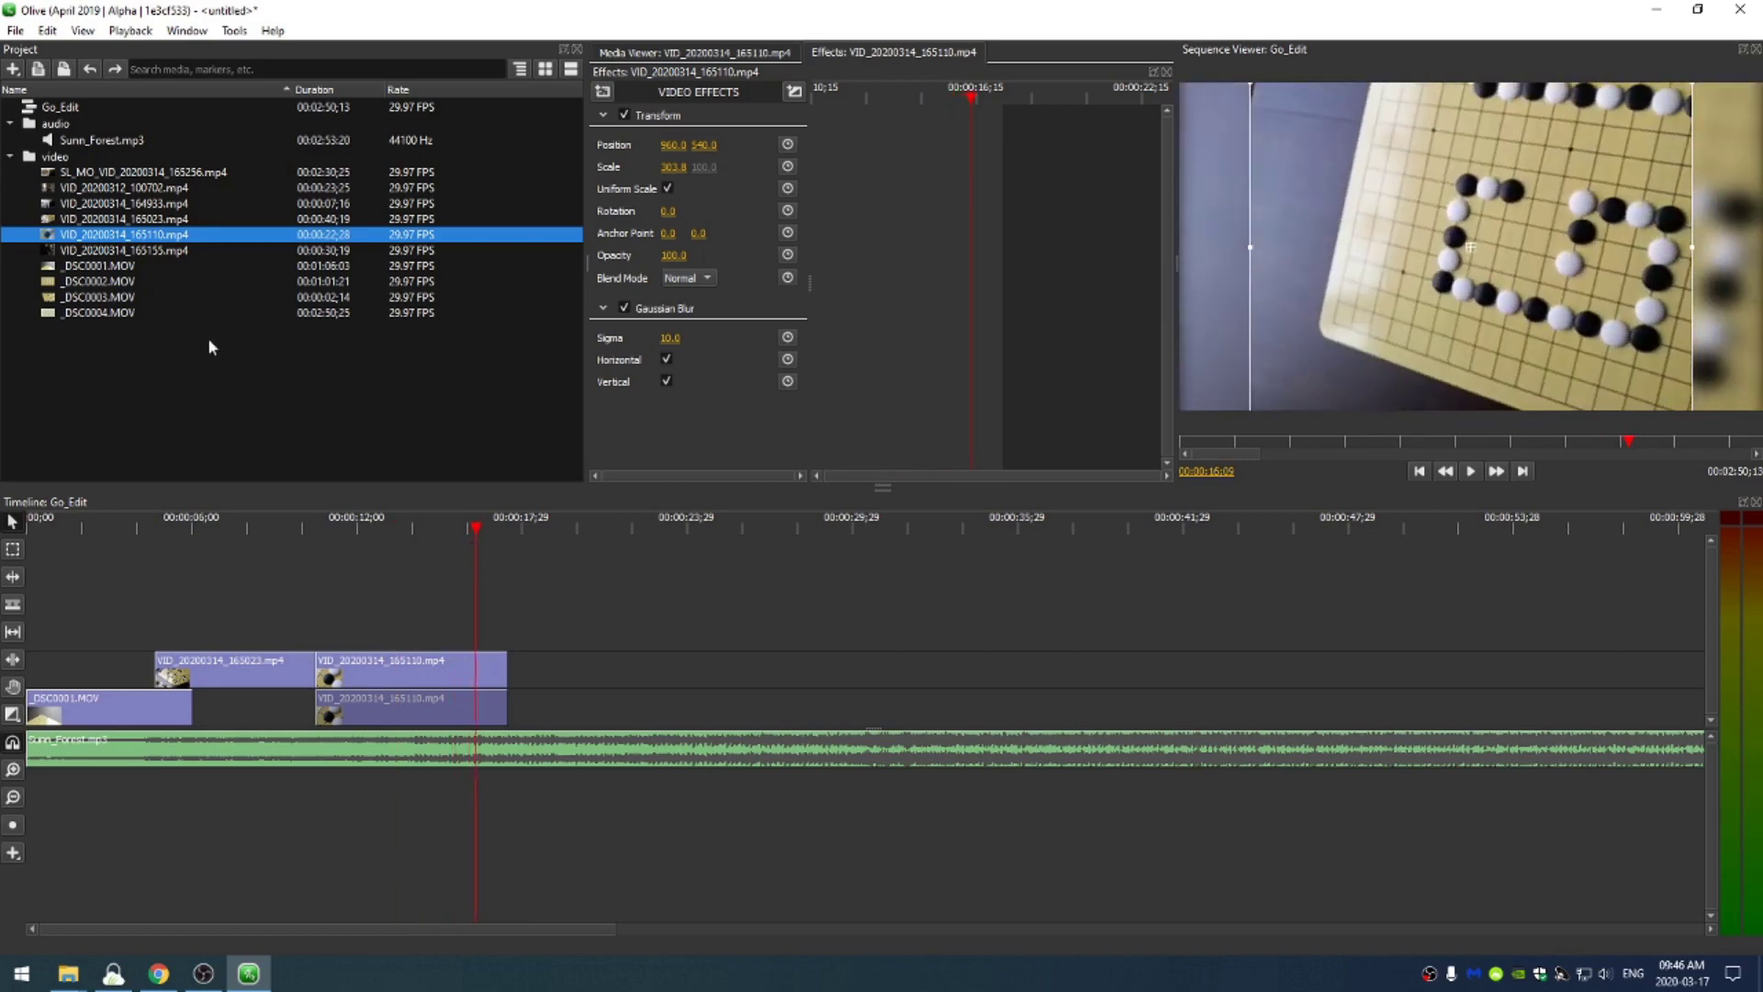
click(119, 312)
double_click(106, 280)
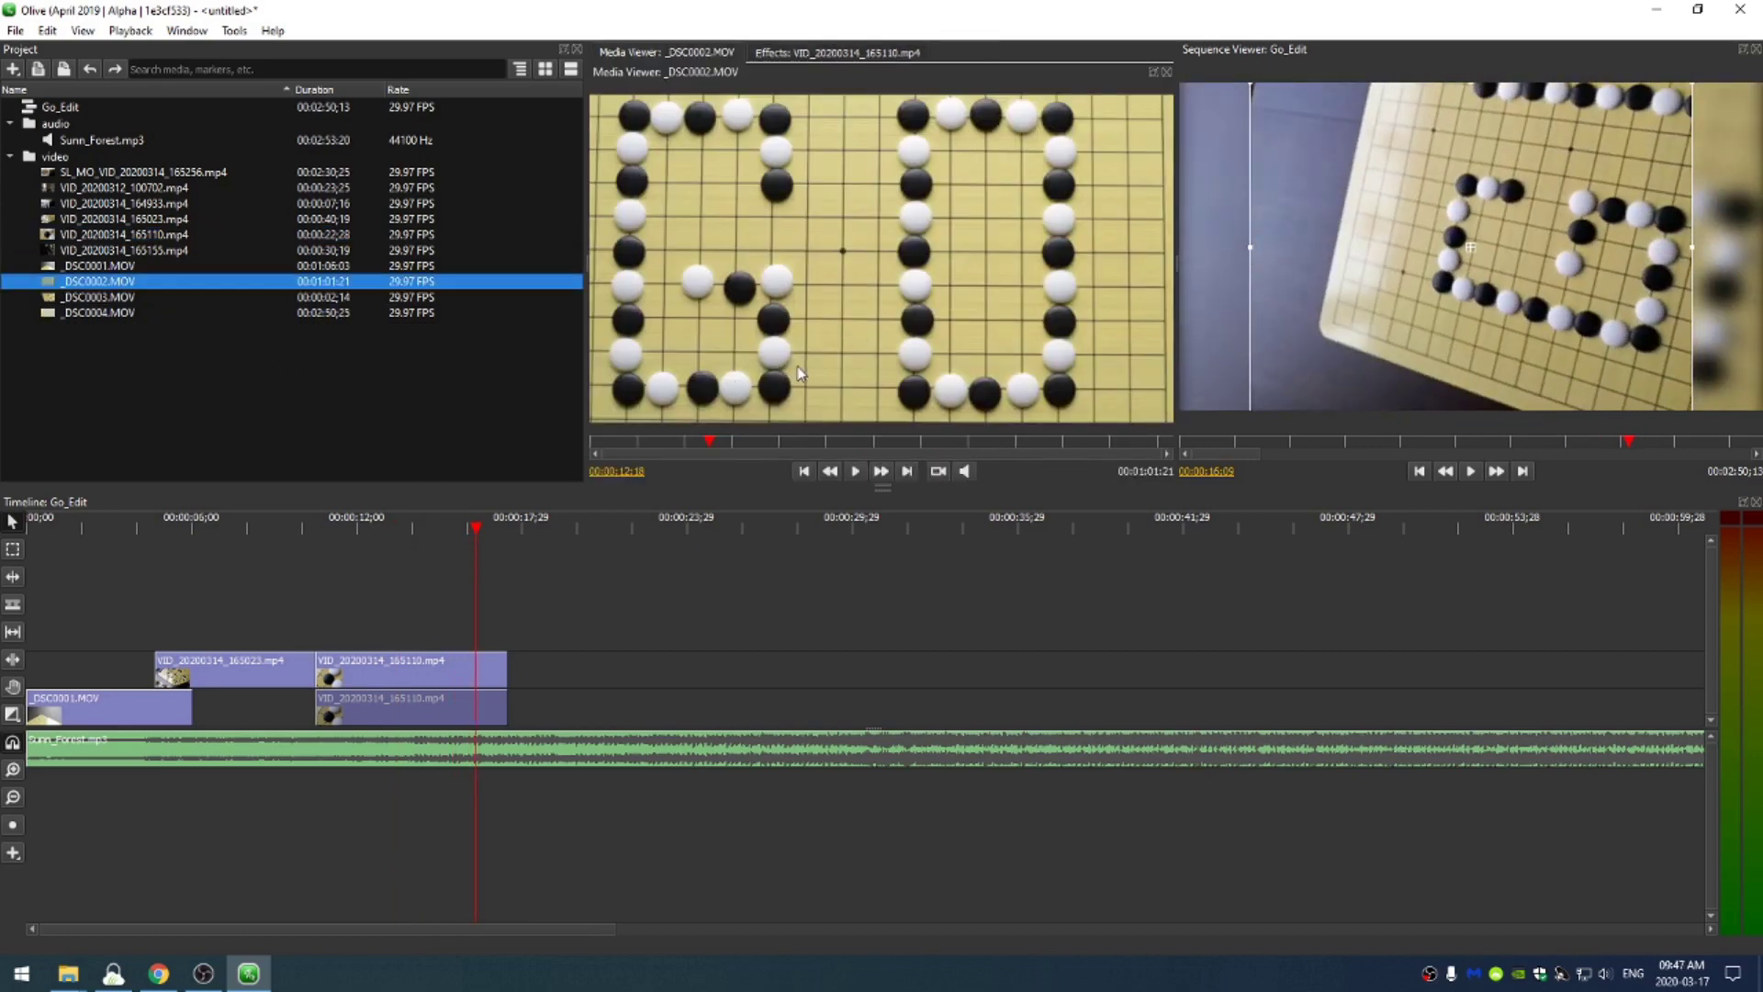
drag(714, 442, 788, 455)
key(i)
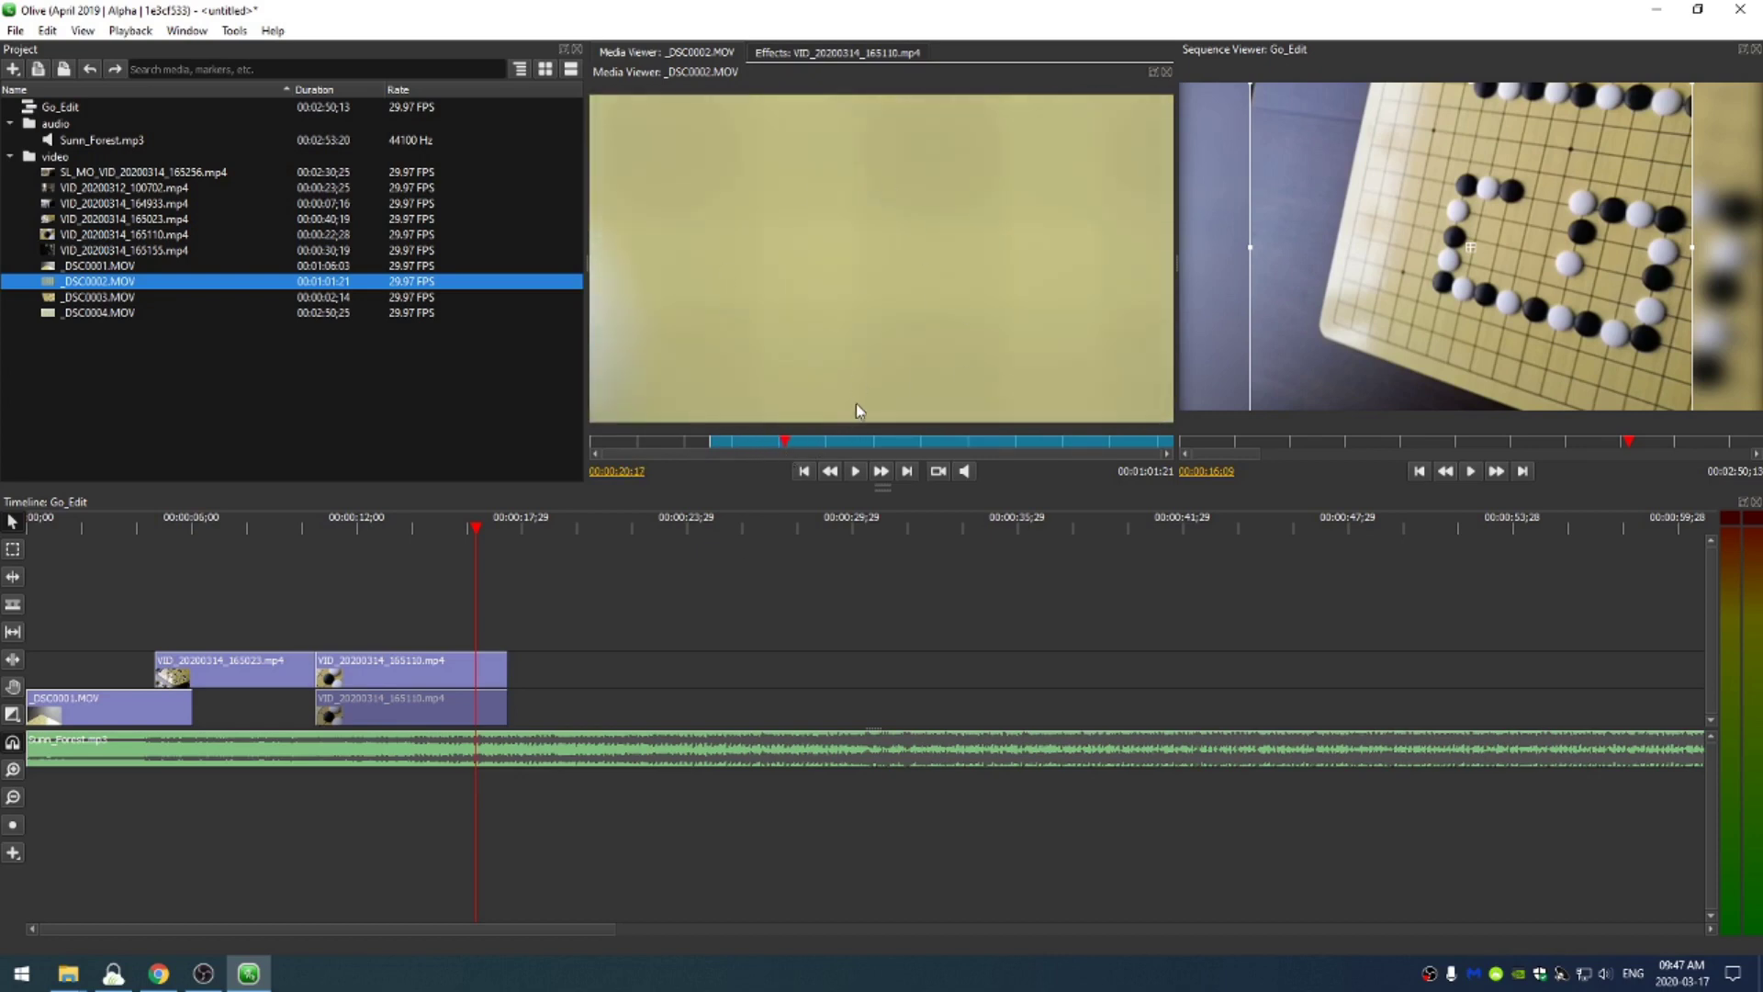
key(o)
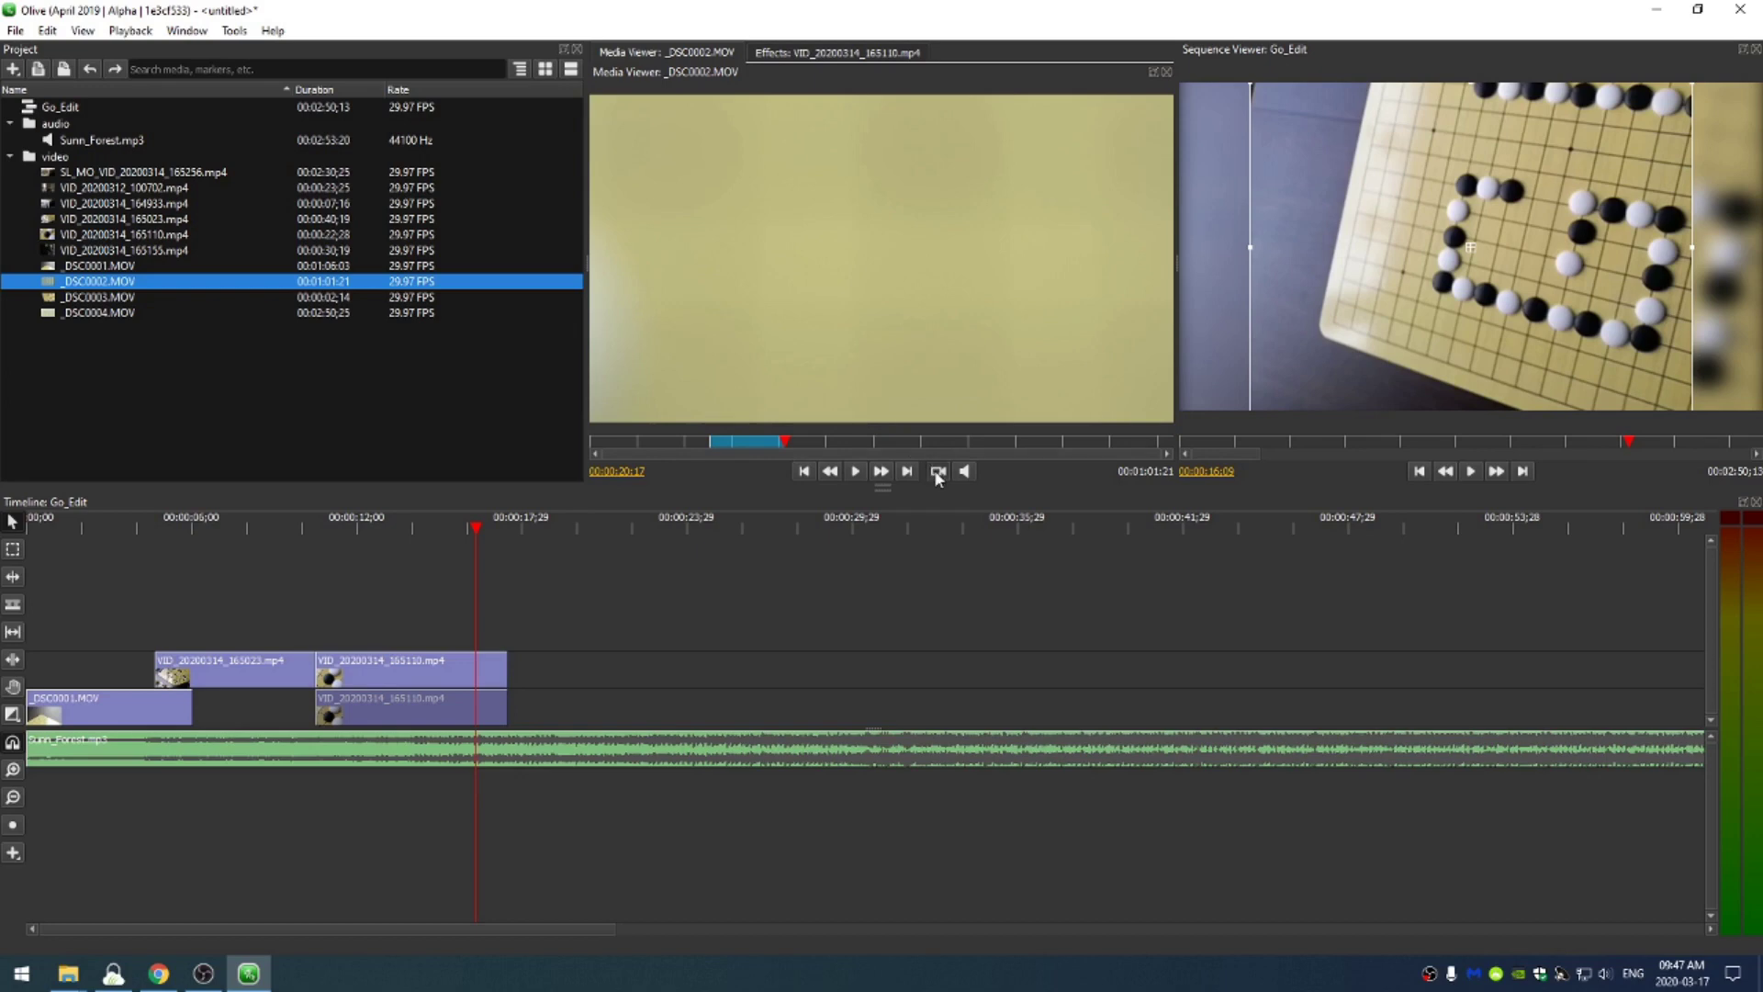
drag(938, 478, 563, 703)
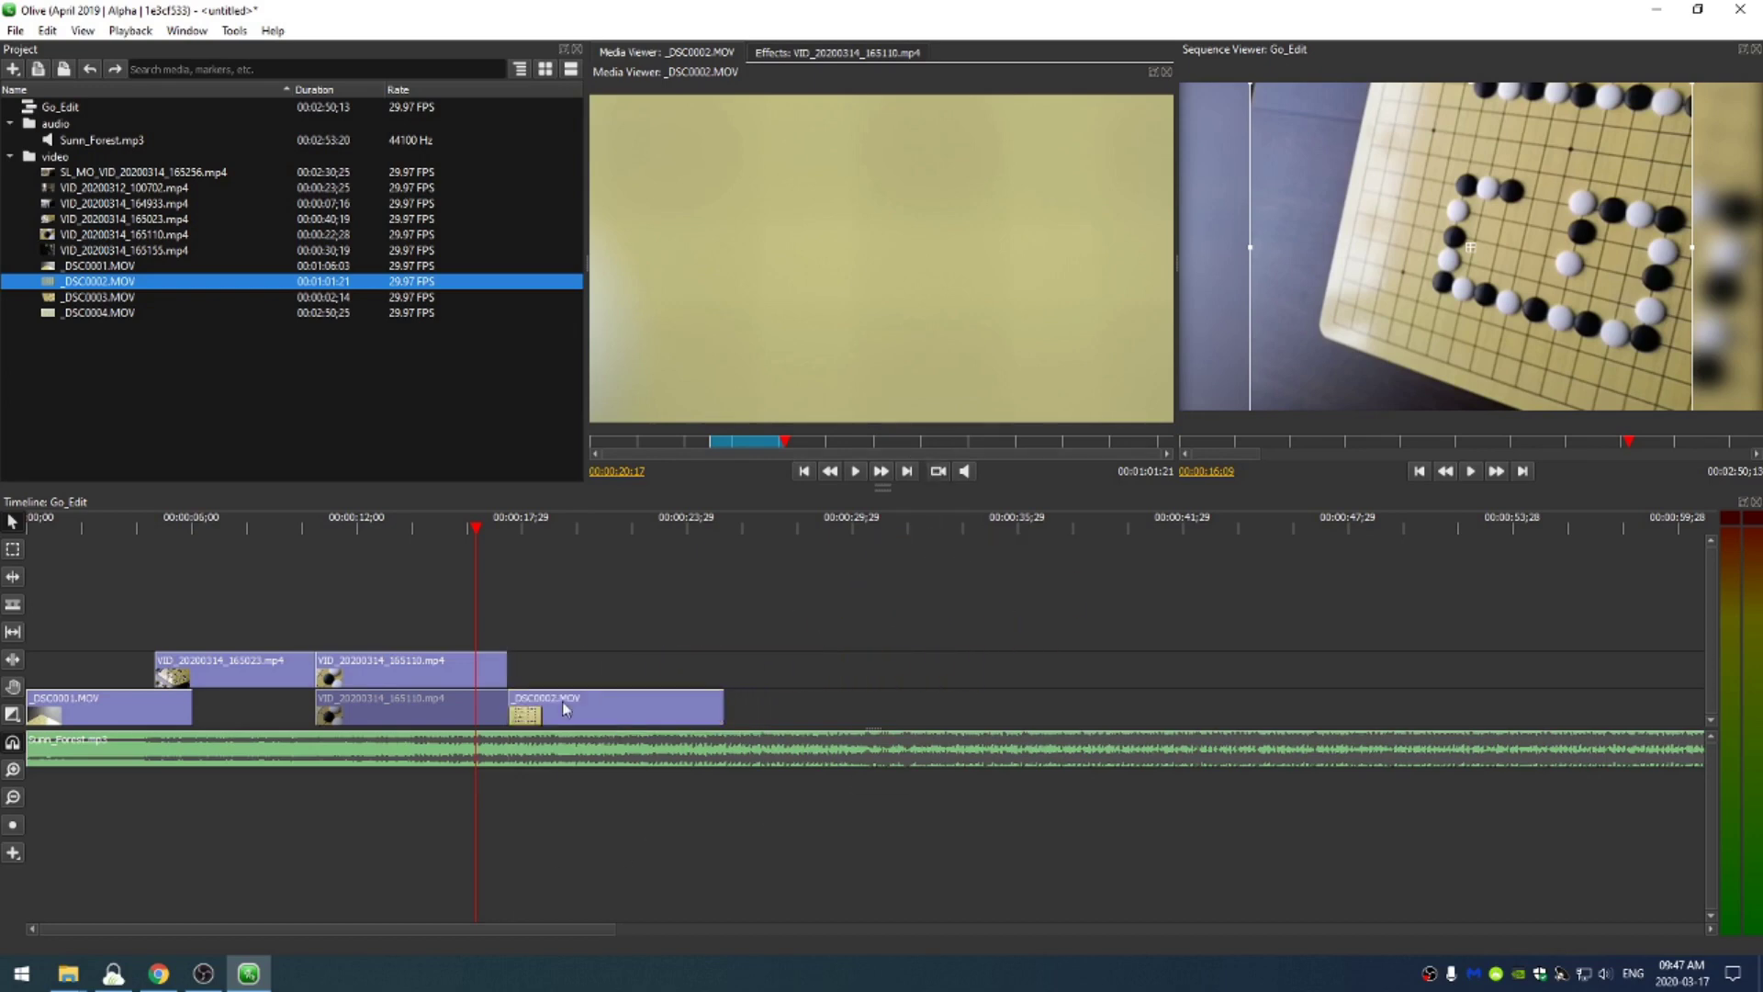
drag(465, 535, 658, 545)
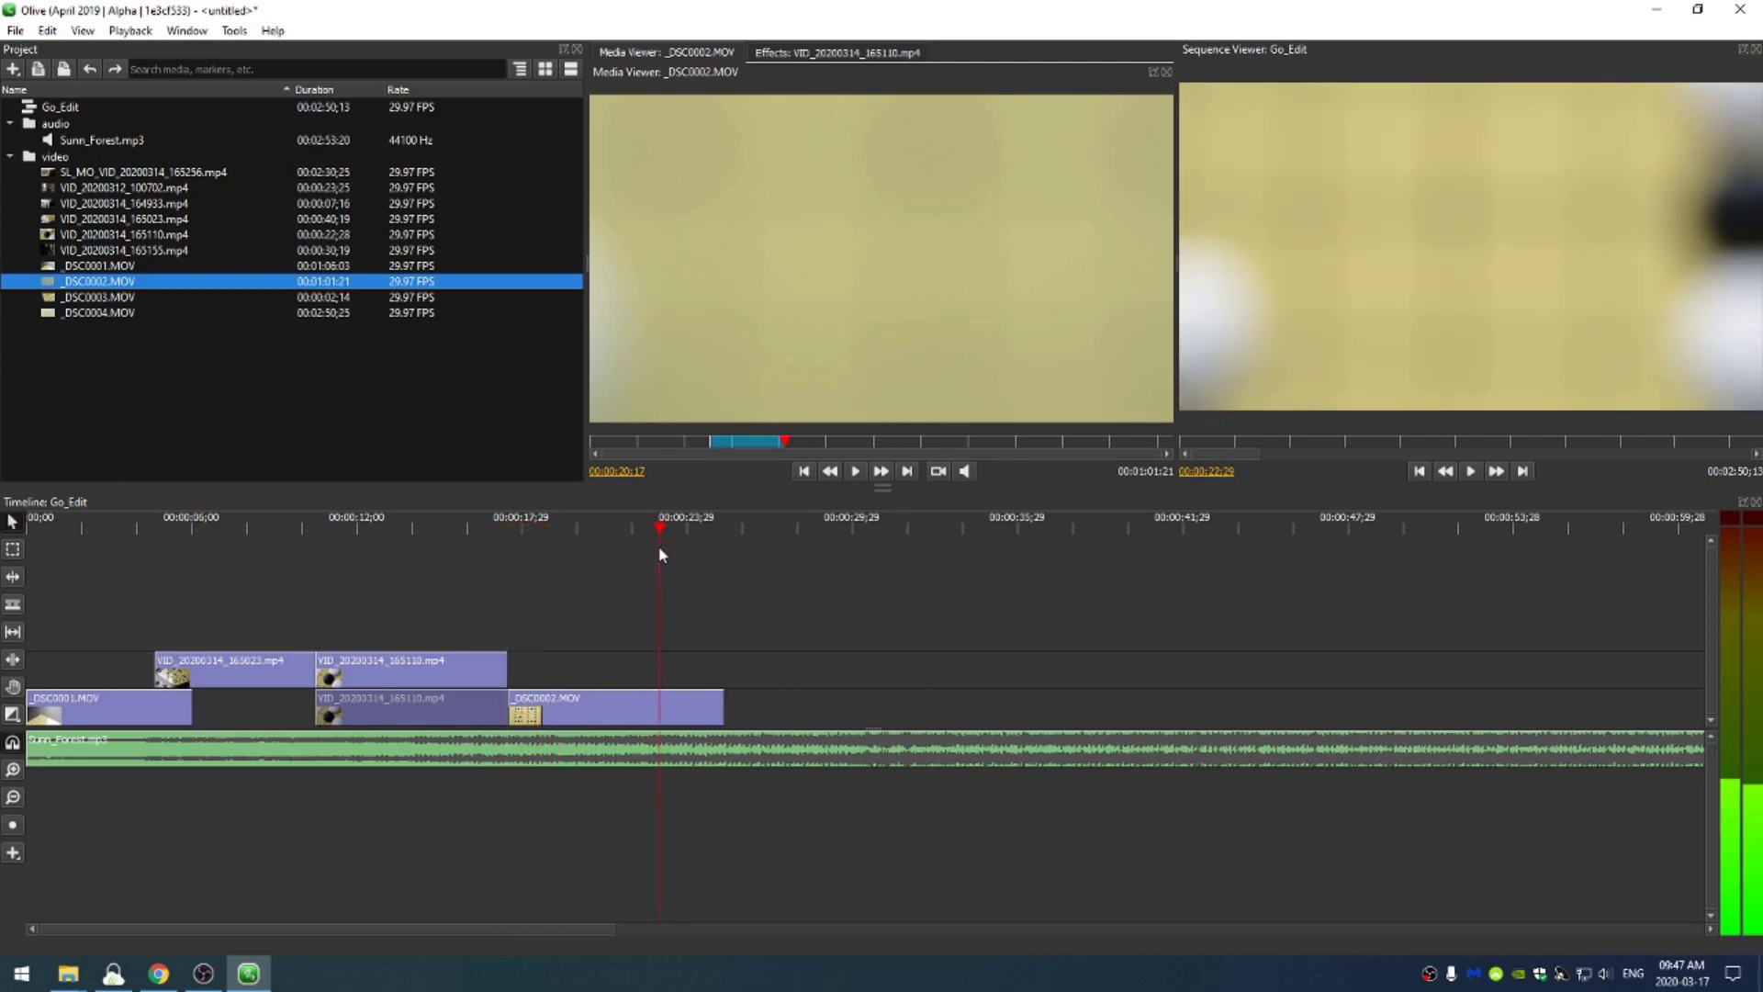
- Tick Reverse in the _DSC0002.MOV clip's Speed/Duration dialog and preview the backwards playback
right_click(623, 716)
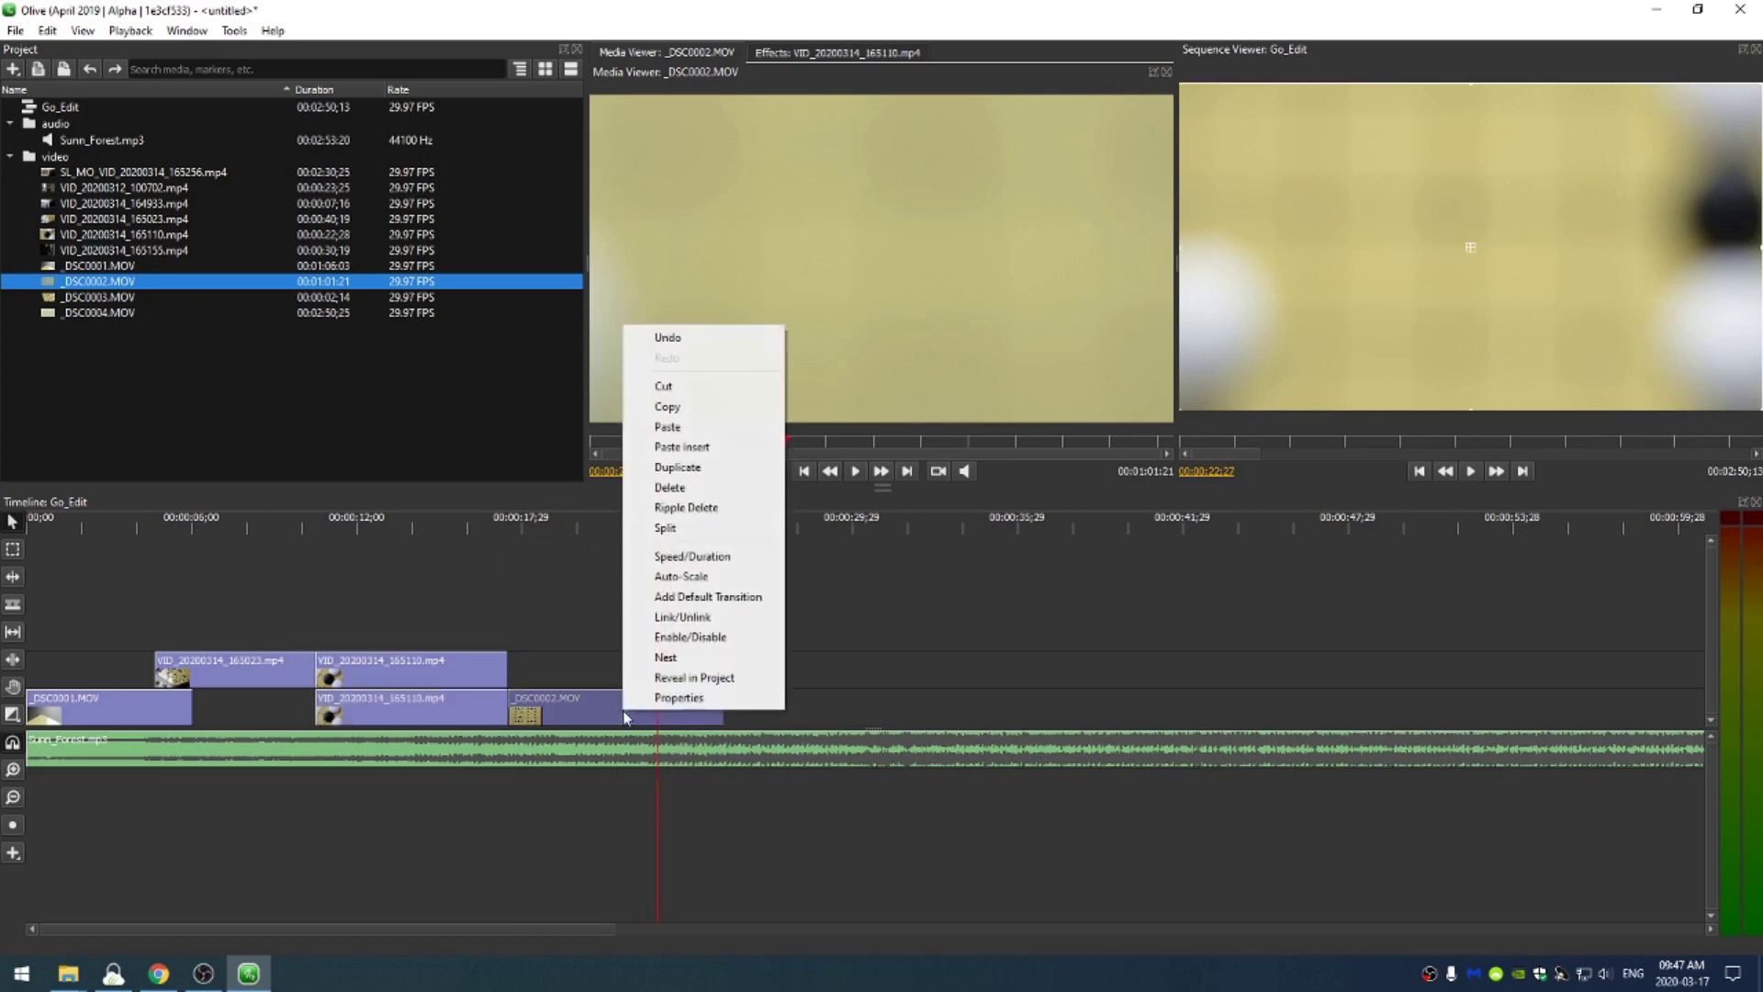
click(724, 557)
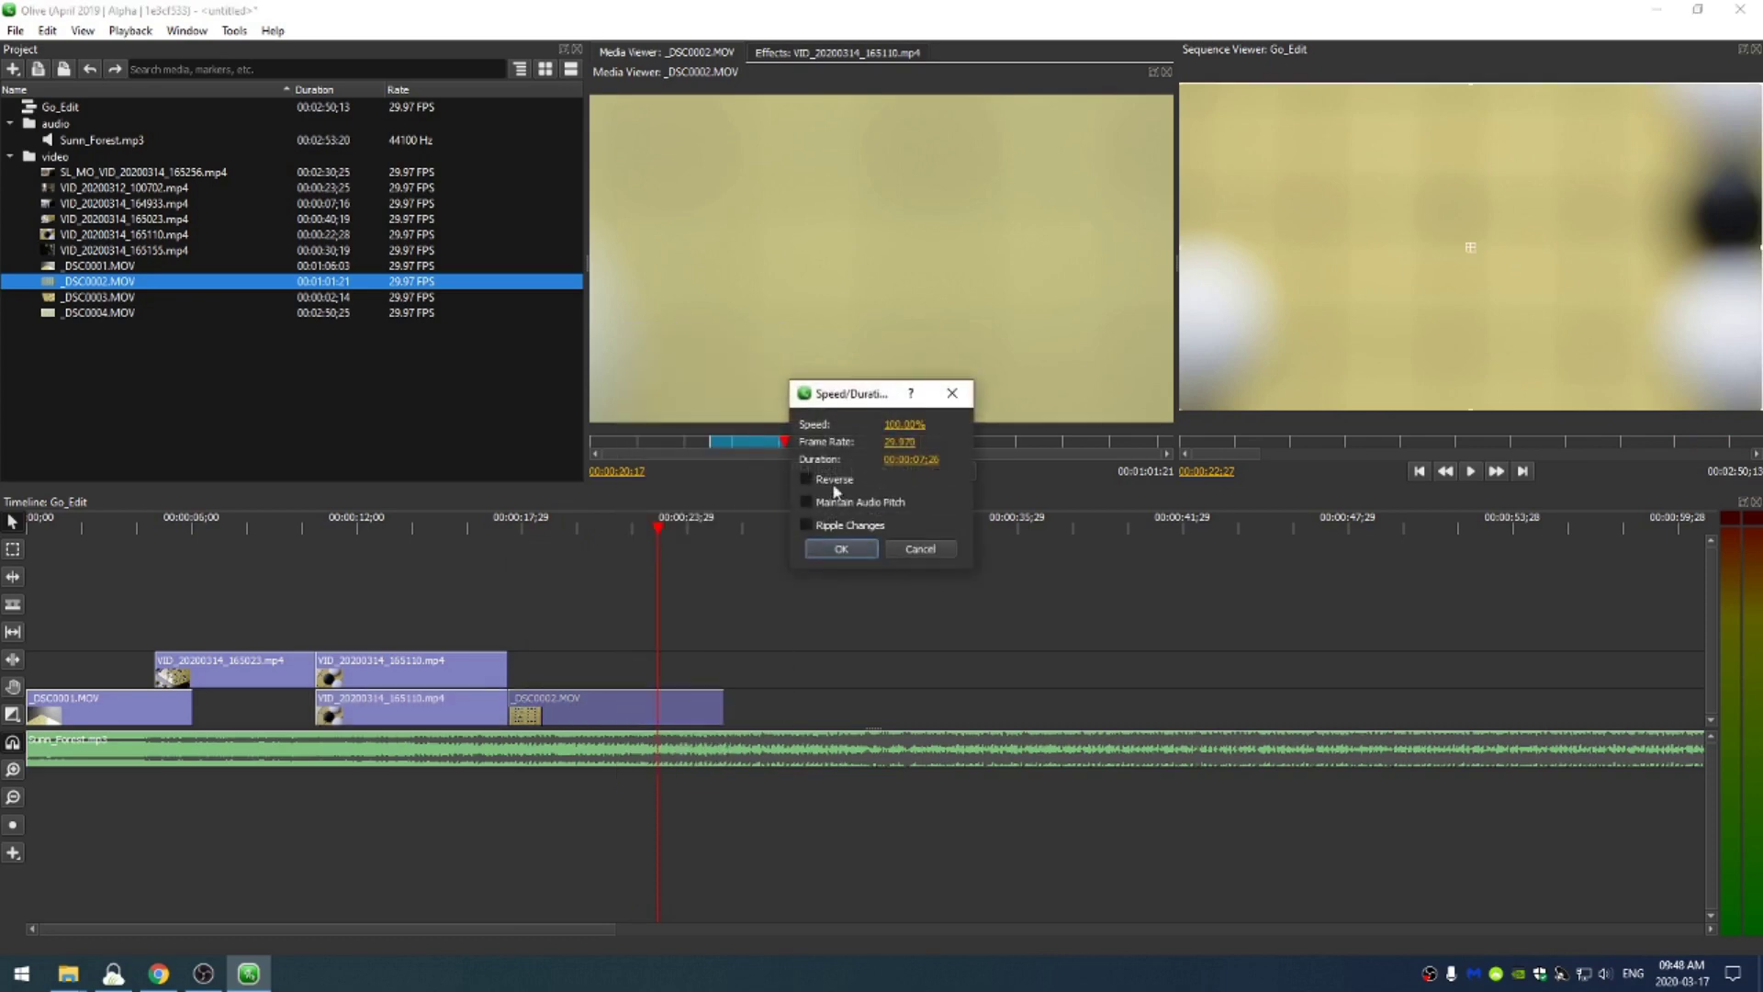
click(841, 549)
drag(656, 533, 705, 605)
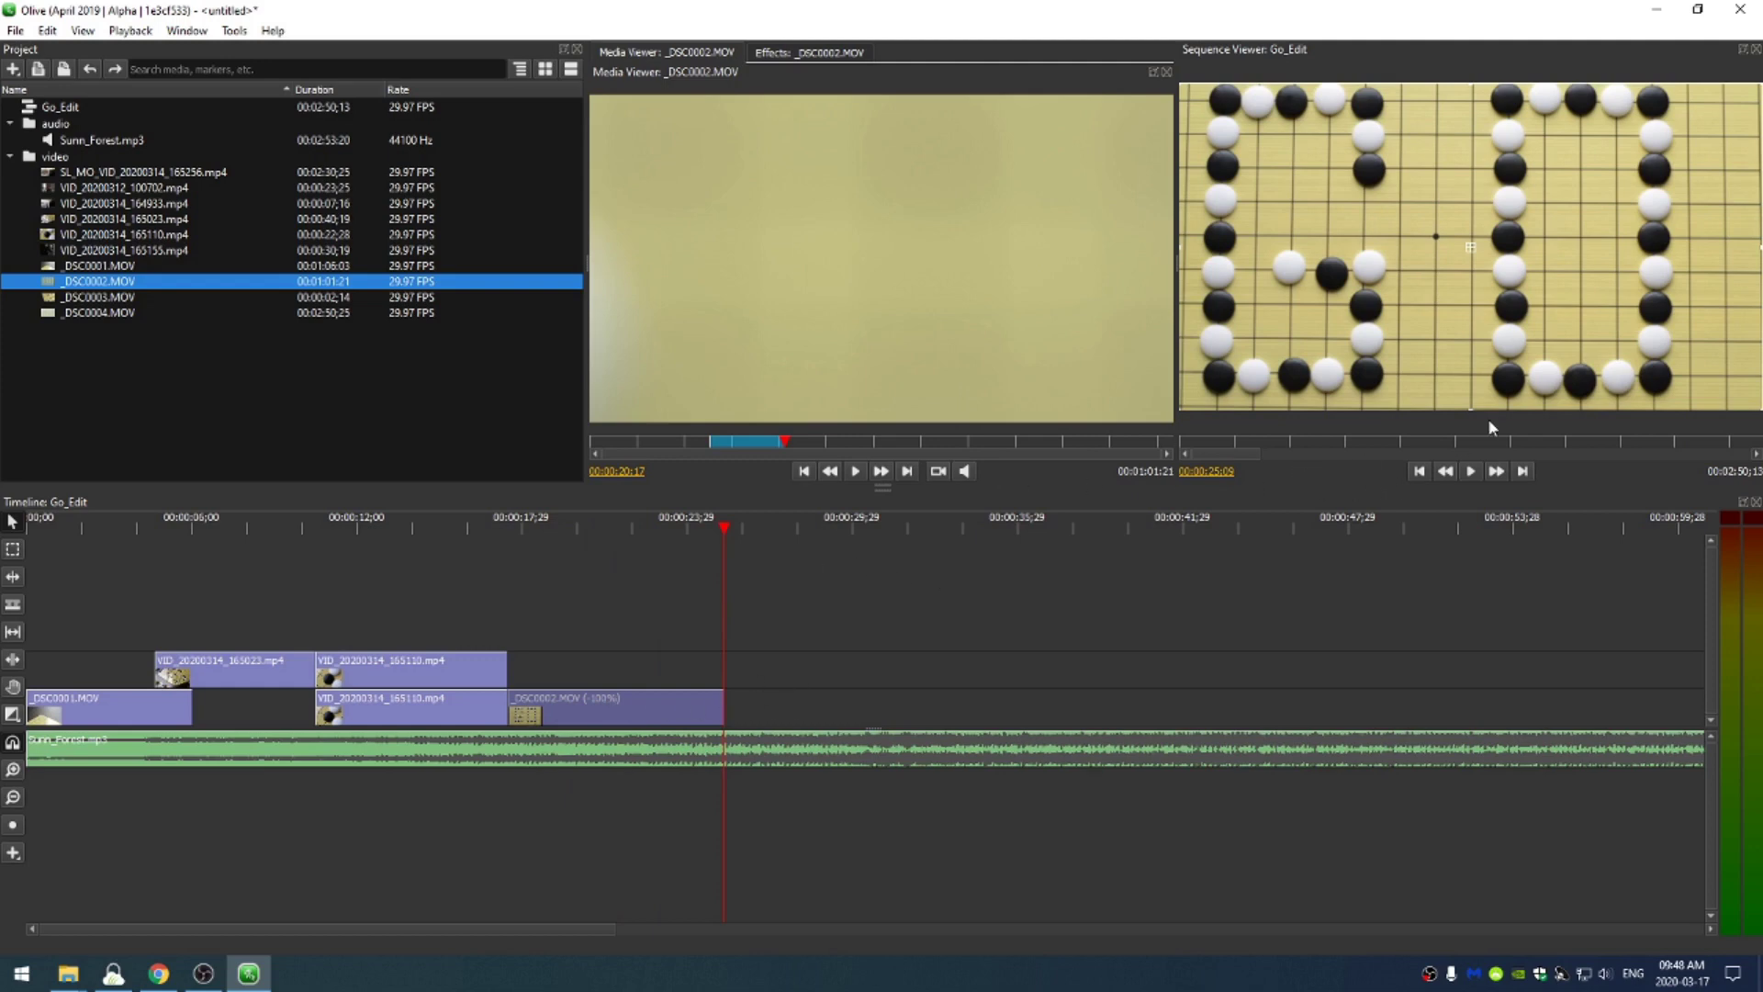
- Save the current Go-board frame as freezeframe_1.png in the using olive folder
right_click(1307, 306)
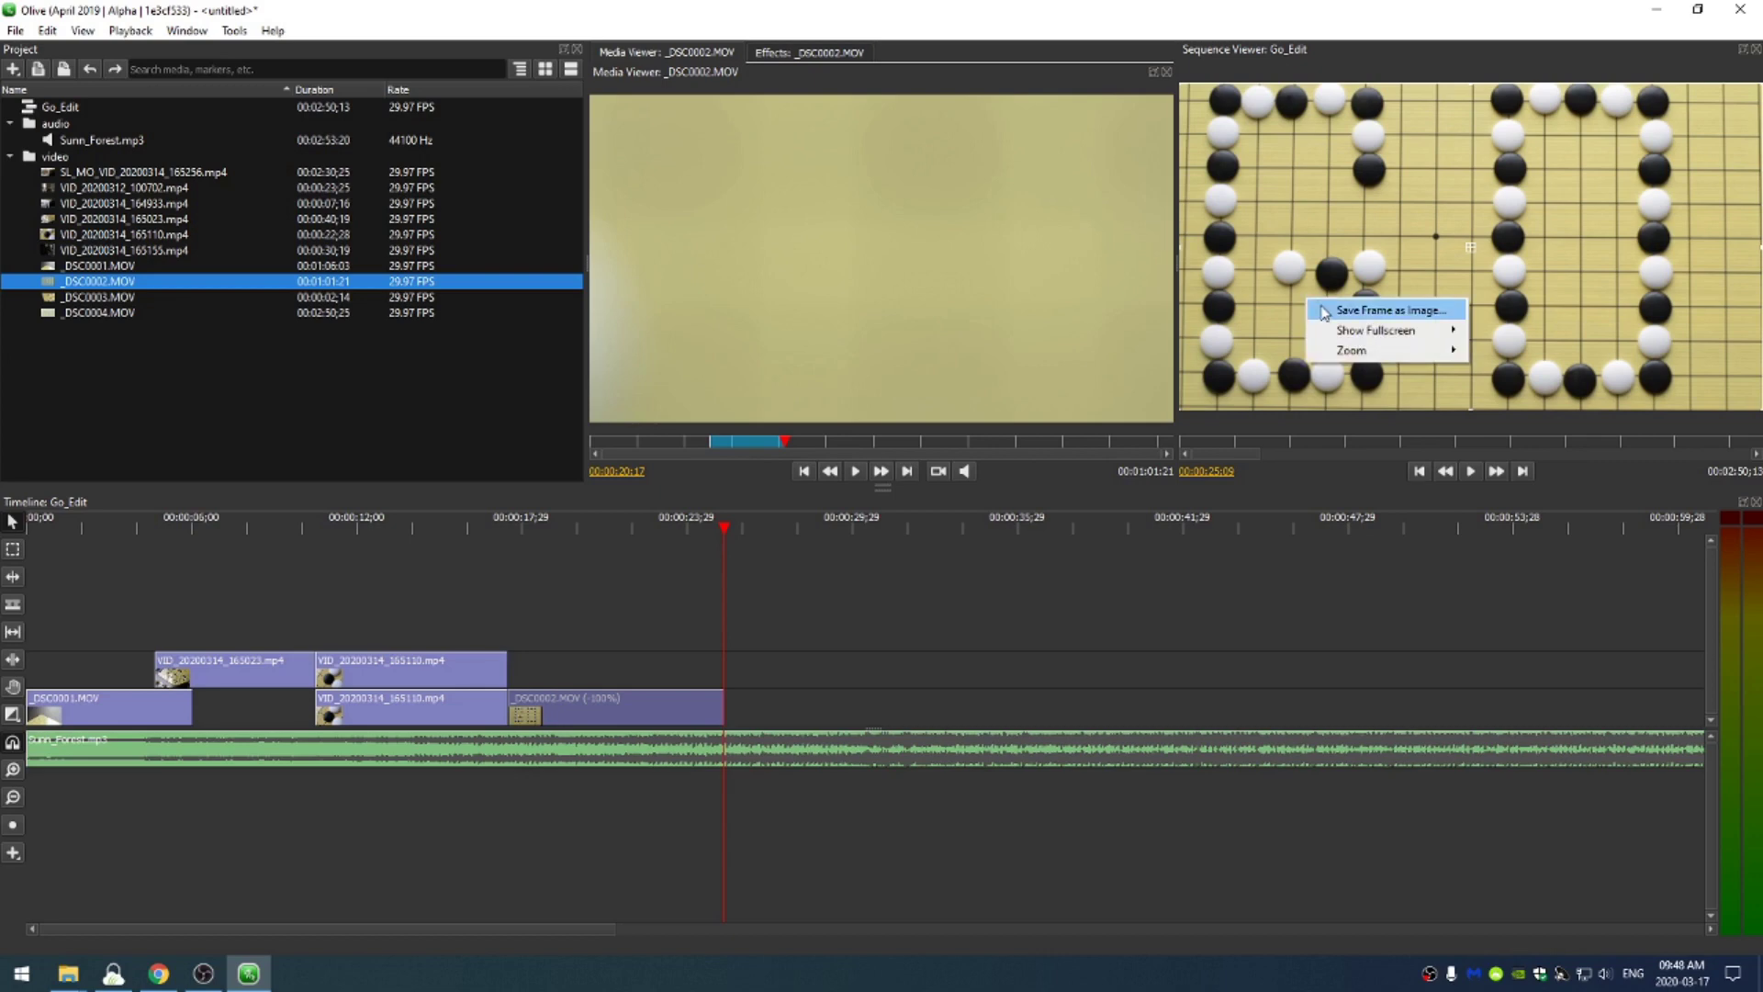
click(1411, 314)
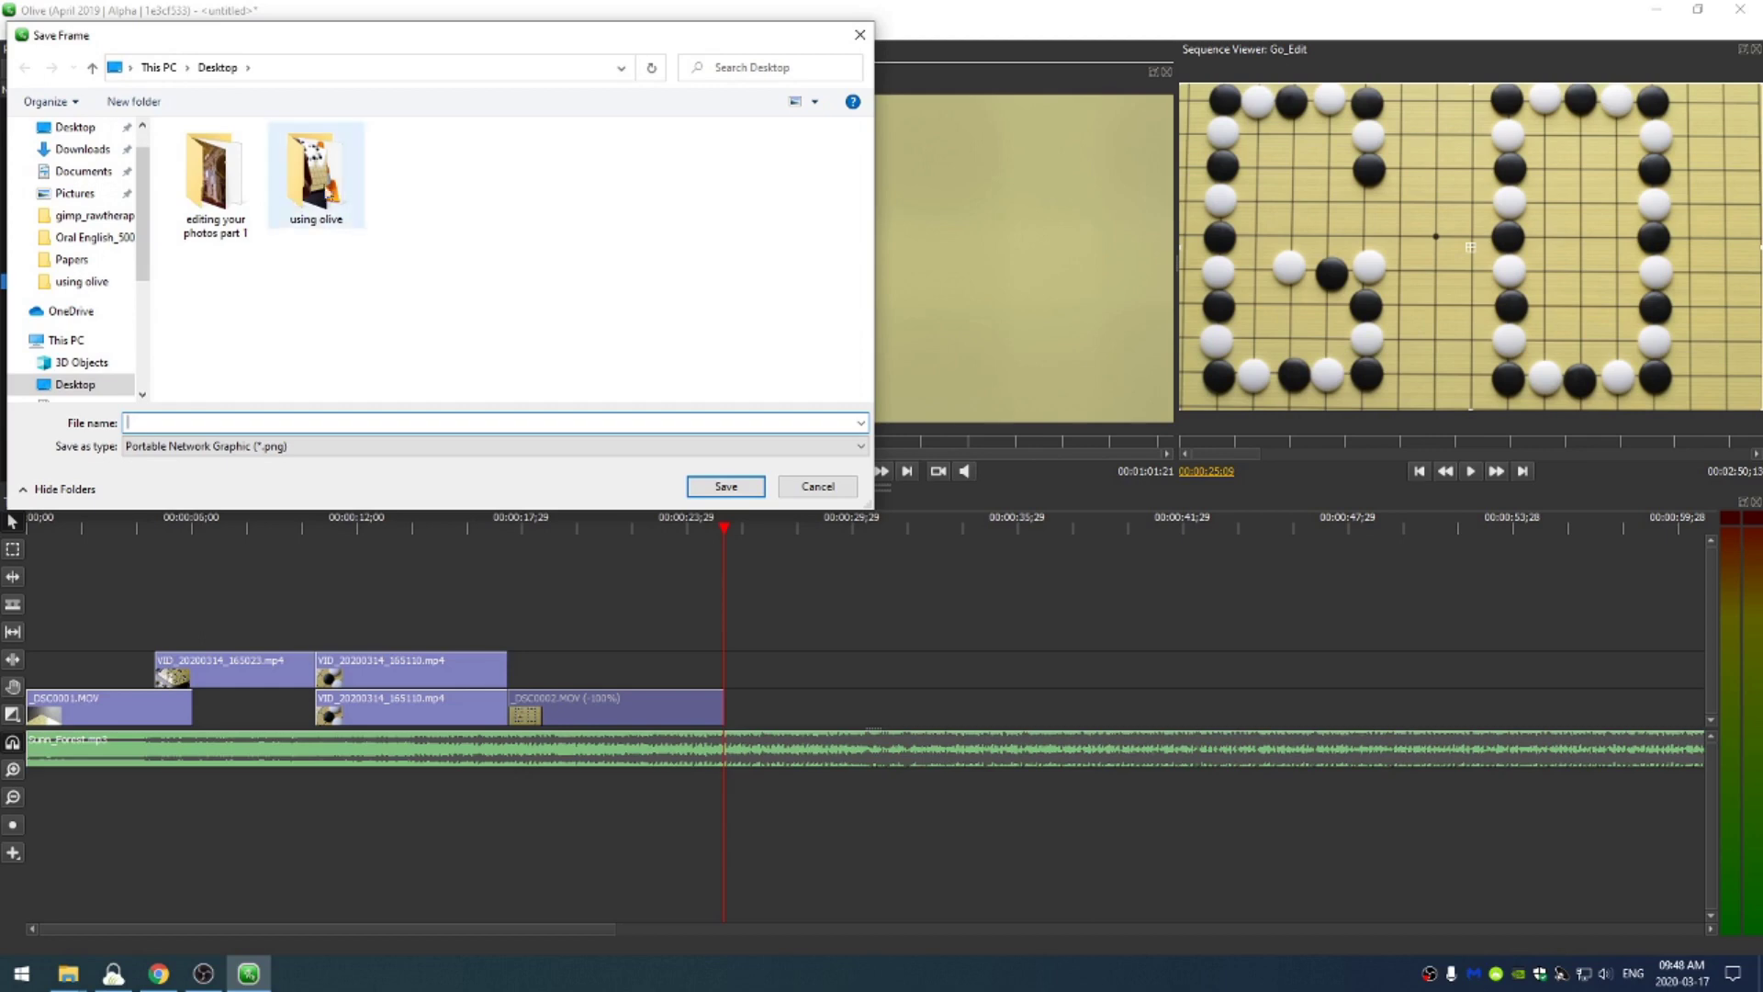
double_click(325, 189)
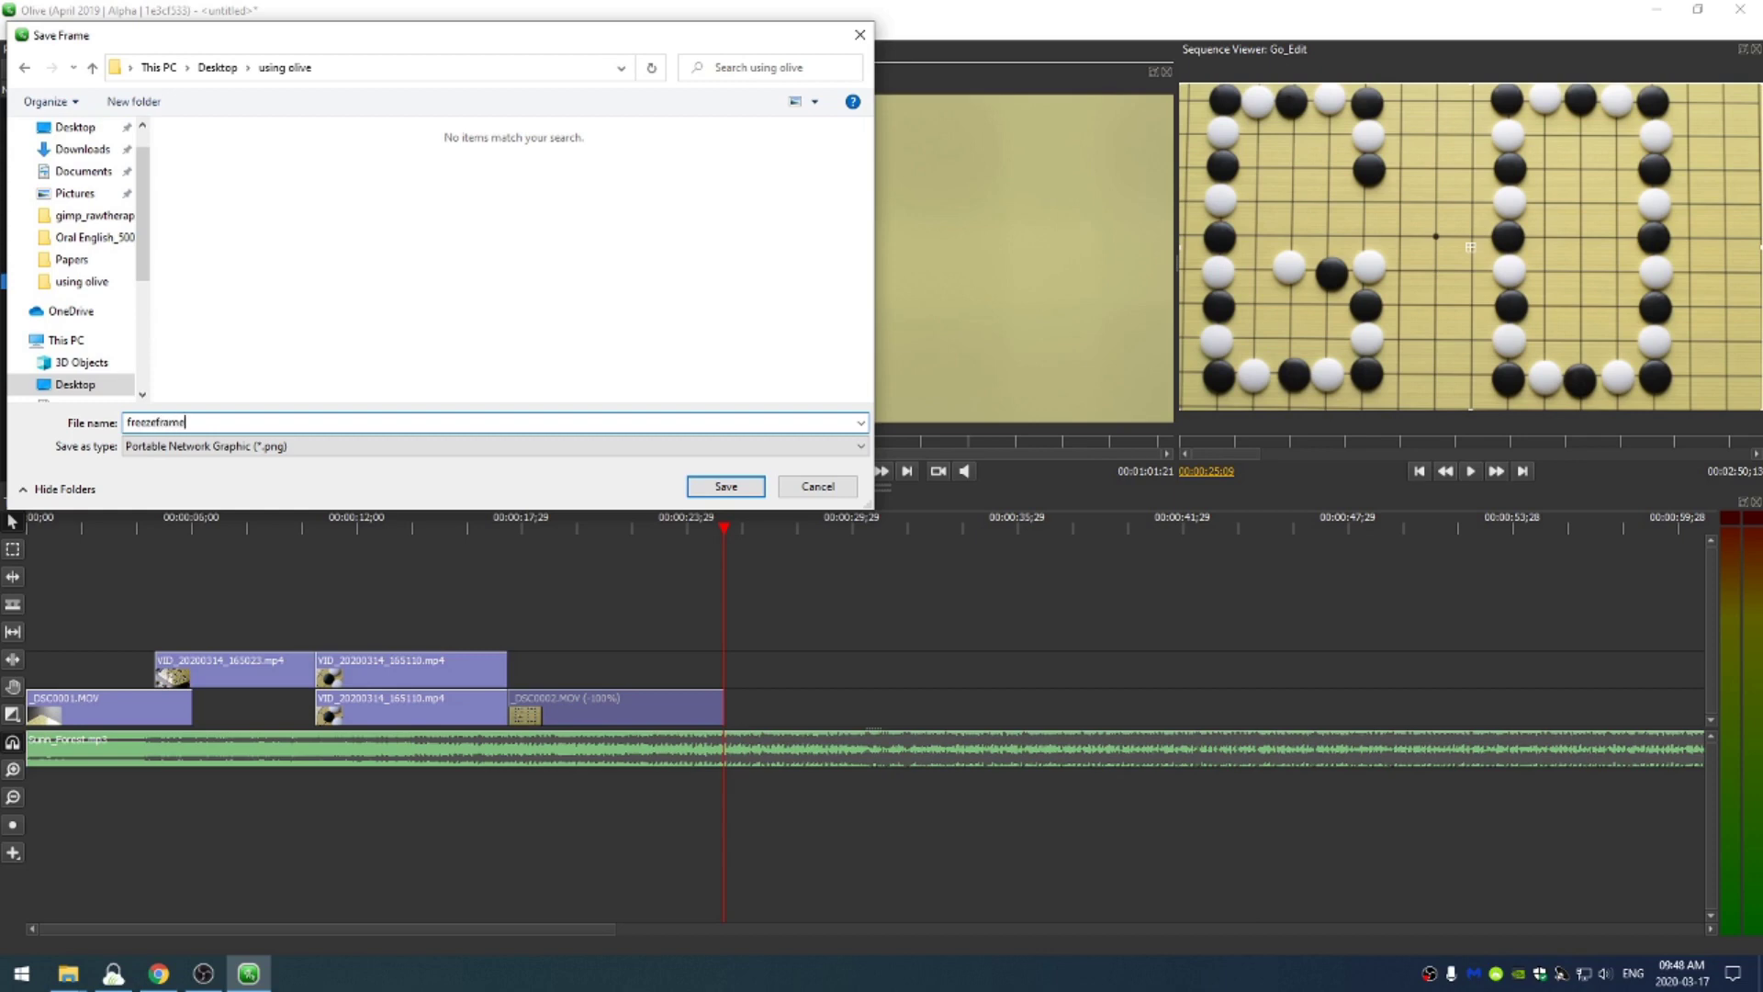
click(725, 487)
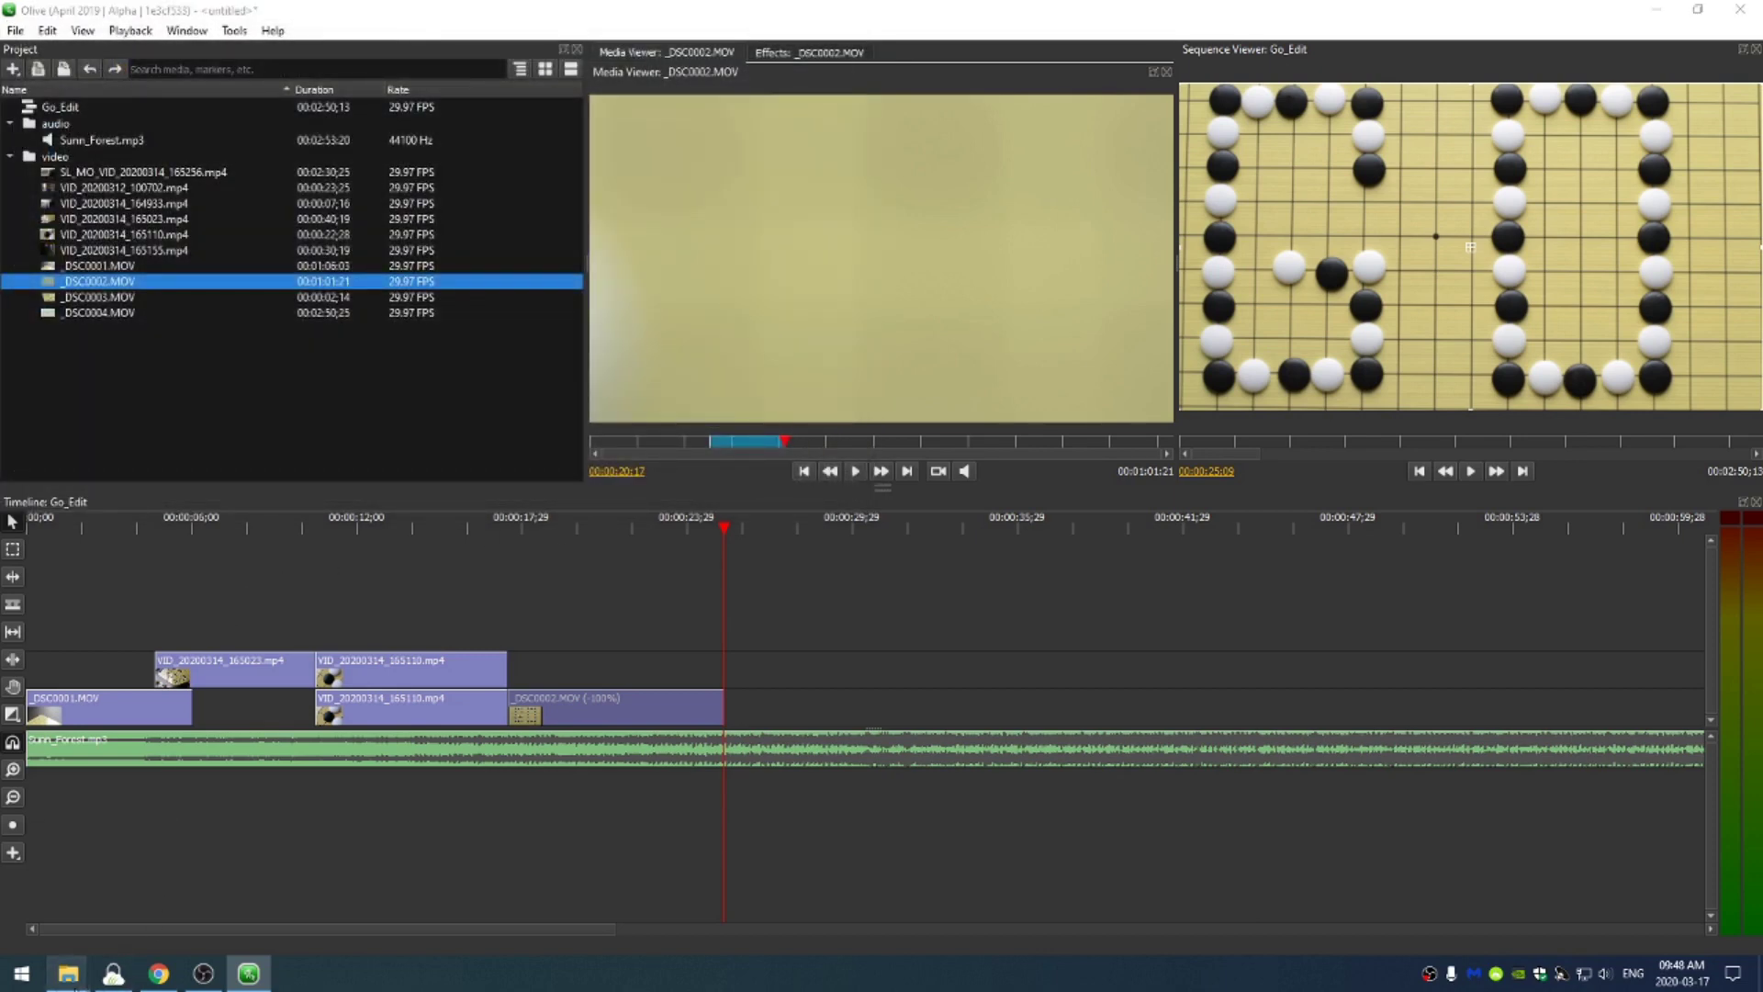
- Import freezeframe_1.png into the project, place it after the reversed _DSC0002.MOV clip, and preview it
mouse_move(68, 973)
click(200, 895)
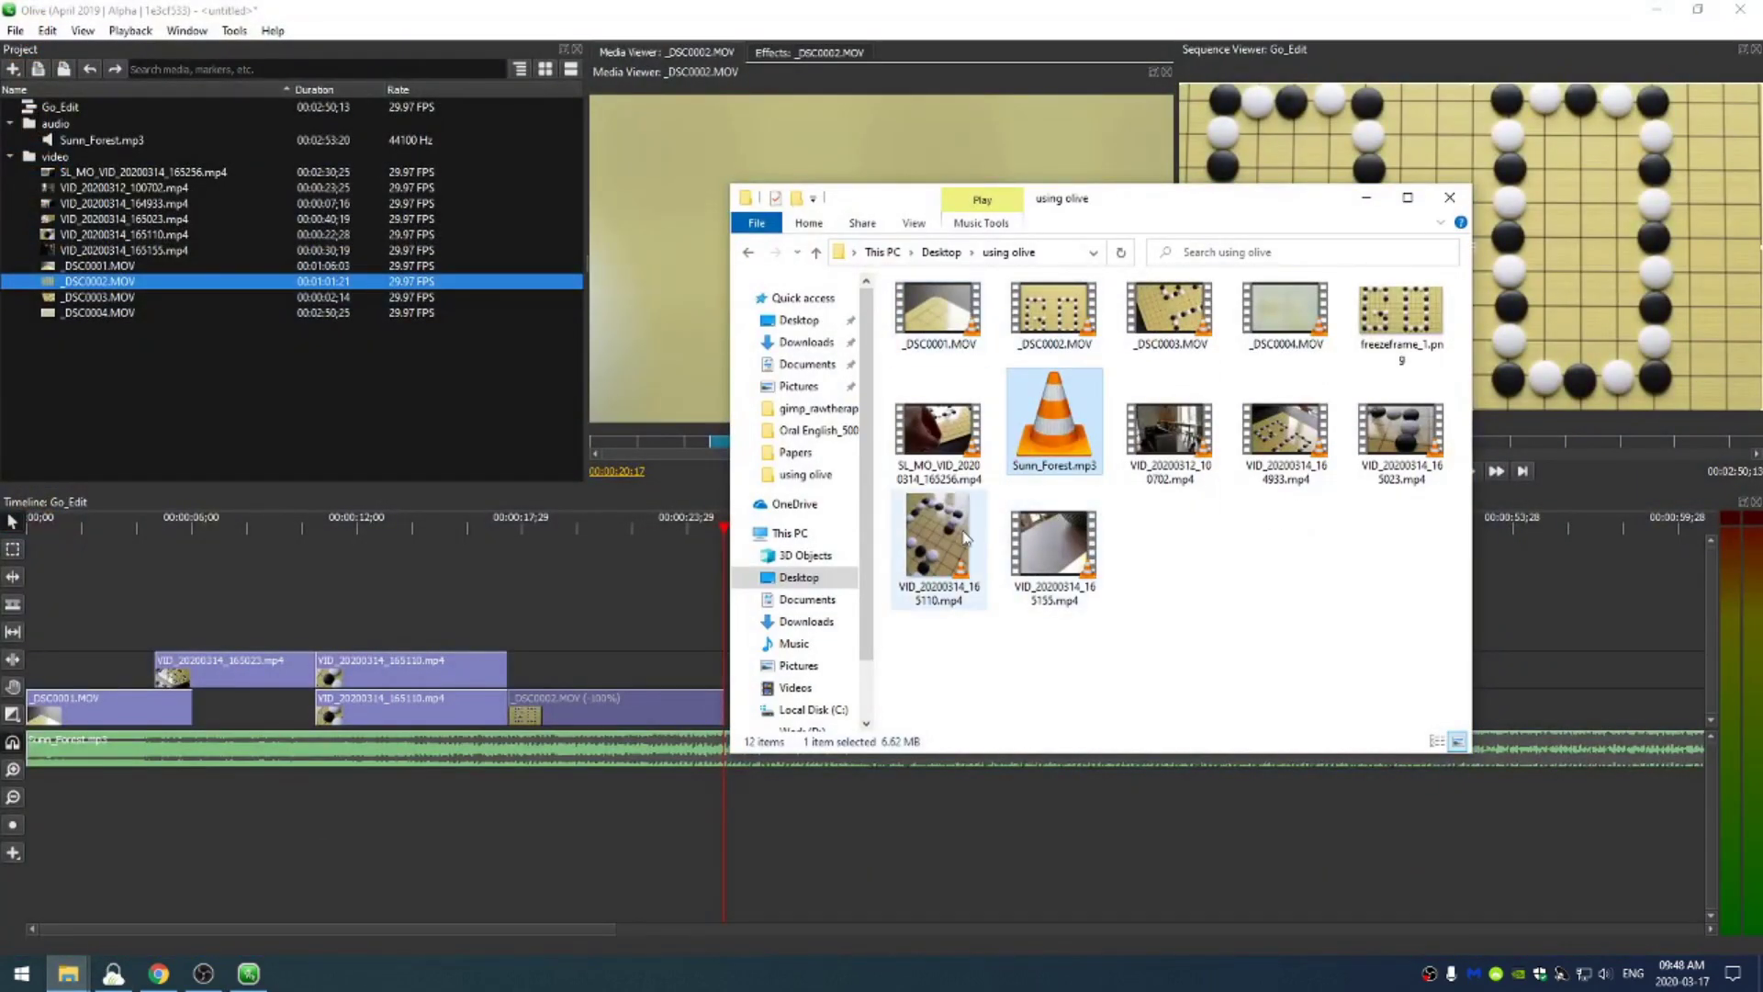
drag(1400, 313, 748, 703)
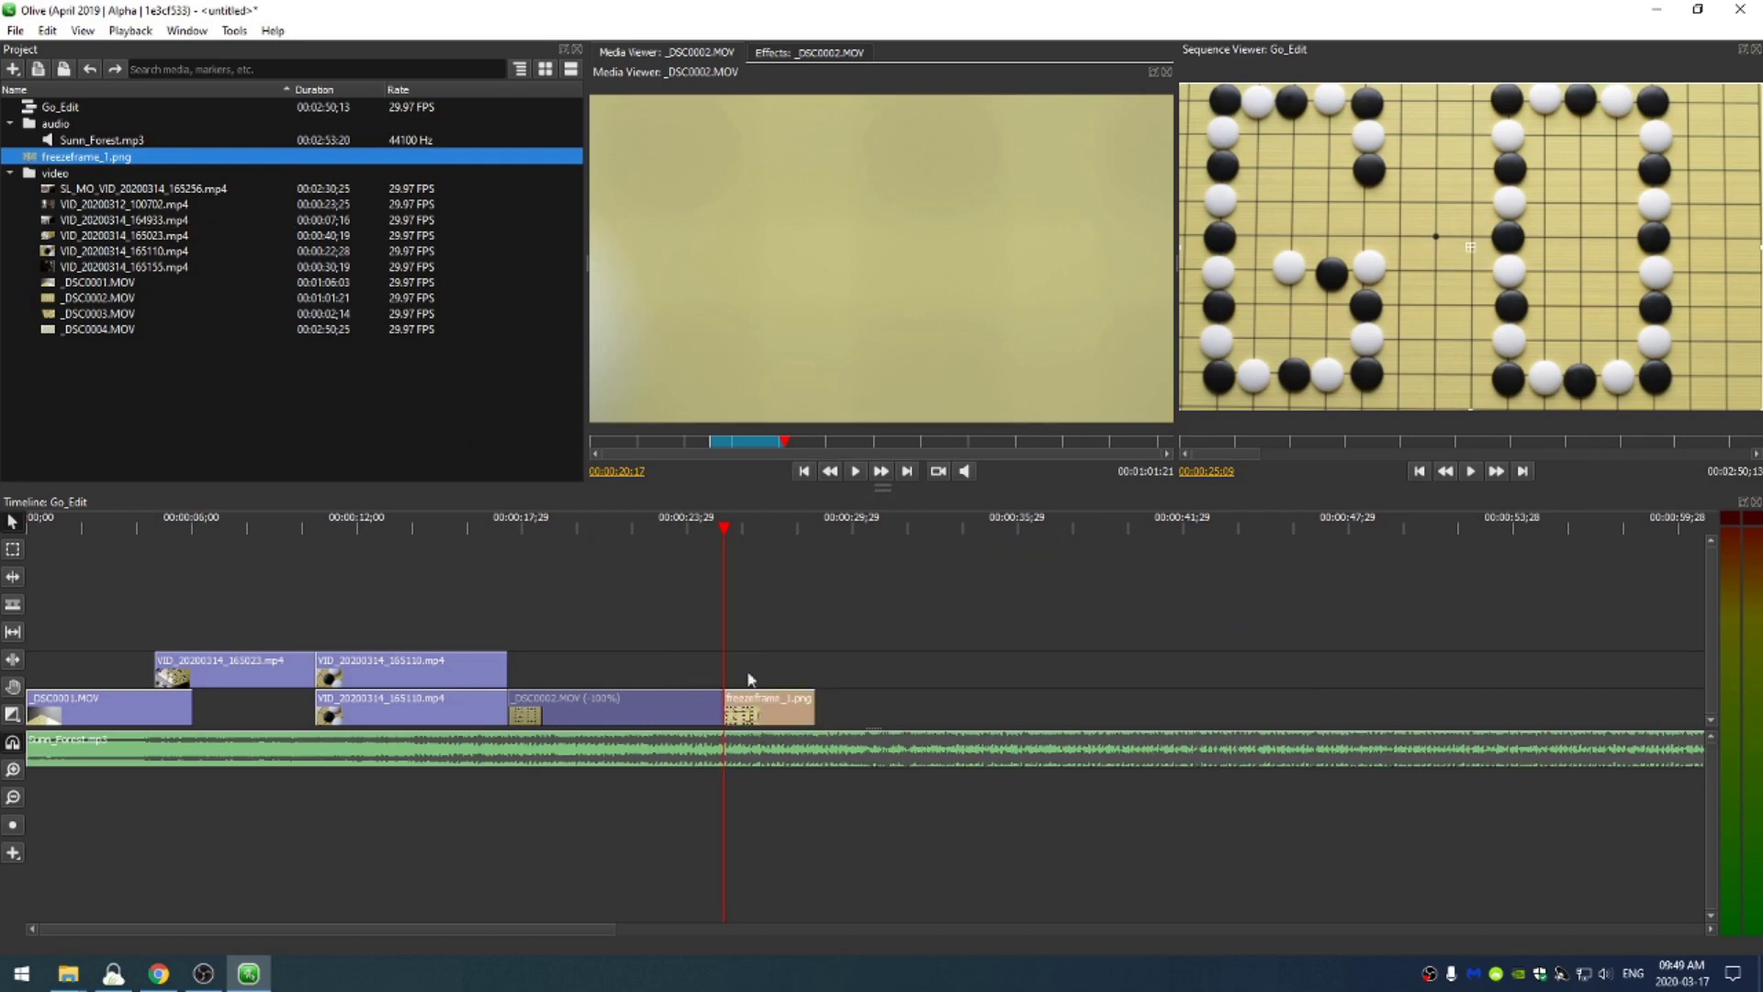
drag(725, 532, 816, 597)
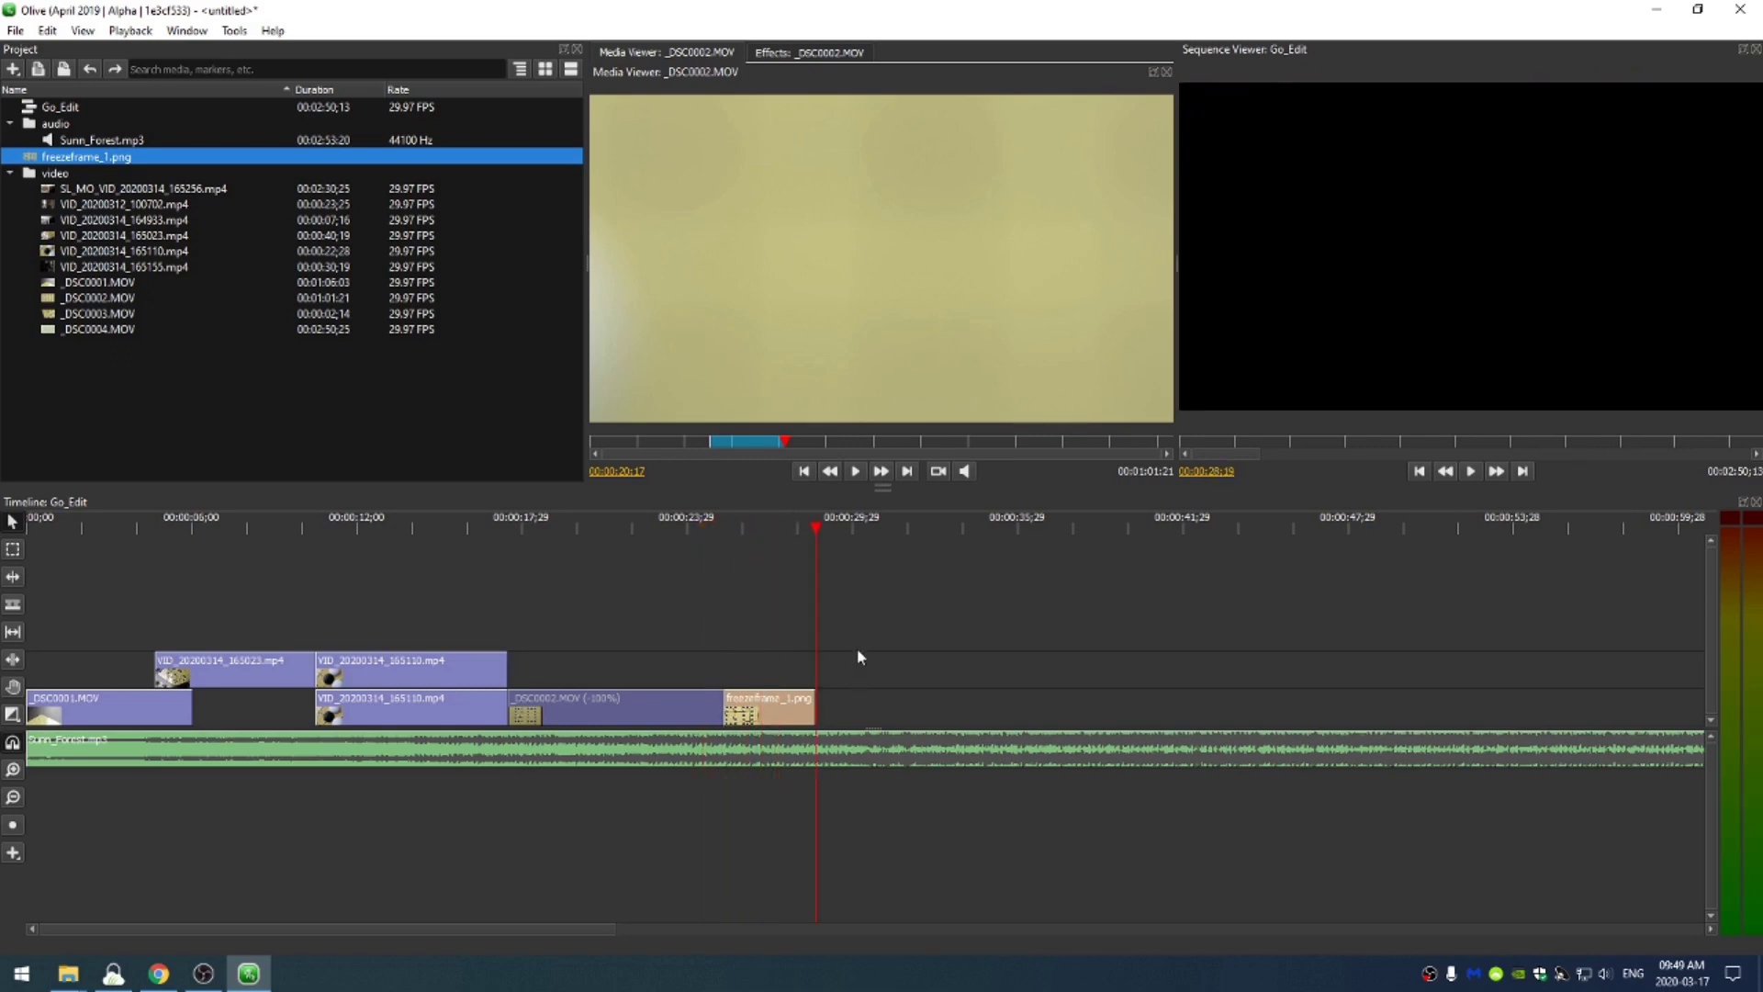
- Set the out point at the freeze frame's last frame, about 28 seconds into Go_Edit
drag(1098, 613, 1013, 806)
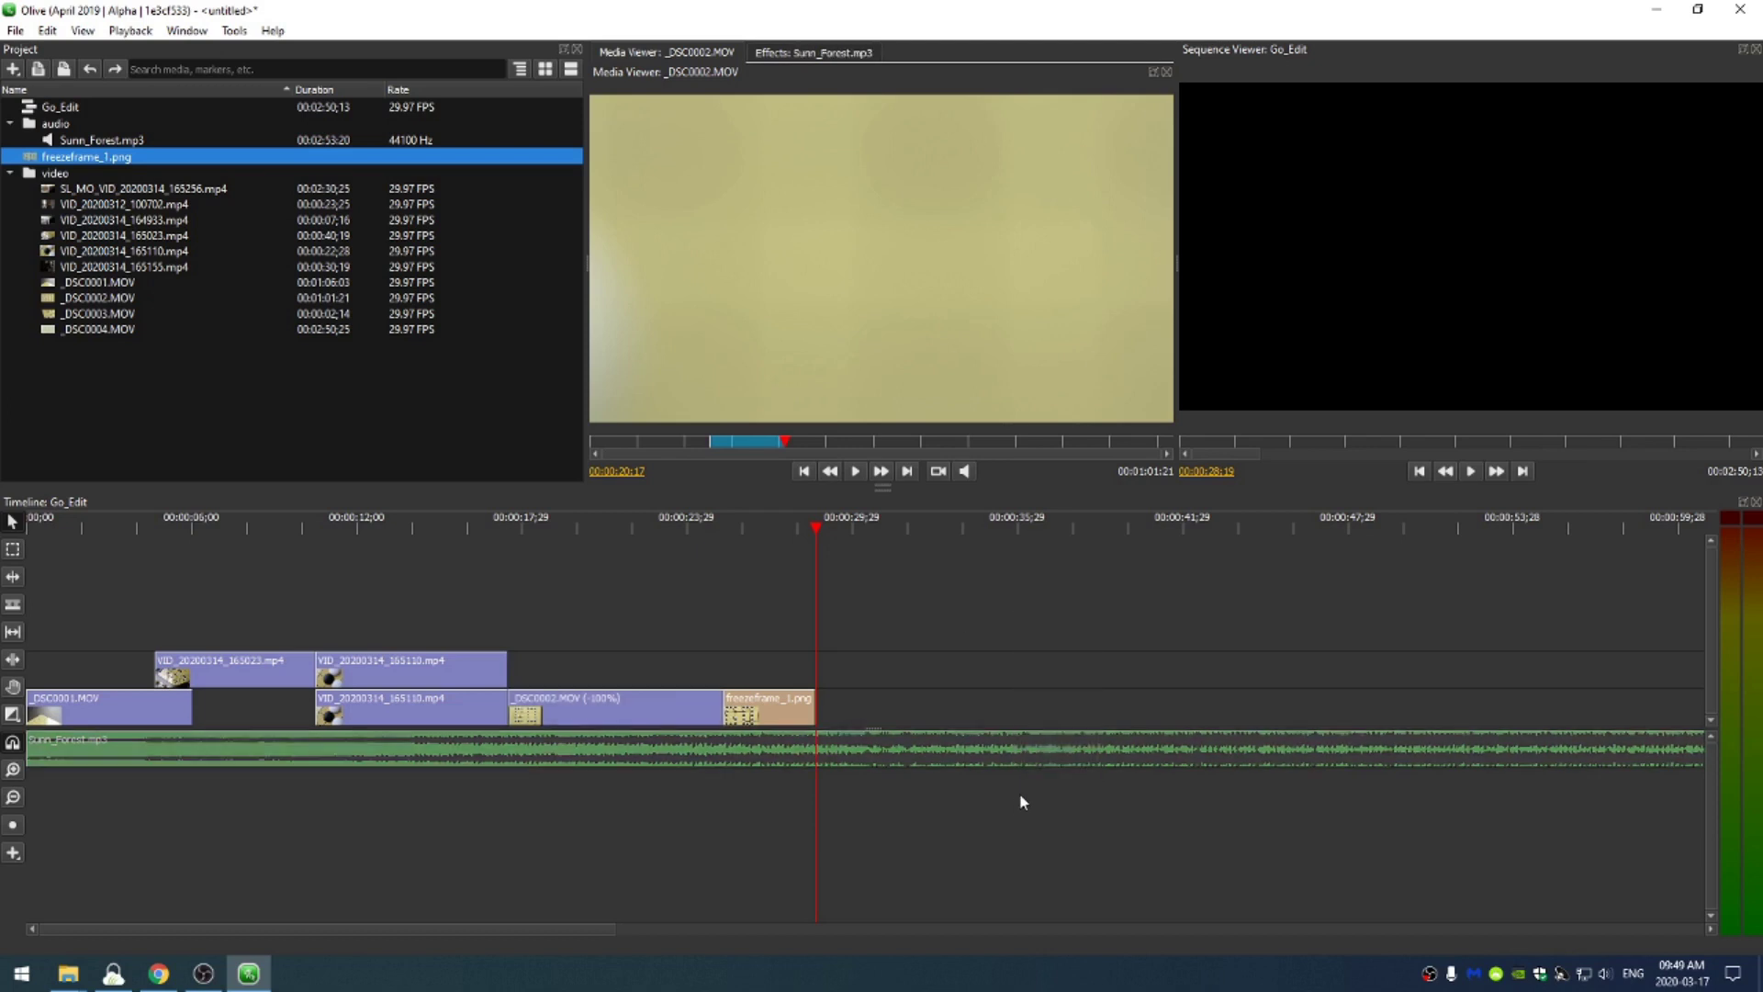
mouse_move(841, 532)
mouse_down()
mouse_move(776, 537)
mouse_move(808, 533)
mouse_up()
key(Left)
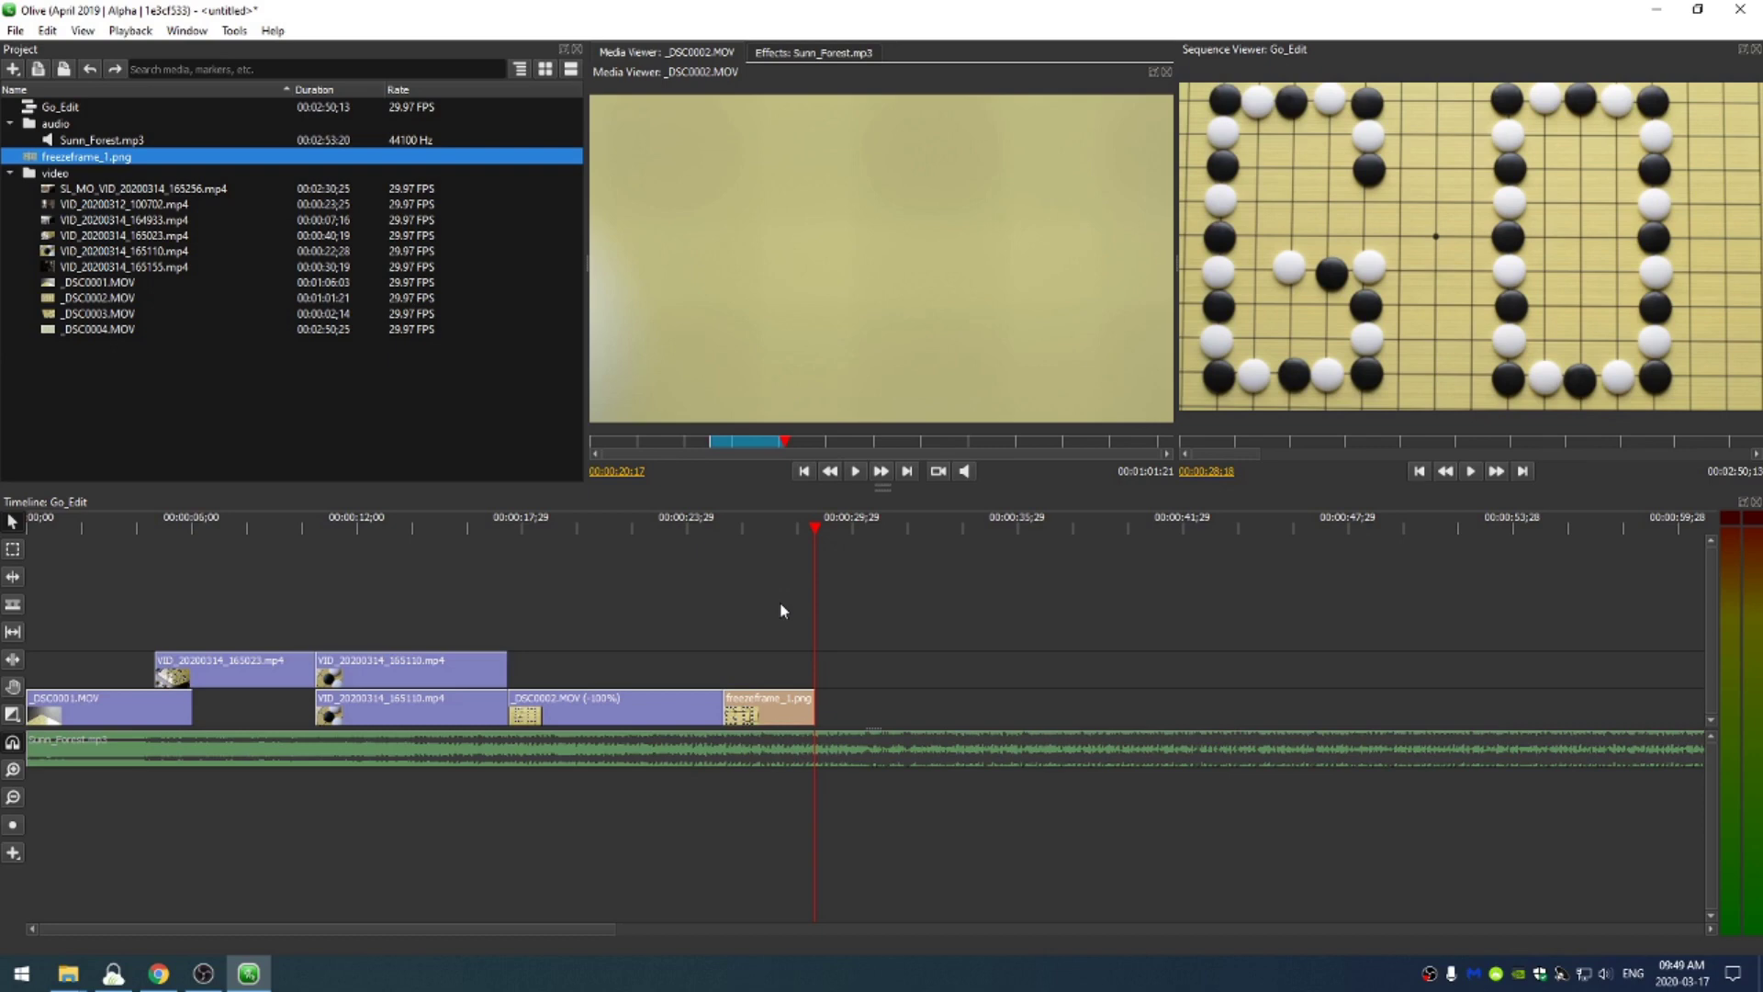
key(o)
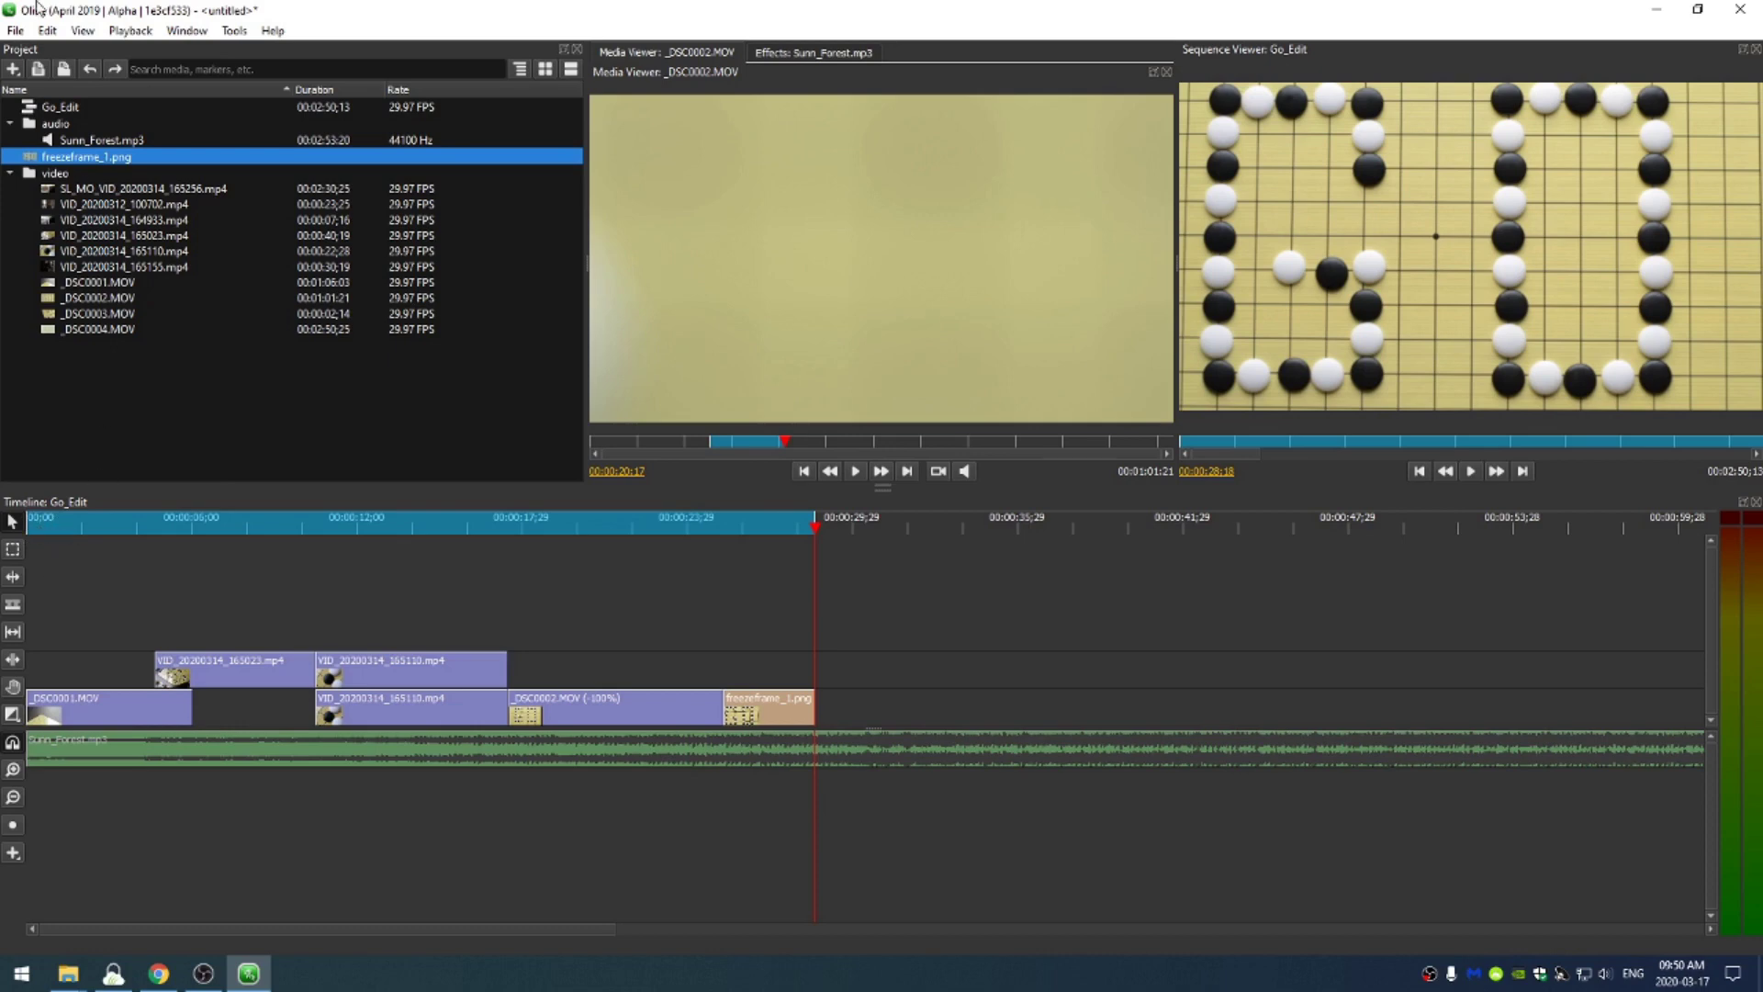
- Open the export settings for Go_Edit and set the range to In to Out
click(14, 33)
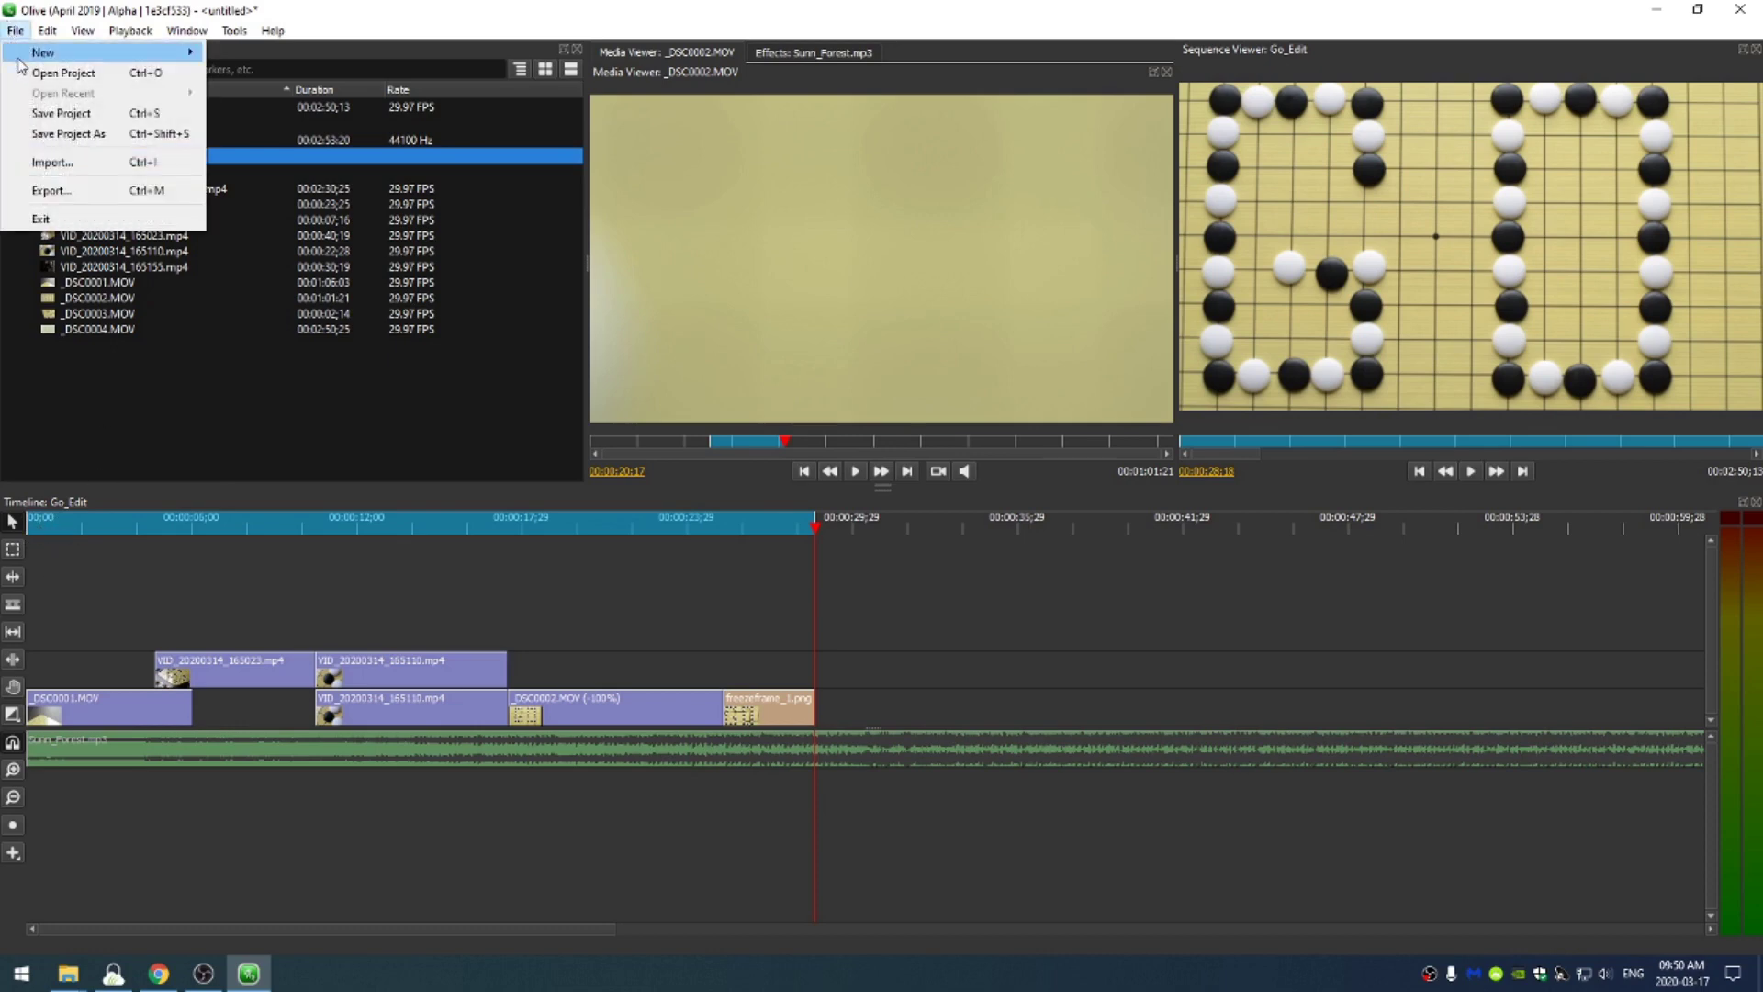
click(79, 193)
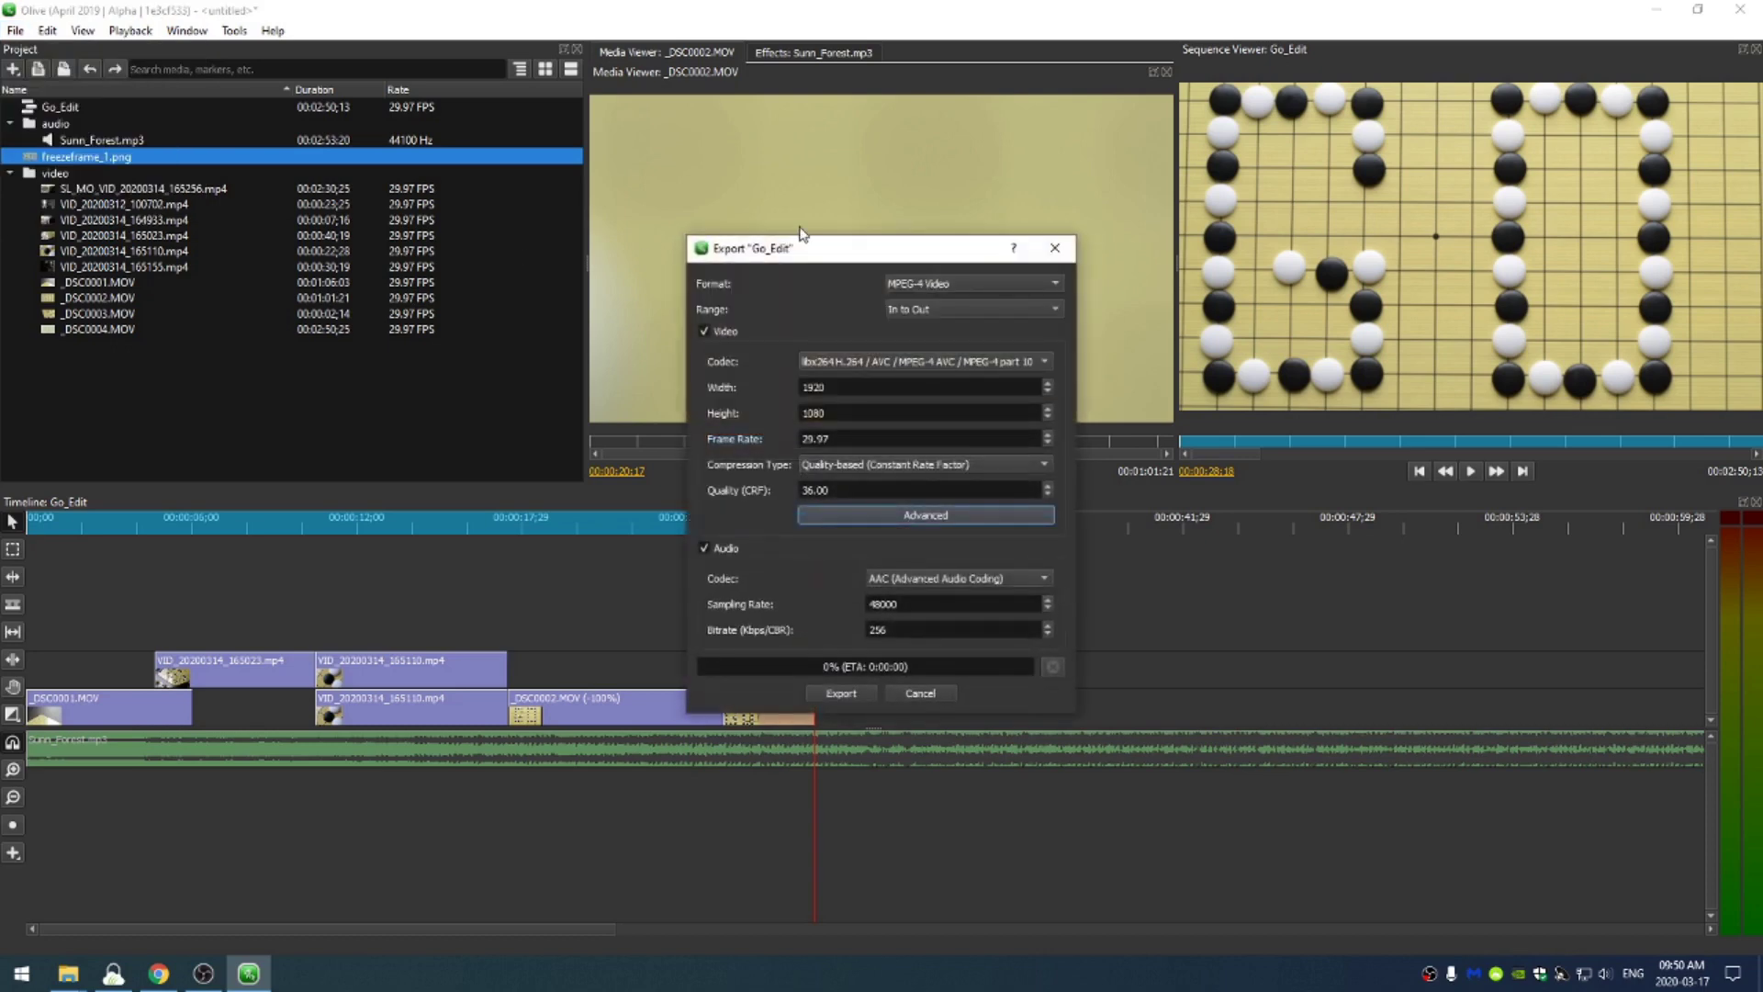
drag(831, 253, 812, 164)
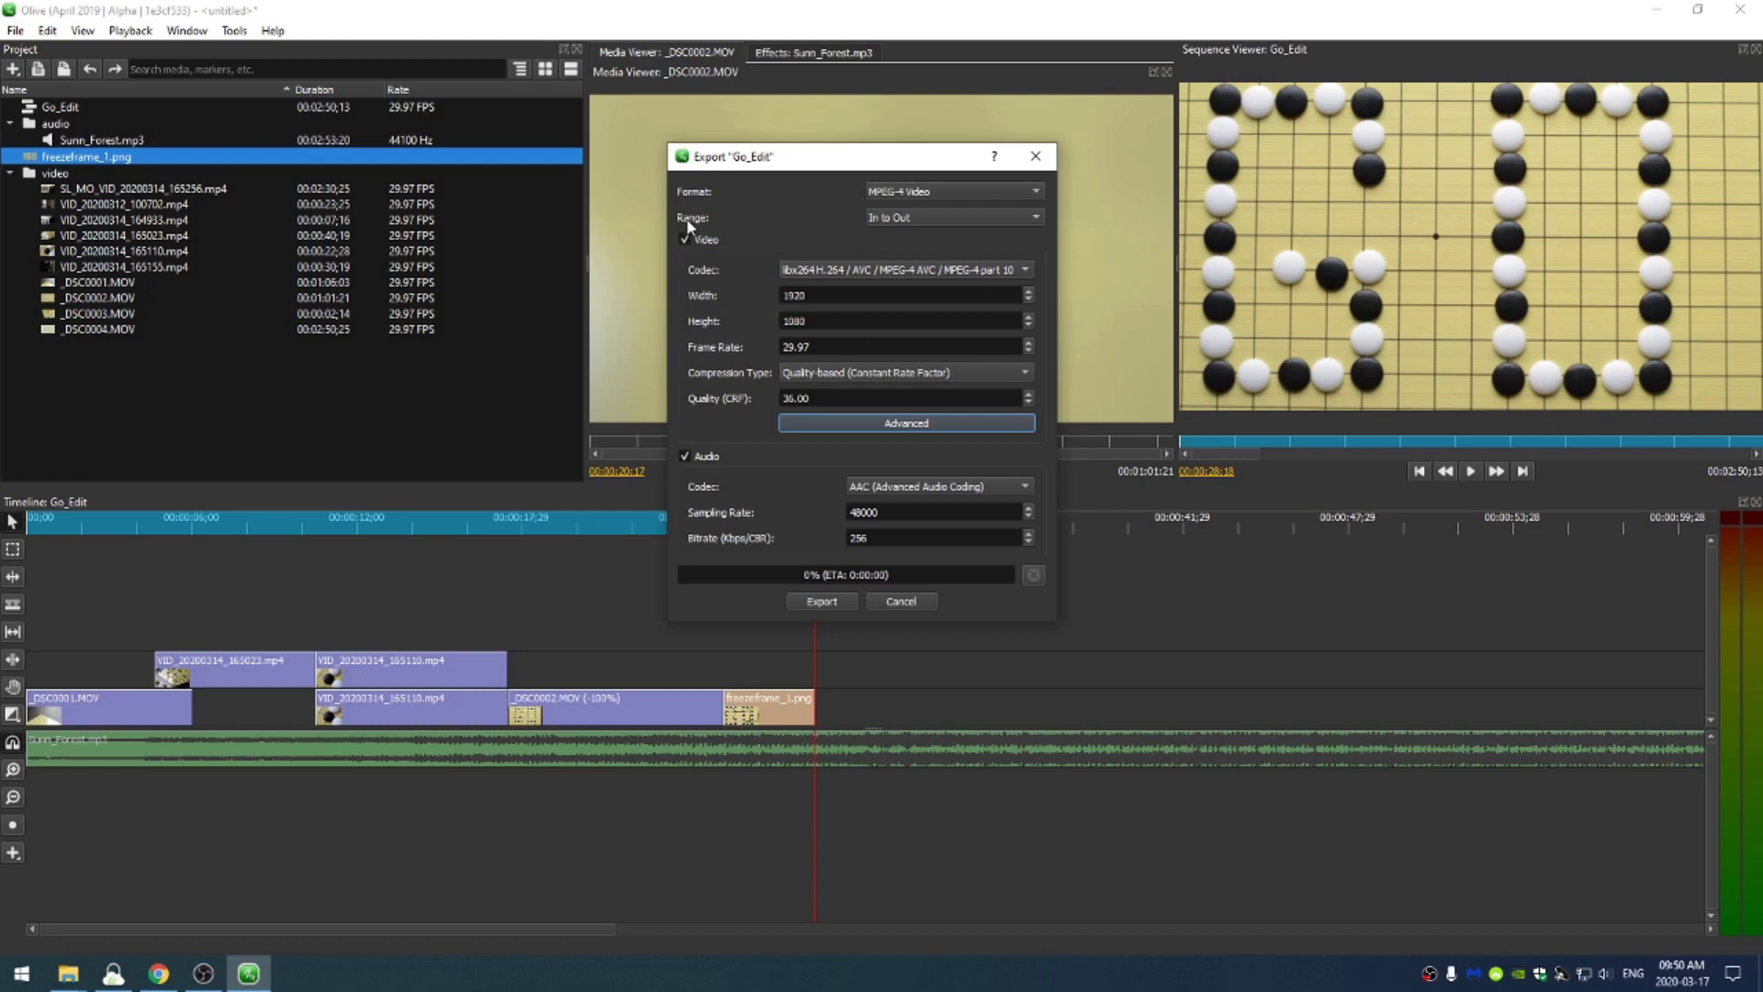
click(927, 217)
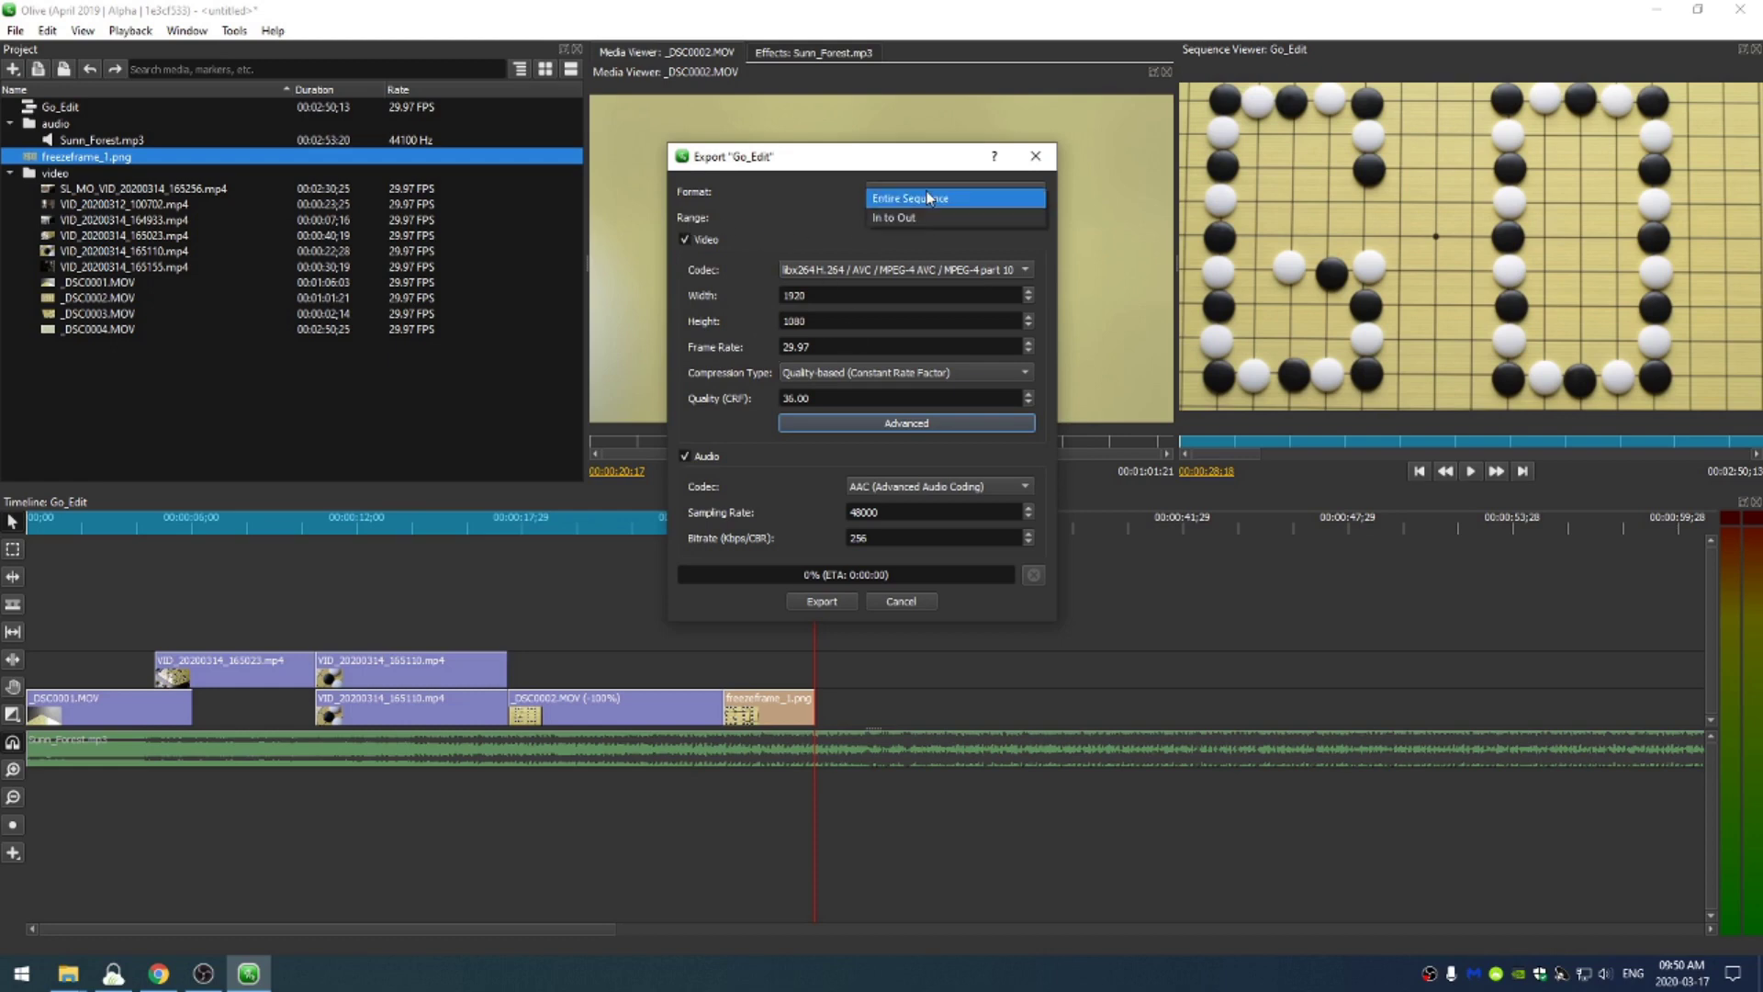
click(924, 197)
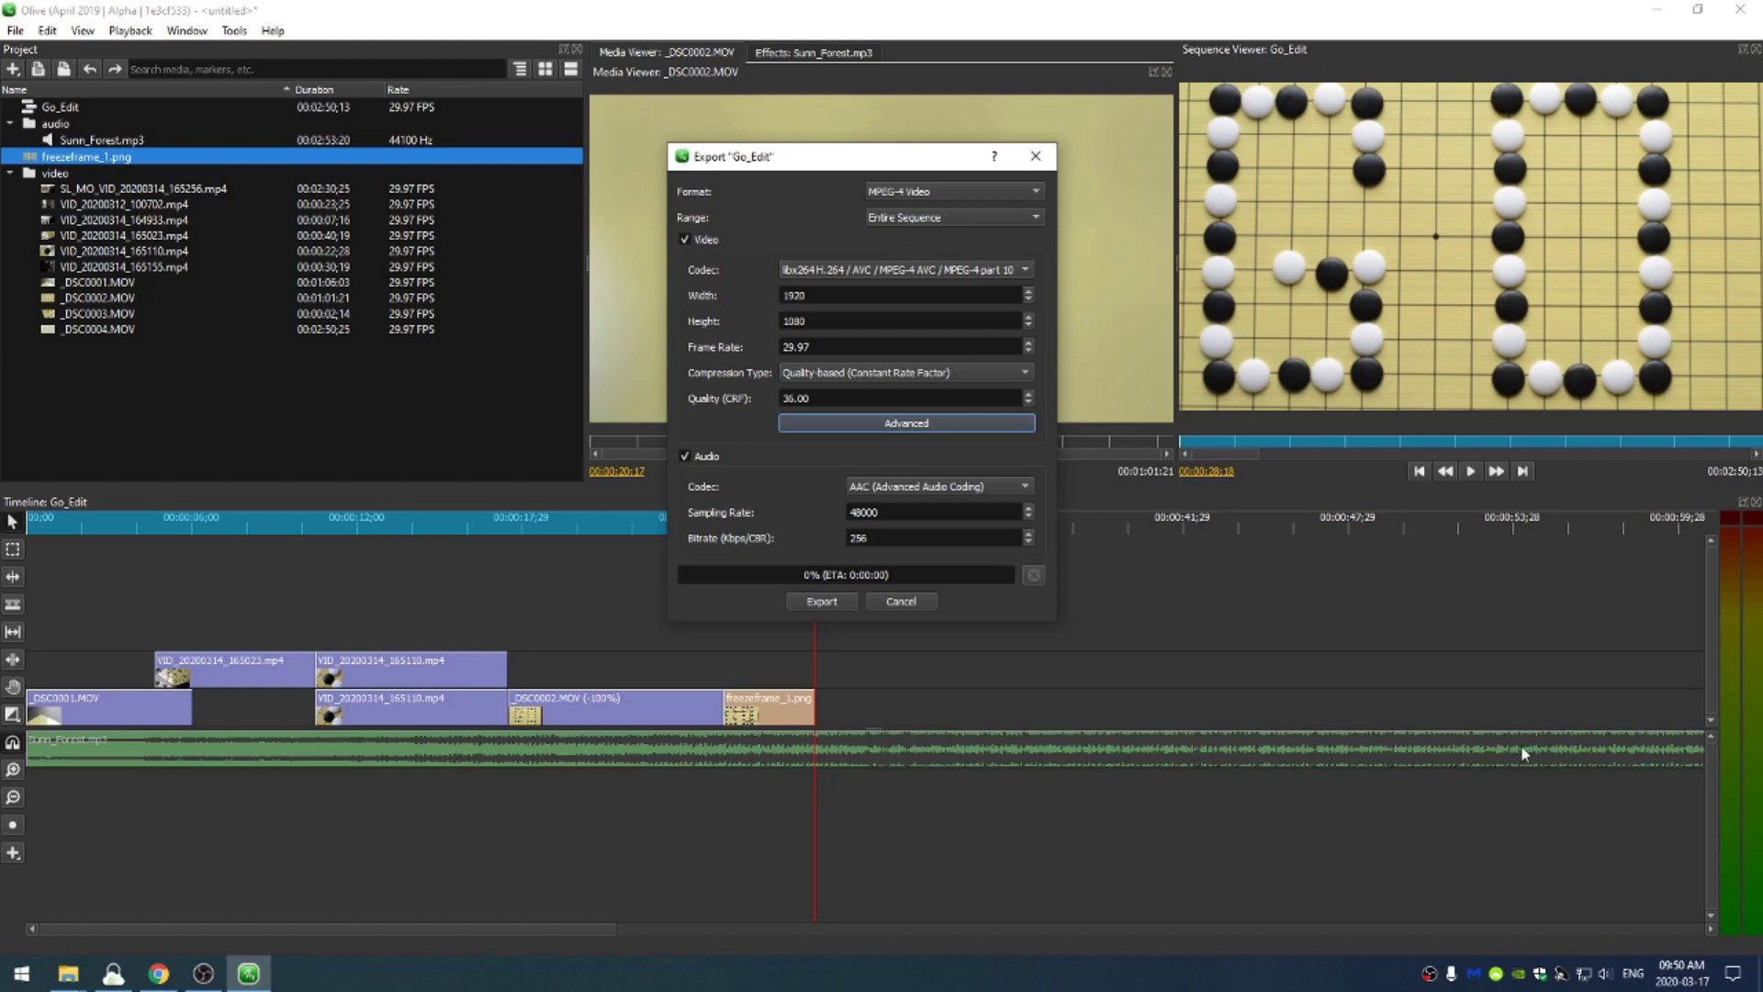
click(996, 213)
click(967, 230)
- Change the quality from 36 to 18 and export as go_video.mp4 in using olive
mouse_move(825, 399)
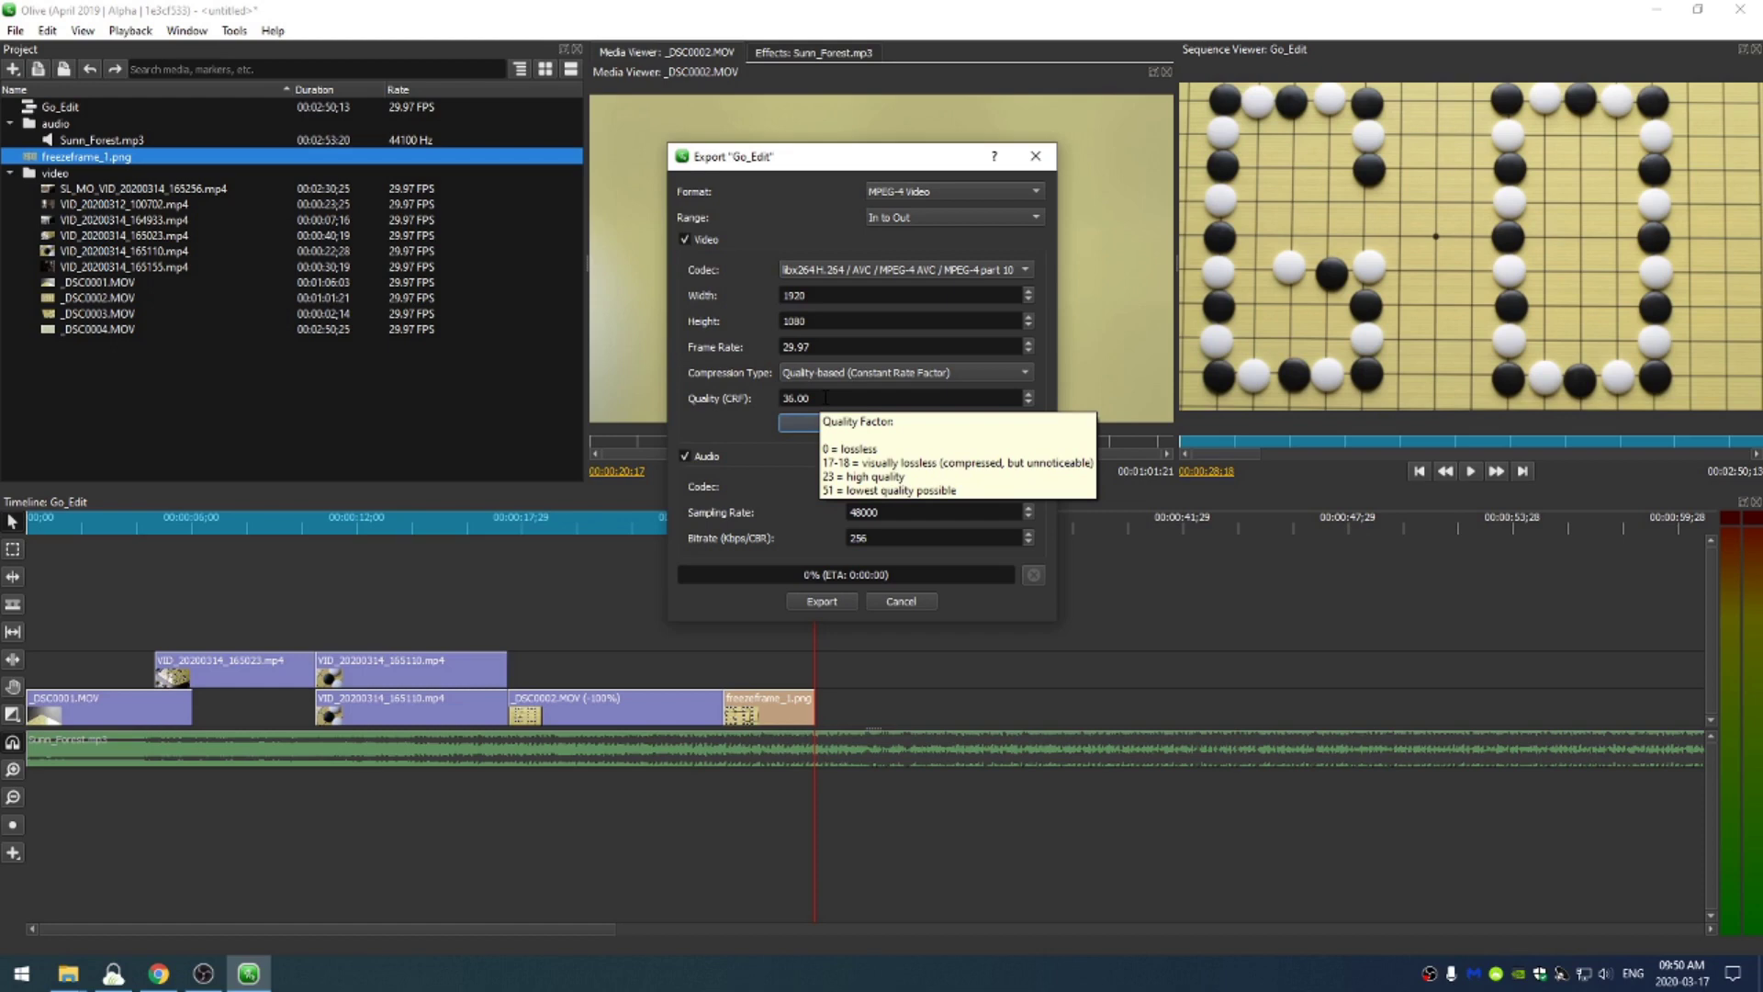
scroll(825, 400, down, 1)
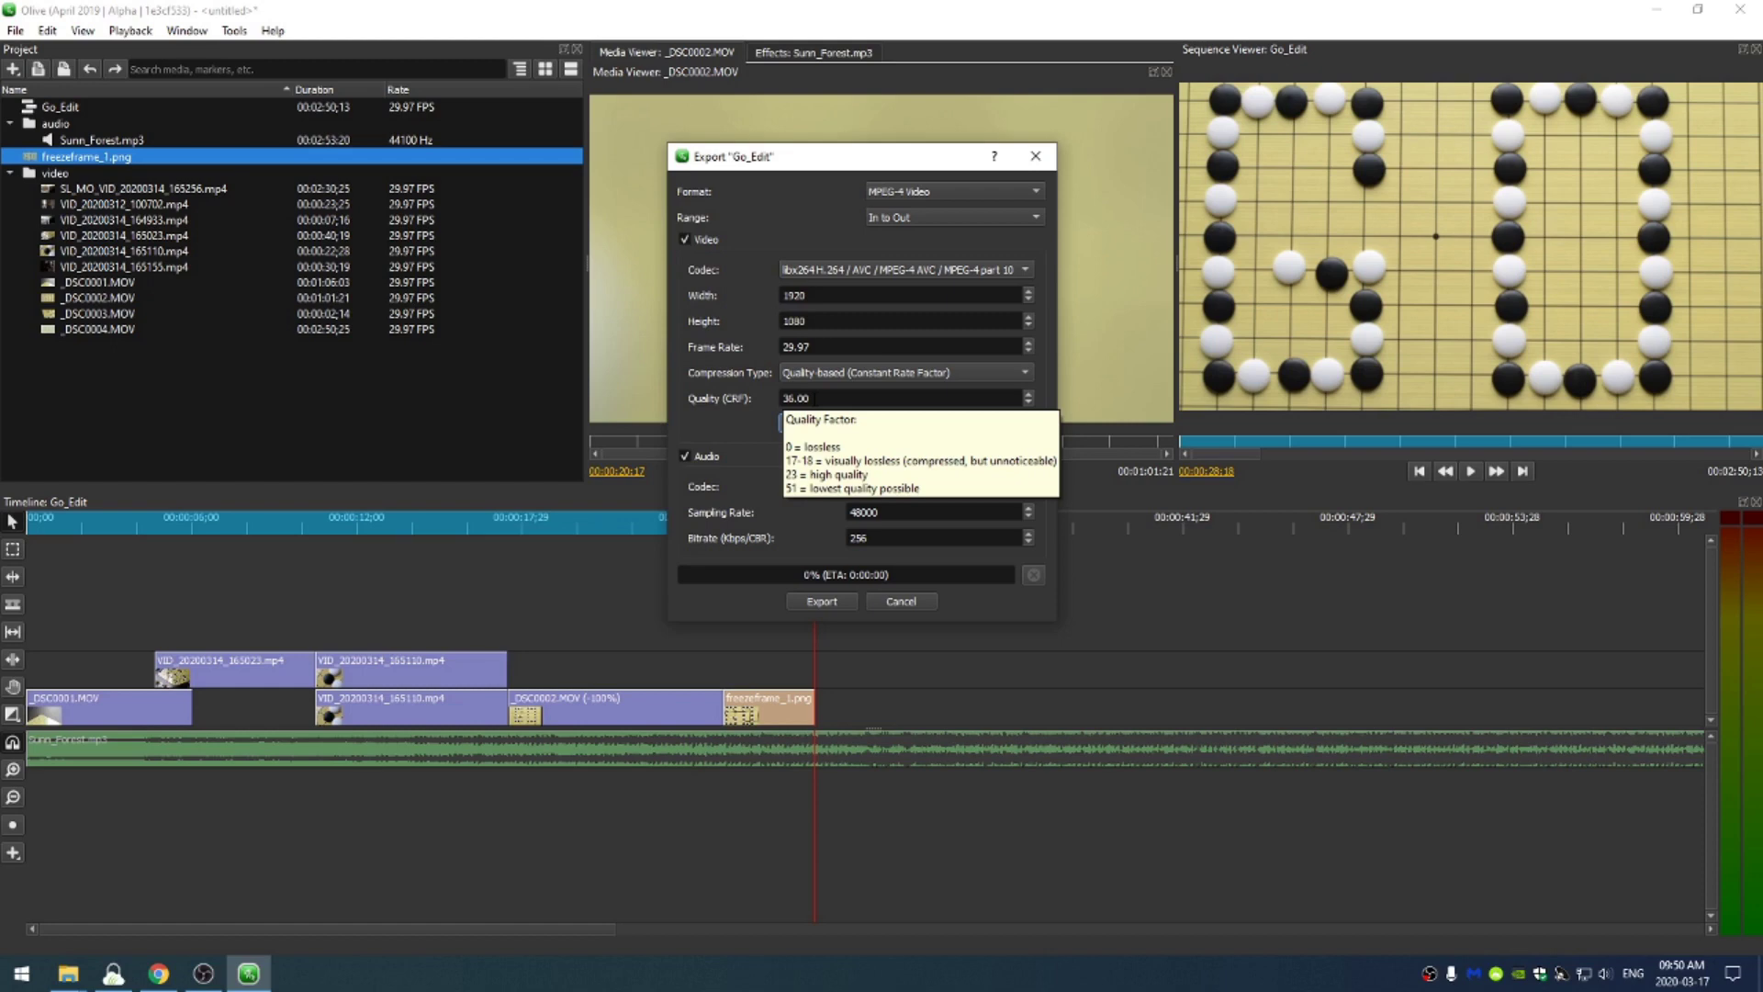
drag(810, 397, 782, 398)
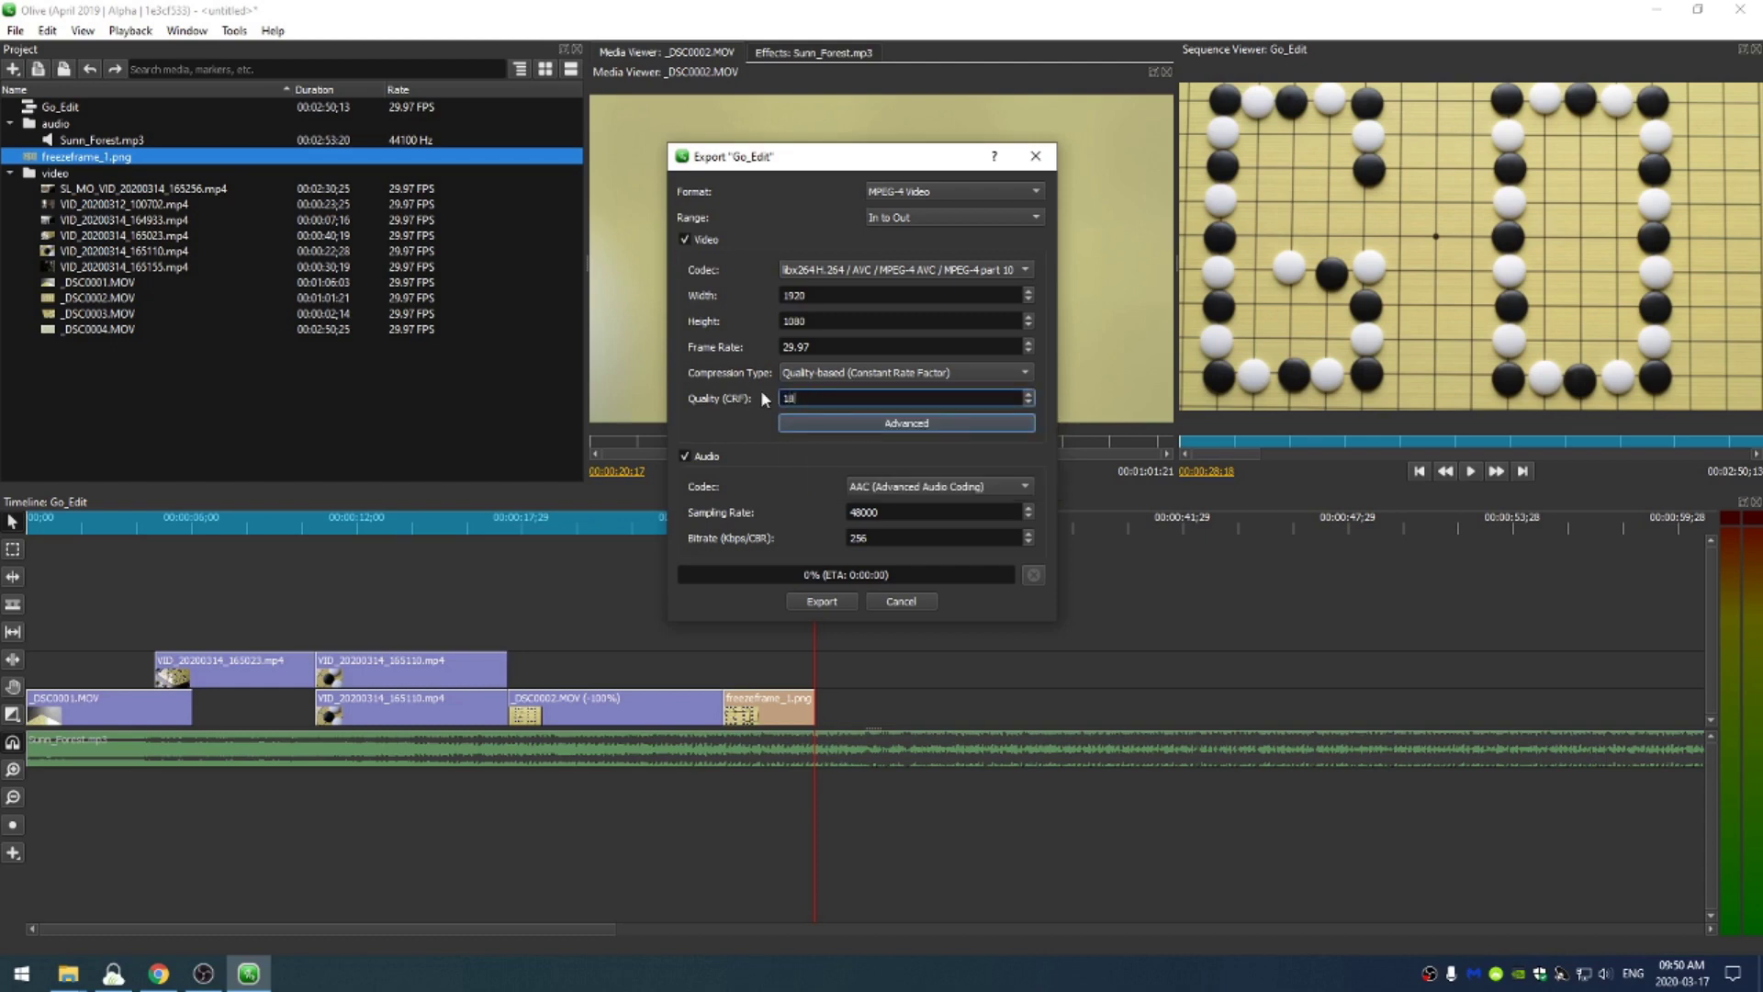
text(18)
click(823, 601)
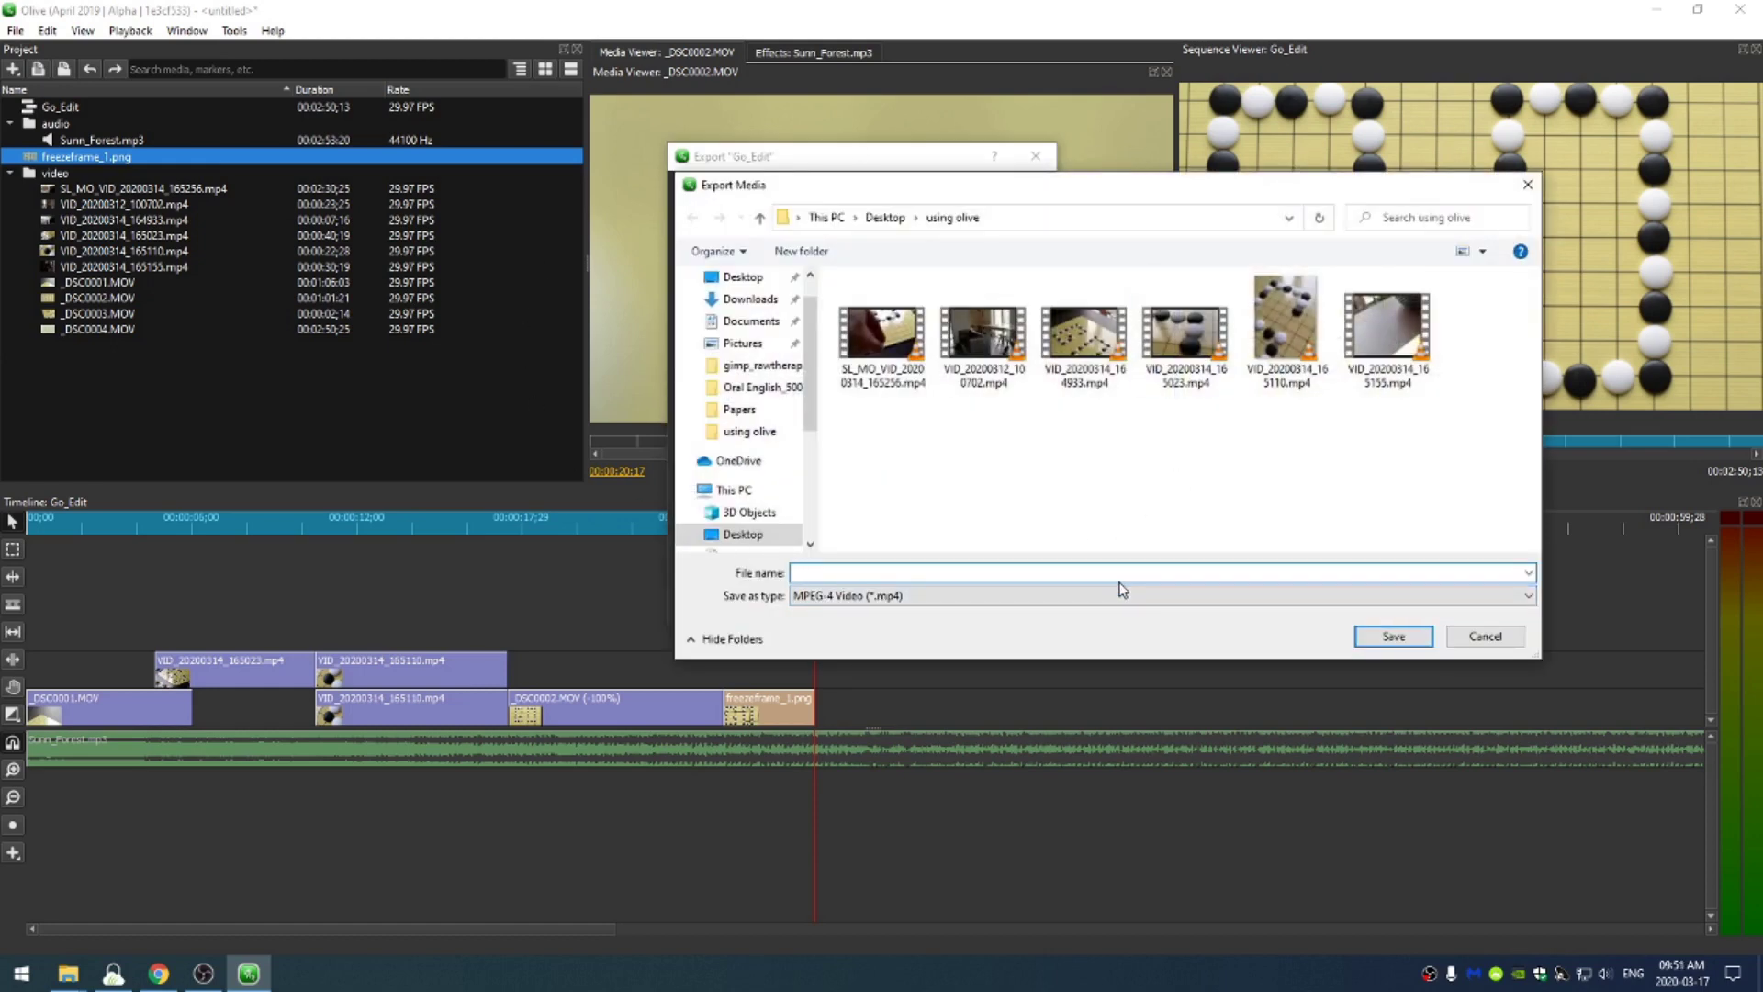
text(go_video)
click(1372, 636)
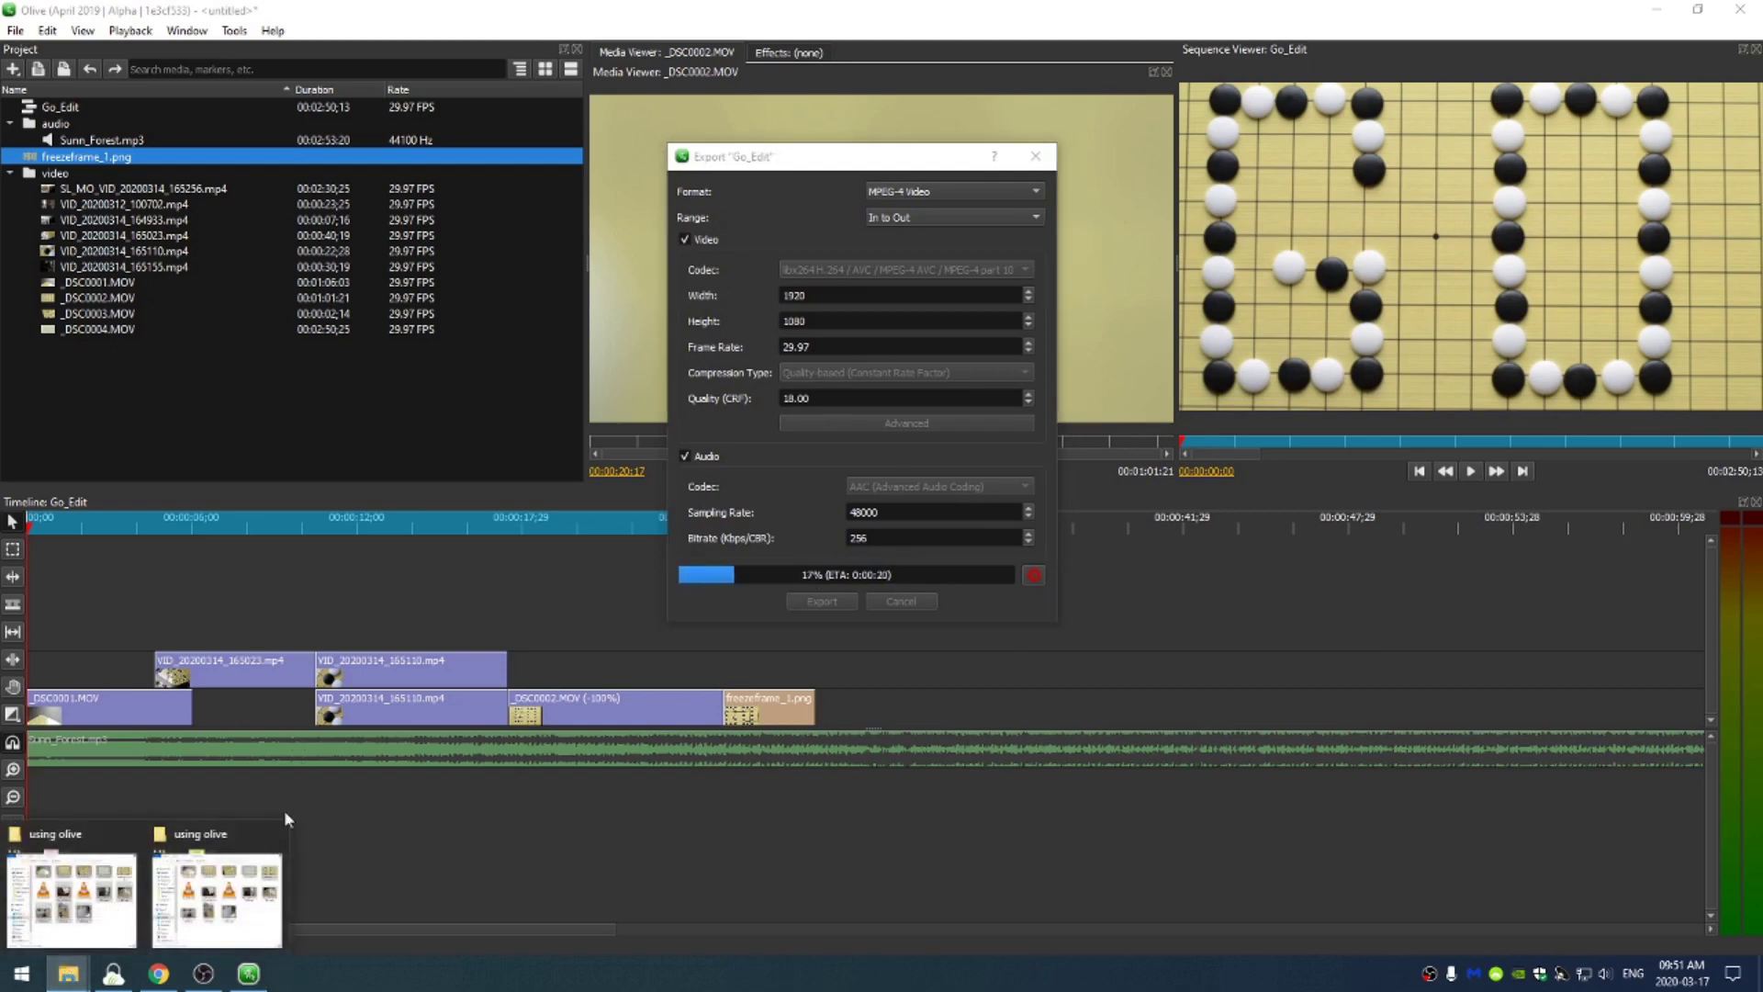
- Play the exported go_video.mp4 (about 21.0 MB) from the using olive folder
click(67, 975)
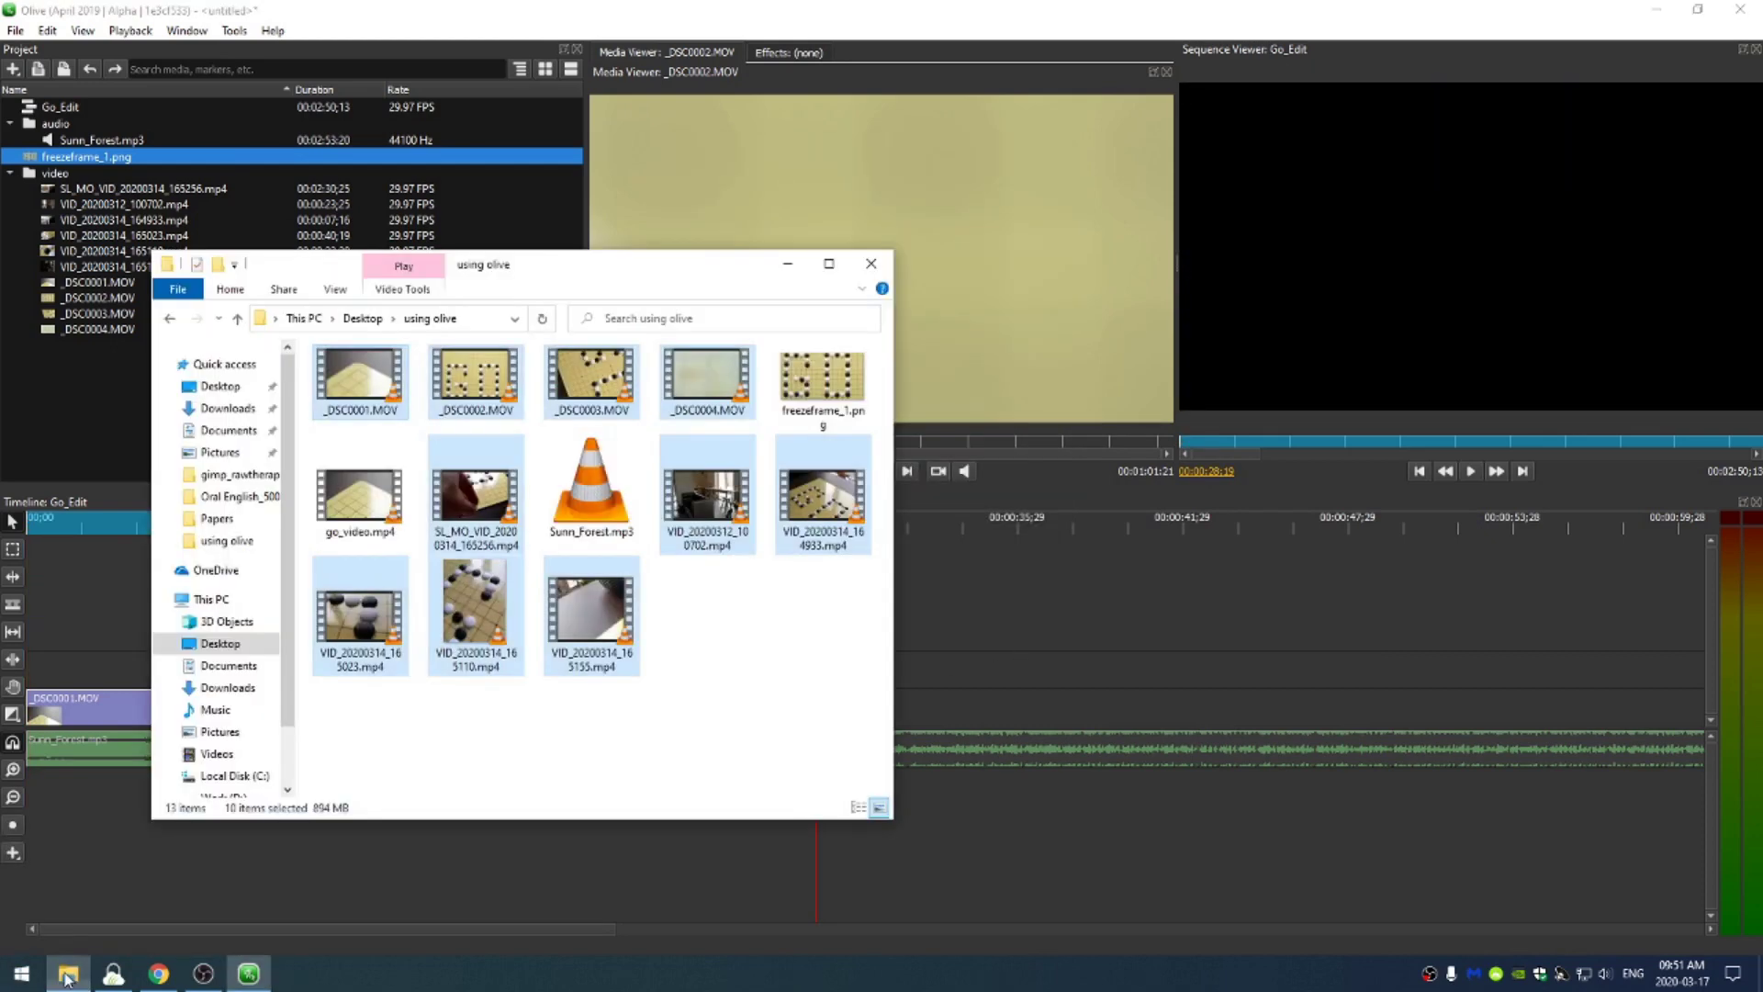
click(604, 751)
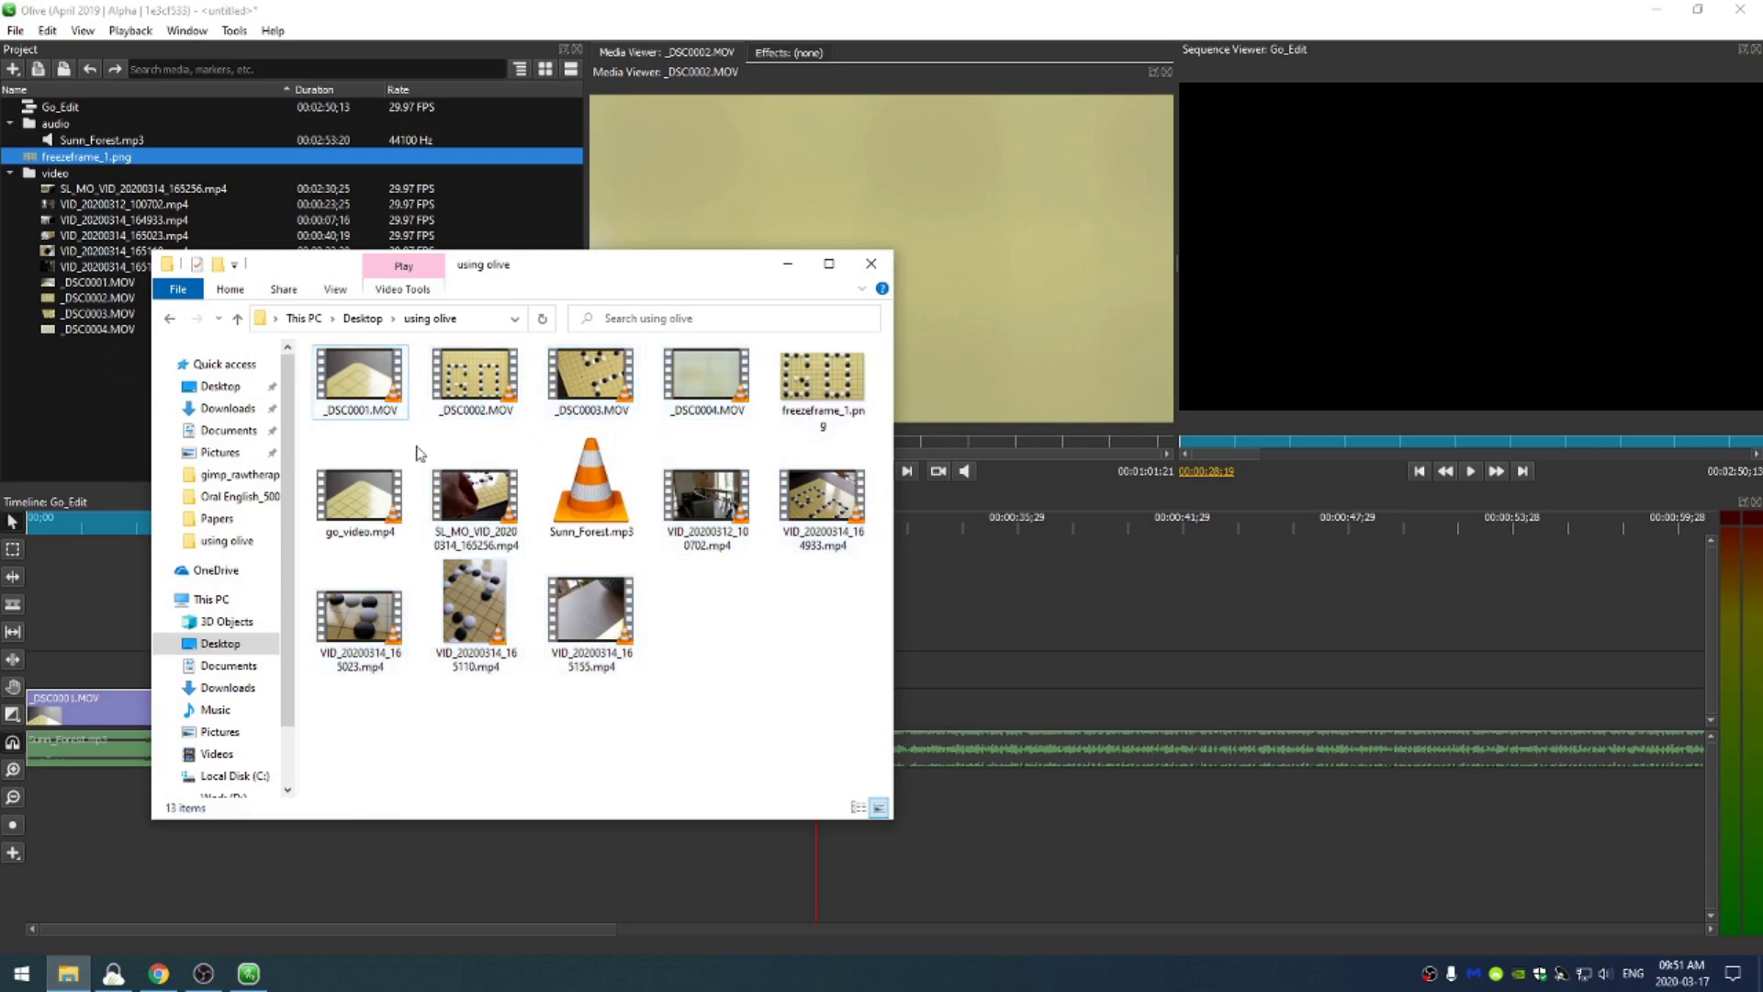
click(365, 512)
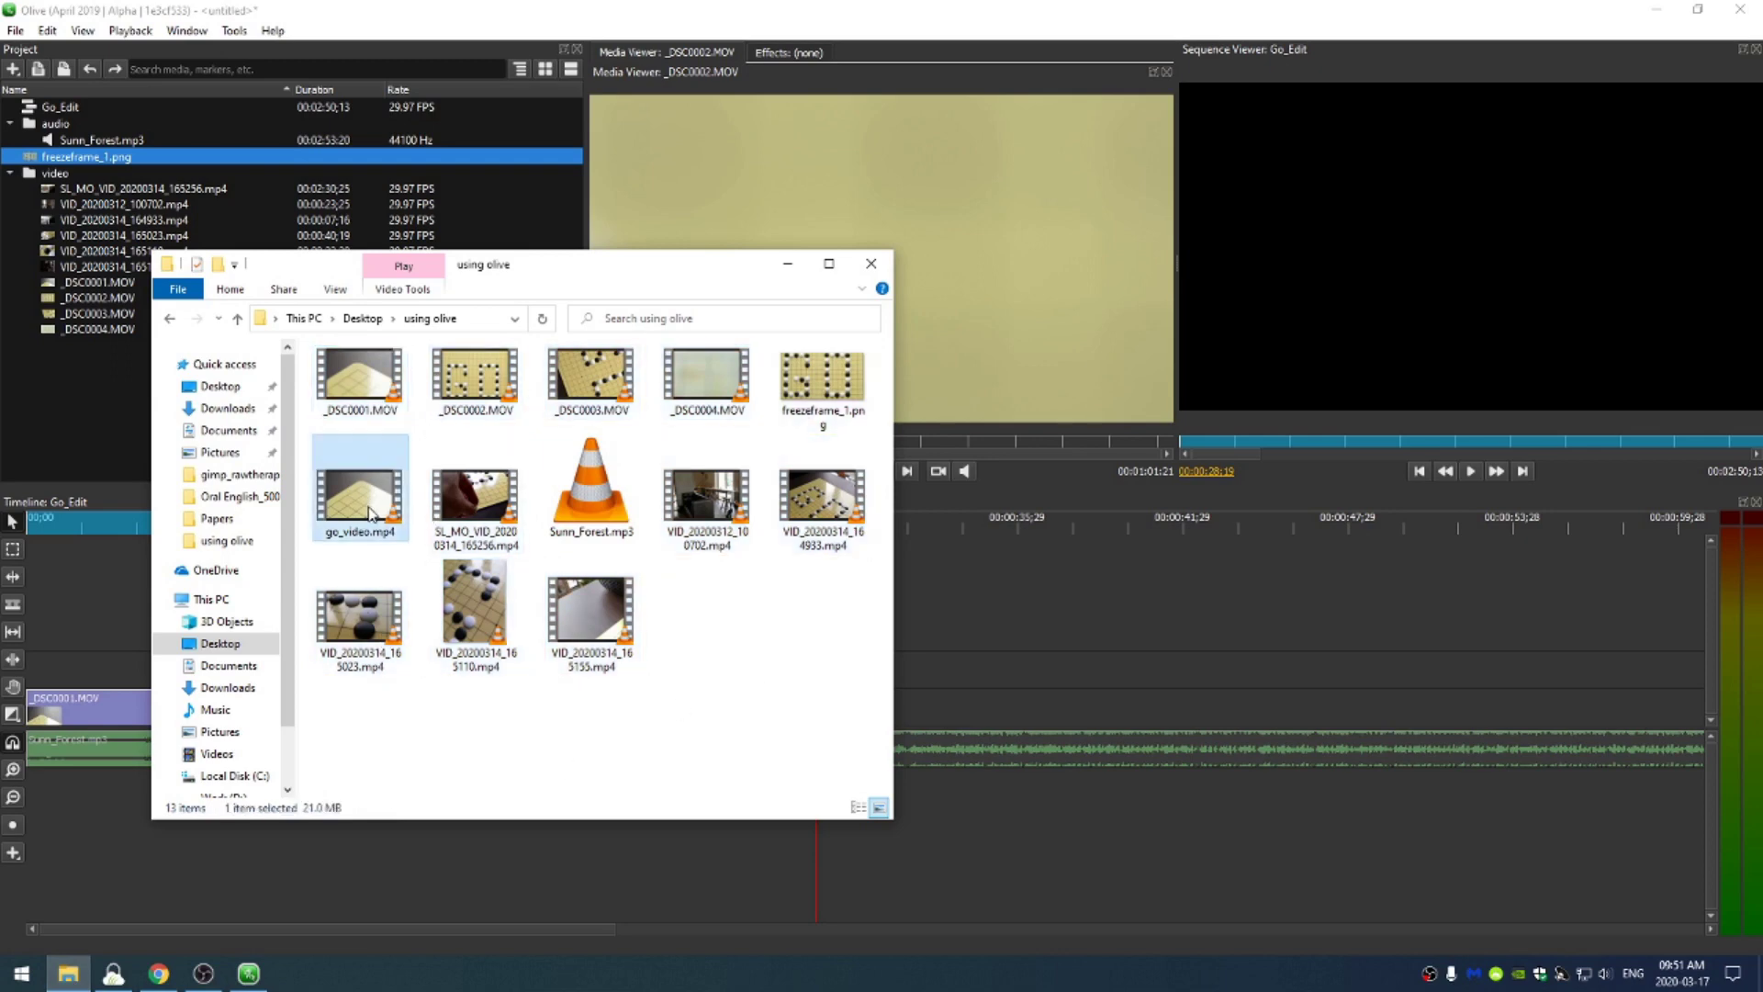
double_click(376, 501)
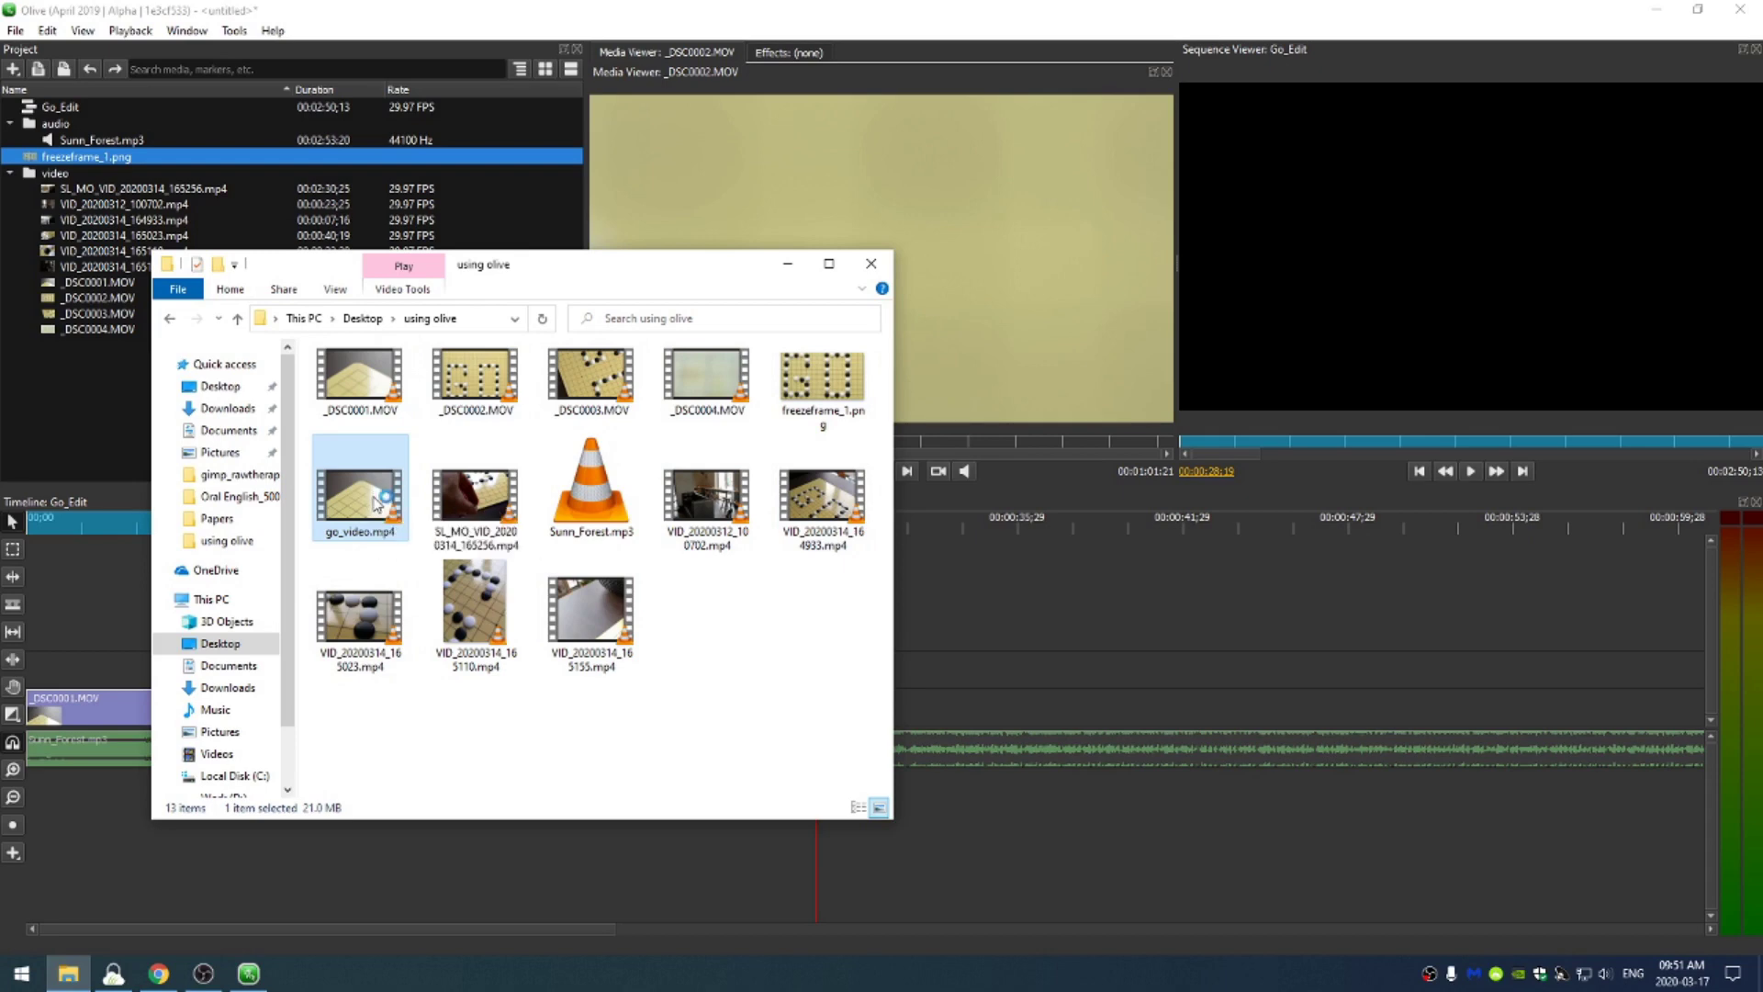